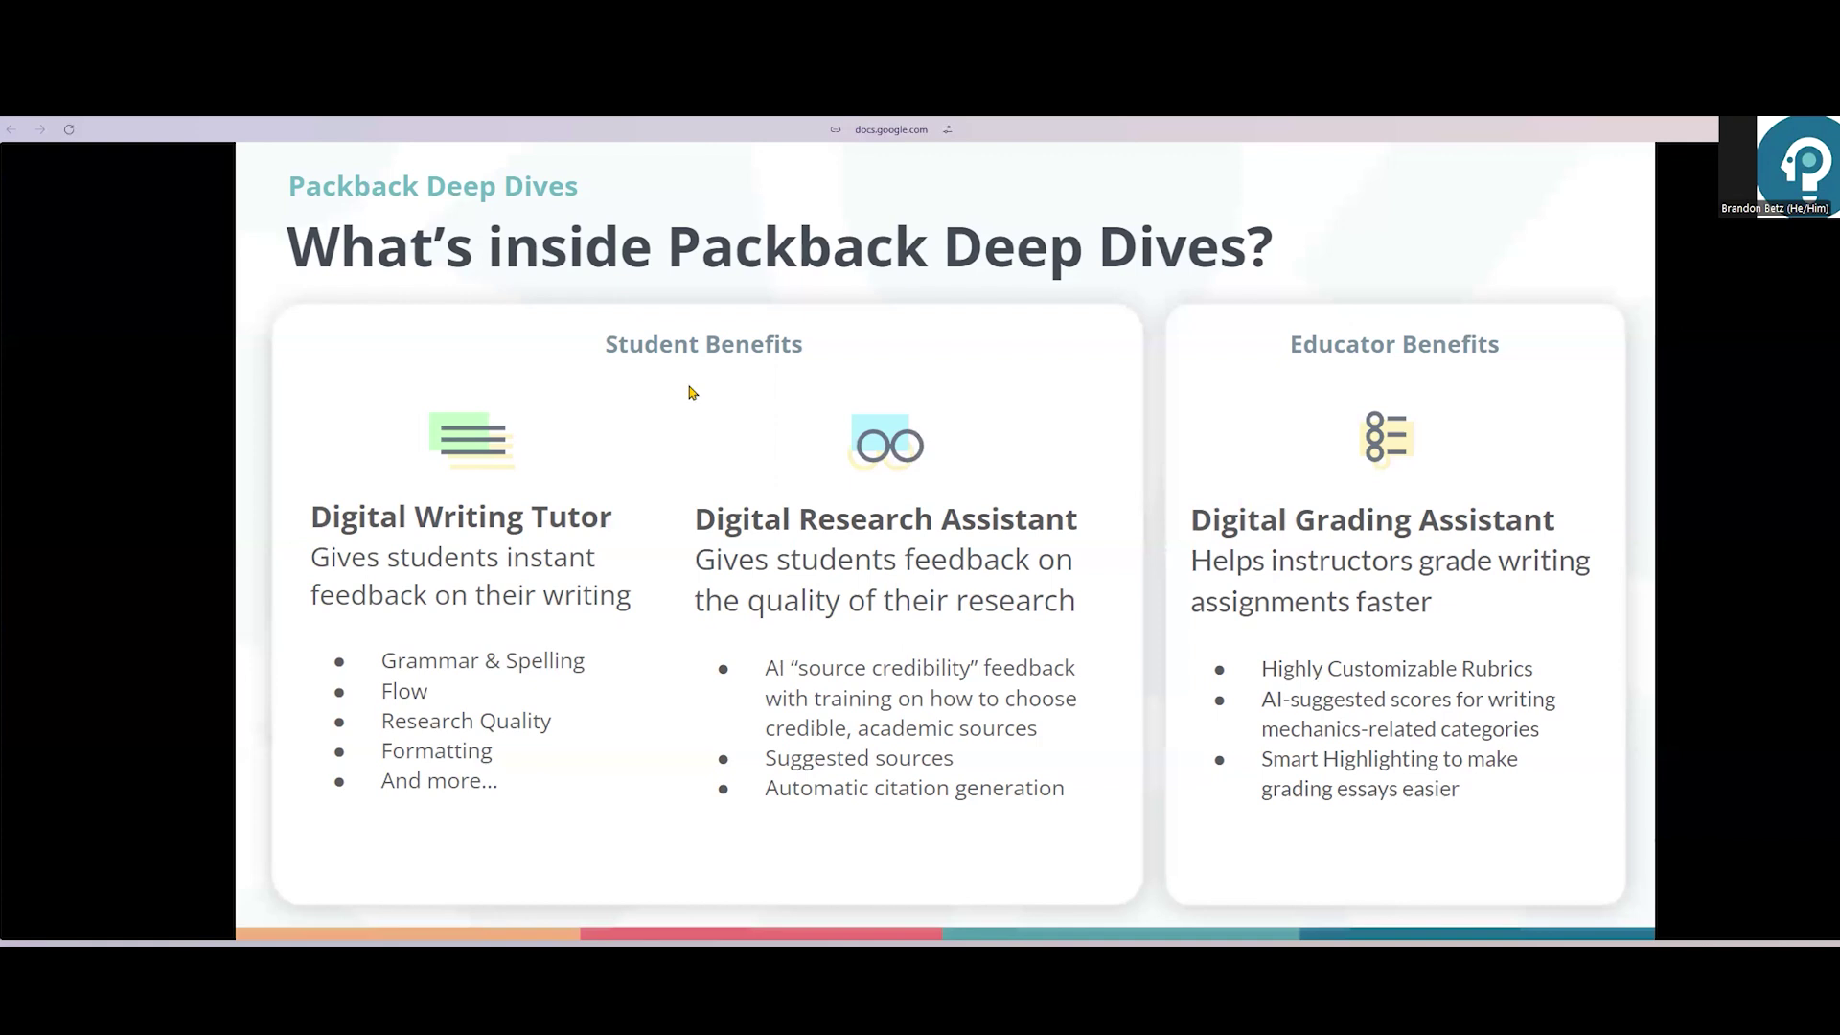
Step: Switch from the Deep Dives slide to the Packback K12 Sandbox 23-24 course home page
{"action": "key", "text": "ctrl+Tab"}
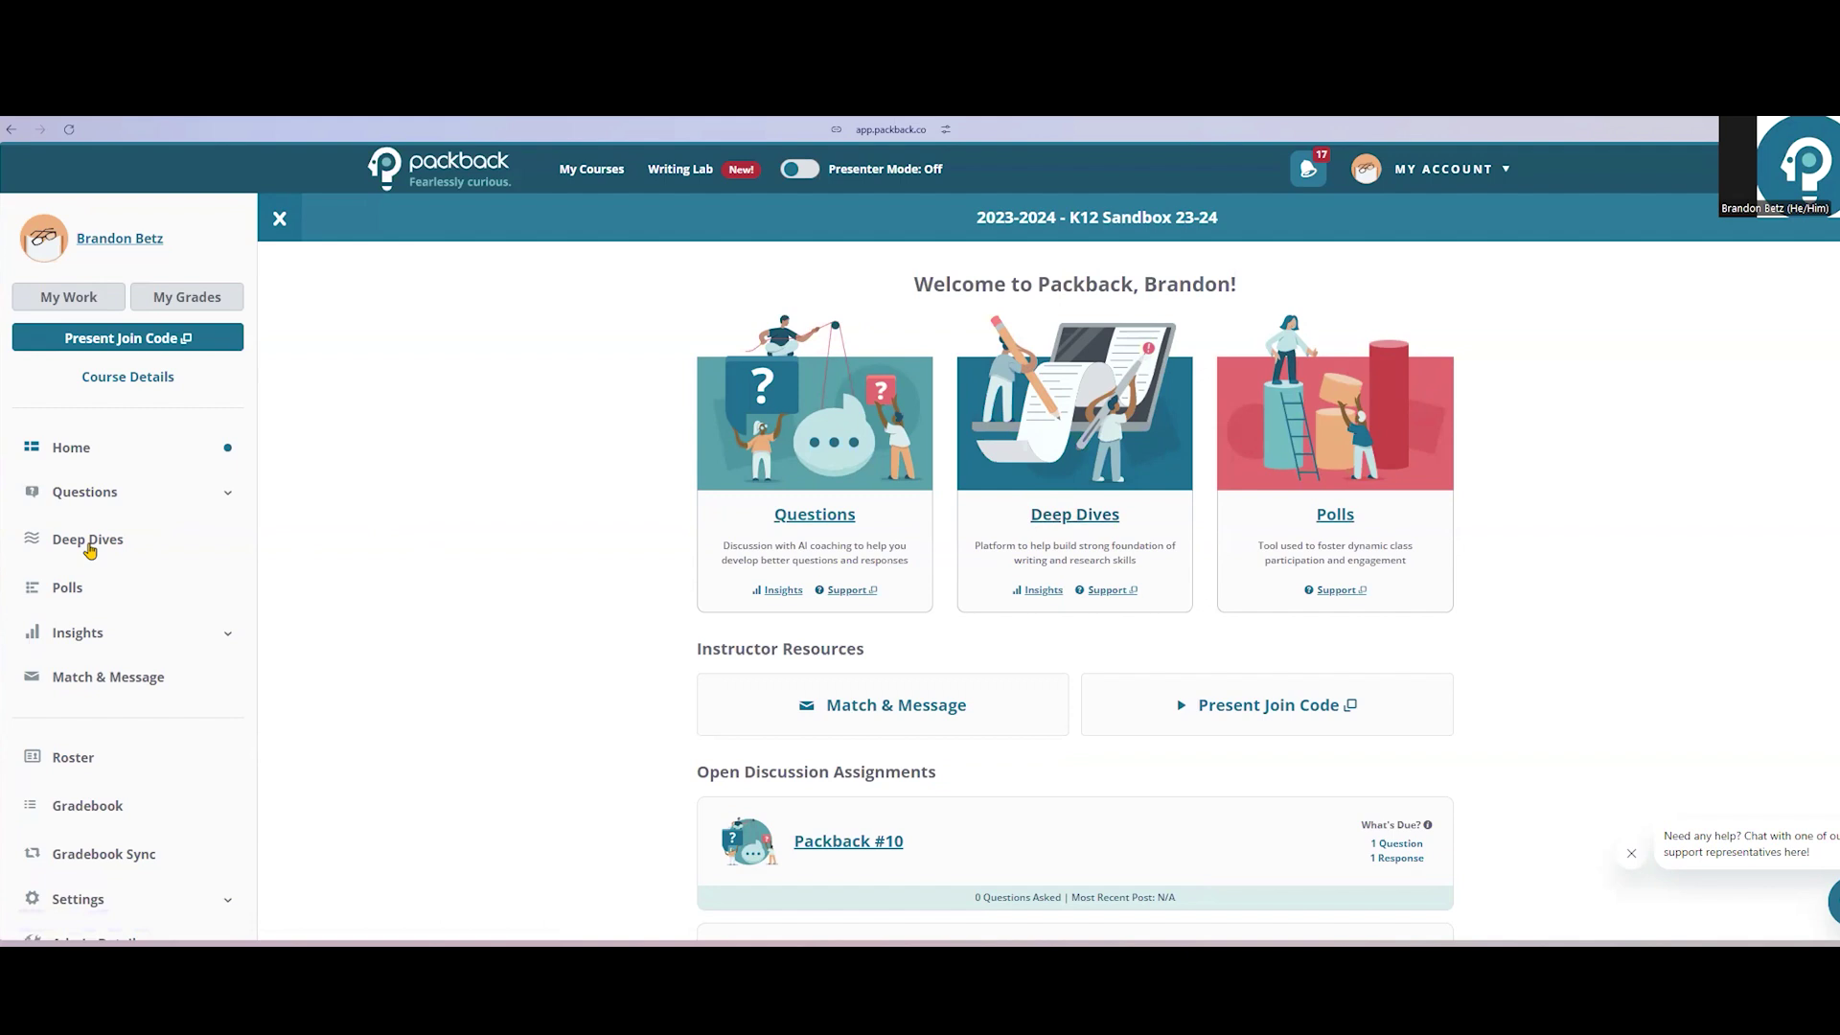
Step: From Deep Dives, manage assignments and add a new one to reach the Assign a Deep Dive form
{"action": "left_click", "coordinate": [1080, 520]}
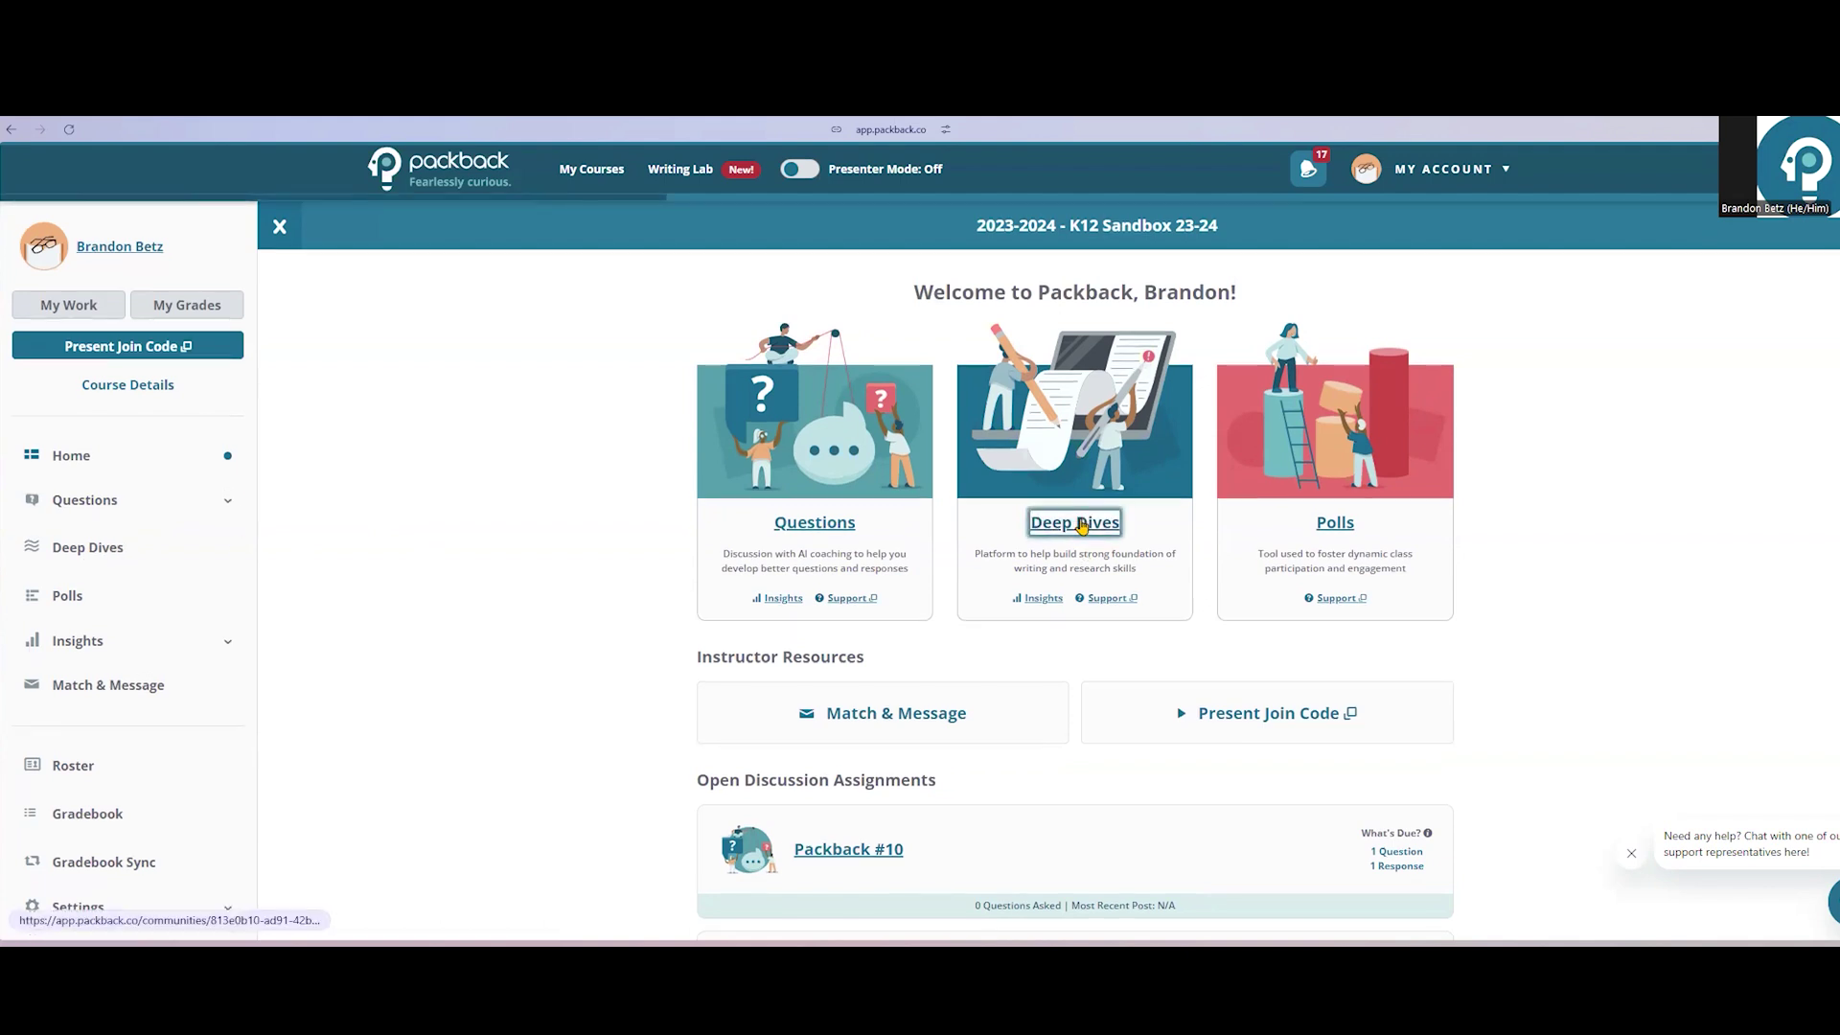
{"action": "scroll", "coordinate": [1595, 527], "scroll_direction": "down", "scroll_amount": 2}
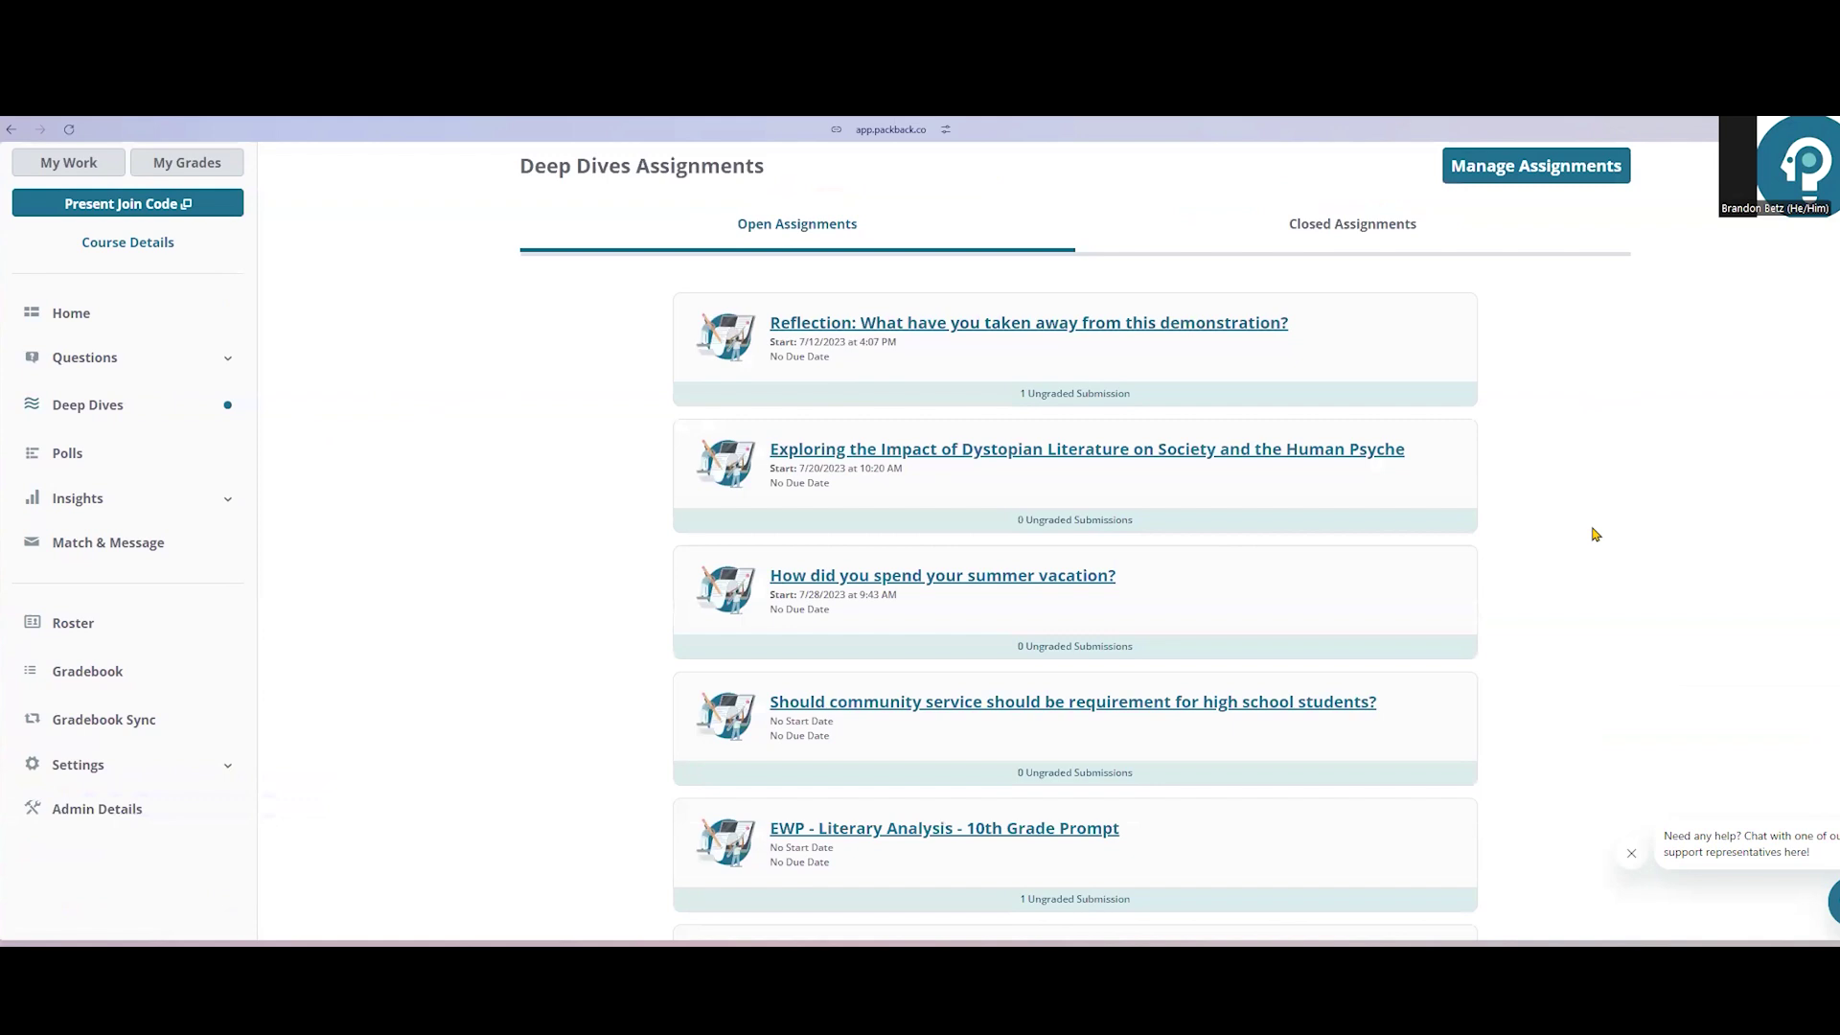
{"action": "scroll", "coordinate": [1594, 521], "scroll_direction": "up", "scroll_amount": 2}
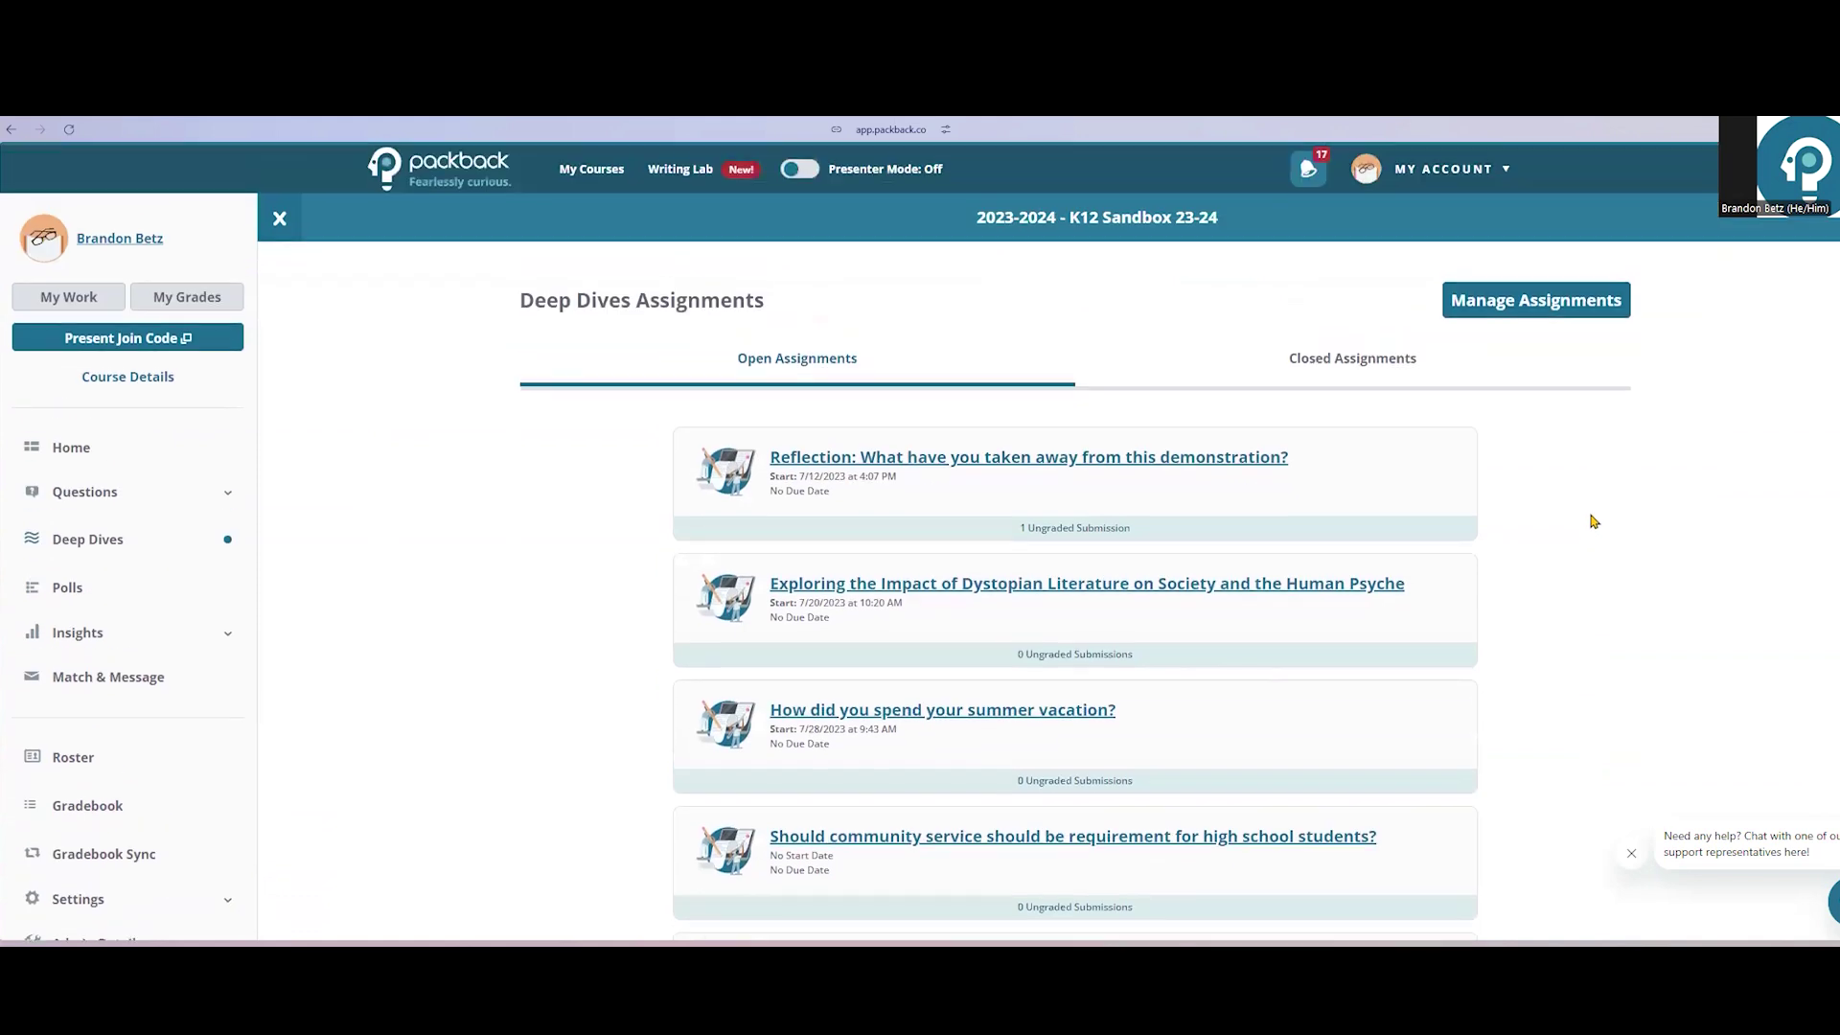
{"action": "left_click", "coordinate": [1527, 303]}
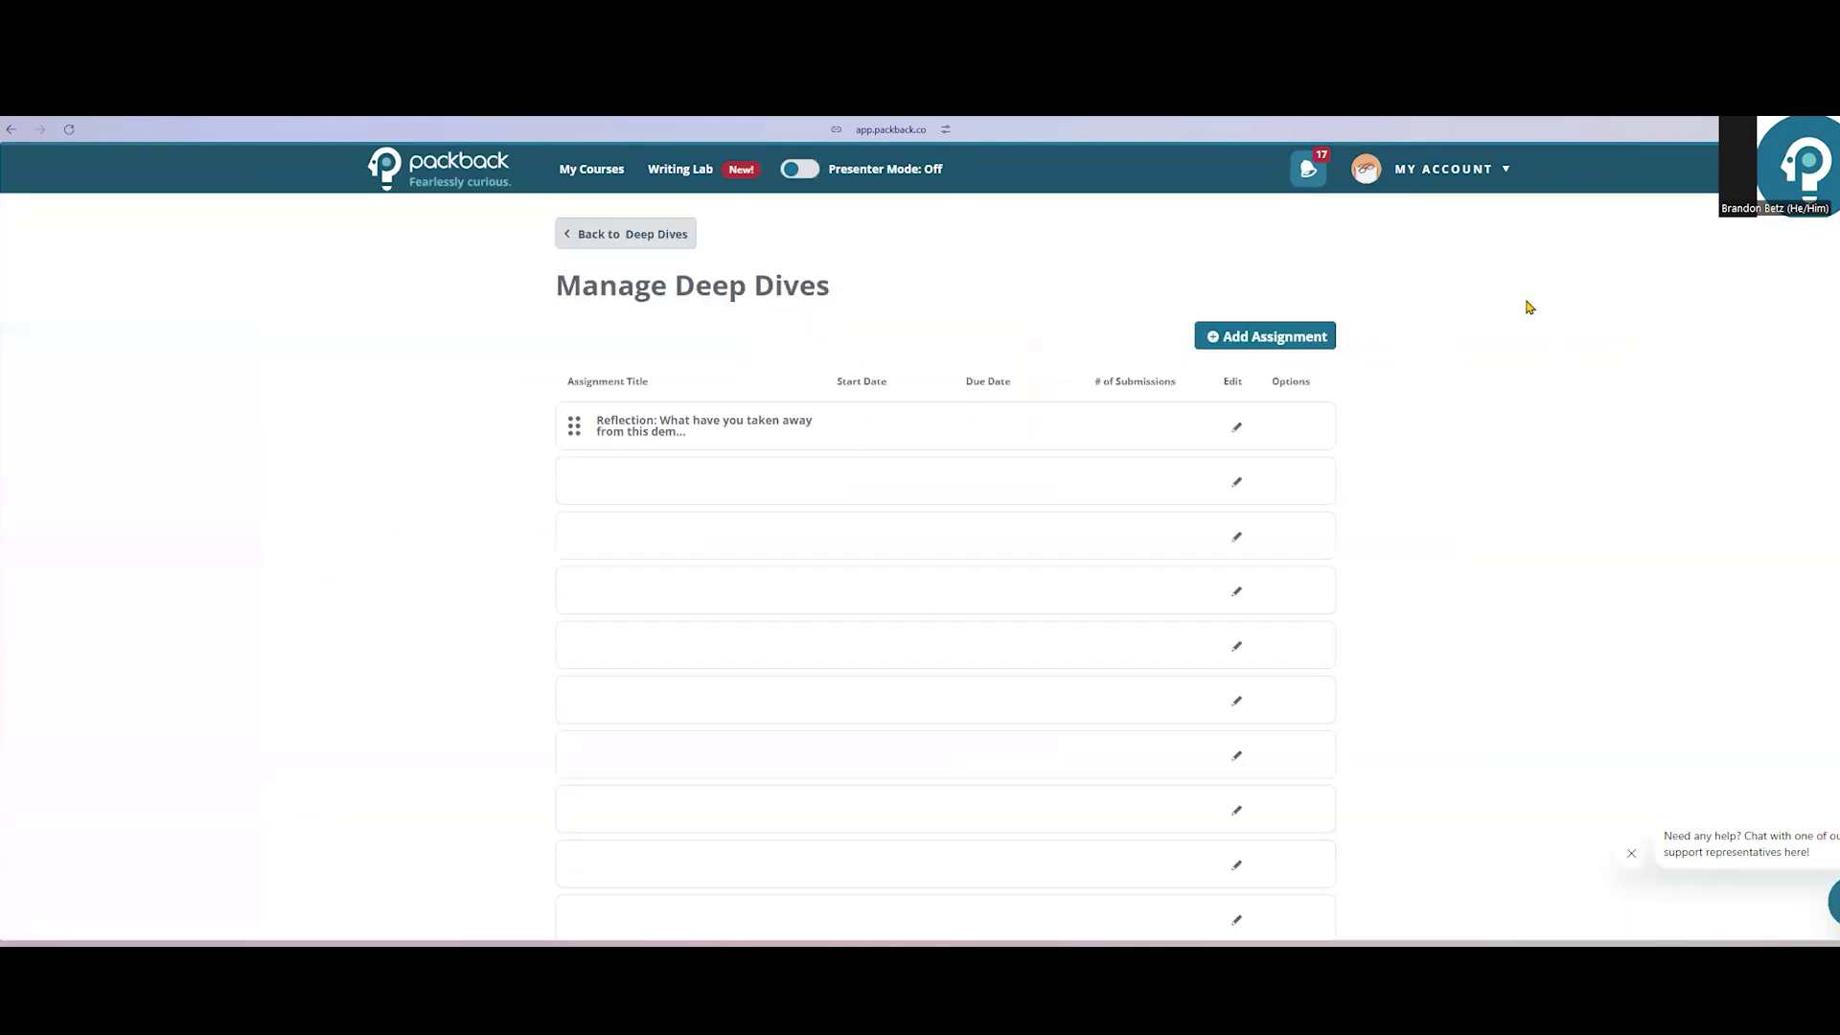
{"action": "left_click", "coordinate": [1235, 338]}
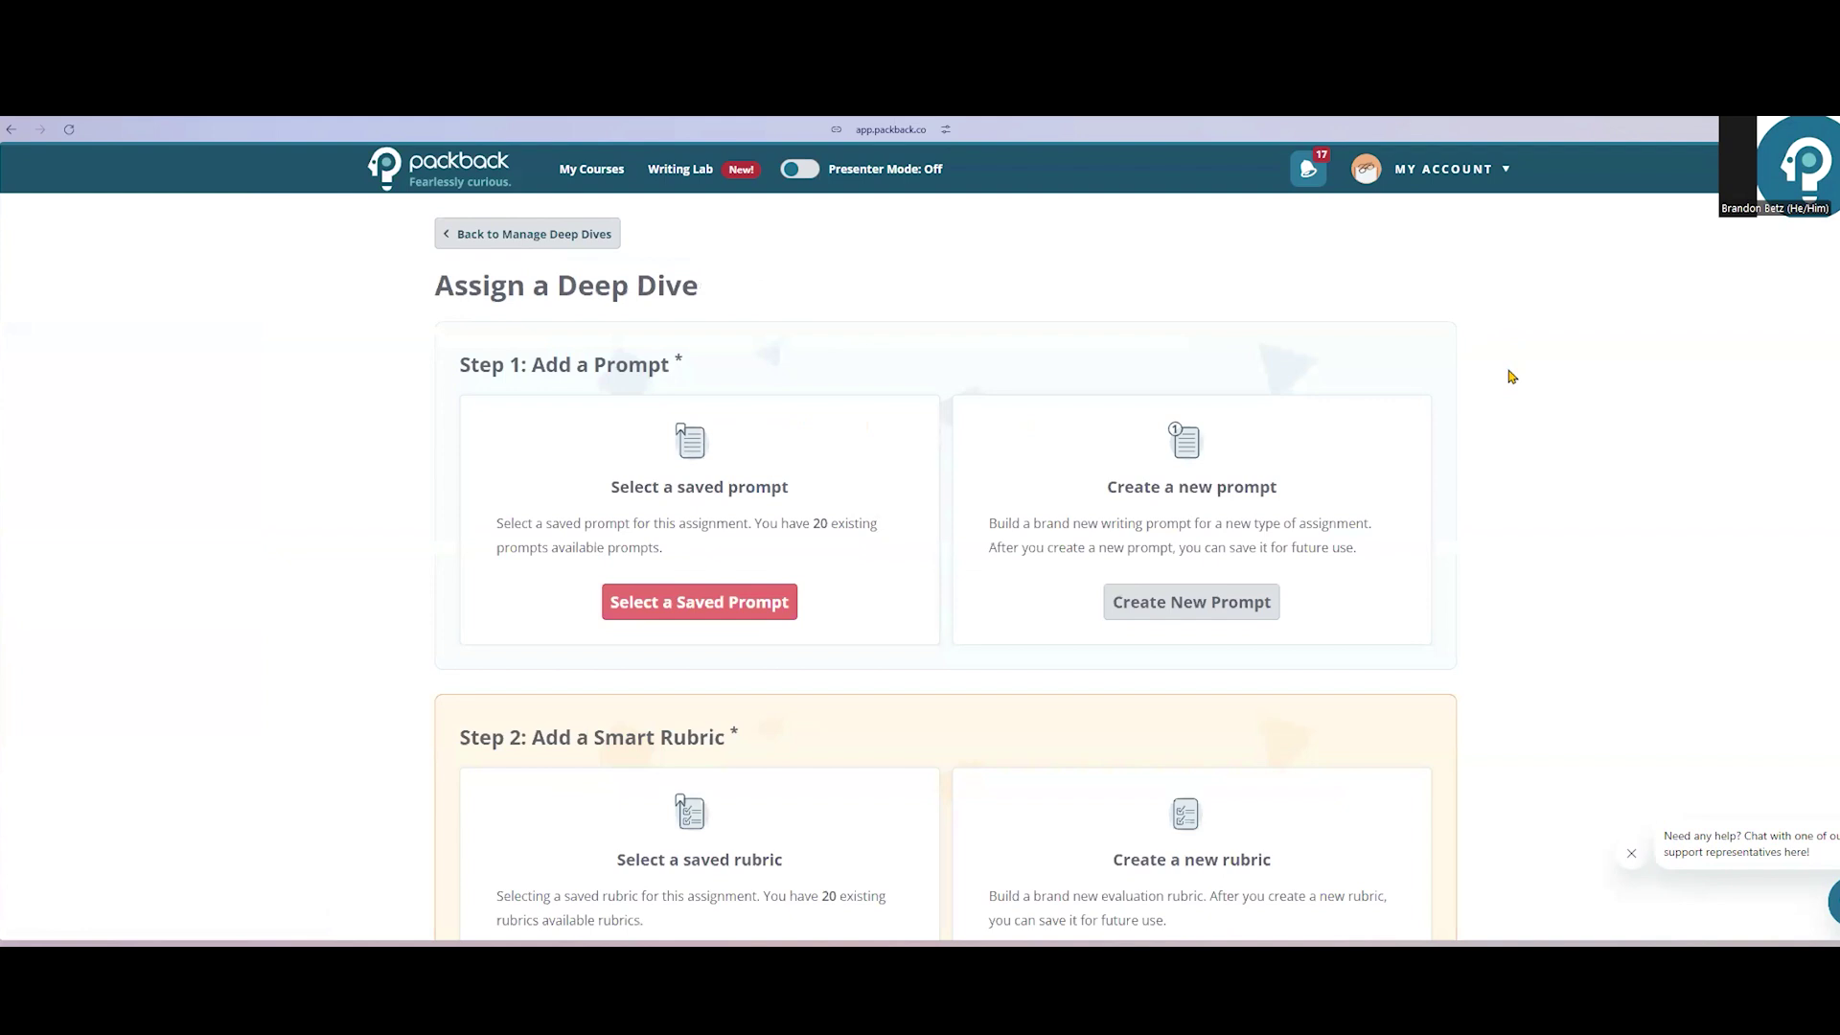
{"action": "scroll", "coordinate": [1511, 376], "scroll_direction": "down", "scroll_amount": 2}
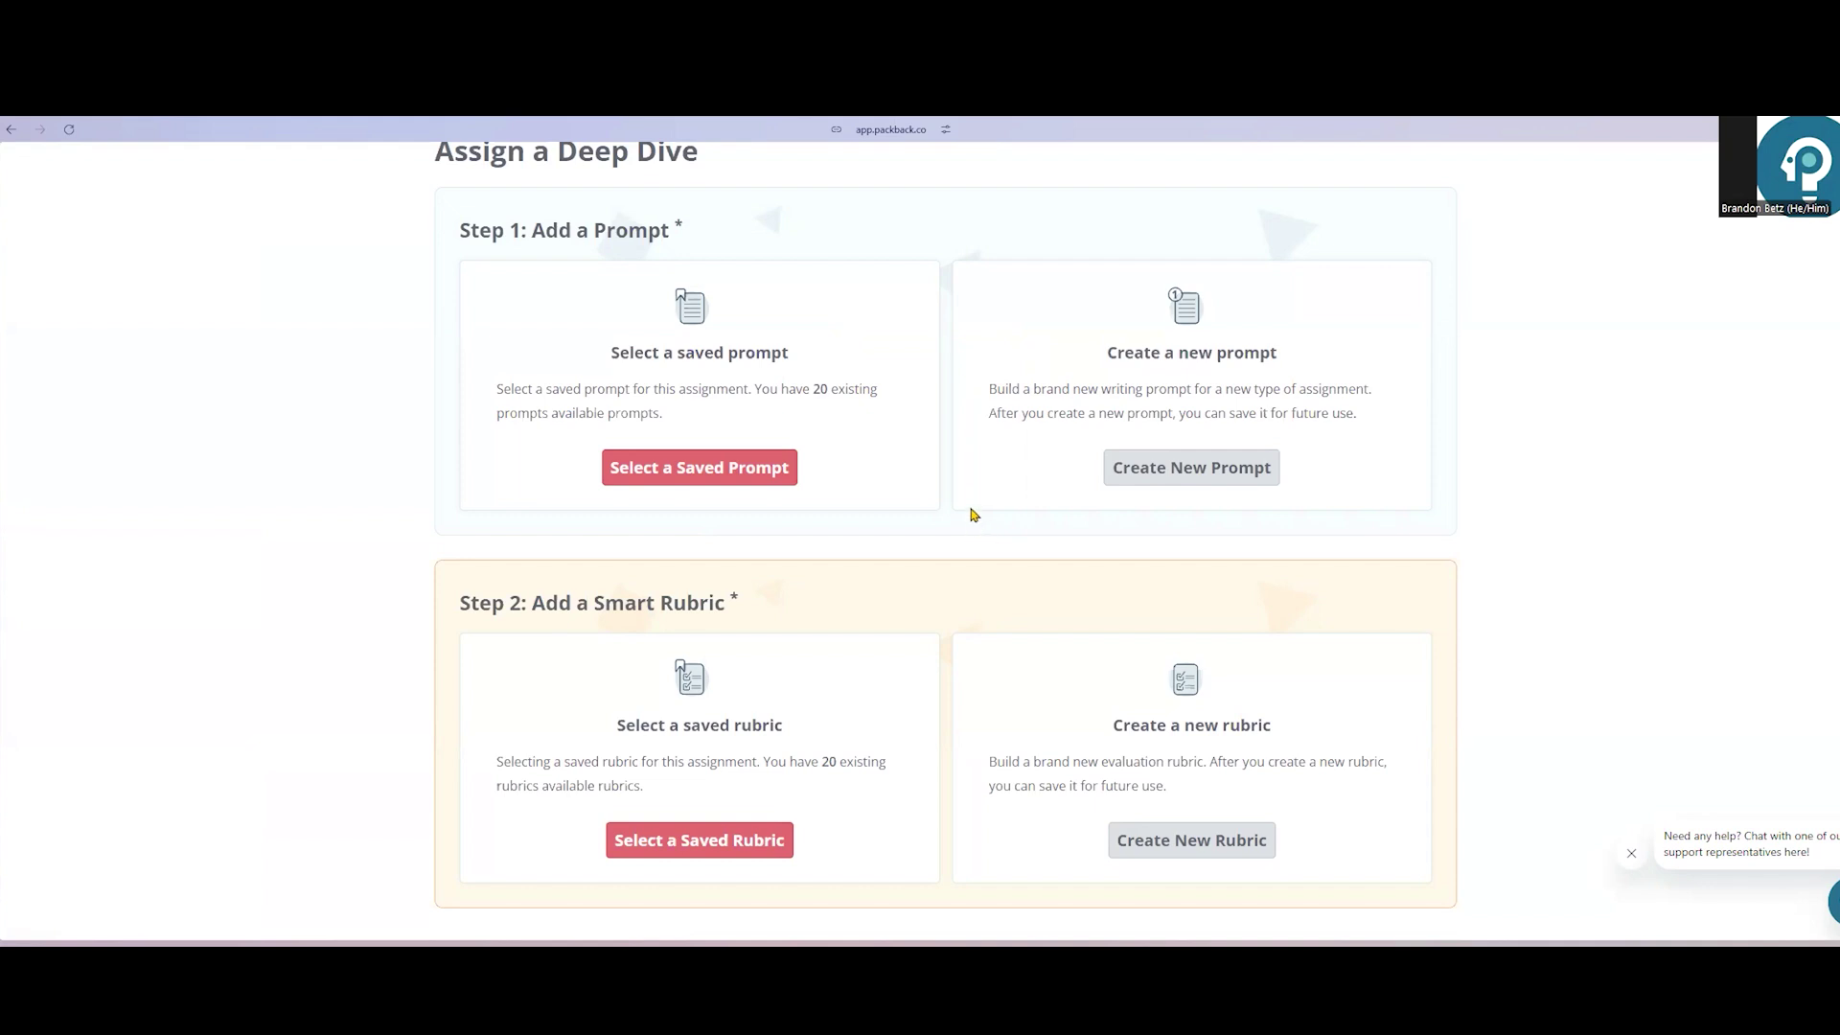
{"action": "left_click", "coordinate": [1207, 468]}
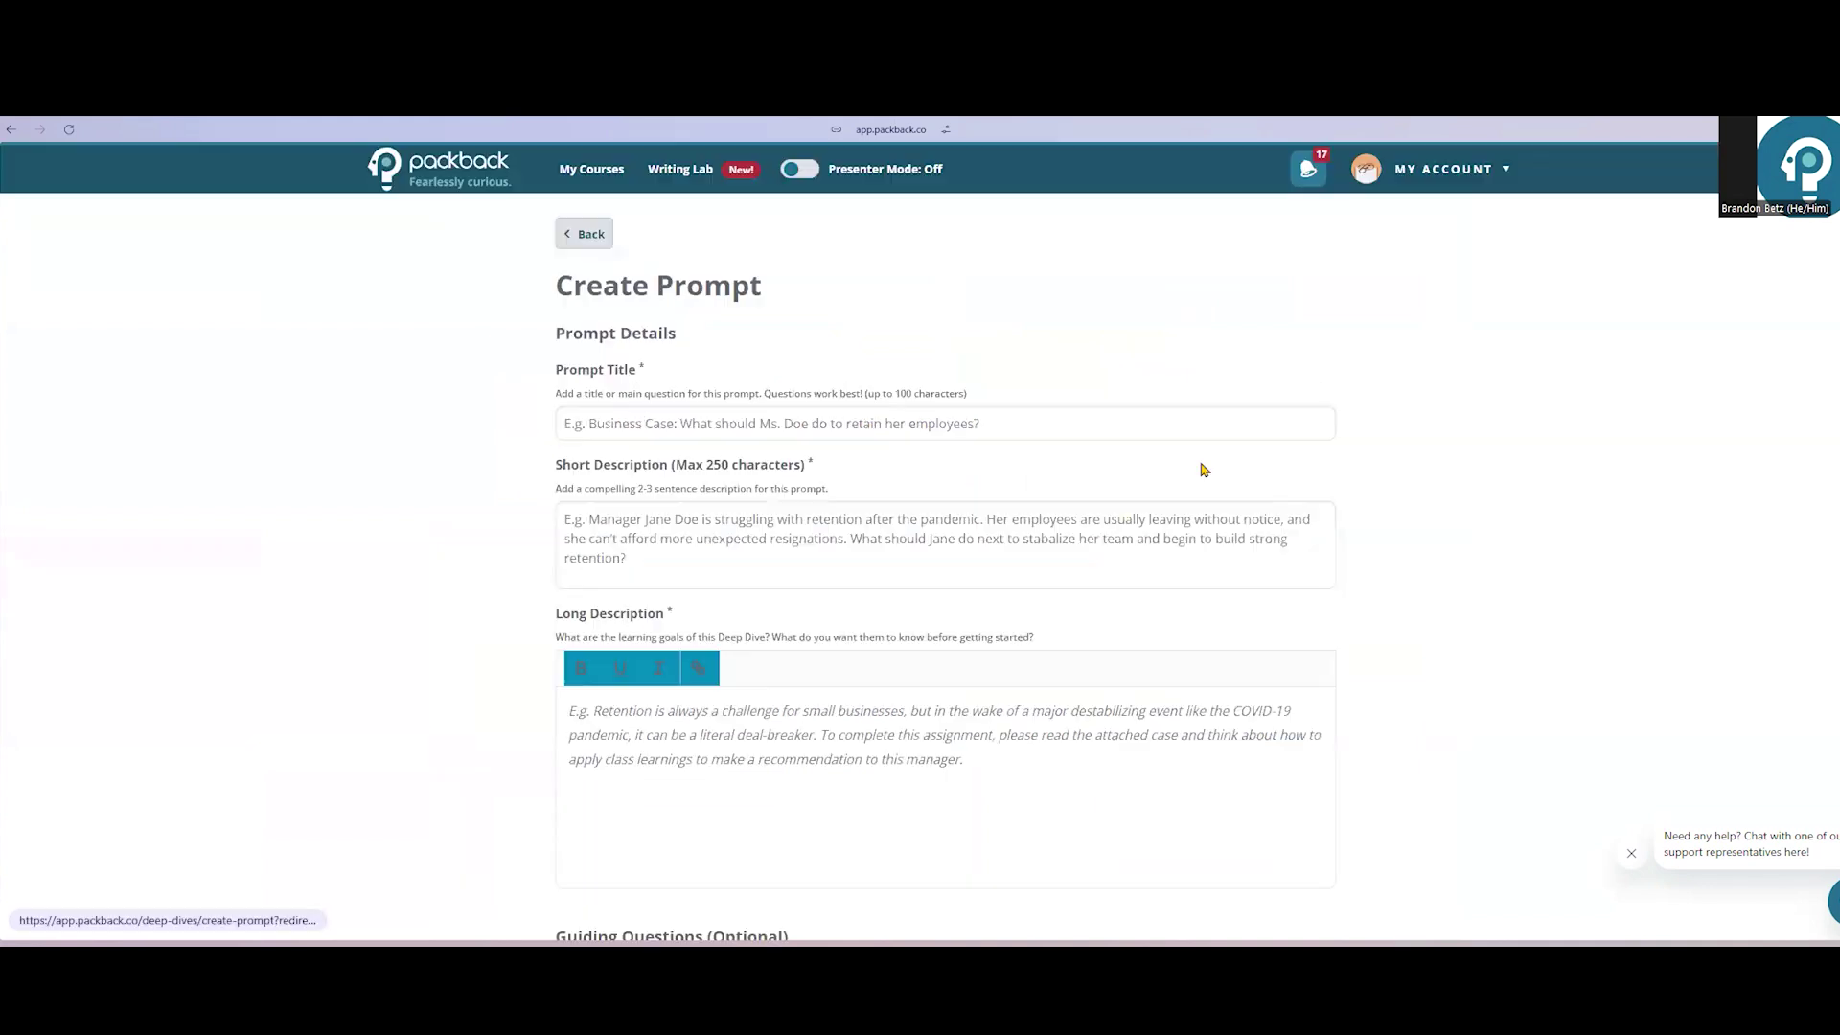
{"action": "left_click", "coordinate": [942, 429]}
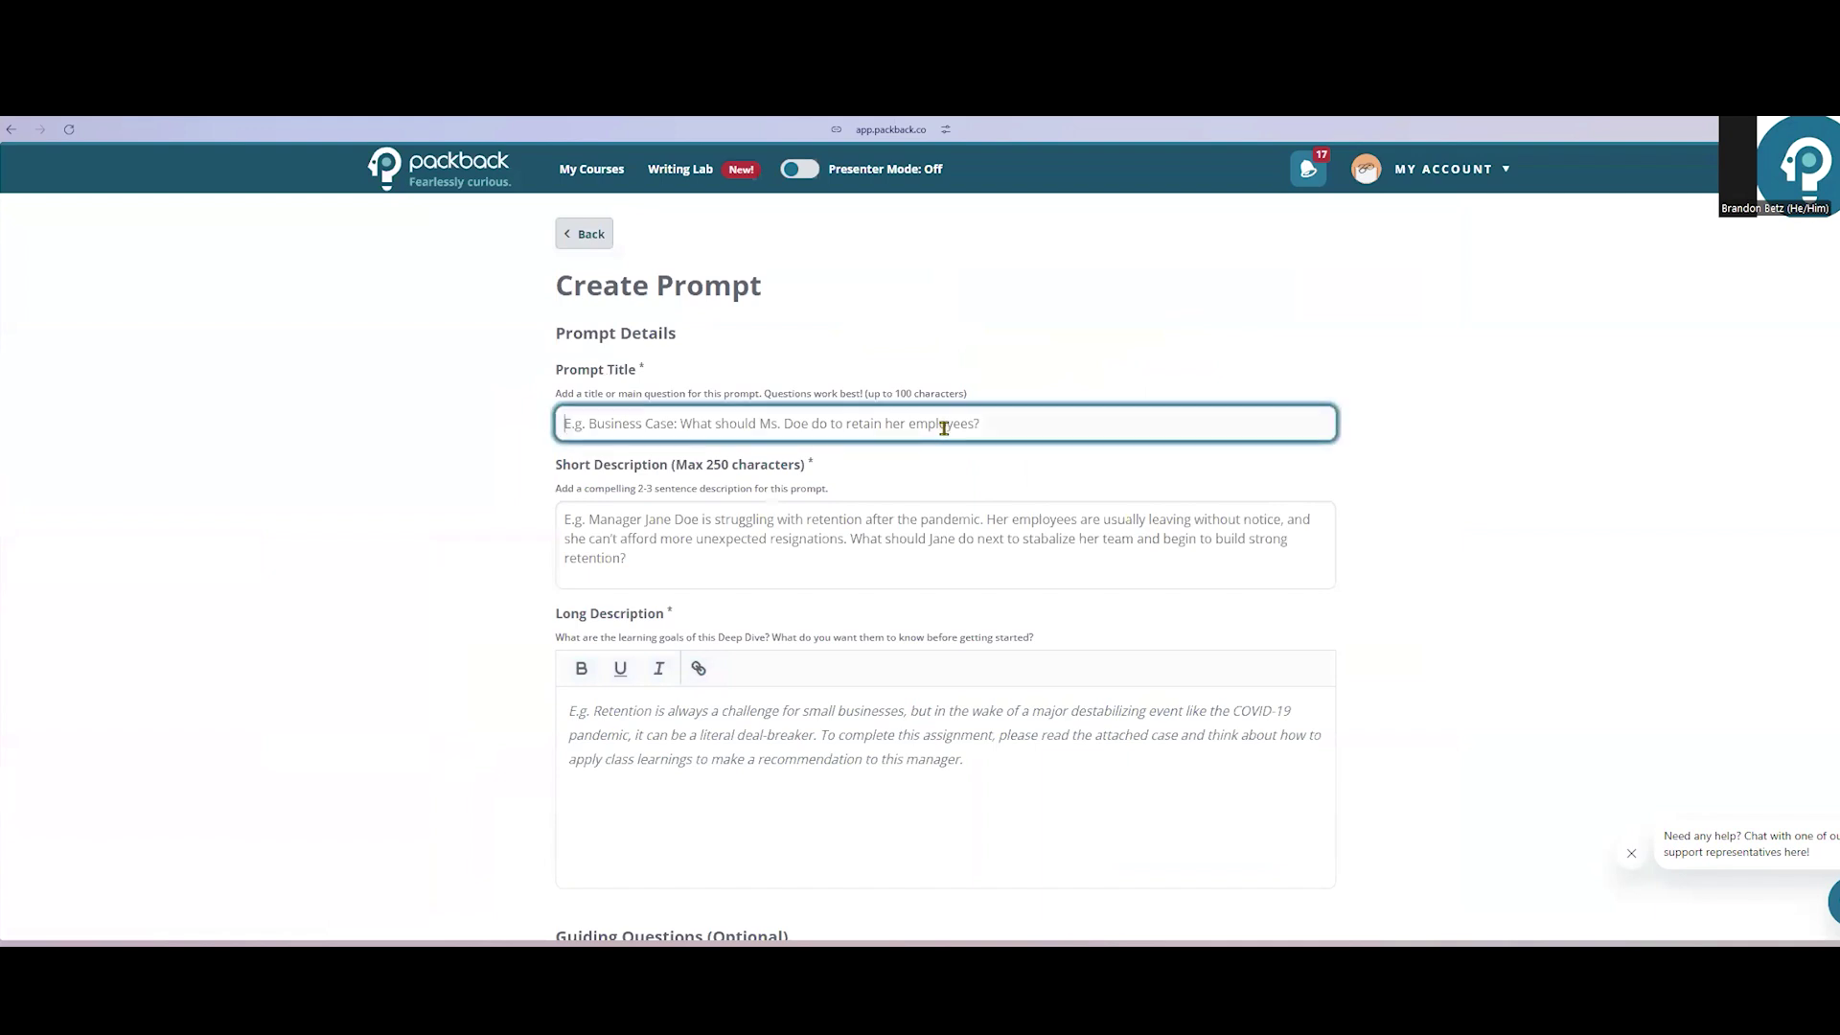
{"action": "type", "text": "R"}
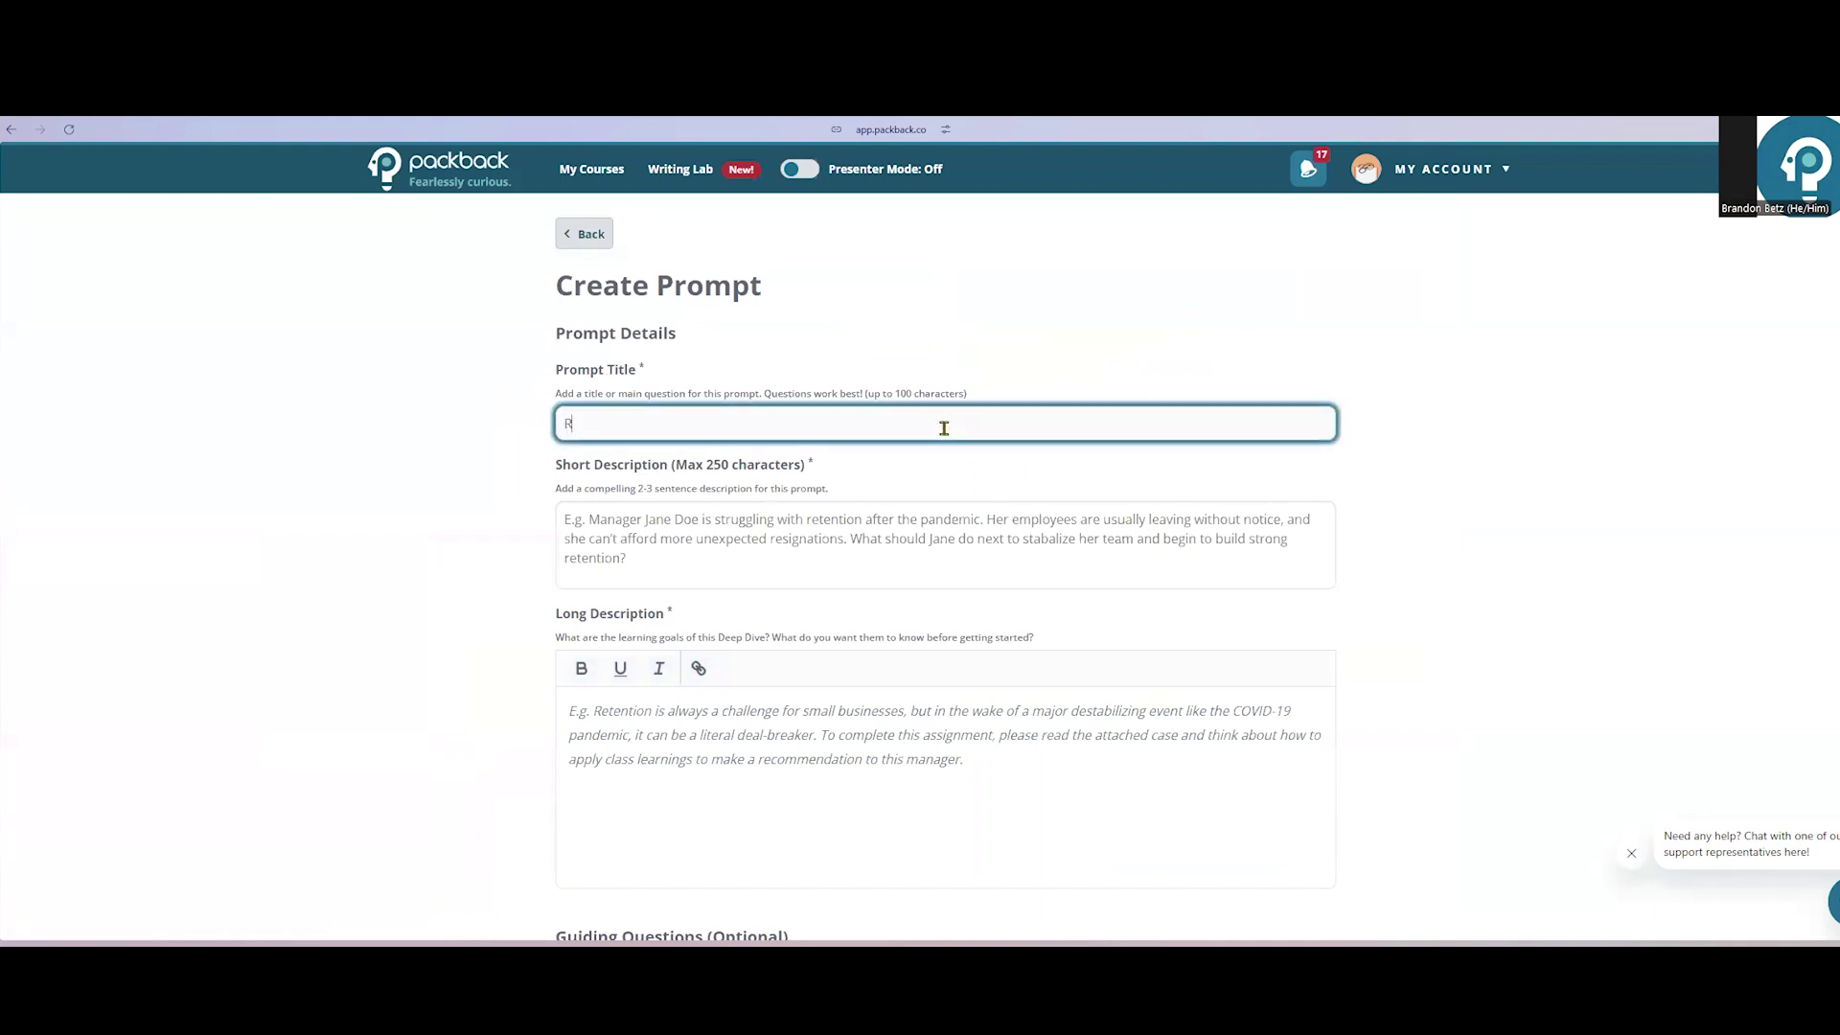
{"action": "type", "text": "esearch Paper"}
{"action": "scroll", "coordinate": [1001, 412], "scroll_direction": "down", "scroll_amount": 2}
{"action": "left_click", "coordinate": [867, 414]}
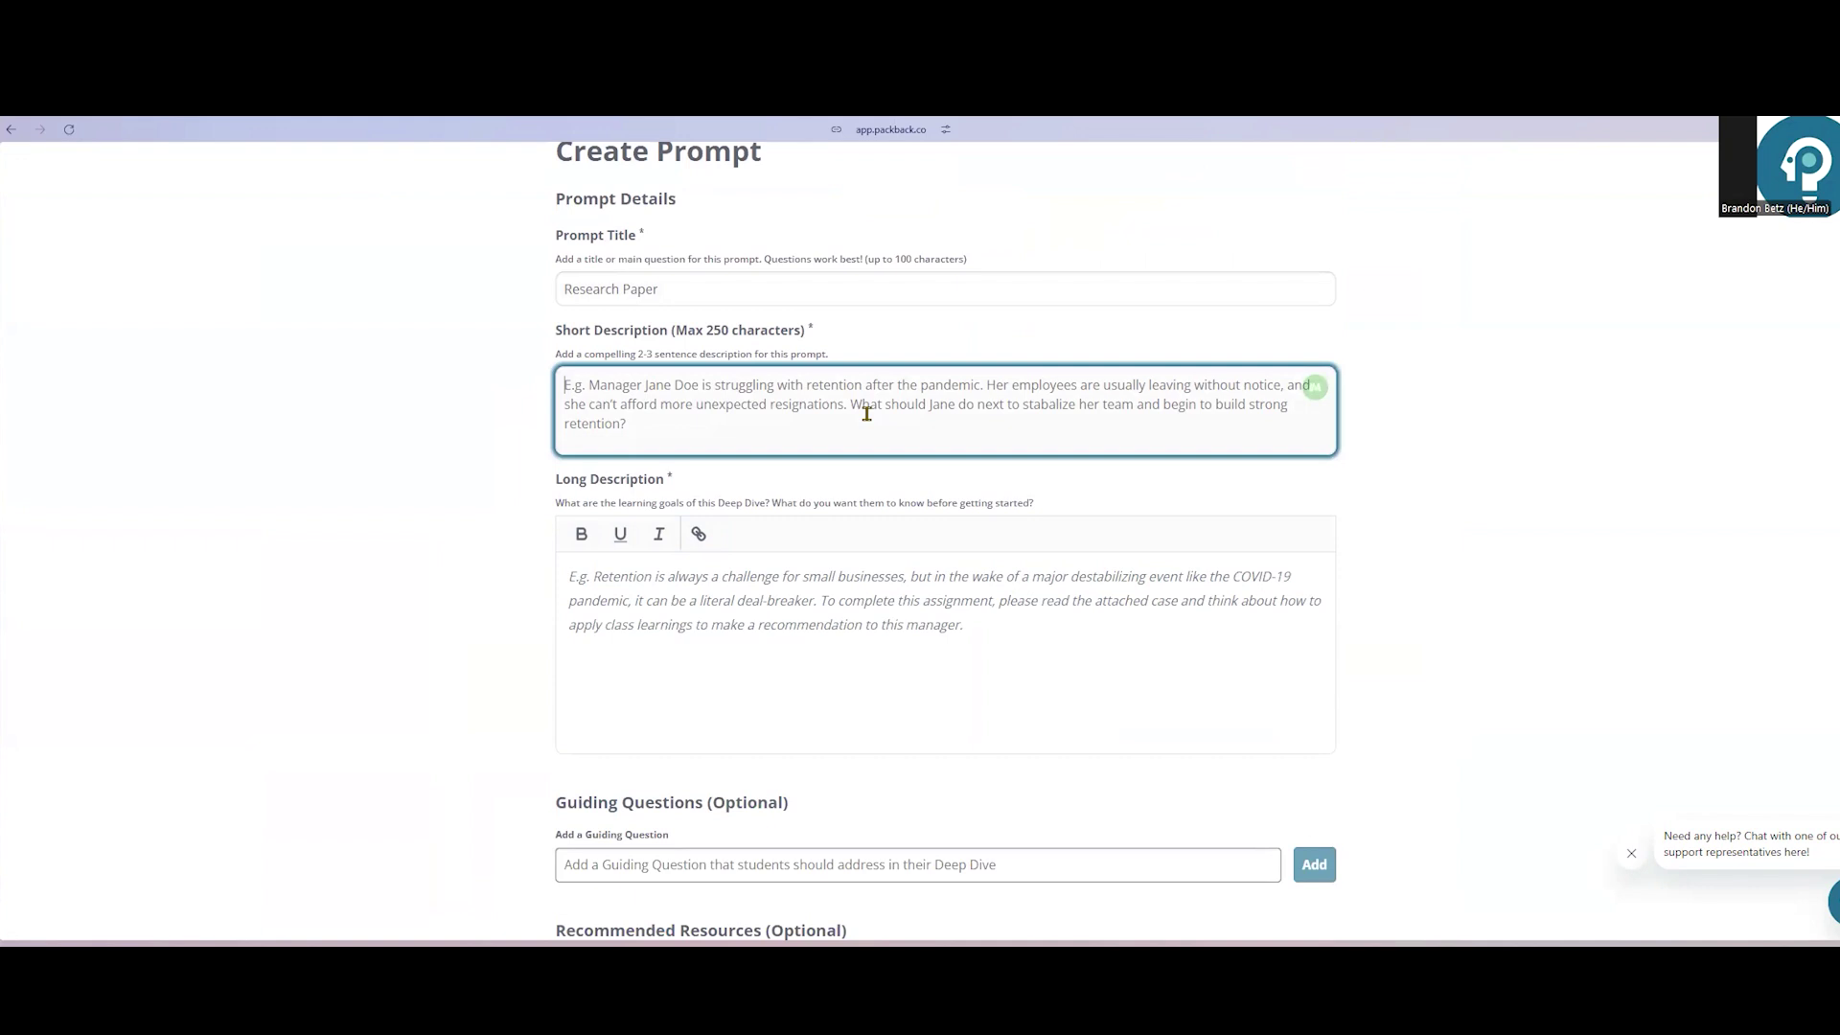
{"action": "scroll", "coordinate": [858, 421], "scroll_direction": "down", "scroll_amount": 2}
{"action": "left_click", "coordinate": [874, 502]}
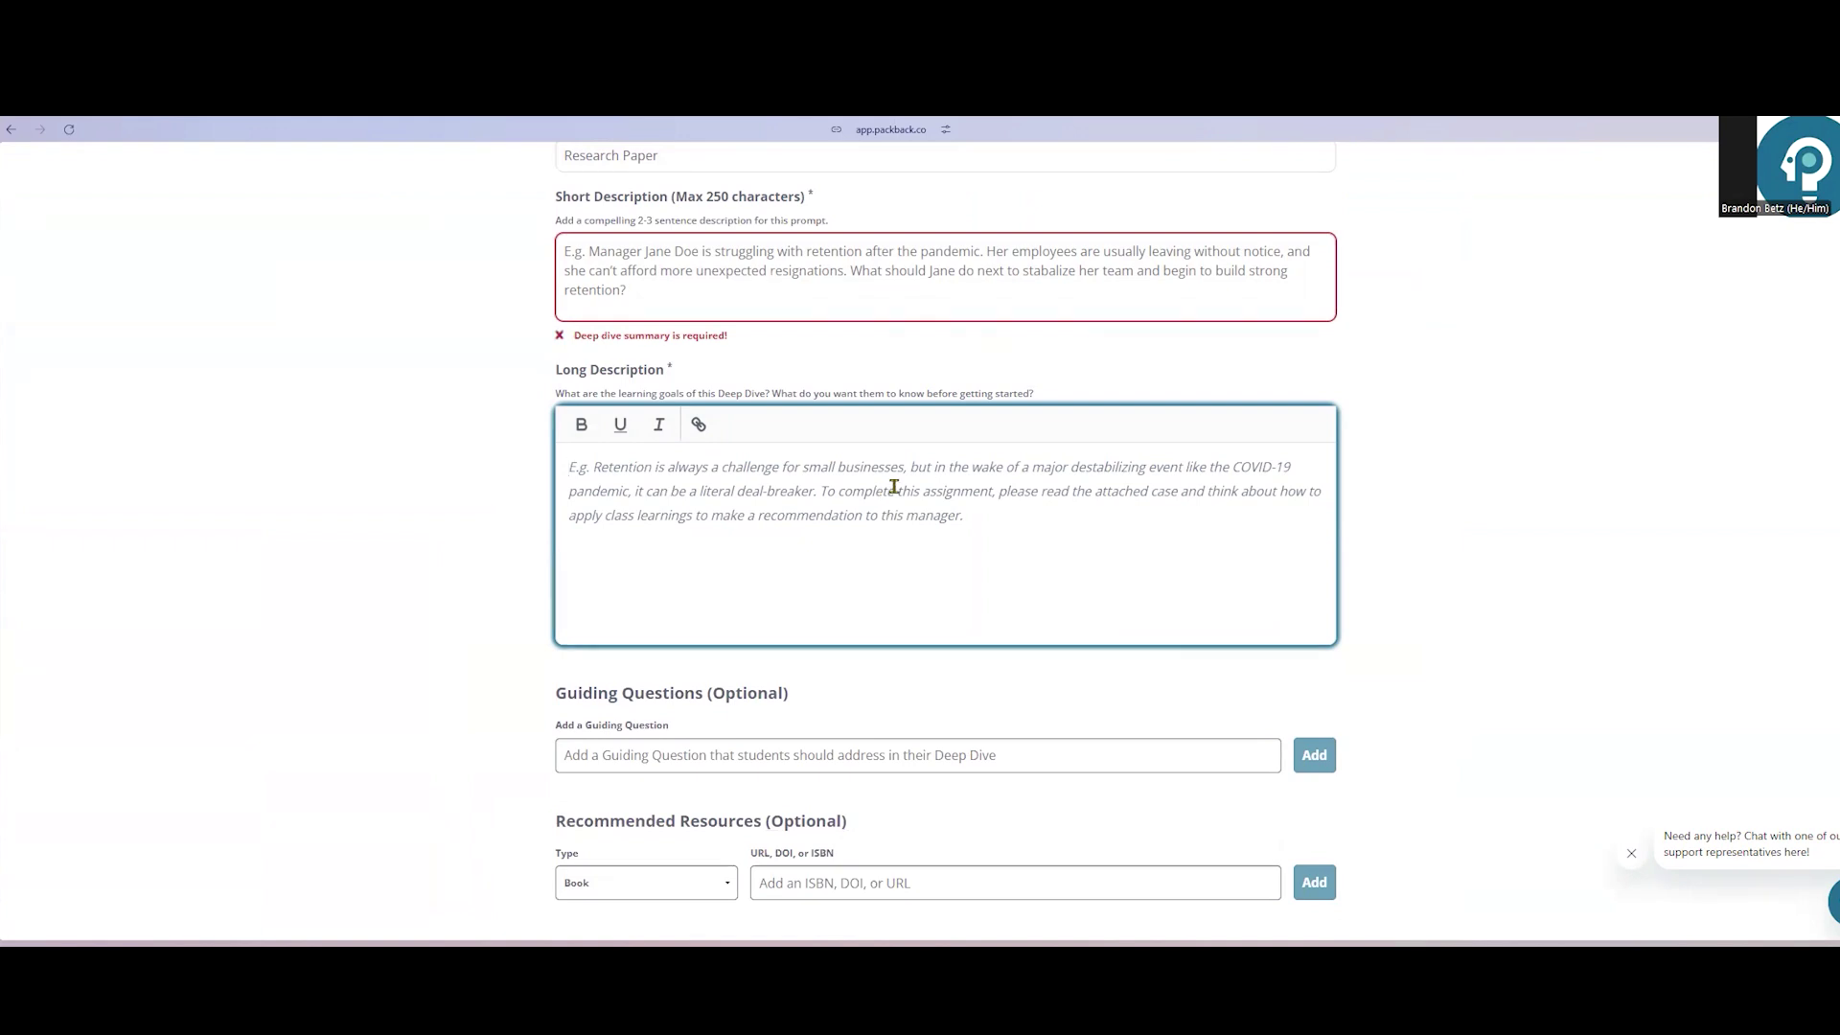
{"action": "scroll", "coordinate": [970, 470], "scroll_direction": "down", "scroll_amount": 2}
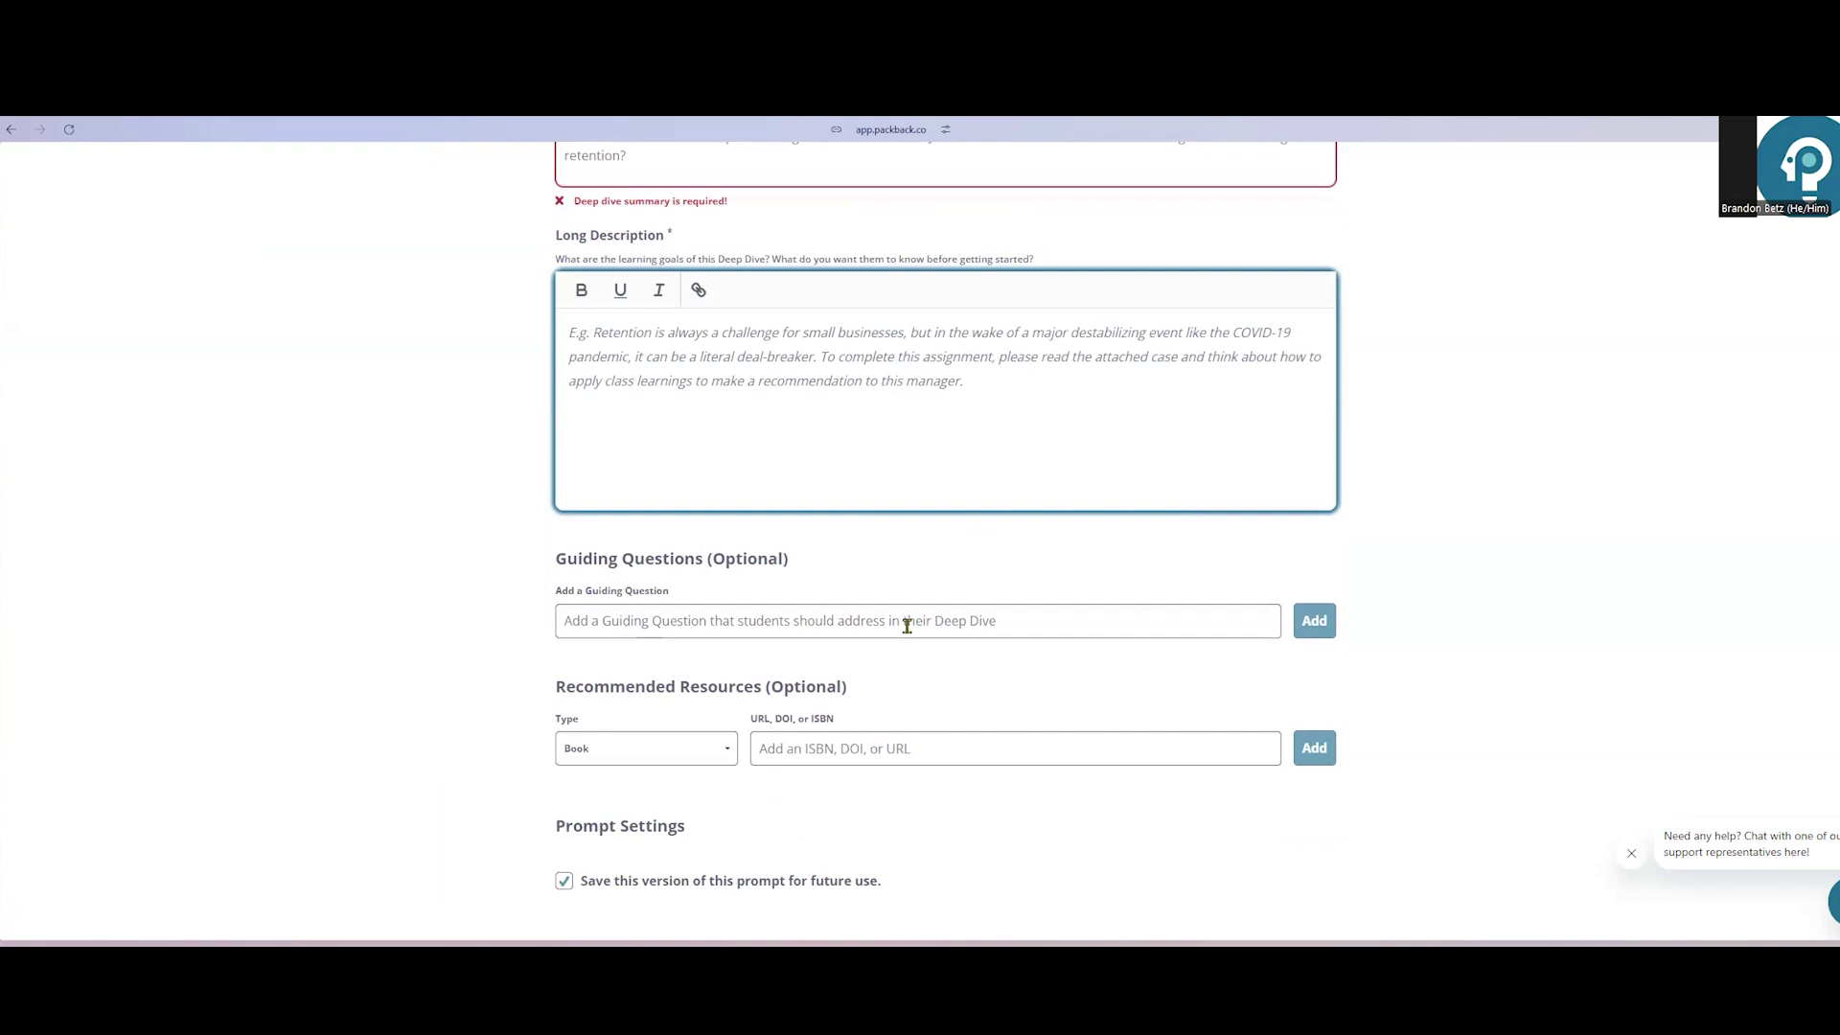
{"action": "left_click", "coordinate": [906, 623]}
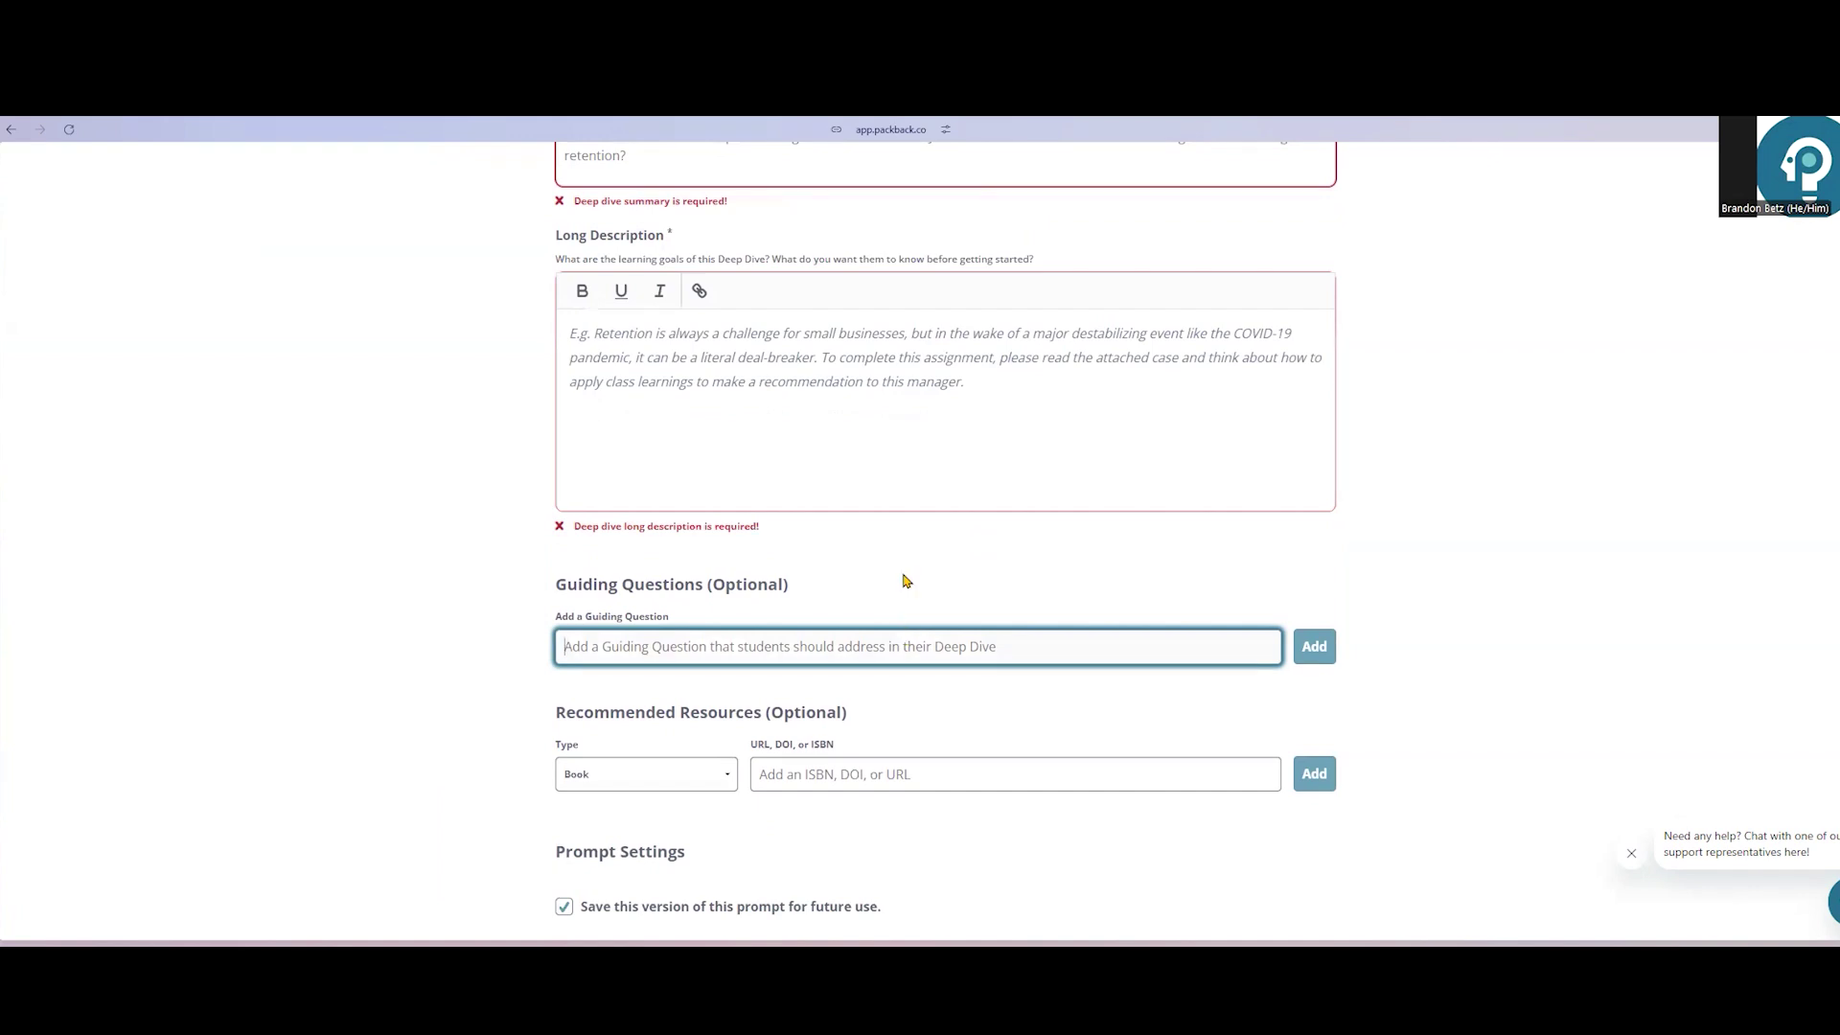
{"action": "scroll", "coordinate": [907, 580], "scroll_direction": "down", "scroll_amount": 2}
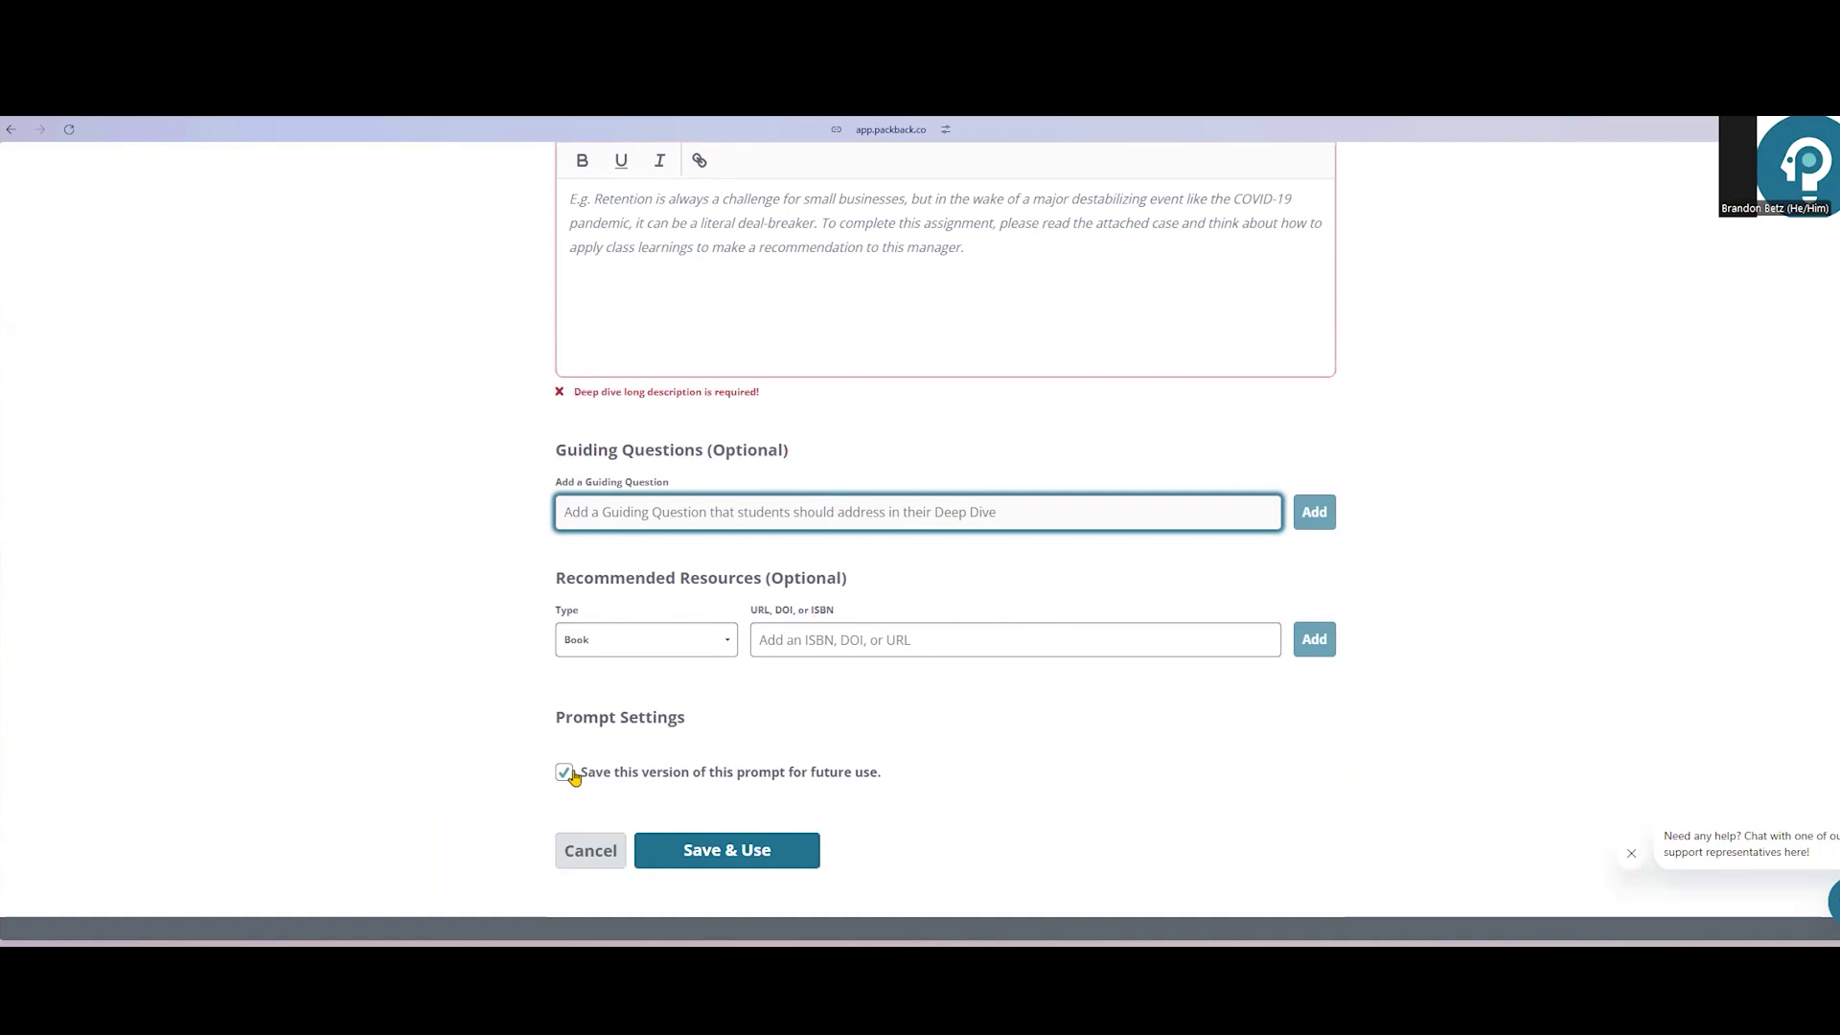
Step: Abandon the new prompt and create a new rubric titled 'Research Projects'
{"action": "left_click", "coordinate": [589, 863]}
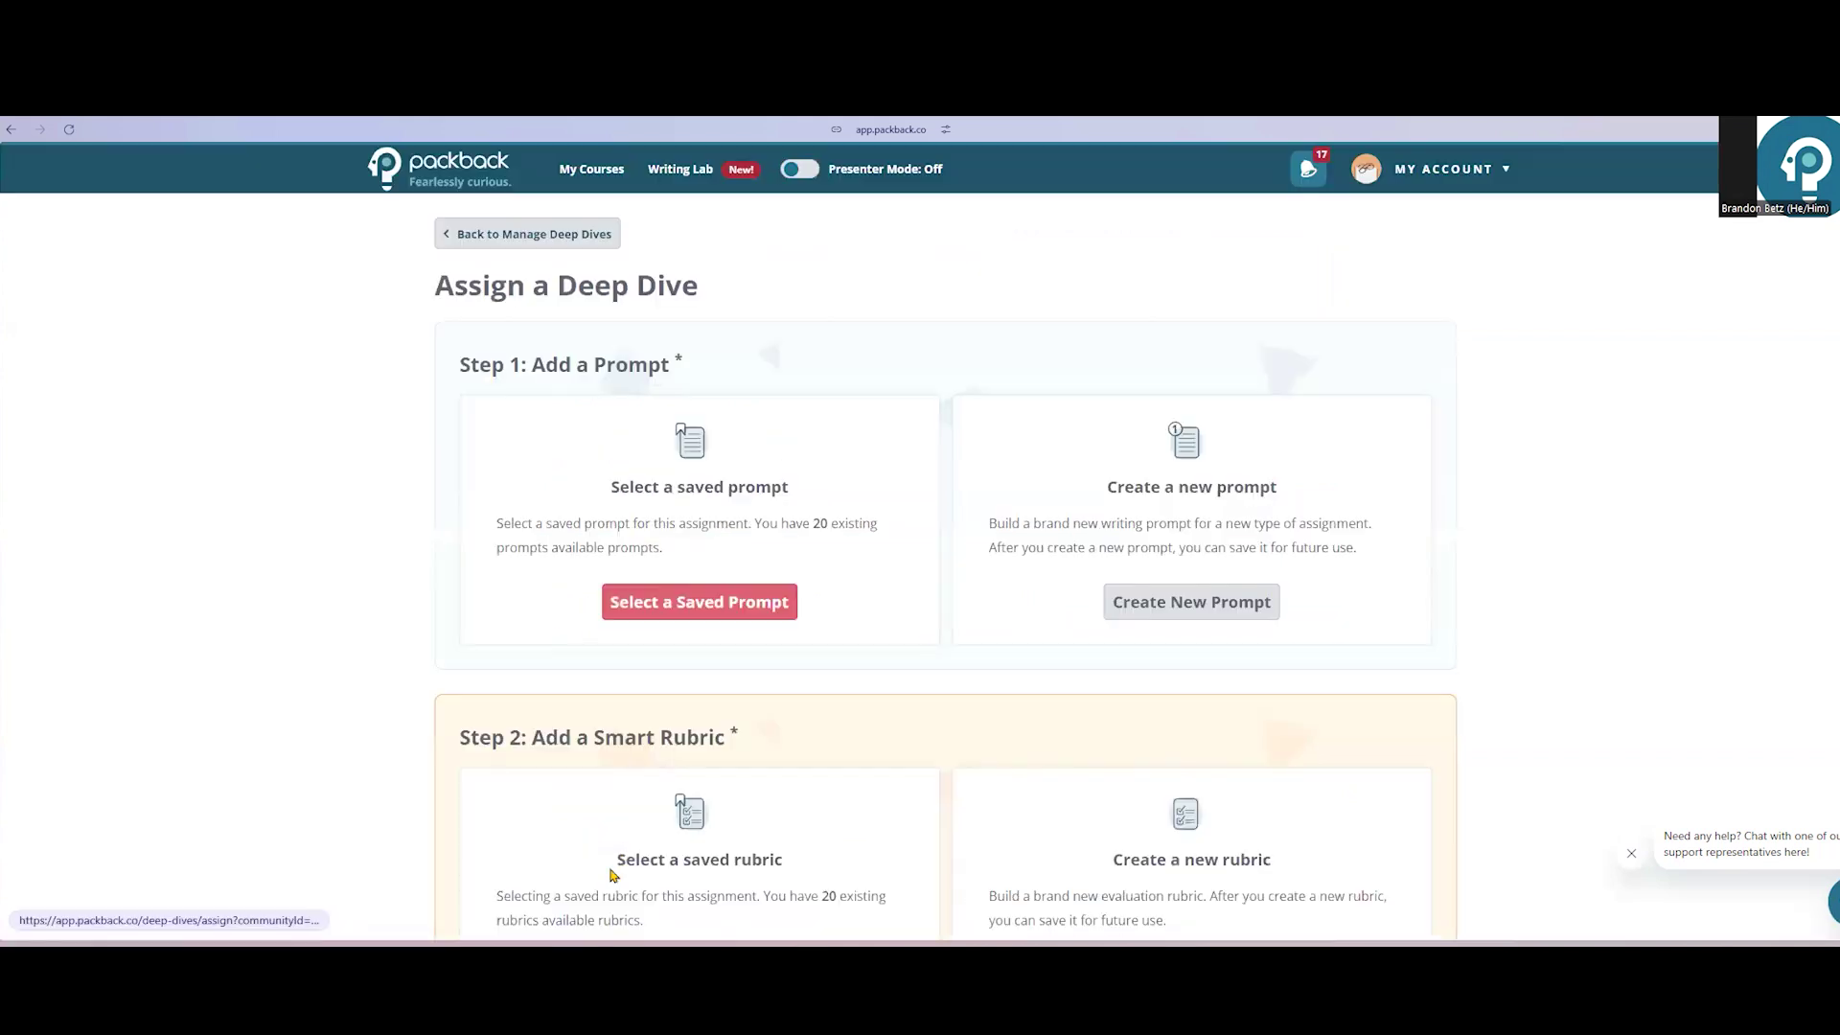
{"action": "scroll", "coordinate": [1390, 508], "scroll_direction": "down", "scroll_amount": 4}
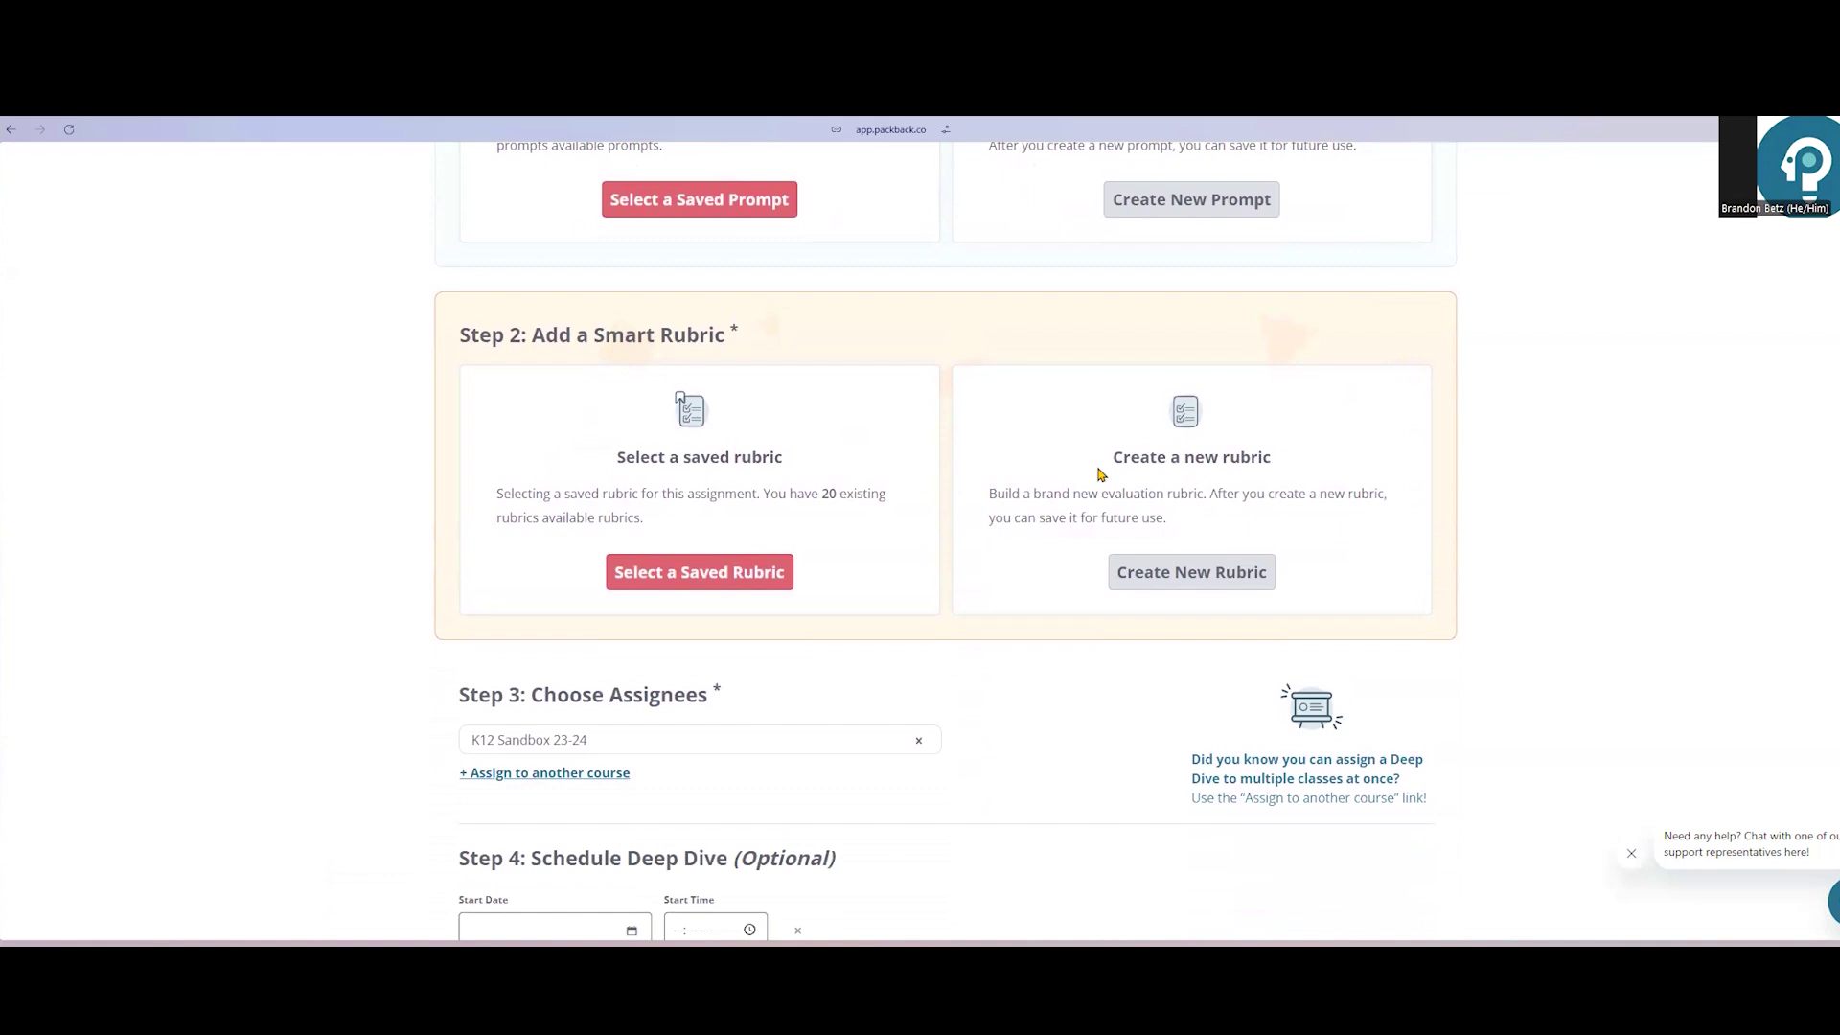
{"action": "left_click", "coordinate": [1184, 574]}
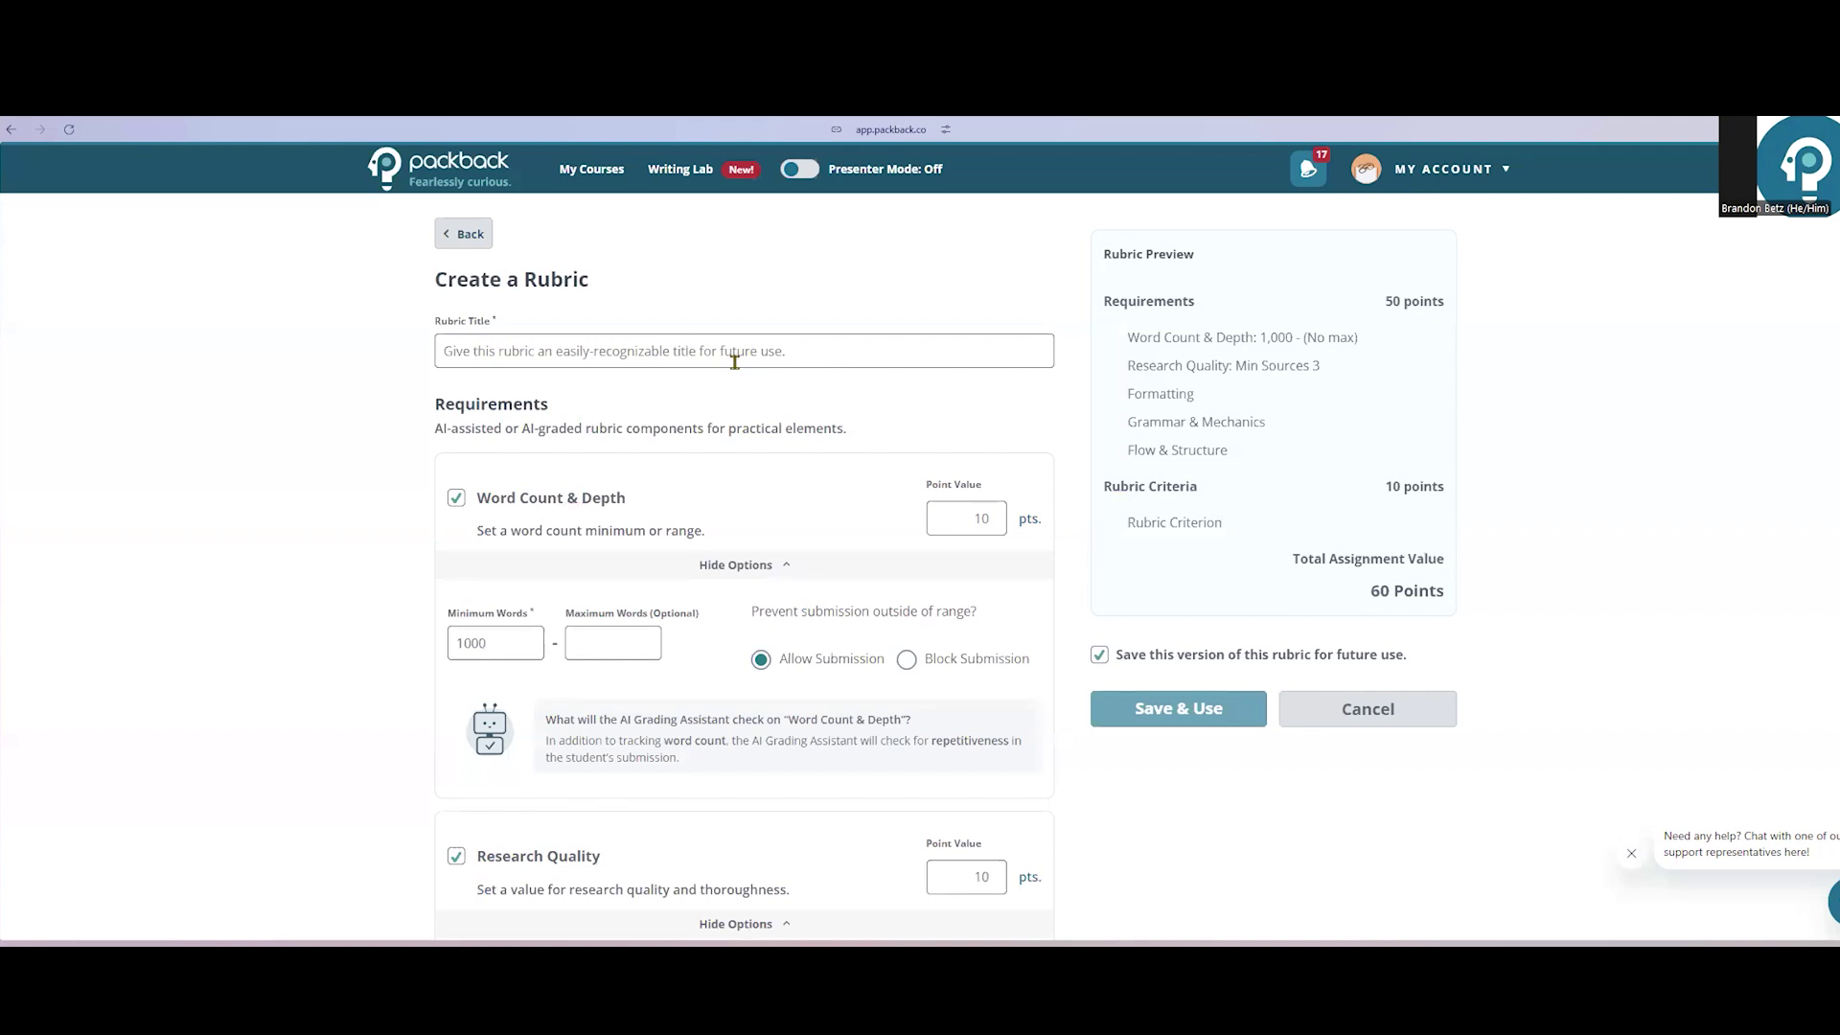
{"action": "left_click", "coordinate": [743, 352]}
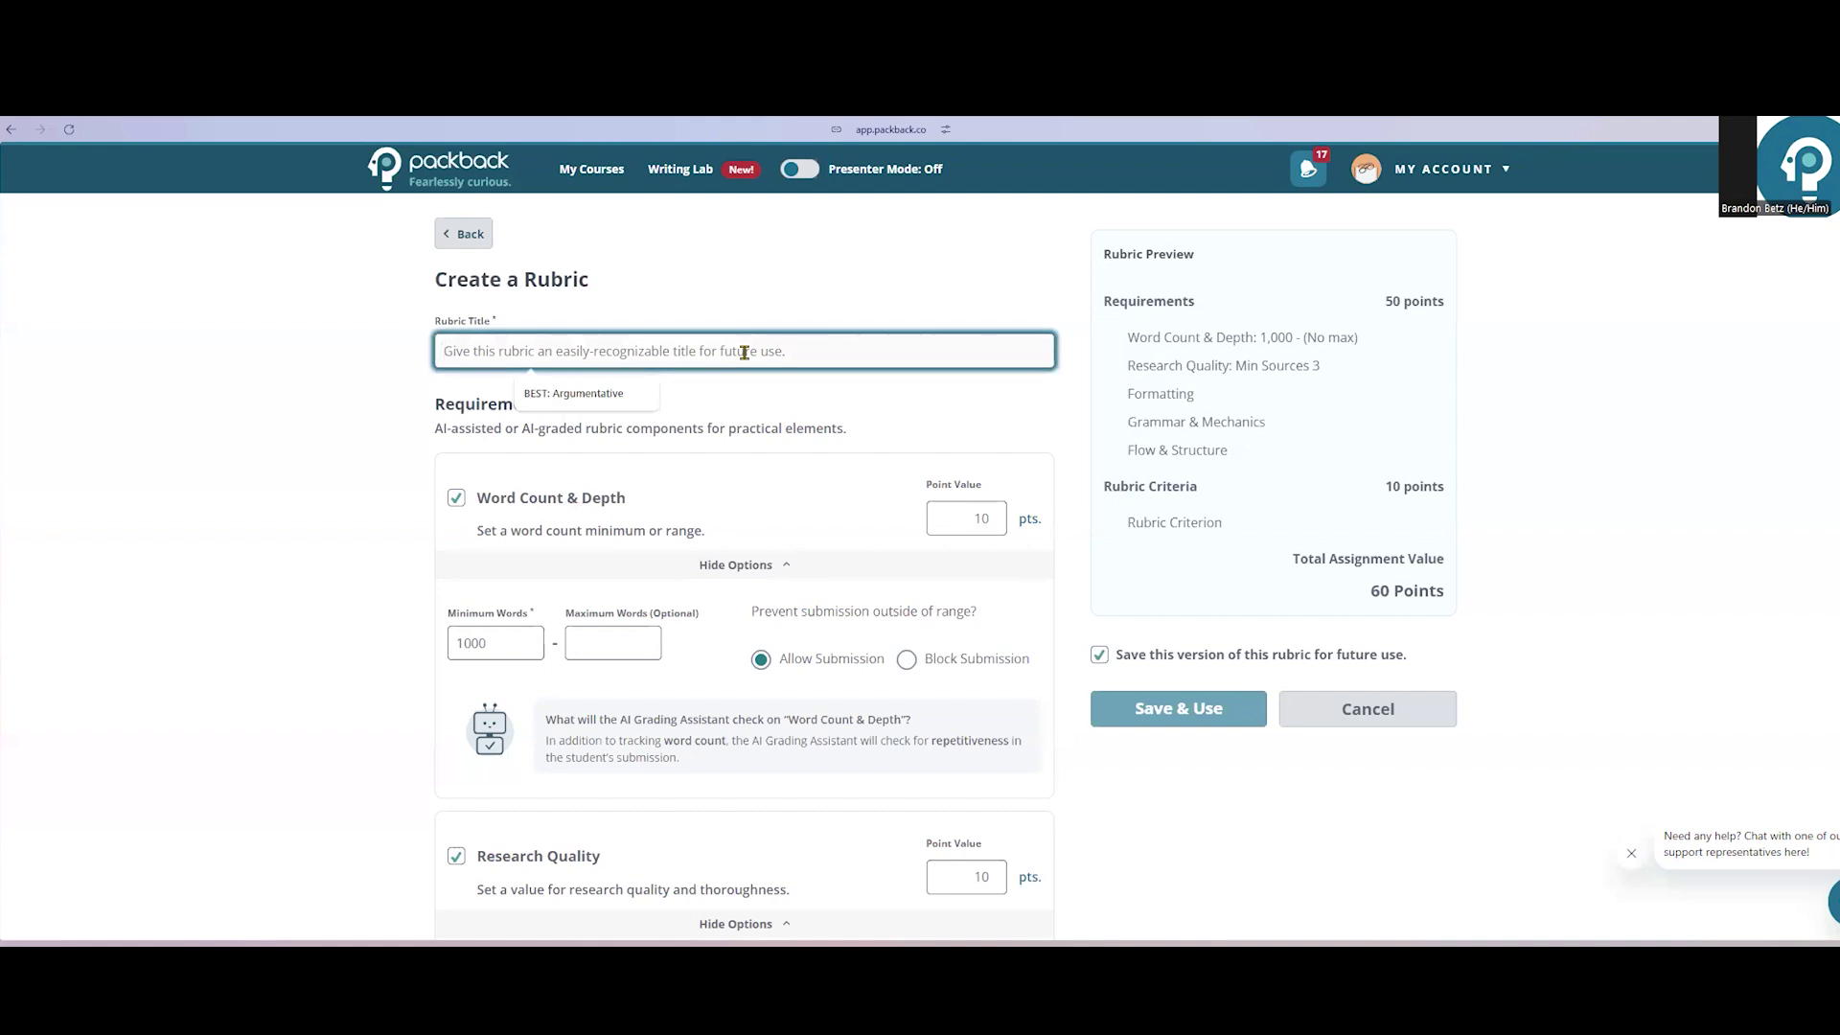
{"action": "type", "text": "Research Pro"}
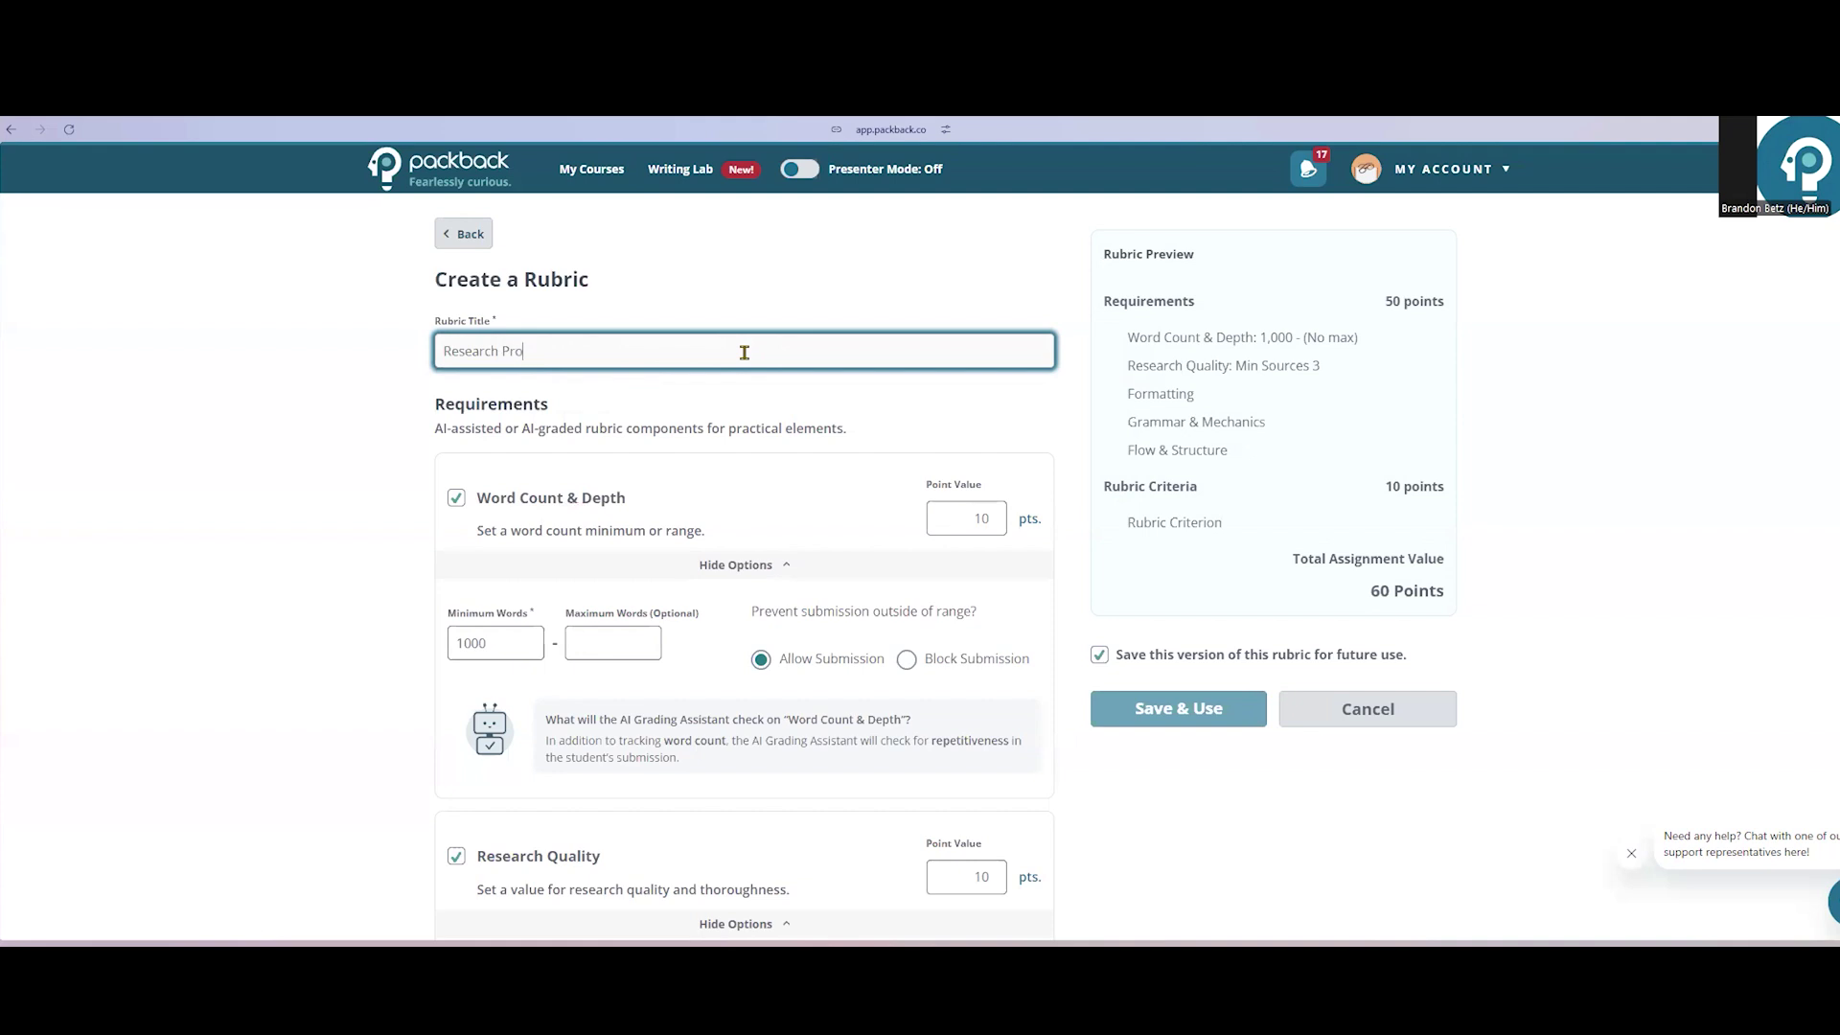
{"action": "type", "text": "jects"}
{"action": "scroll", "coordinate": [1004, 405], "scroll_direction": "down", "scroll_amount": 1}
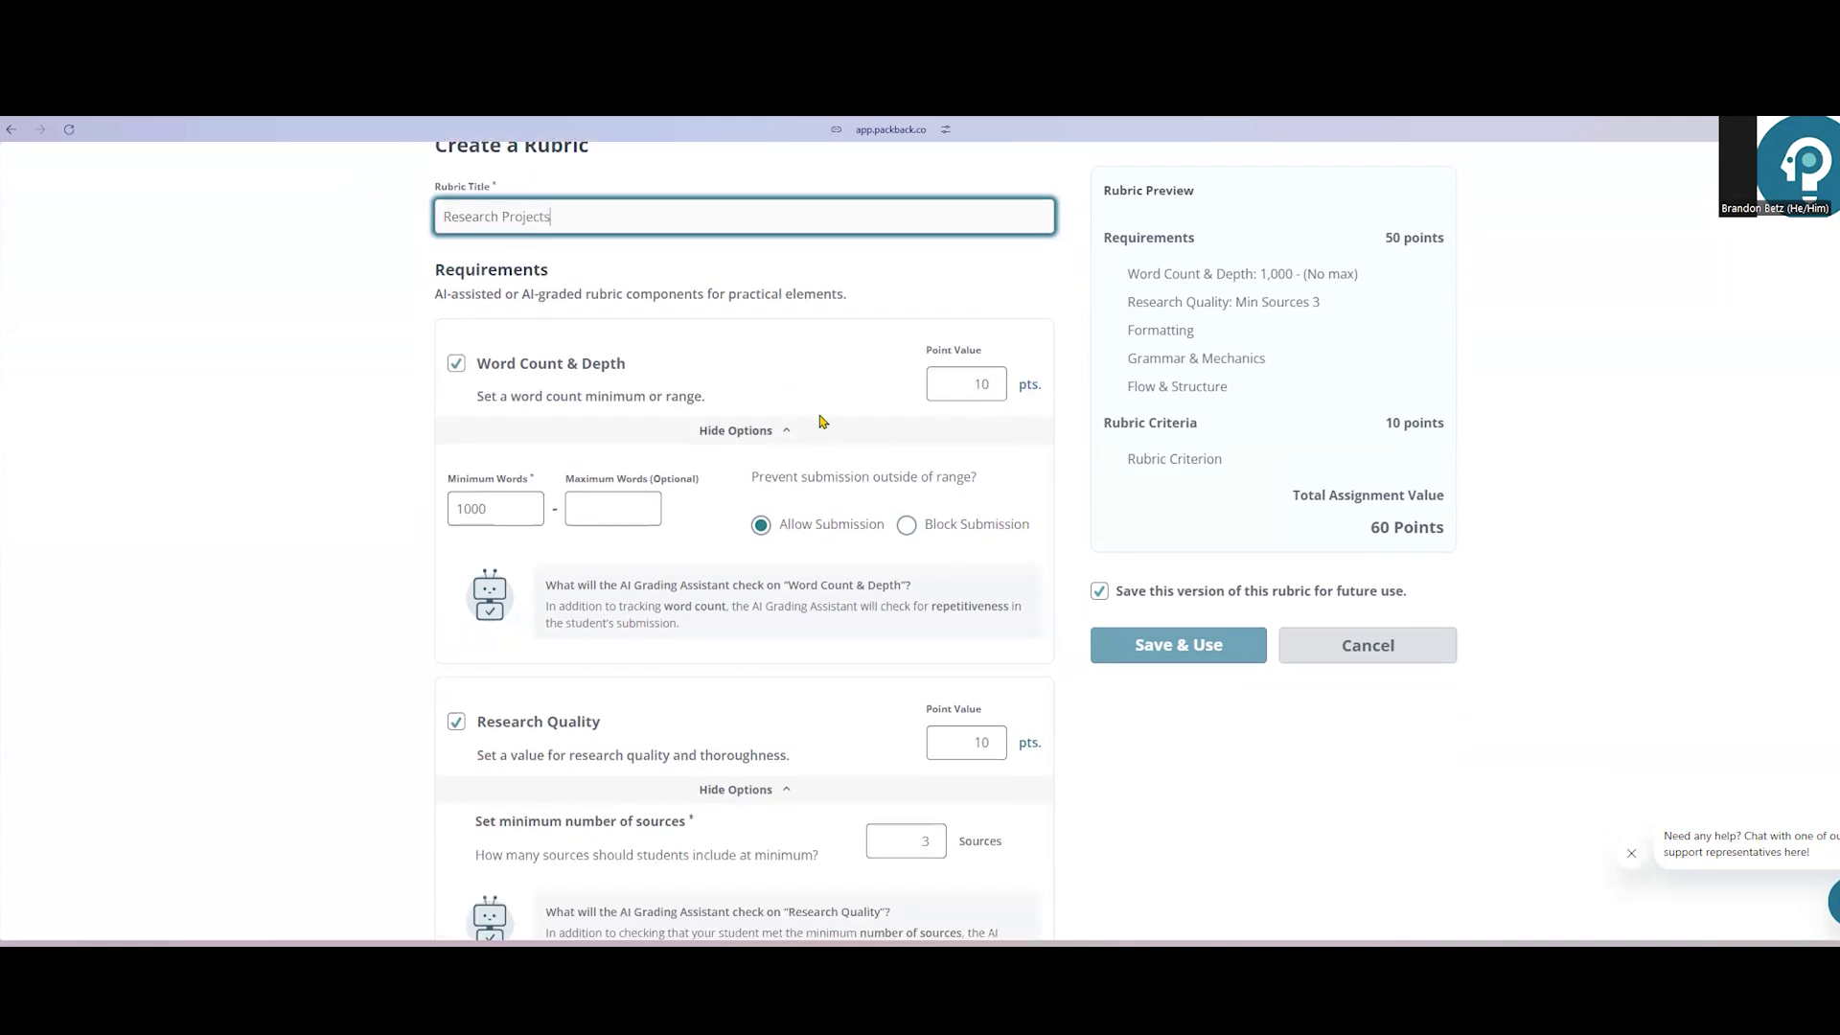
Step: Set a 500–1,000 word range, block out-of-range submissions, and clear the Word Count & Depth points
{"action": "left_click", "coordinate": [491, 511]}
{"action": "double_click", "coordinate": [484, 510]}
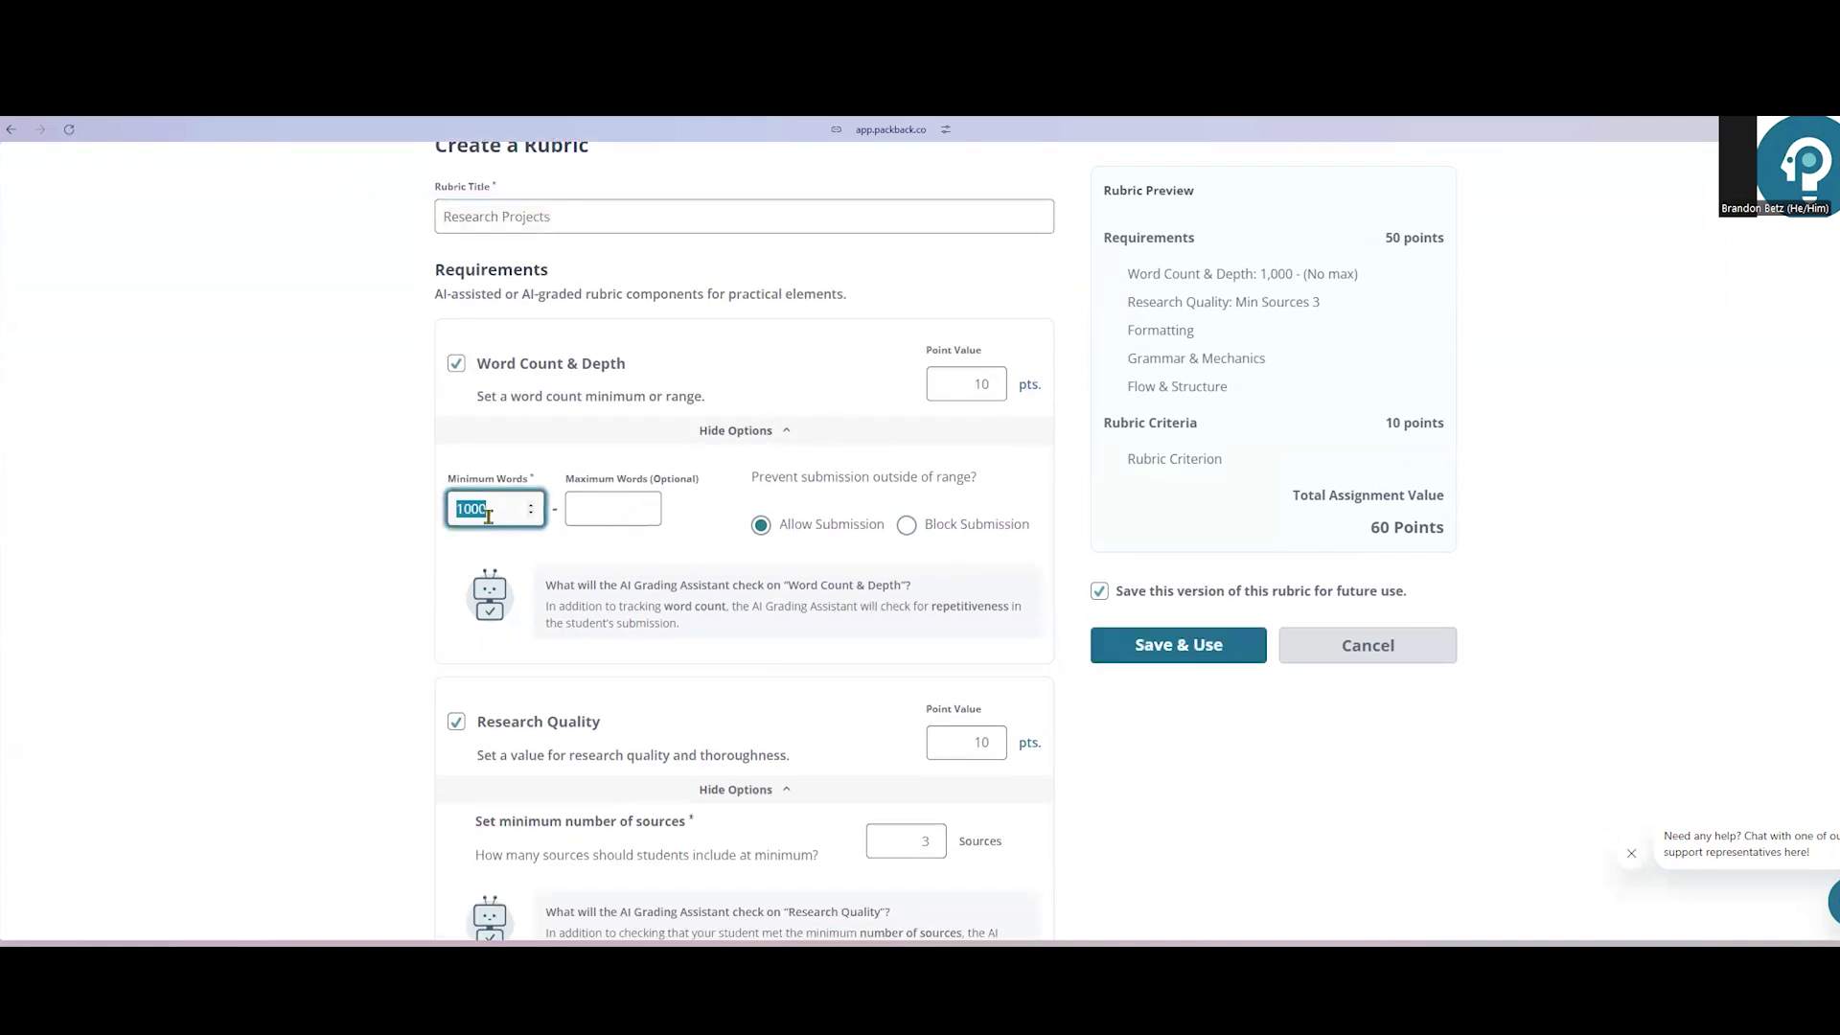
{"action": "type", "text": "500"}
{"action": "left_click", "coordinate": [615, 508]}
{"action": "type", "text": "1000"}
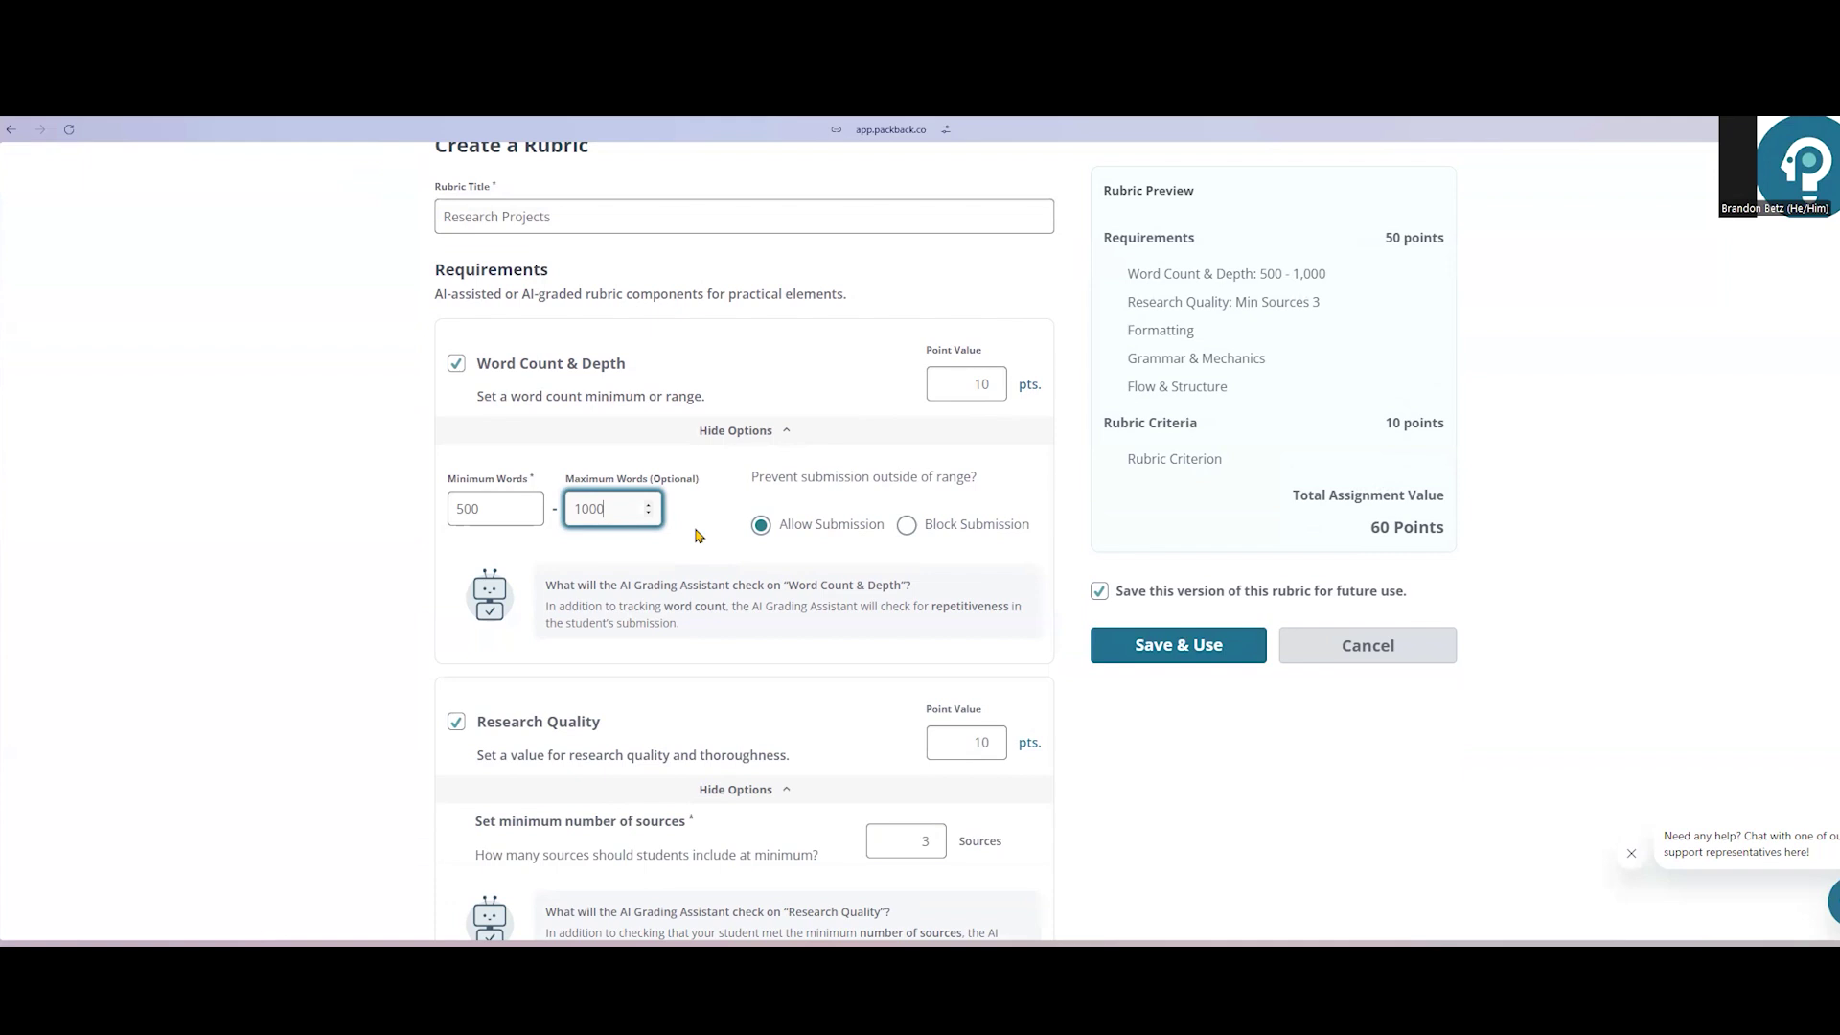
{"action": "left_click", "coordinate": [907, 527]}
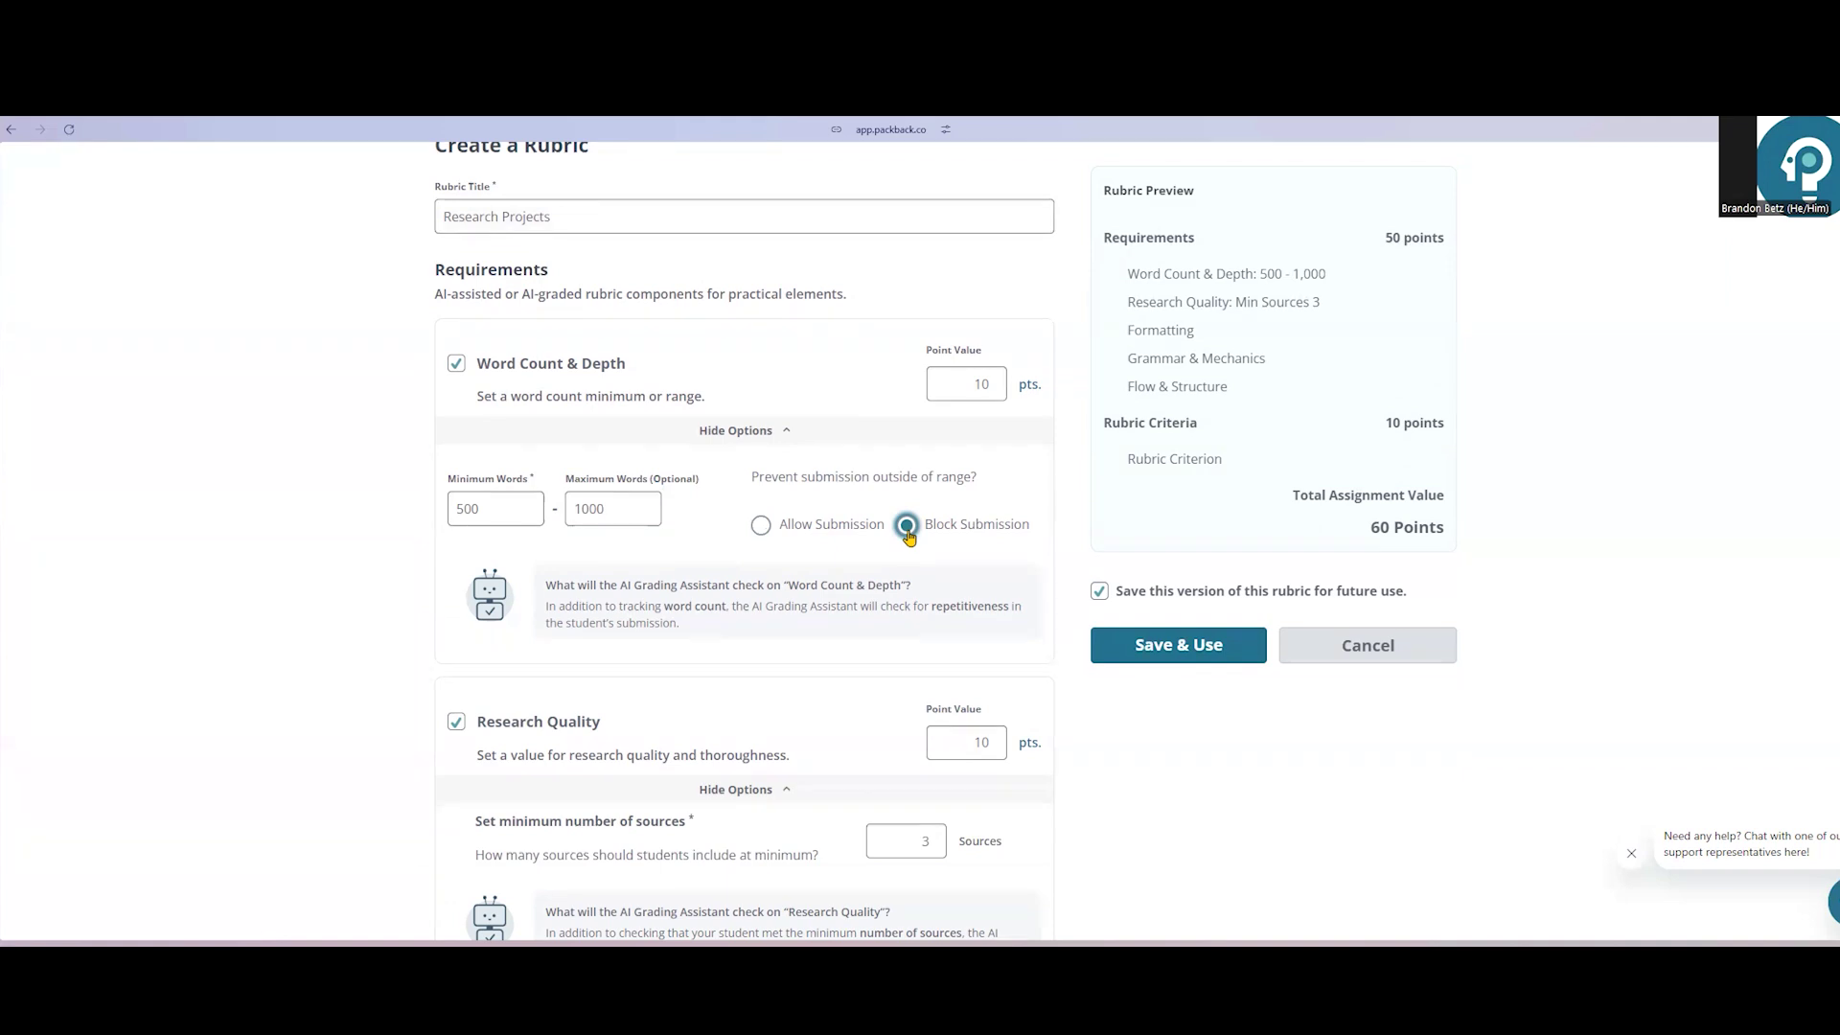
{"action": "double_click", "coordinate": [980, 384]}
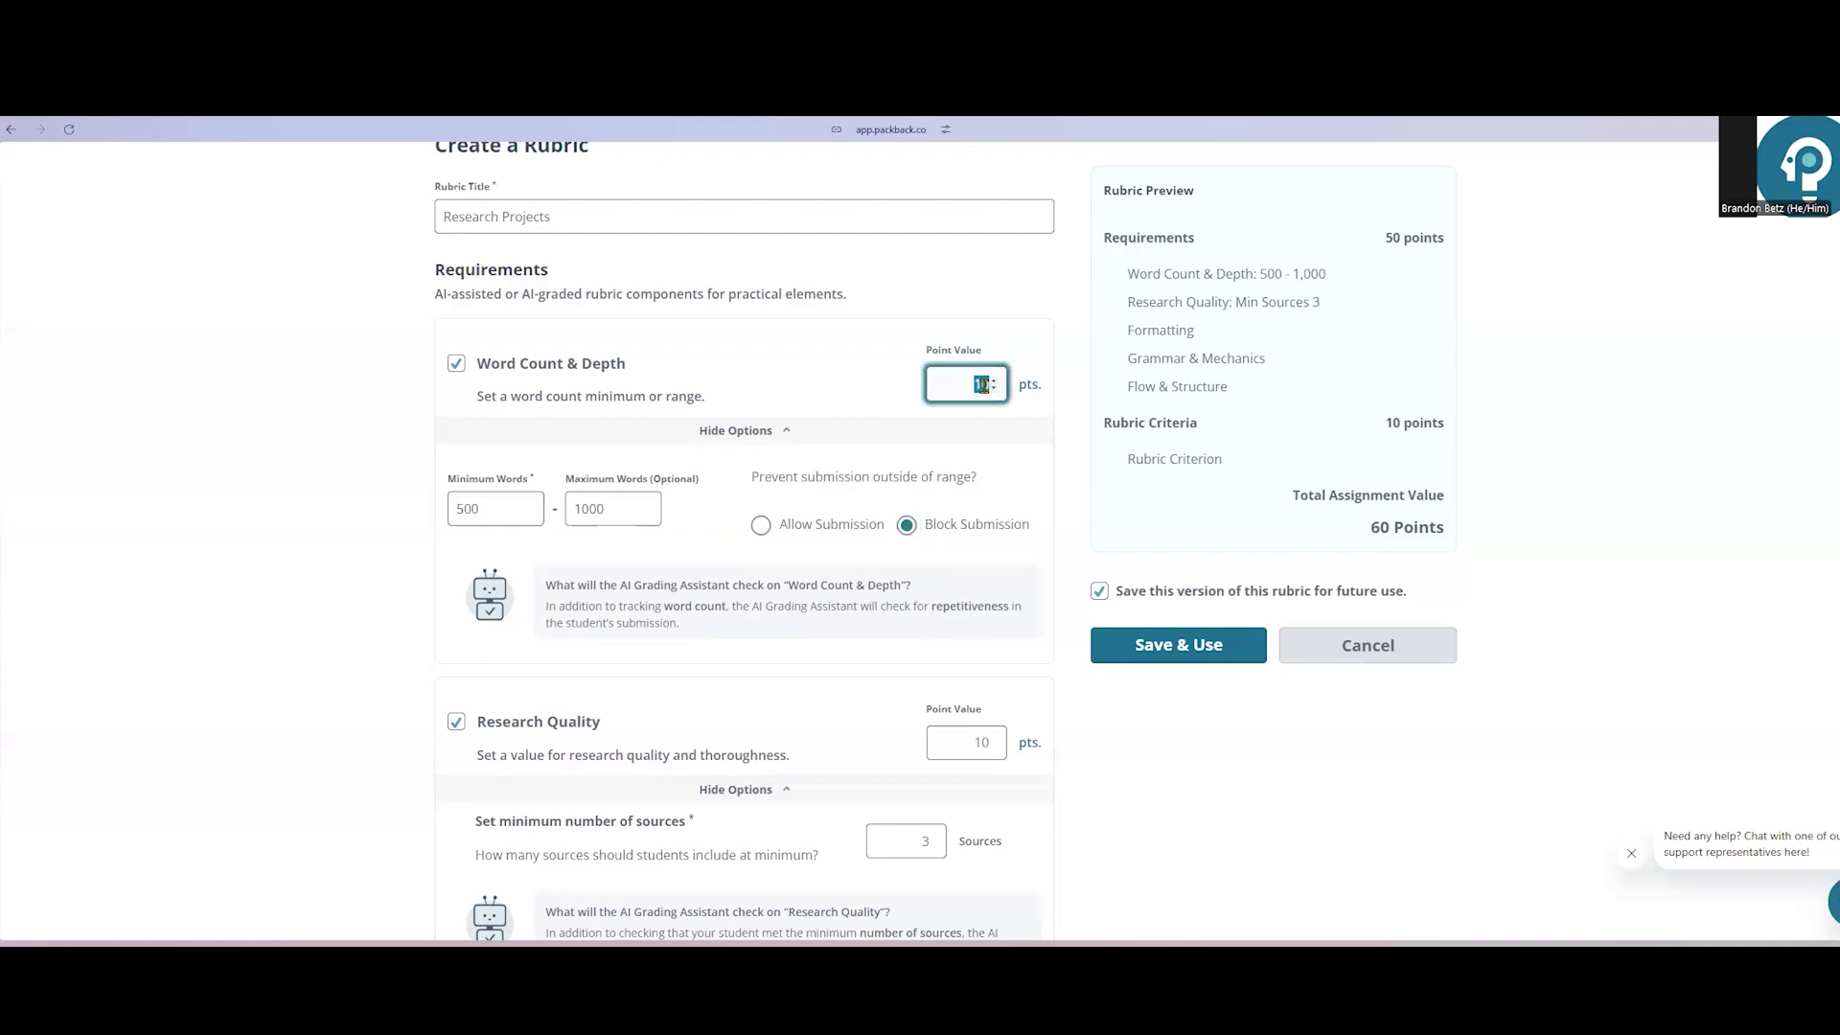
{"action": "key", "text": "BackSpace"}
Step: Choose APA as the rubric's formatting standard
{"action": "scroll", "coordinate": [1048, 445], "scroll_direction": "down", "scroll_amount": 2}
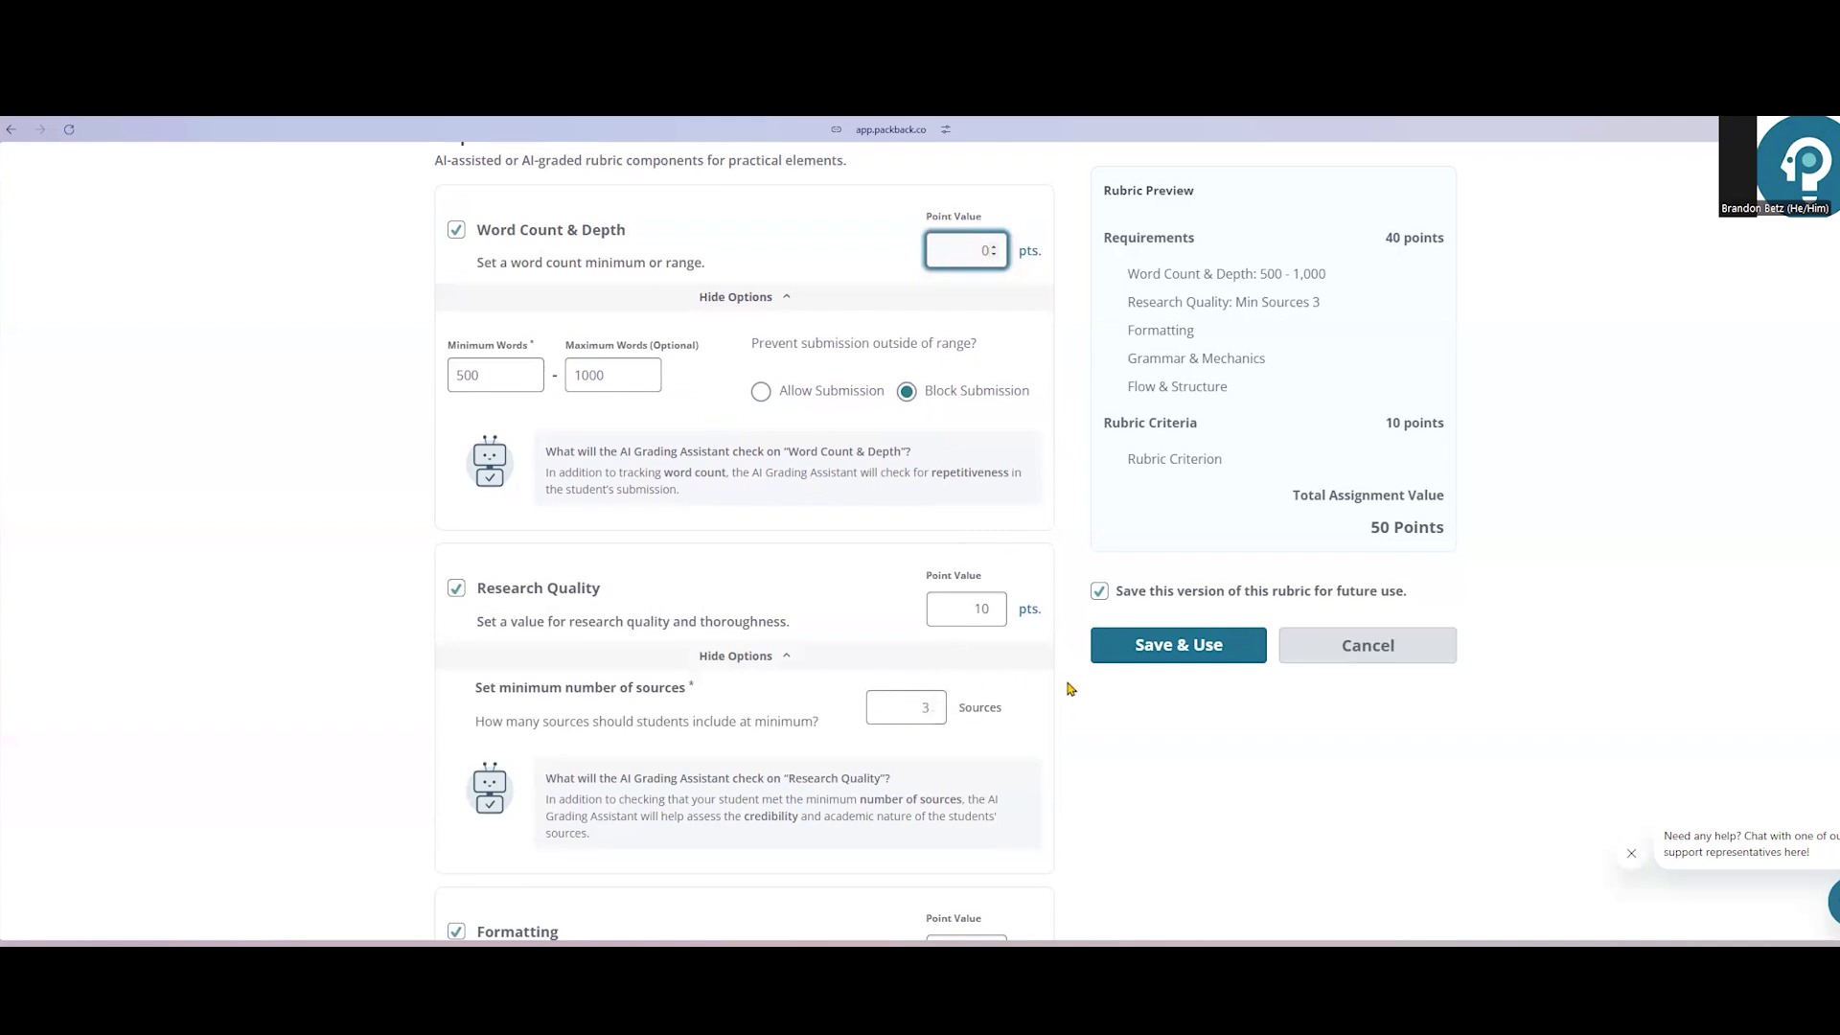
{"action": "scroll", "coordinate": [1073, 675], "scroll_direction": "down", "scroll_amount": 2}
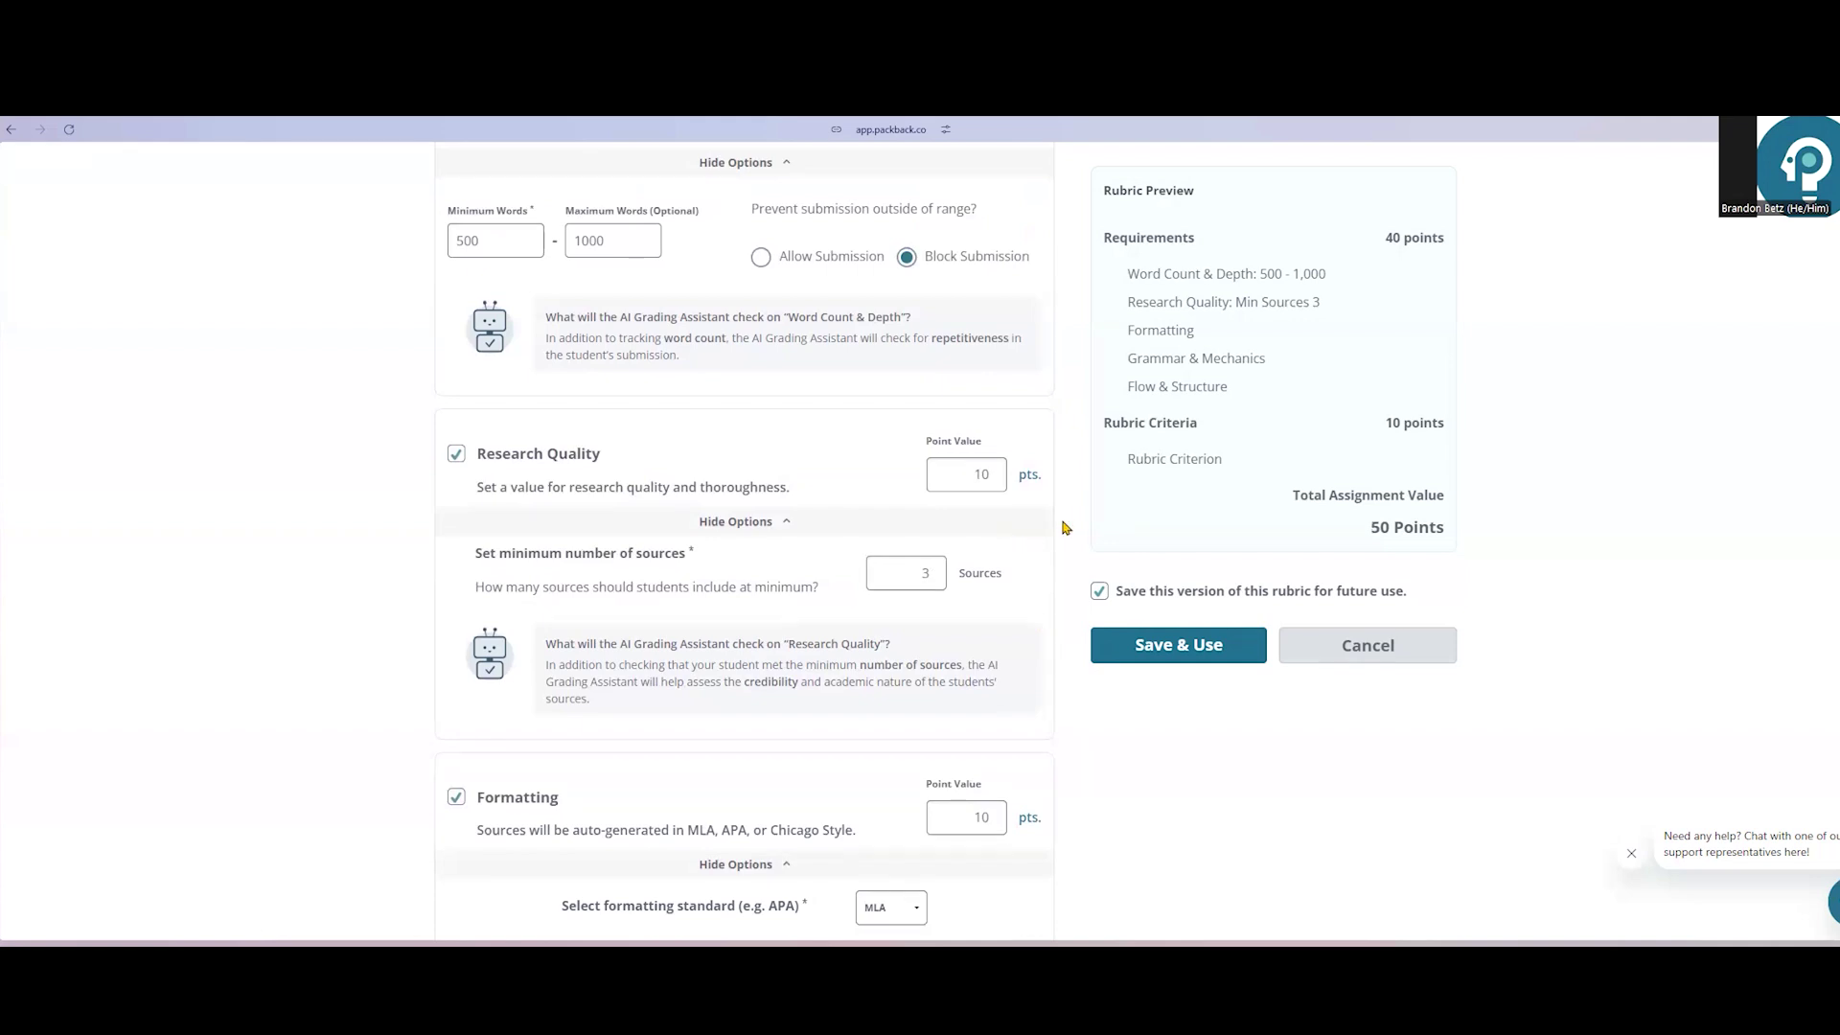
{"action": "scroll", "coordinate": [1059, 527], "scroll_direction": "down", "scroll_amount": 2}
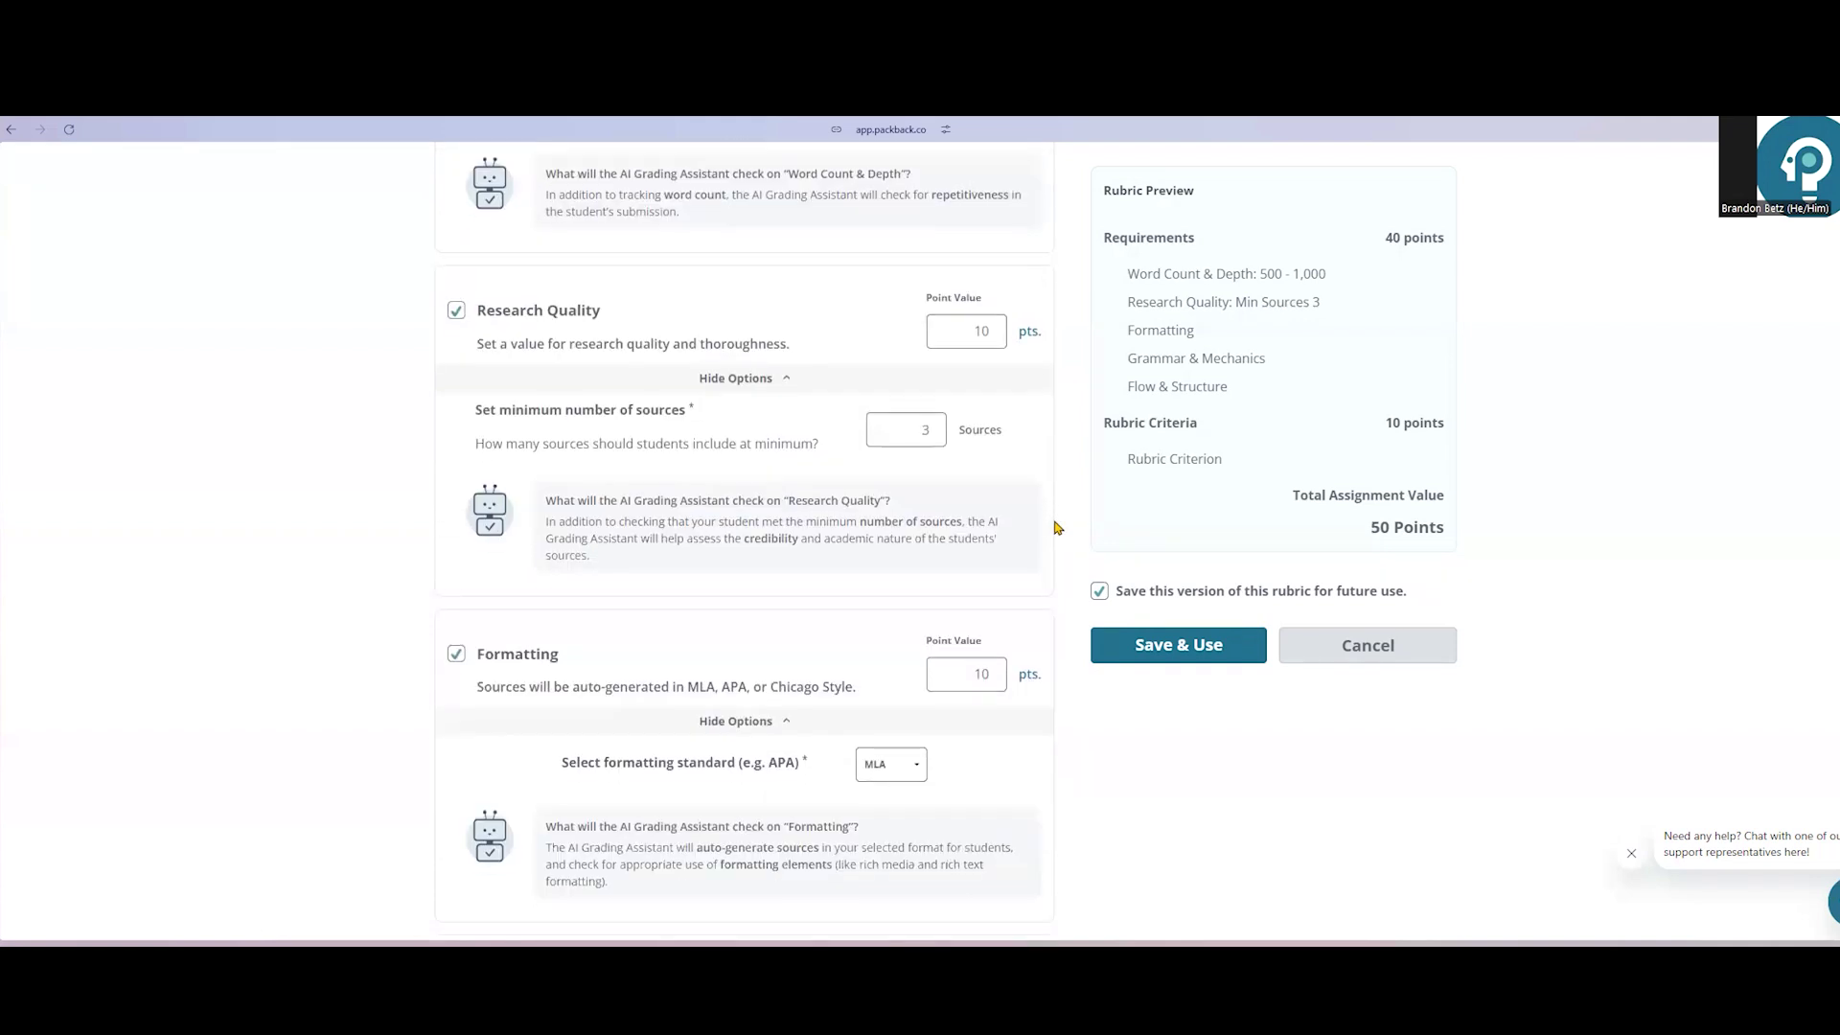
{"action": "left_click", "coordinate": [886, 649]}
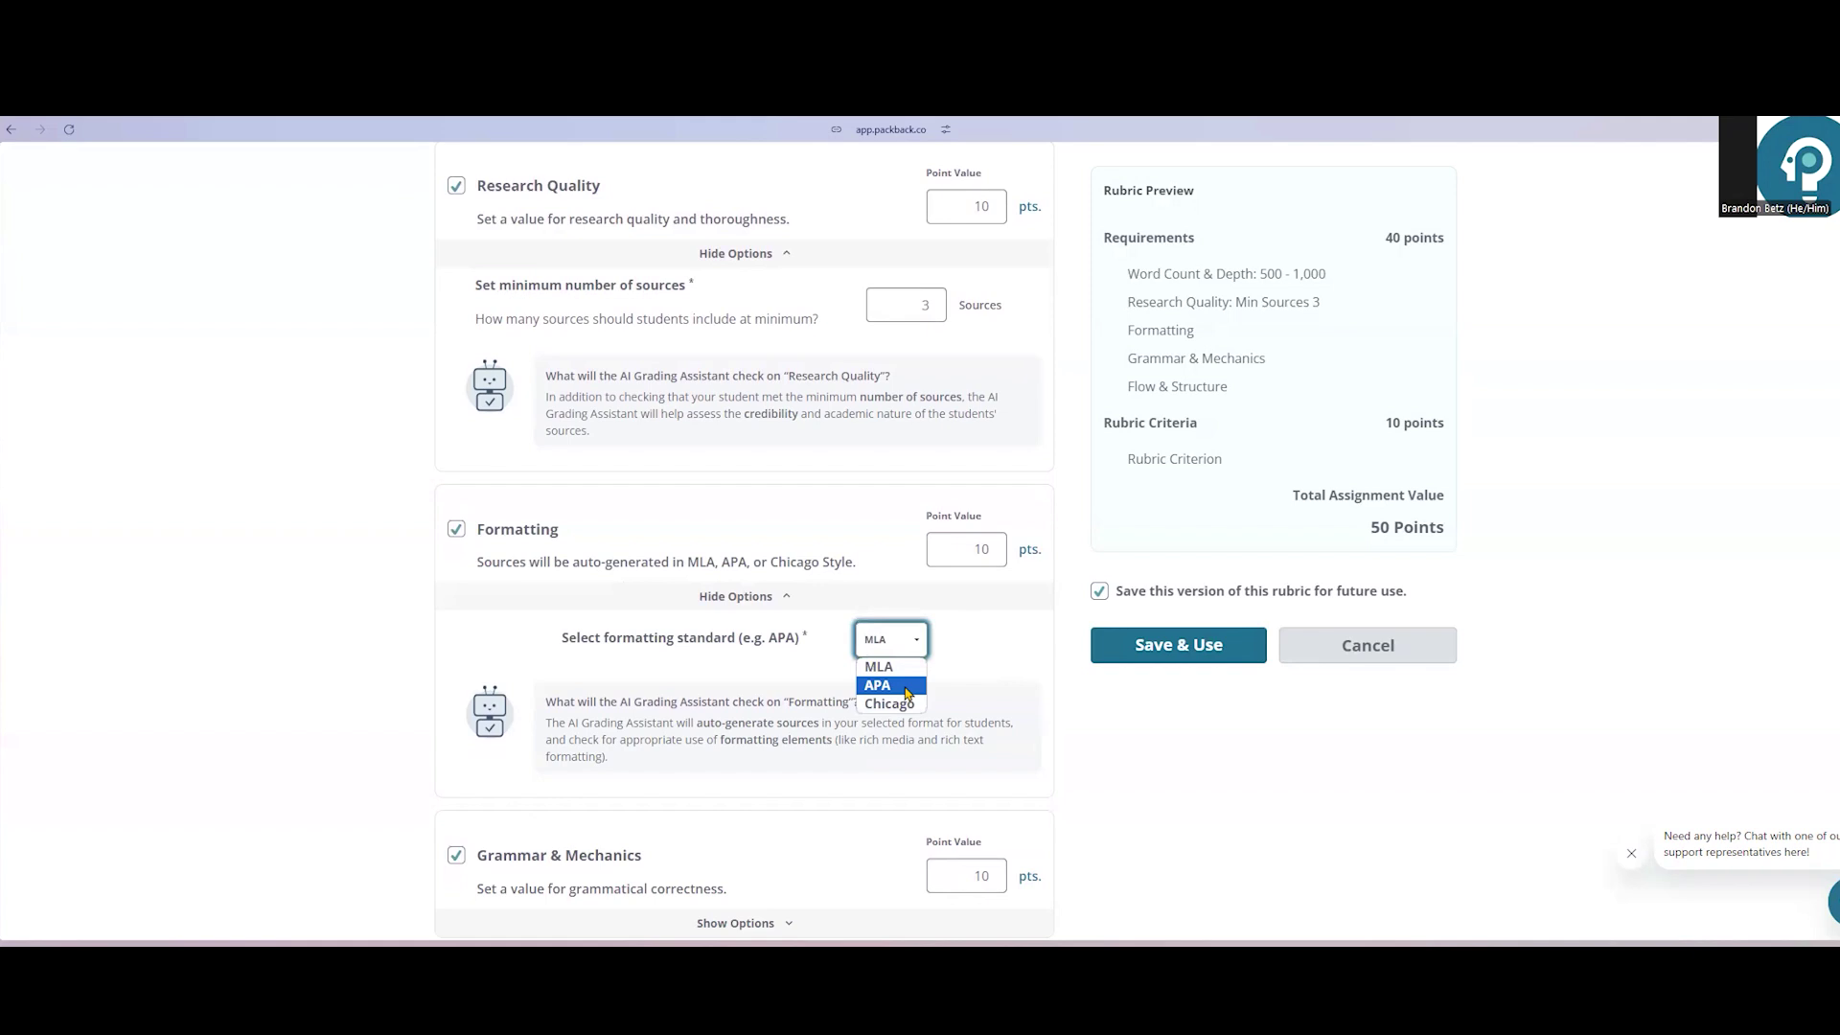
{"action": "left_click", "coordinate": [907, 686]}
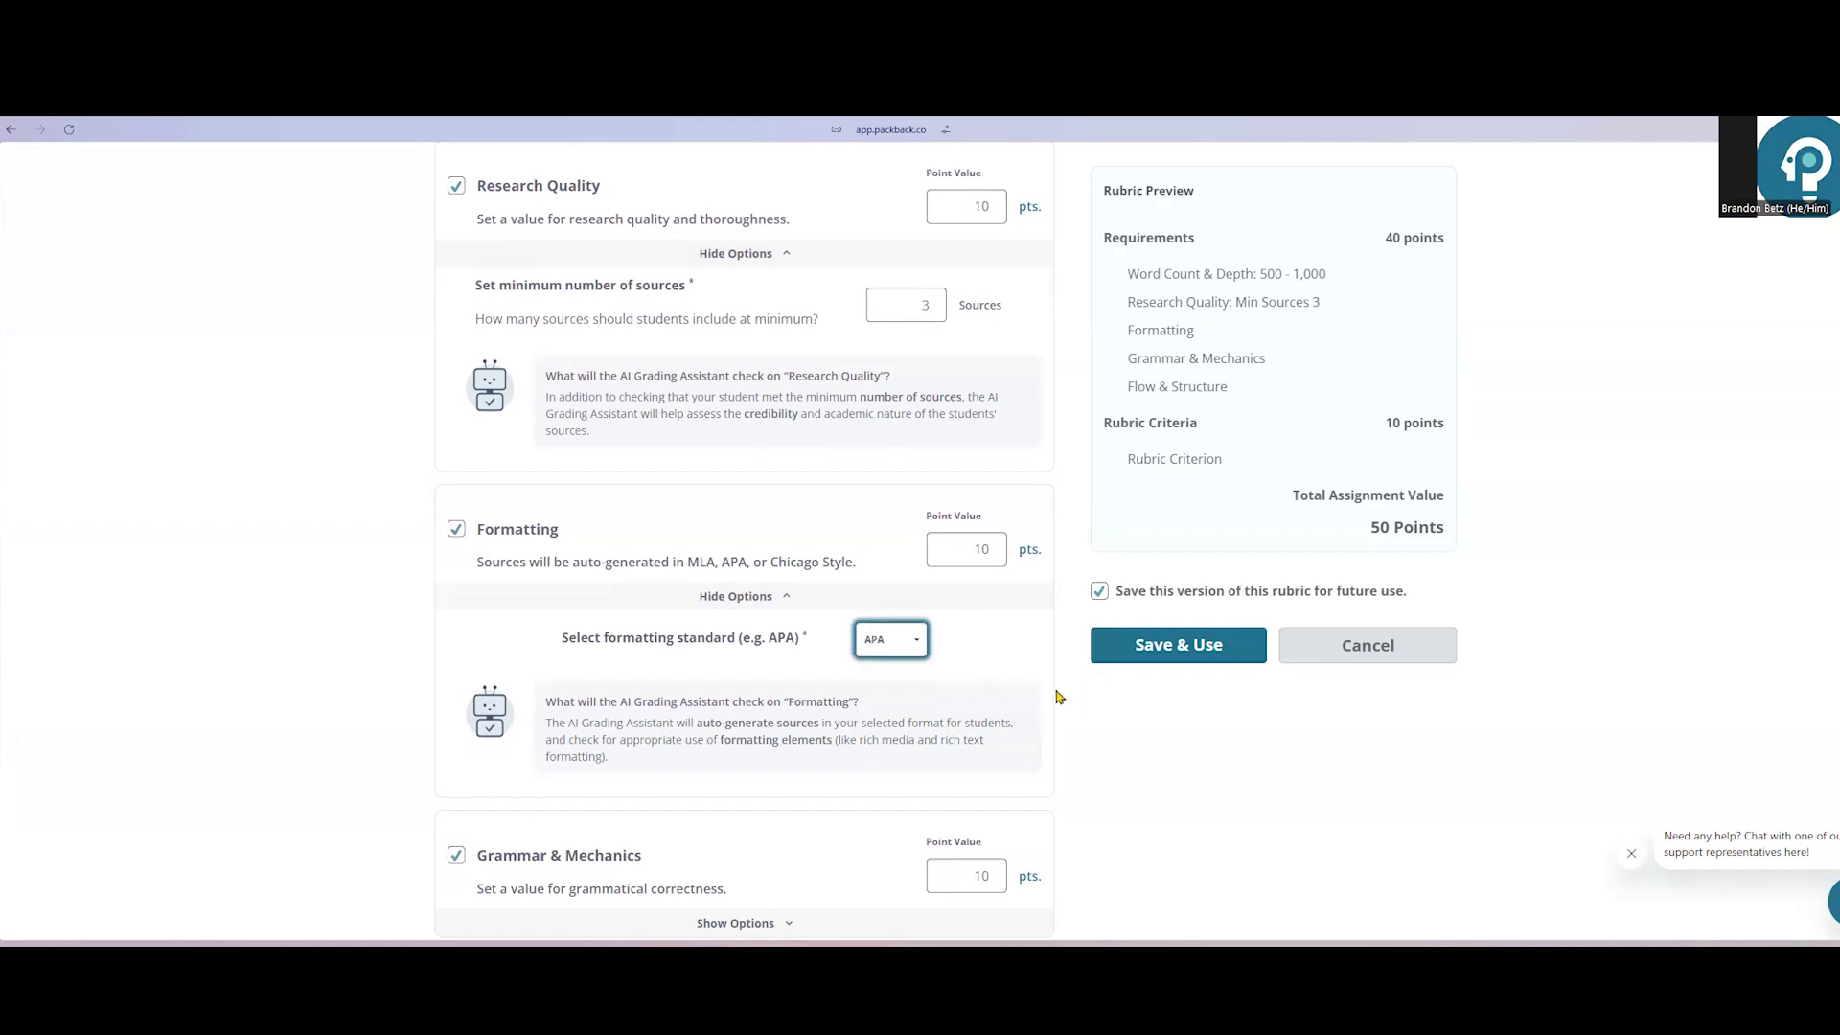
Step: Remove Research Quality, Formatting and Grammar & Mechanics from the graded requirements
{"action": "left_click", "coordinate": [456, 185]}
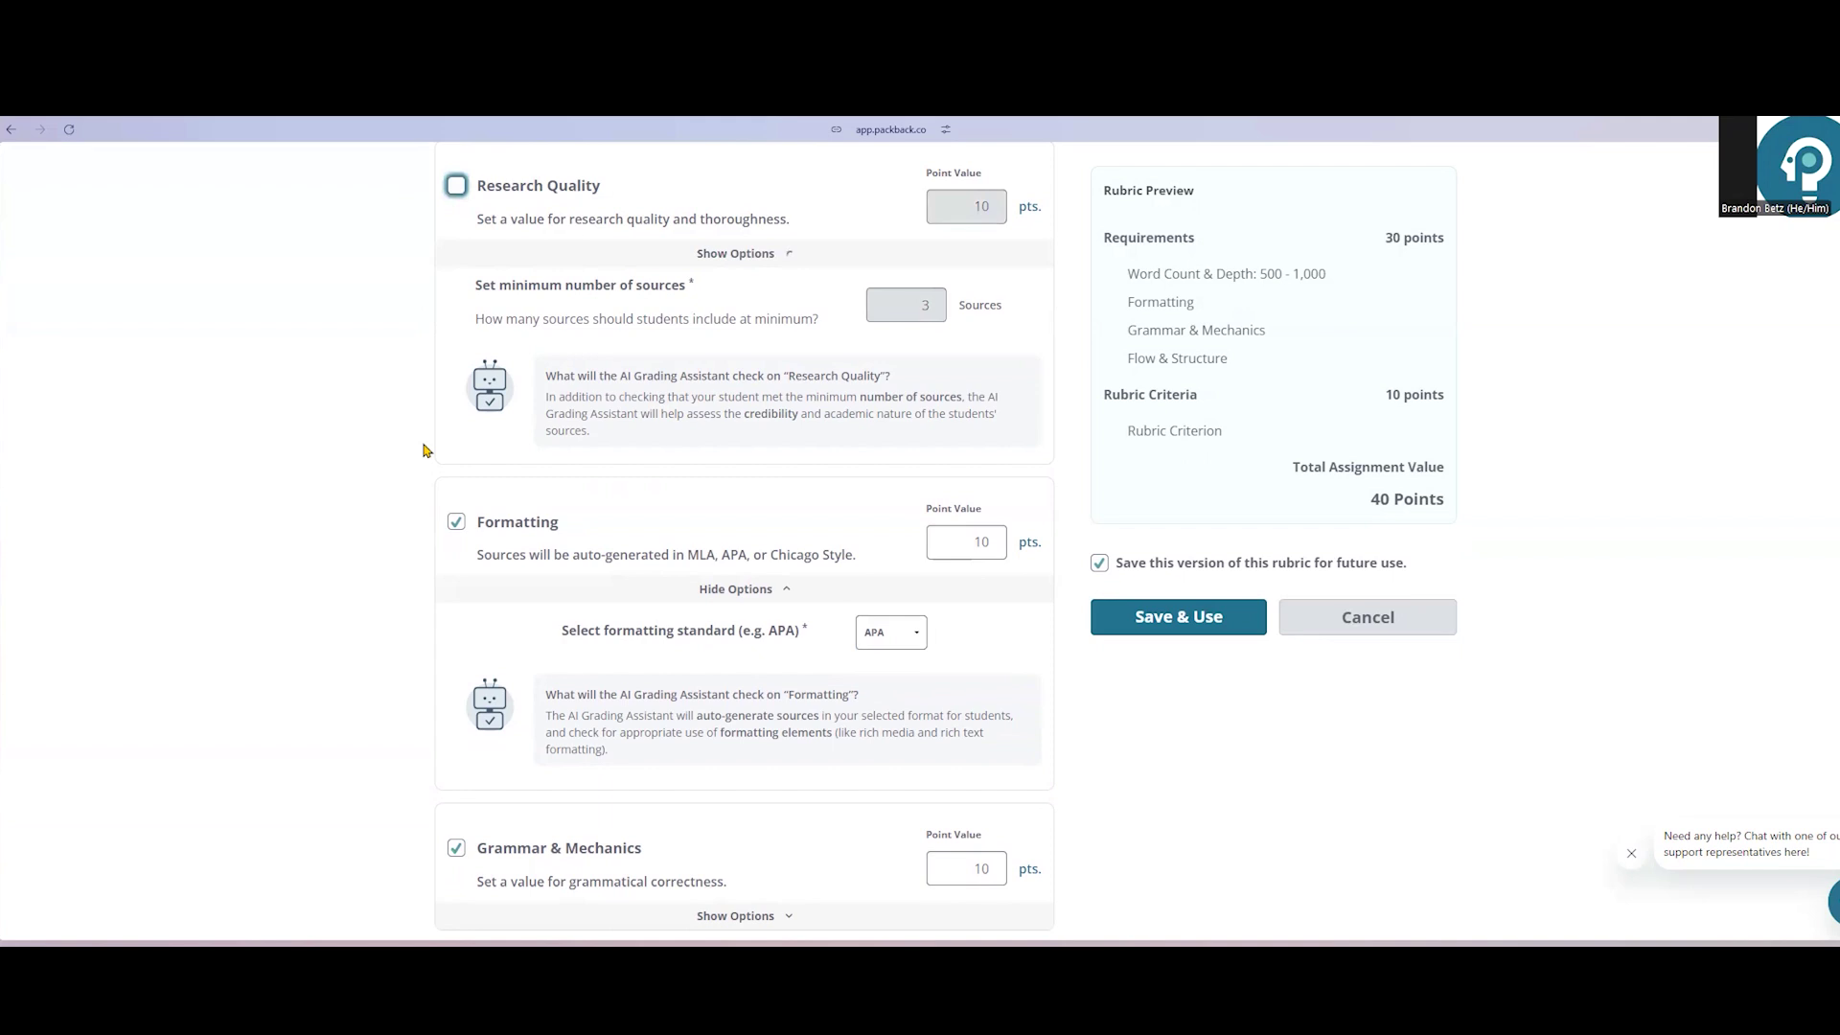
{"action": "left_click", "coordinate": [456, 528]}
{"action": "left_click", "coordinate": [726, 534]}
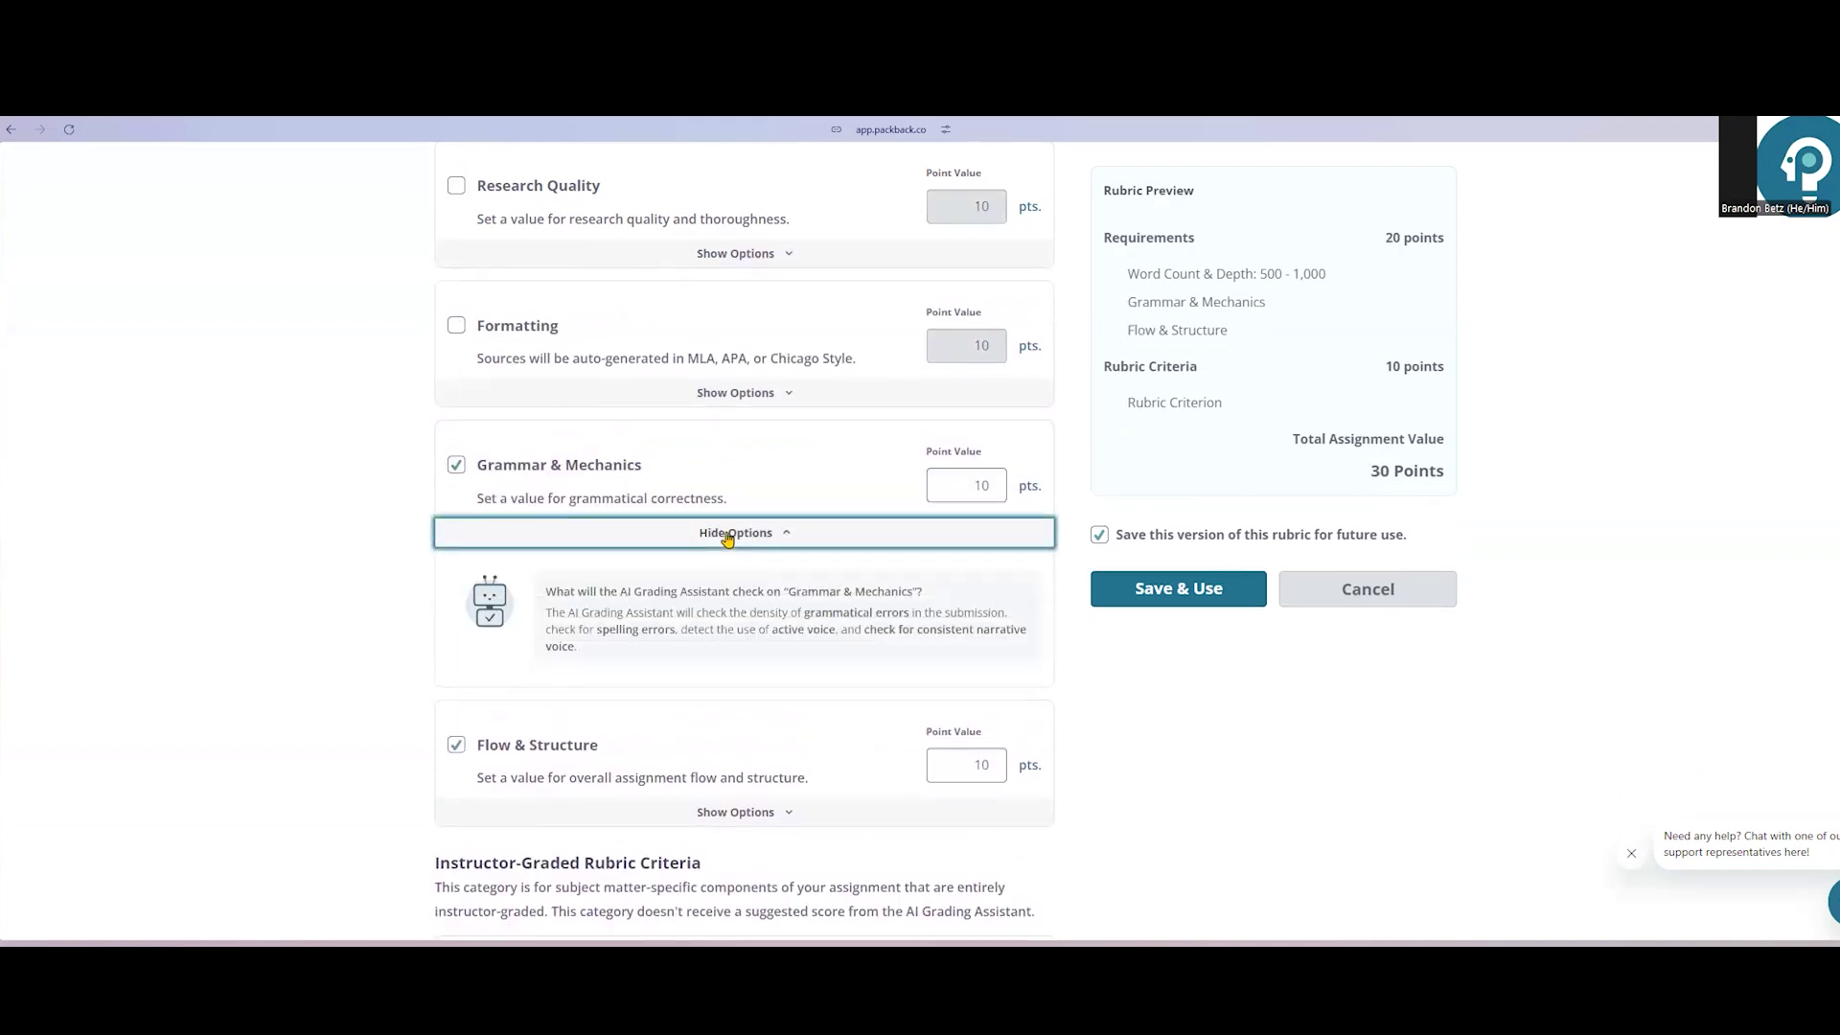
{"action": "left_click", "coordinate": [456, 465]}
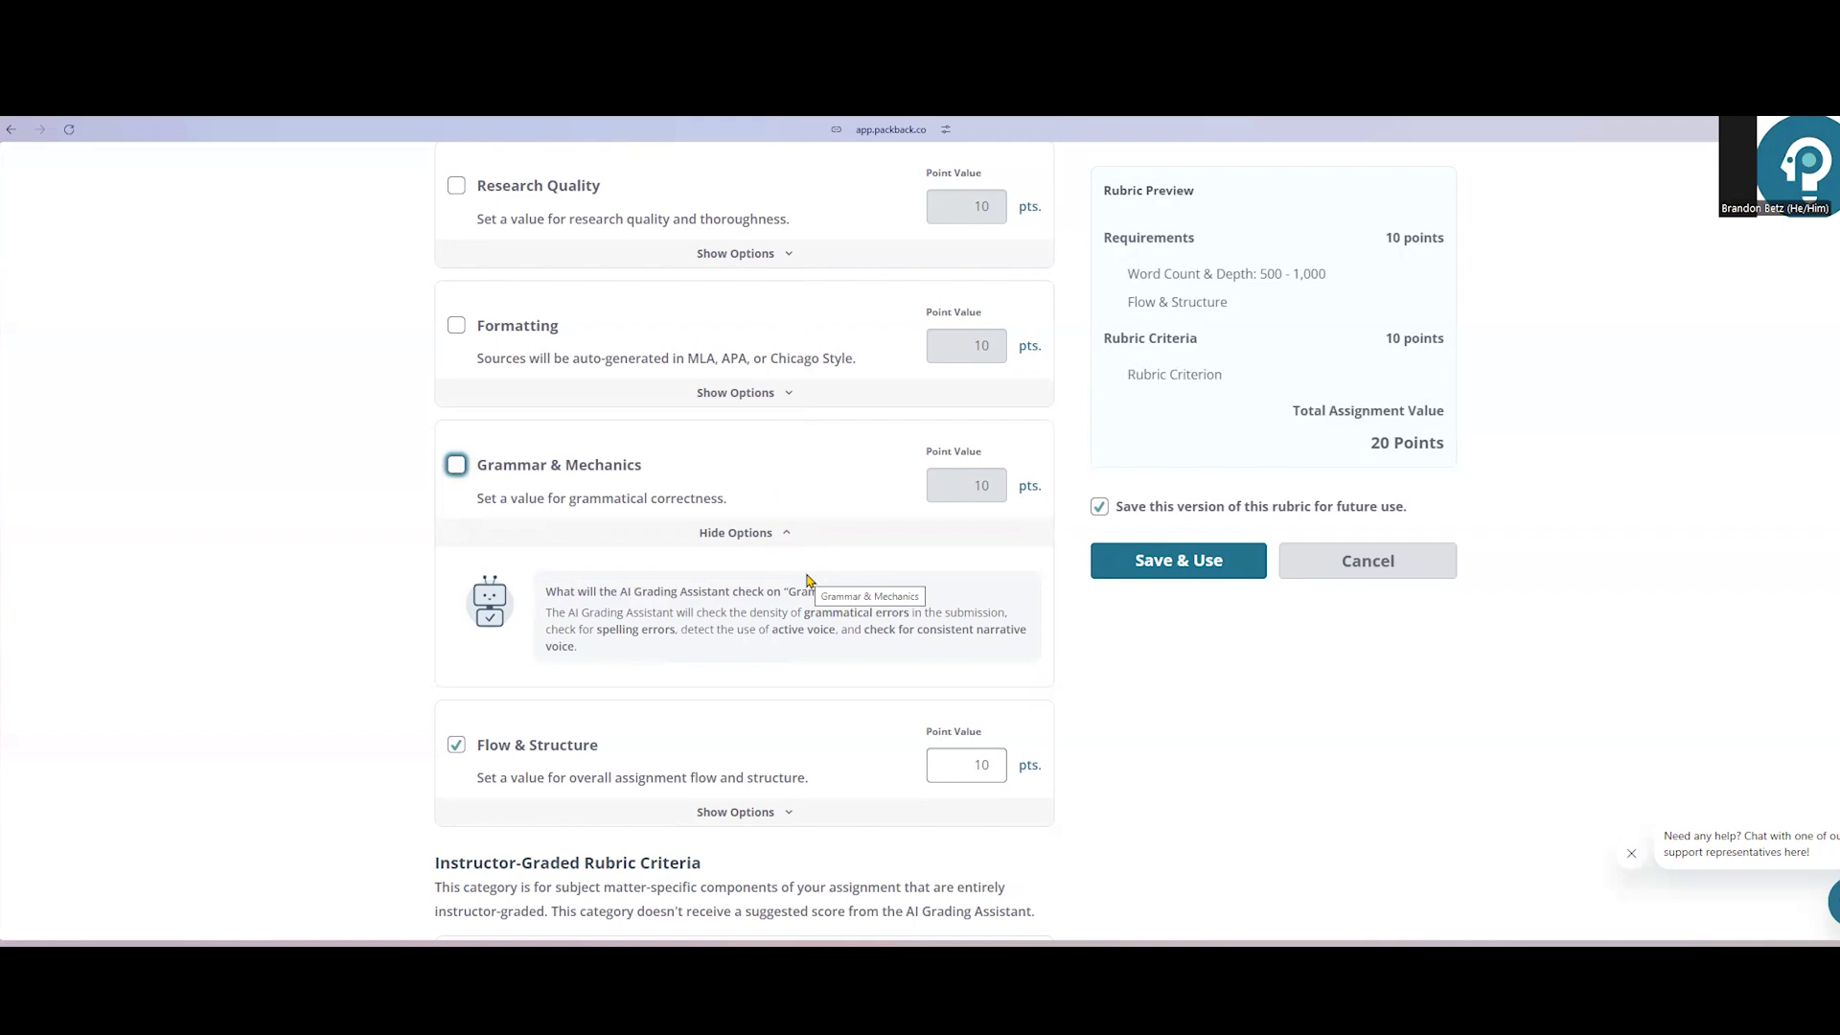
Step: Add another performance level to the first instructor-graded criterion
{"action": "scroll", "coordinate": [807, 579], "scroll_direction": "down", "scroll_amount": 3}
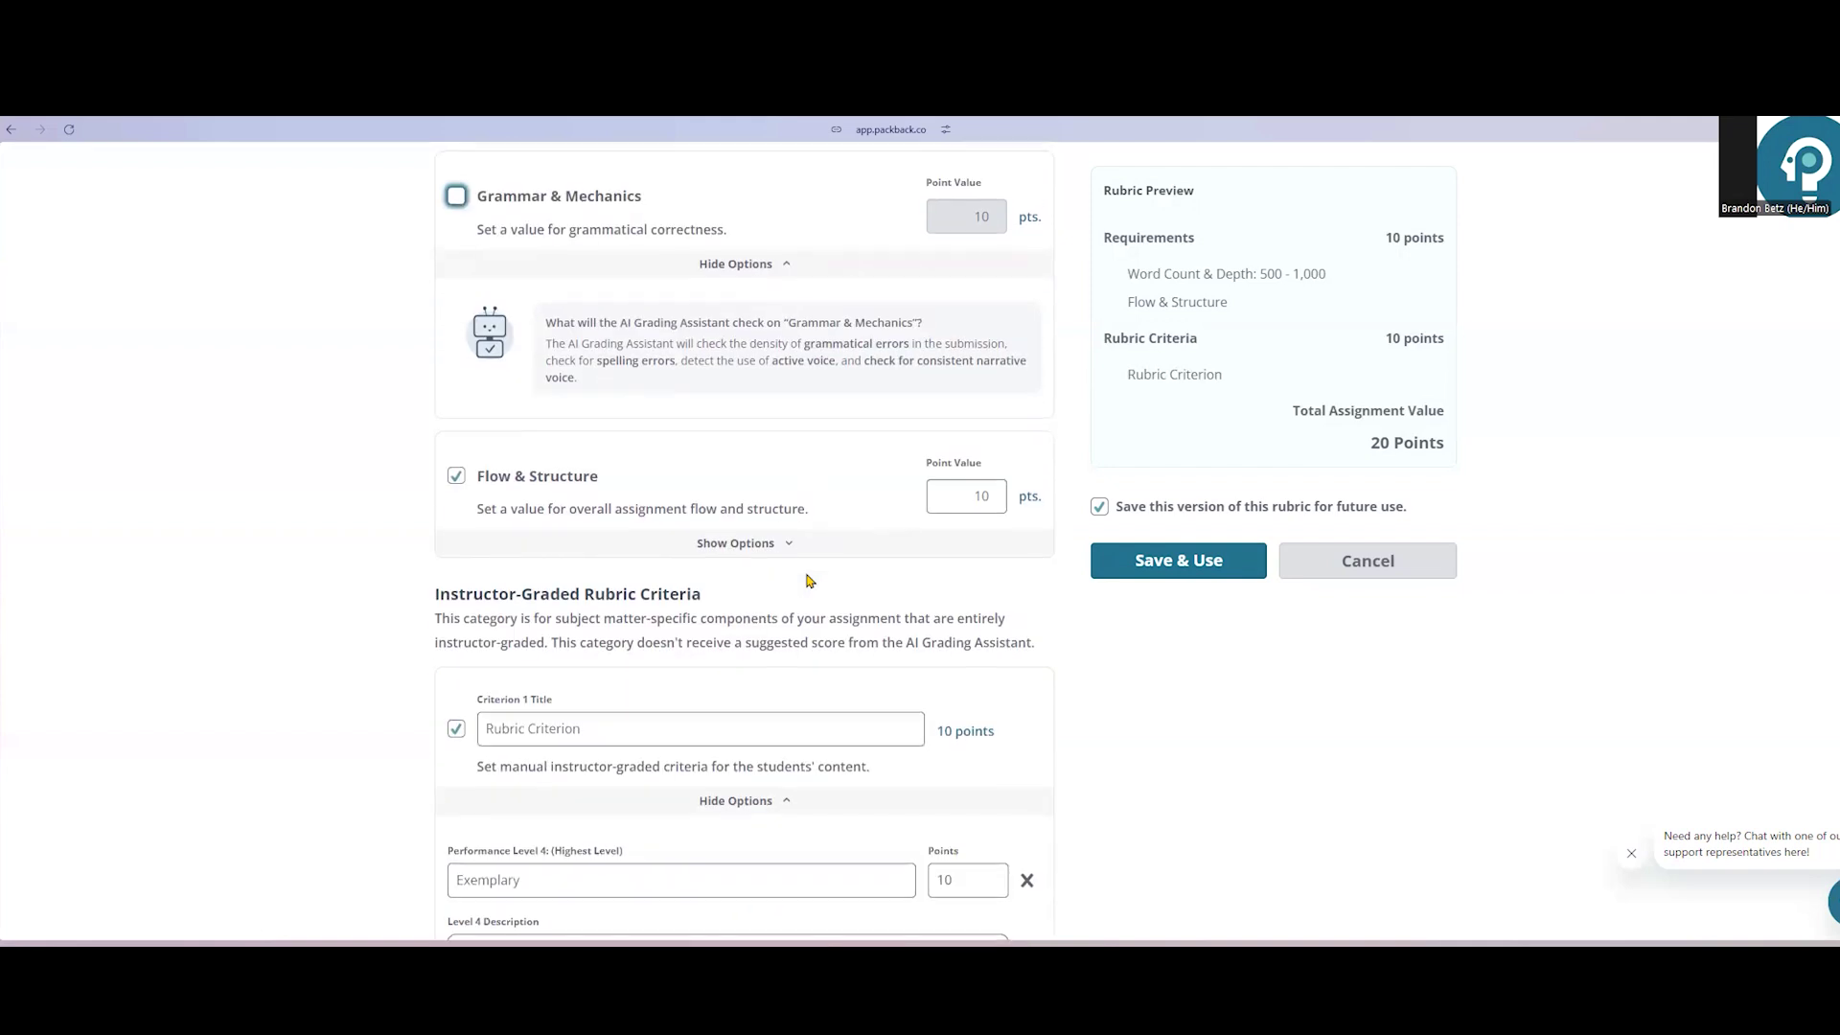
{"action": "scroll", "coordinate": [807, 580], "scroll_direction": "down", "scroll_amount": 2}
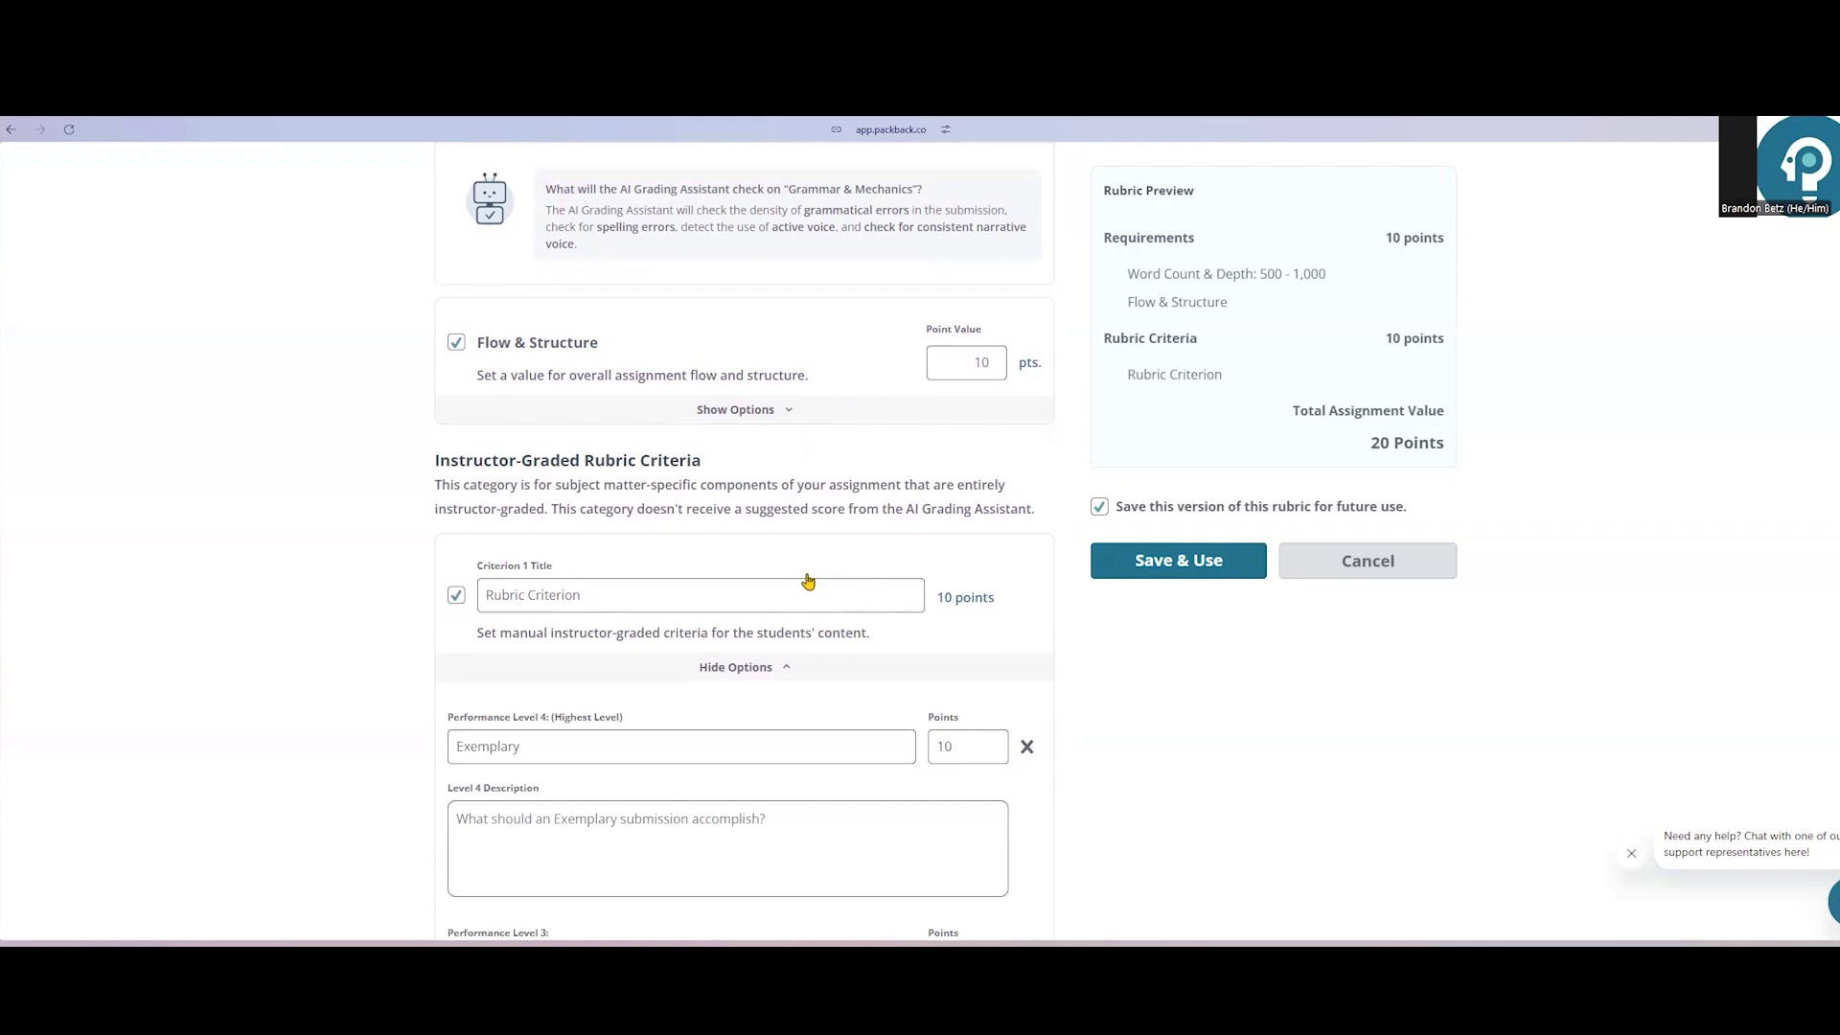
{"action": "scroll", "coordinate": [806, 579], "scroll_direction": "down", "scroll_amount": 2}
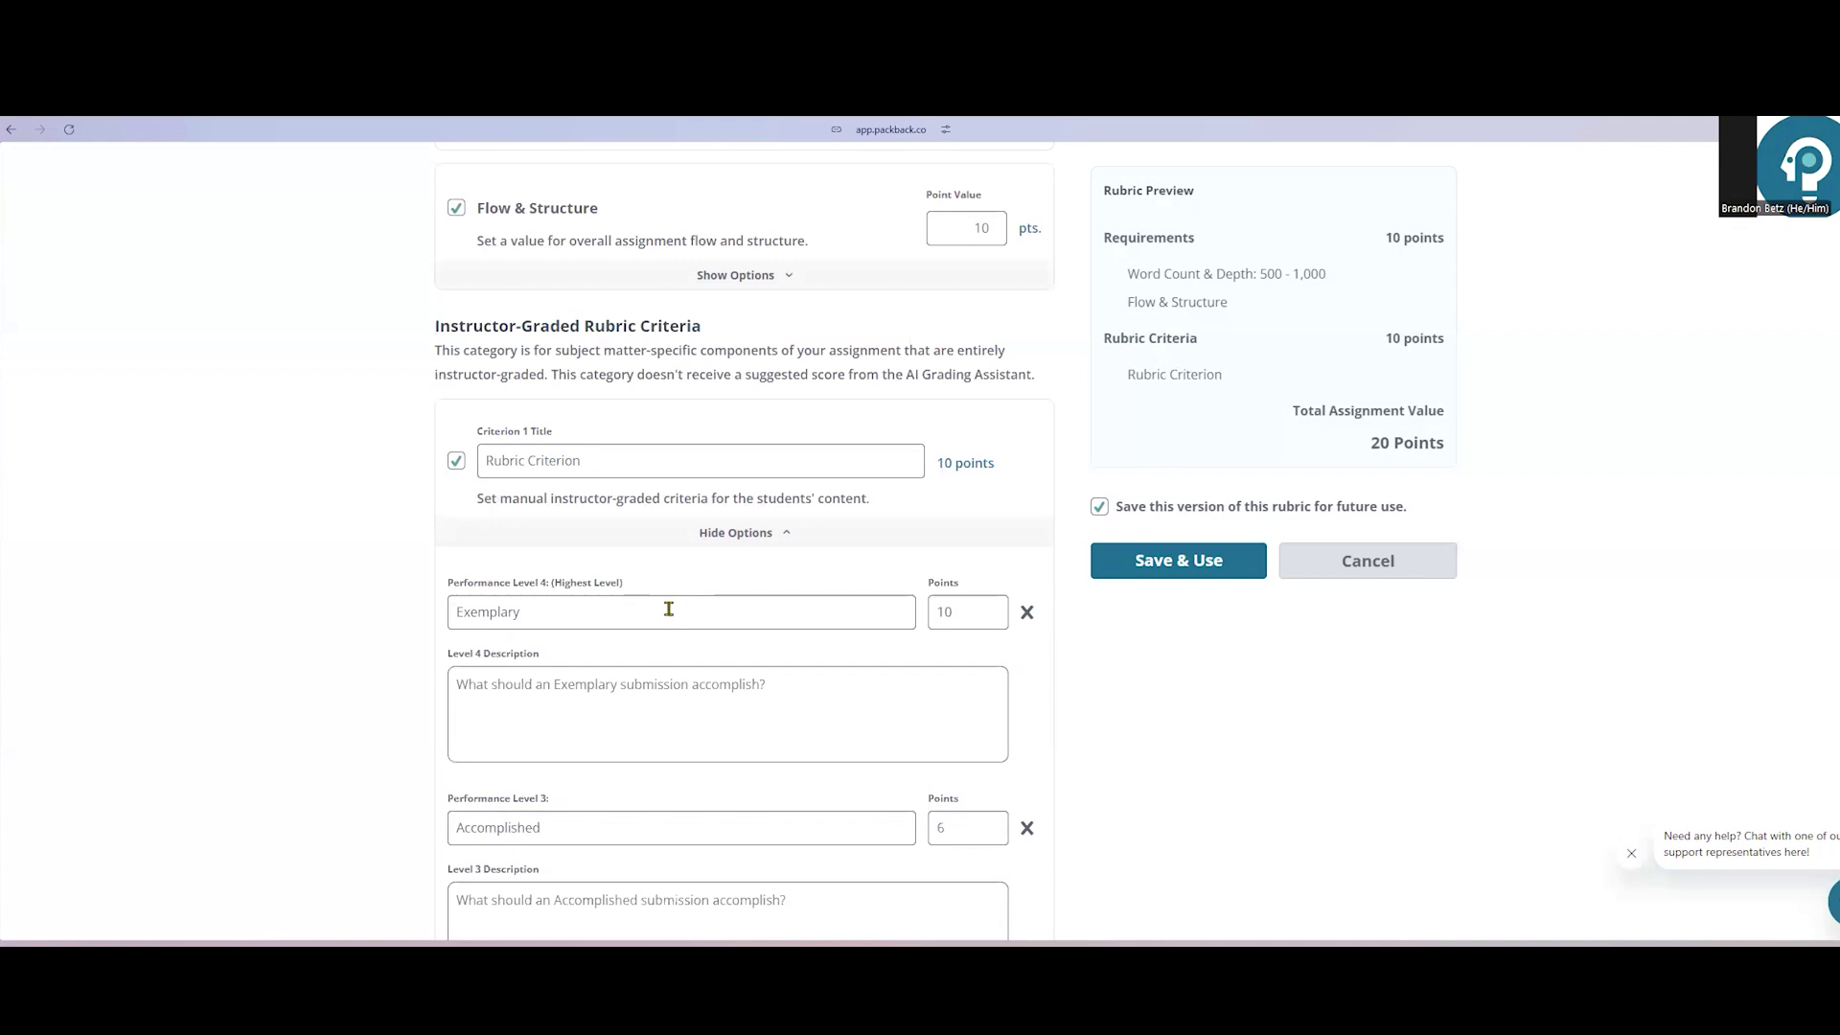
{"action": "scroll", "coordinate": [669, 609], "scroll_direction": "down", "scroll_amount": 8}
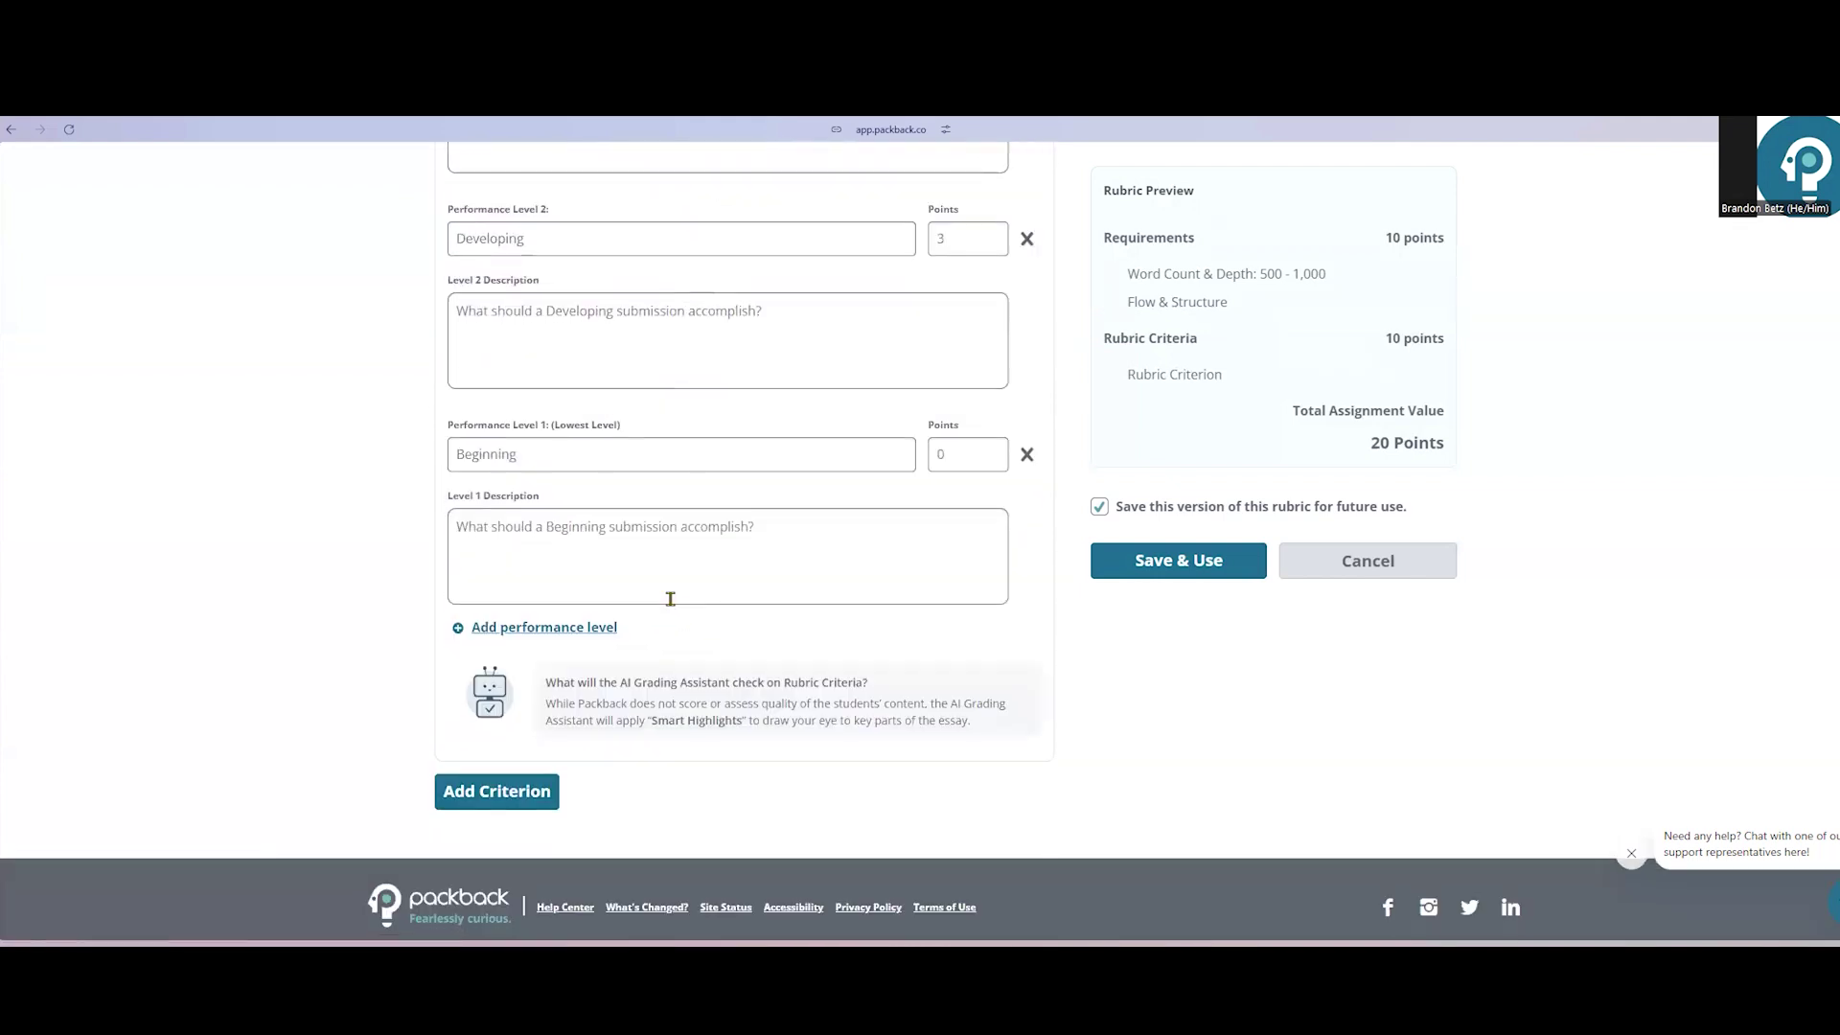
{"action": "left_click", "coordinate": [522, 628]}
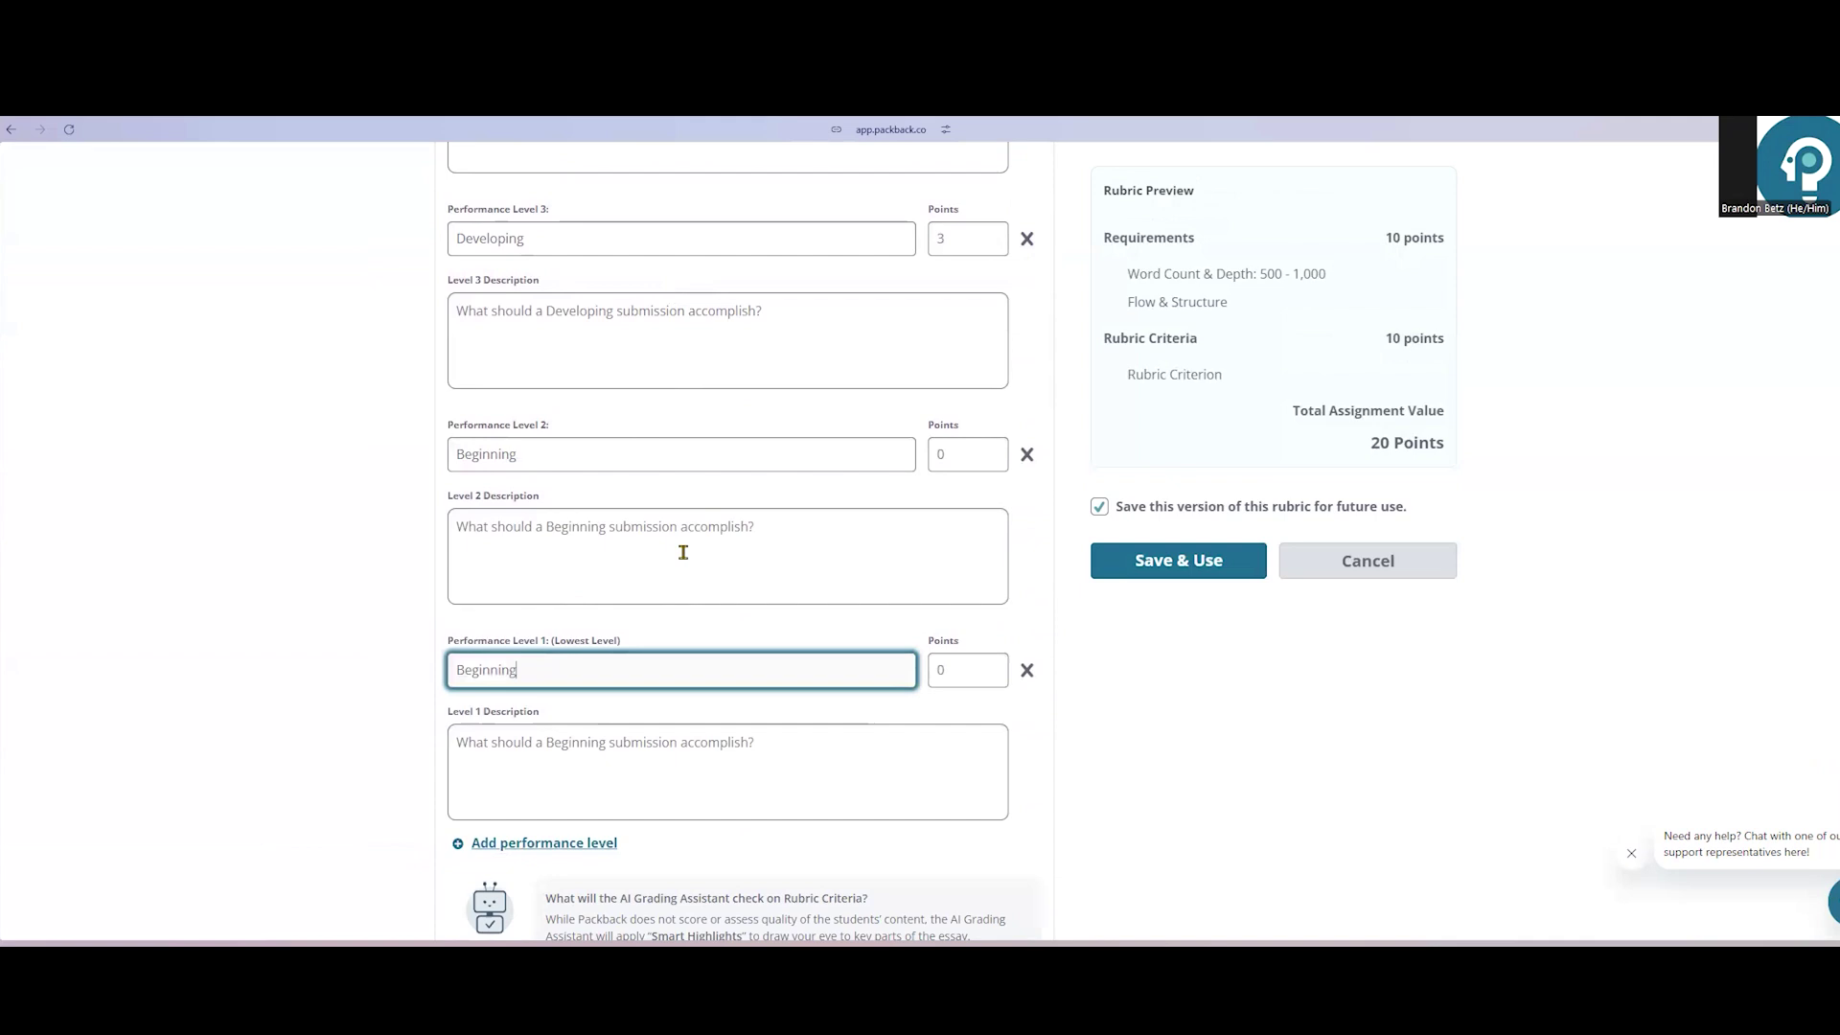
{"action": "scroll", "coordinate": [684, 552], "scroll_direction": "up", "scroll_amount": 2}
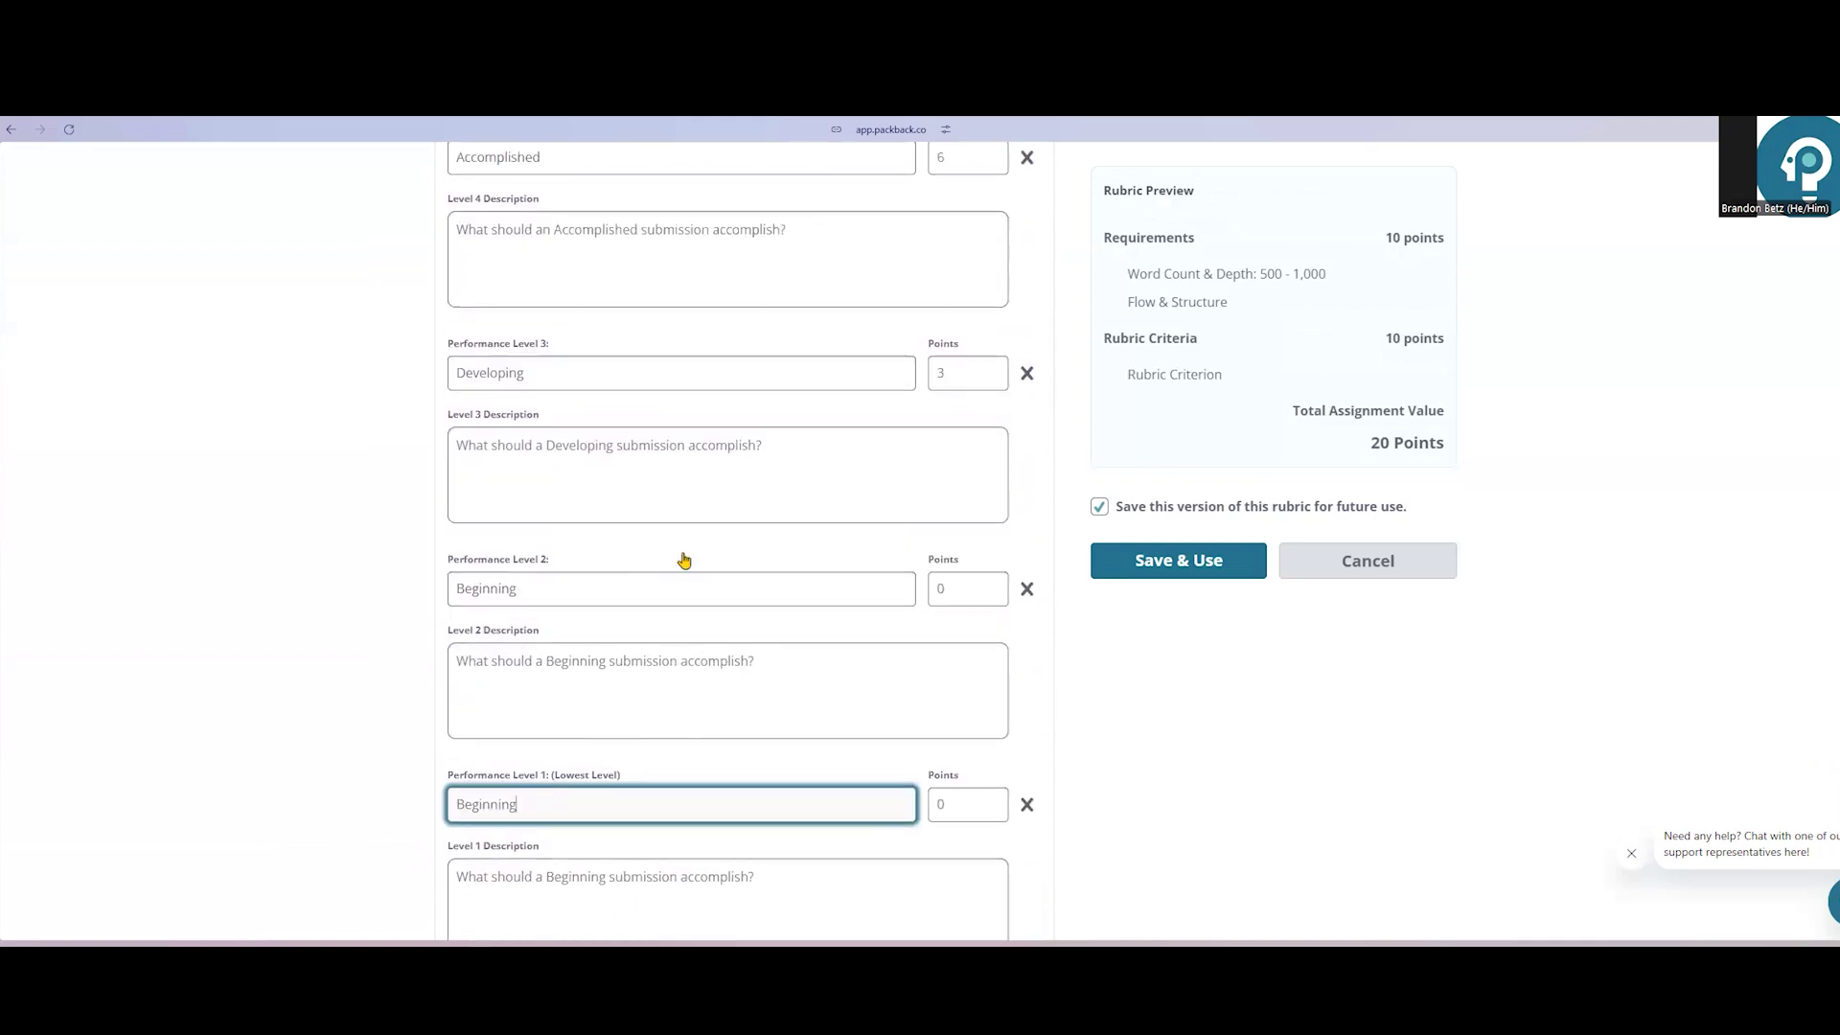
{"action": "scroll", "coordinate": [683, 561], "scroll_direction": "up", "scroll_amount": 2}
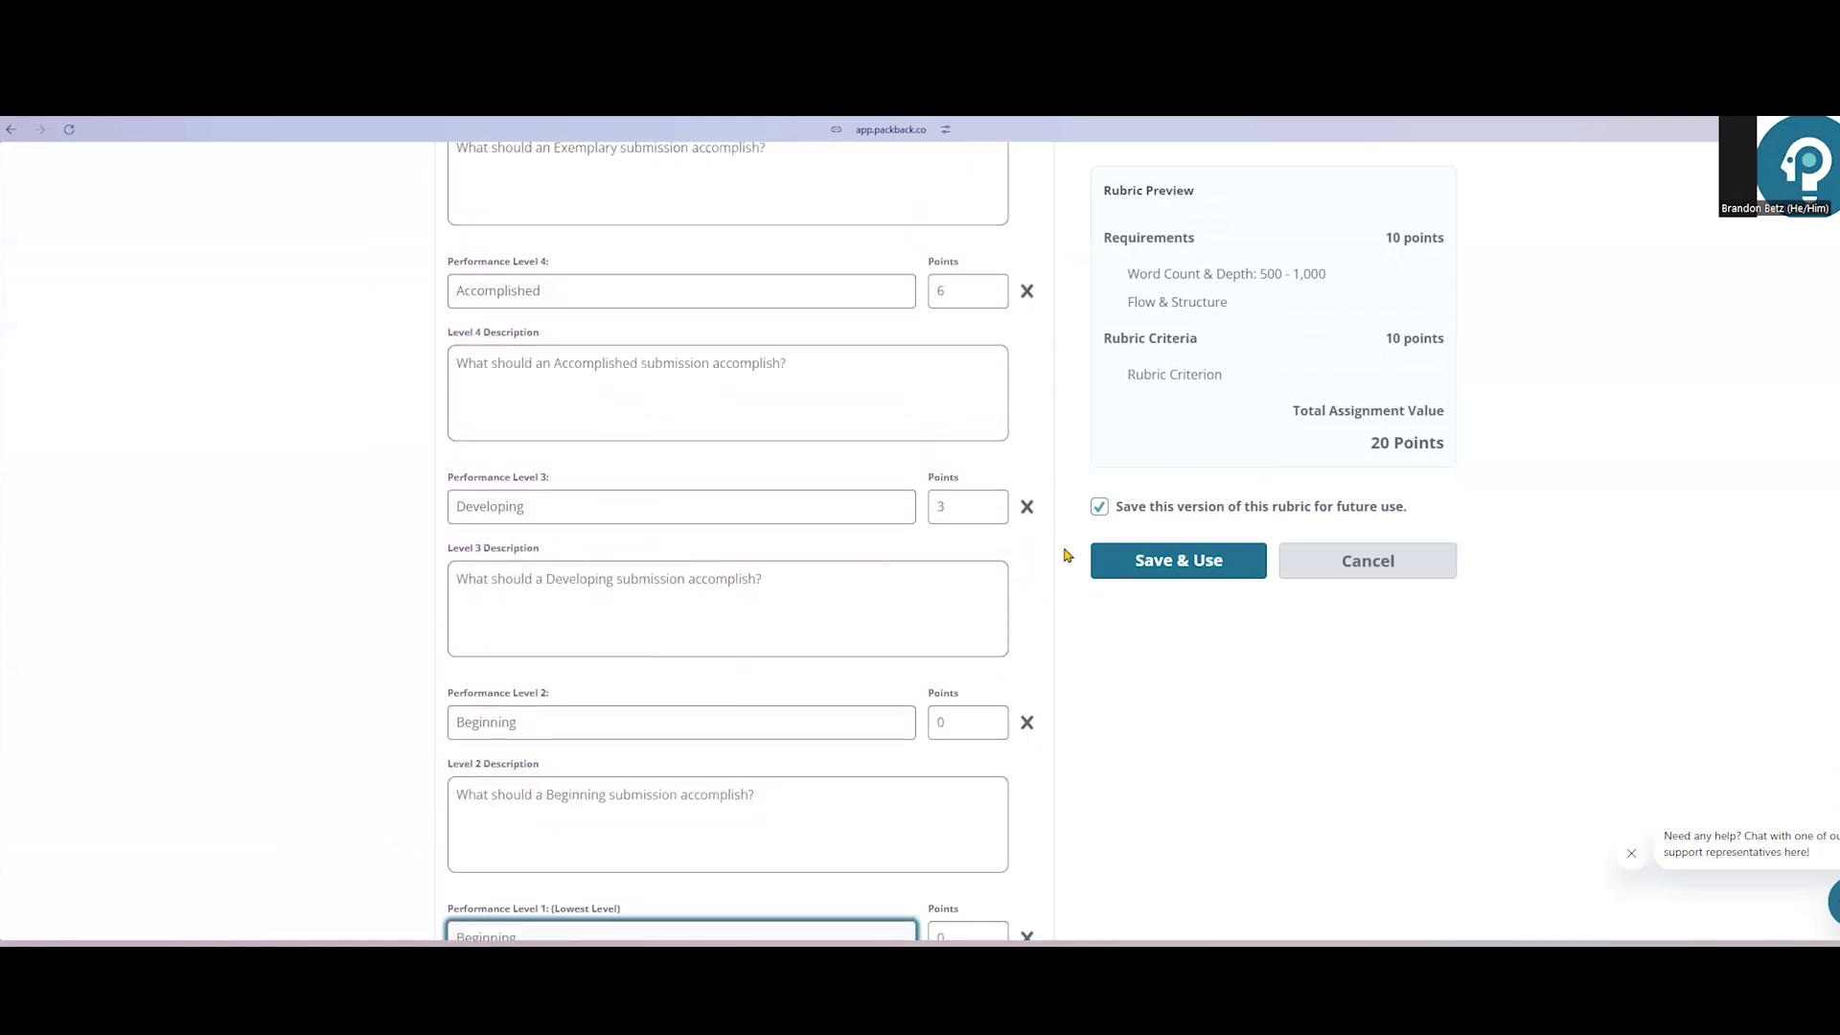
{"action": "scroll", "coordinate": [1129, 690], "scroll_direction": "down", "scroll_amount": 8}
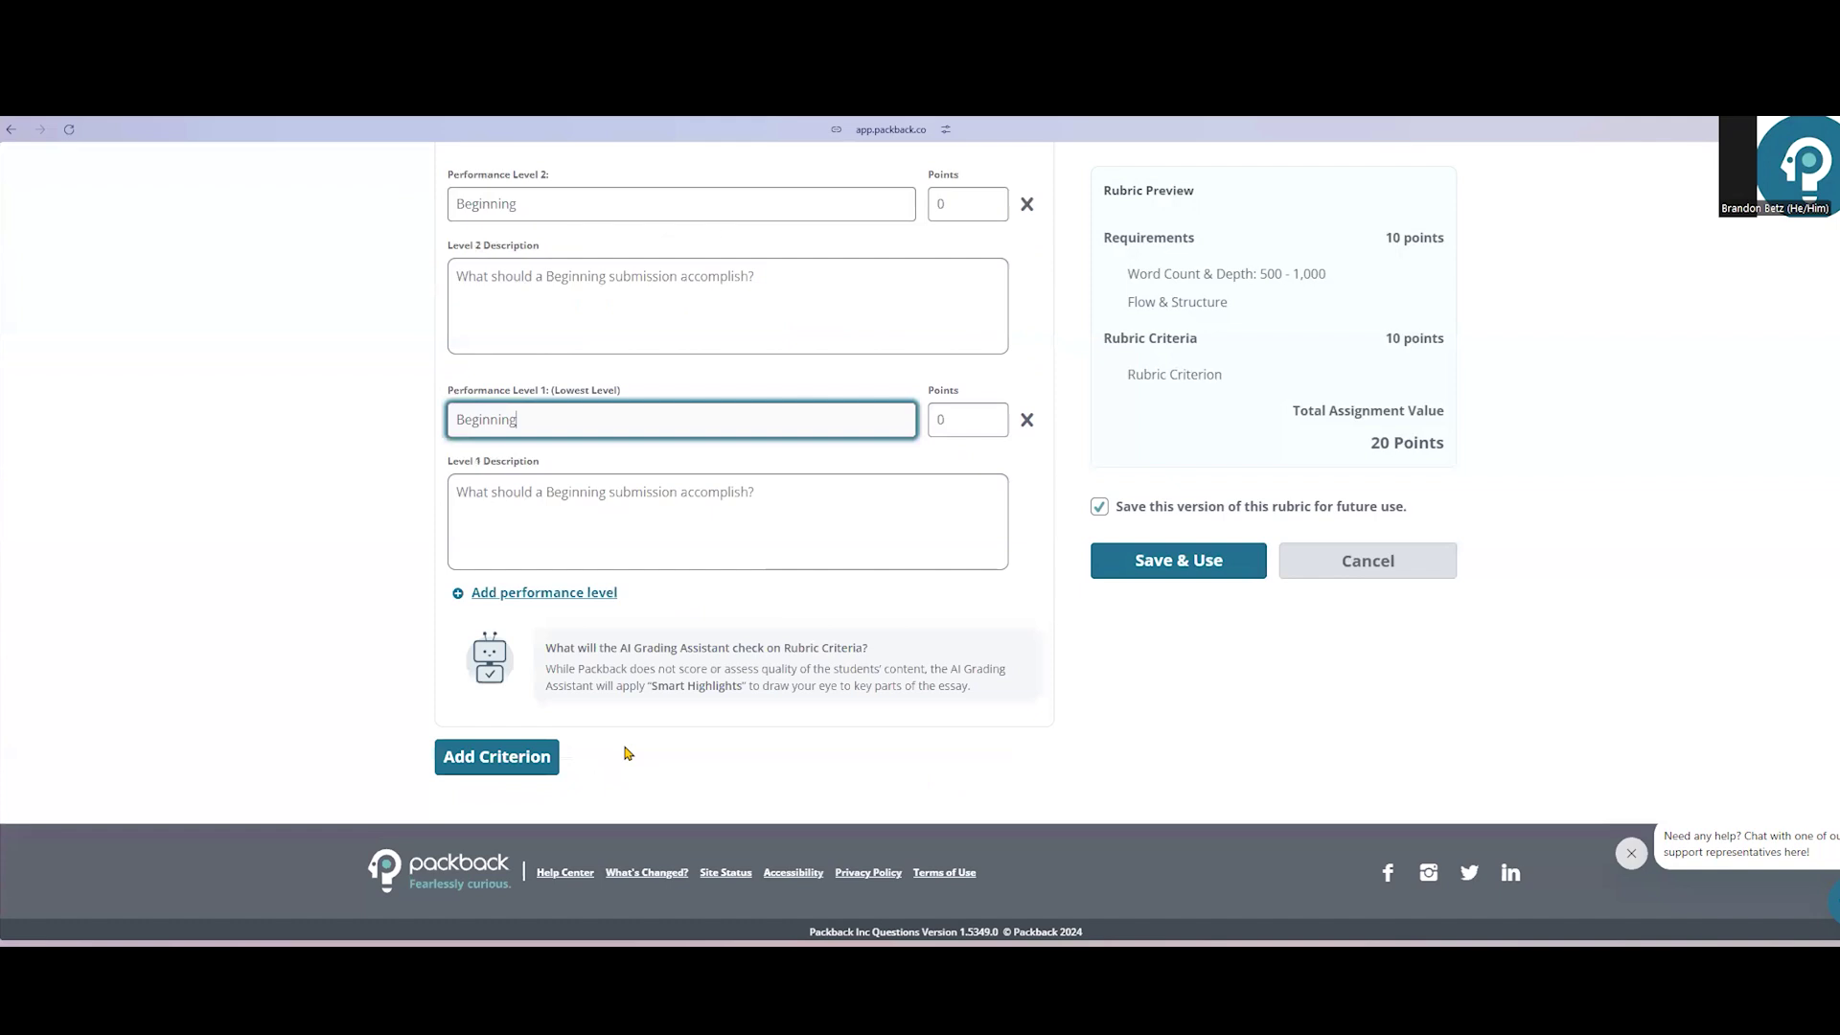
Step: Add a Content & Ideas criterion with two extra performance levels, then discard the rubric
{"action": "left_click", "coordinate": [492, 751]}
{"action": "scroll", "coordinate": [836, 624], "scroll_direction": "down", "scroll_amount": 4}
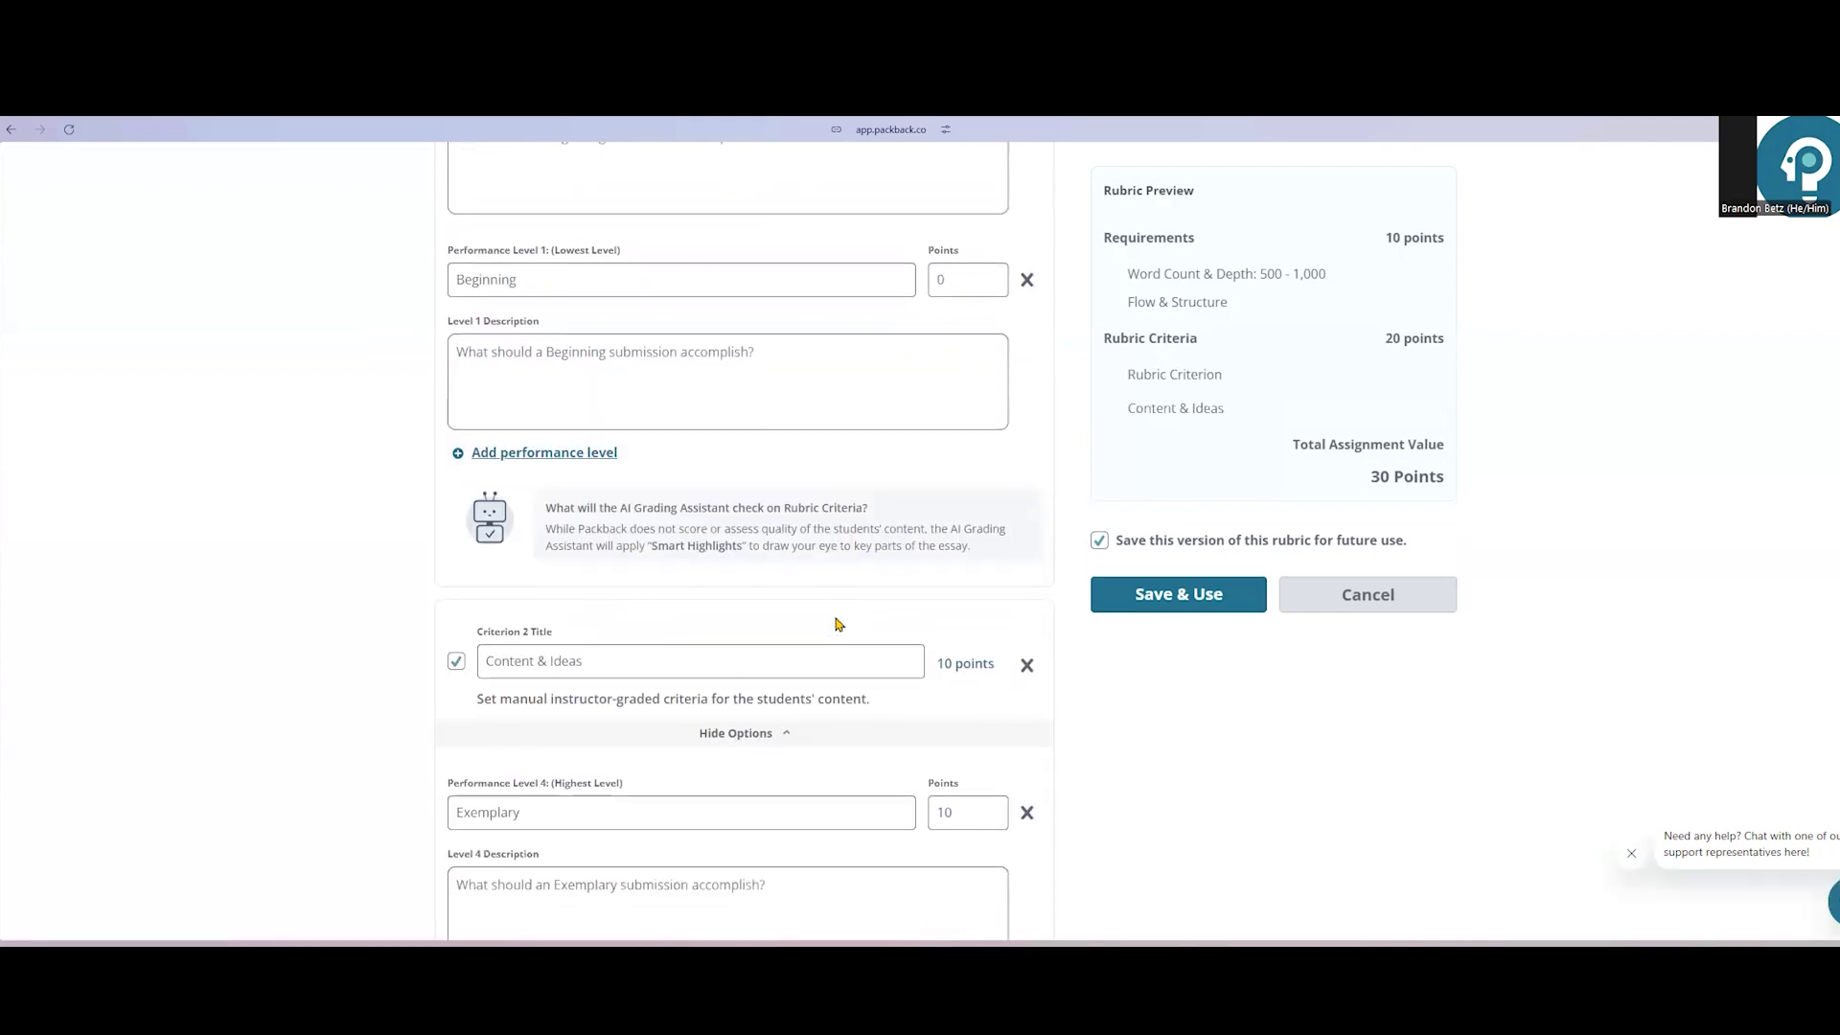
{"action": "scroll", "coordinate": [836, 624], "scroll_direction": "down", "scroll_amount": 2}
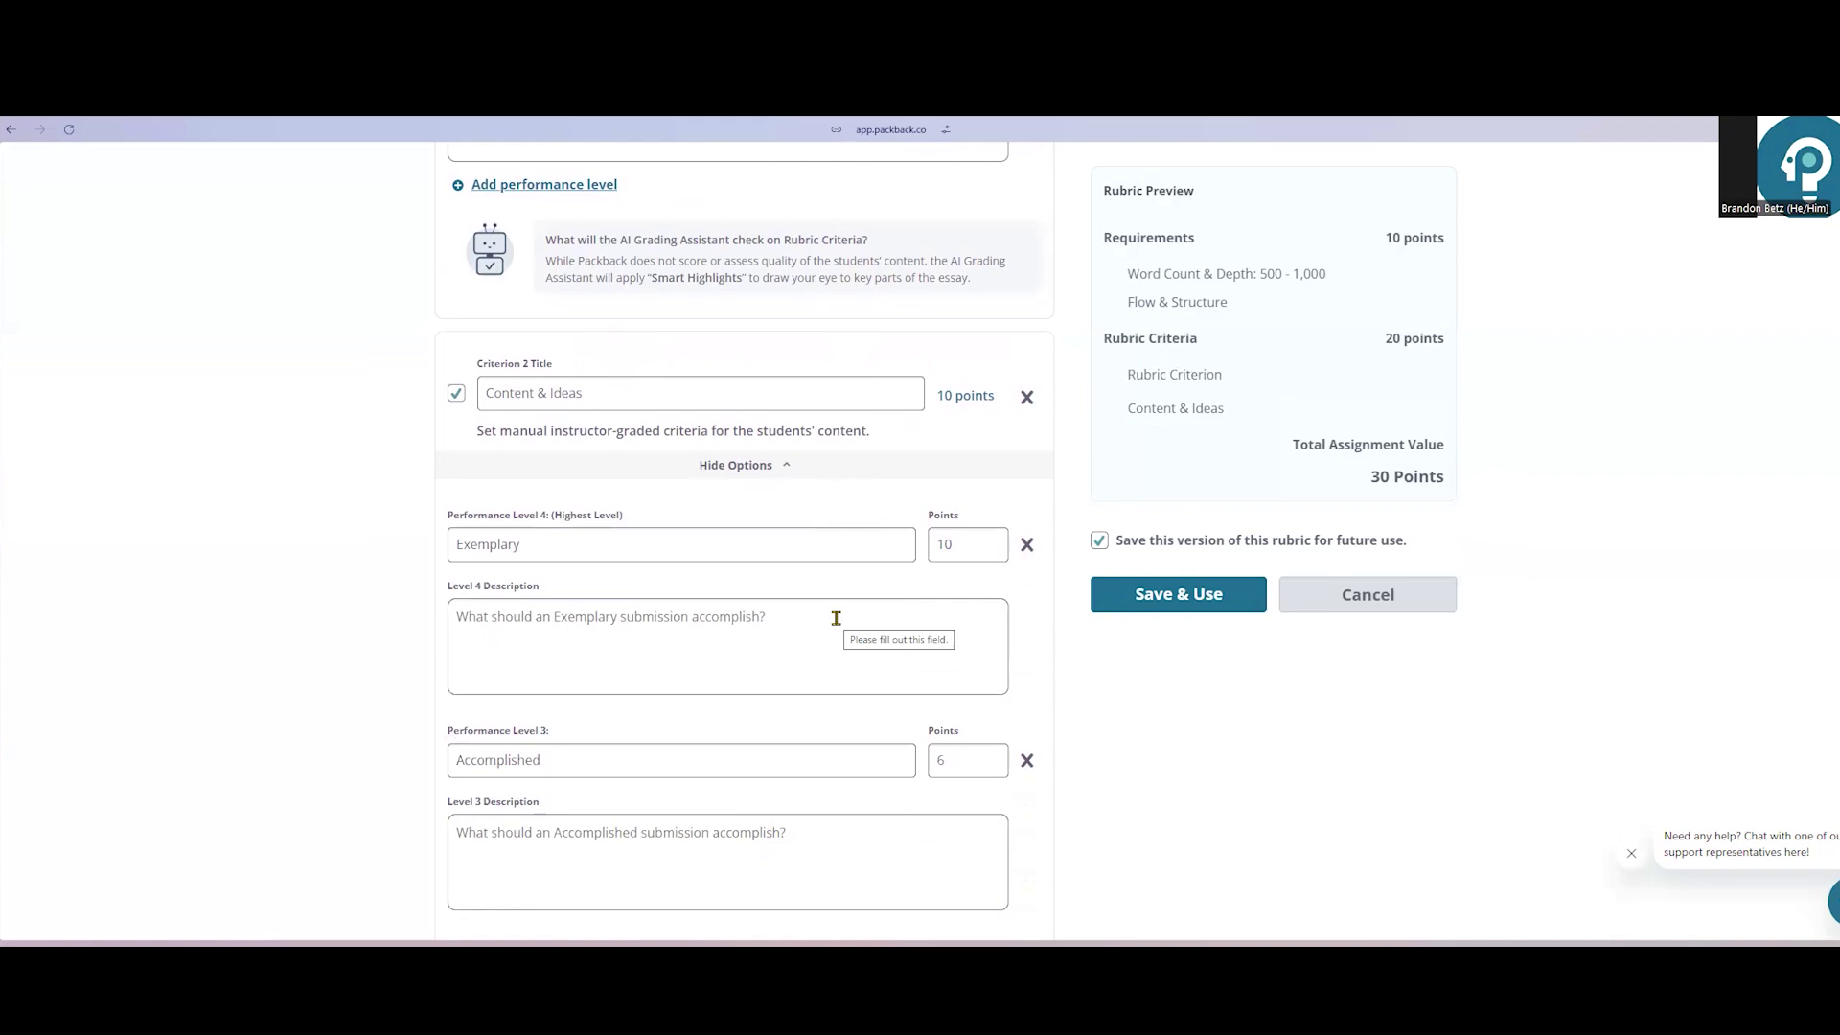
{"action": "scroll", "coordinate": [837, 618], "scroll_direction": "down", "scroll_amount": 2}
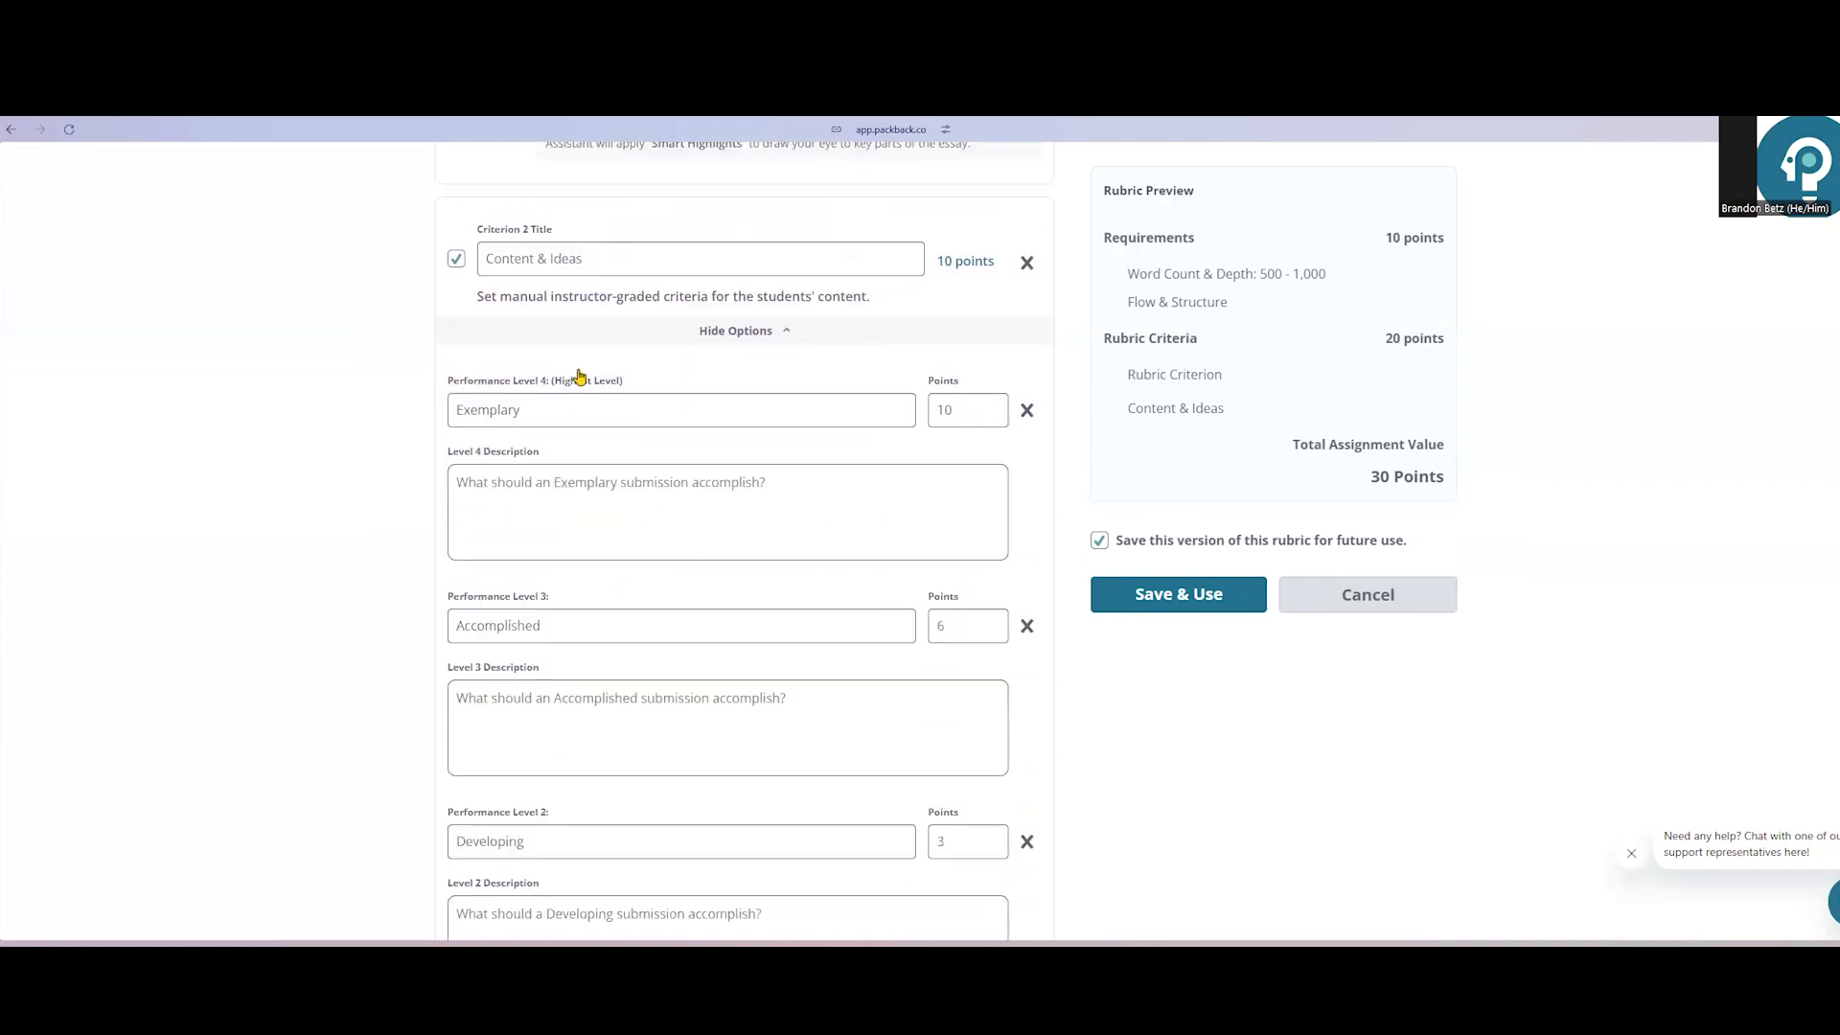
{"action": "scroll", "coordinate": [616, 451], "scroll_direction": "down", "scroll_amount": 10}
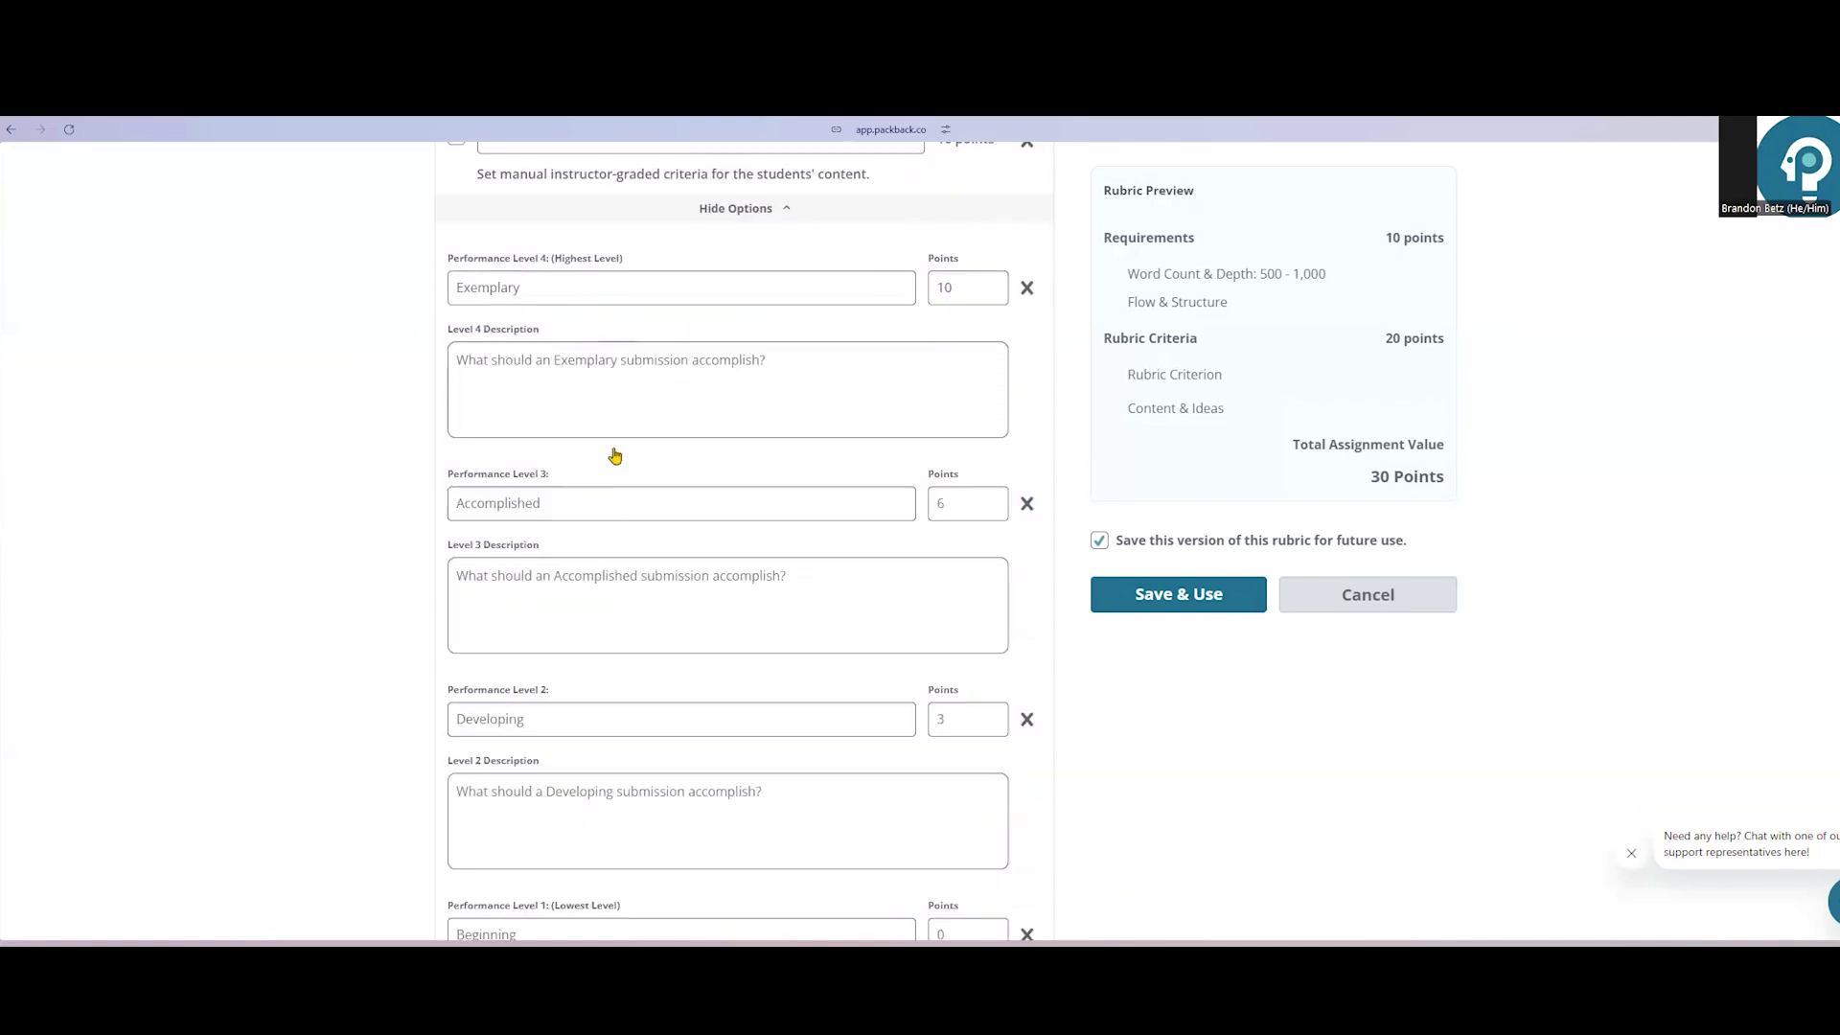
{"action": "left_click", "coordinate": [573, 600]}
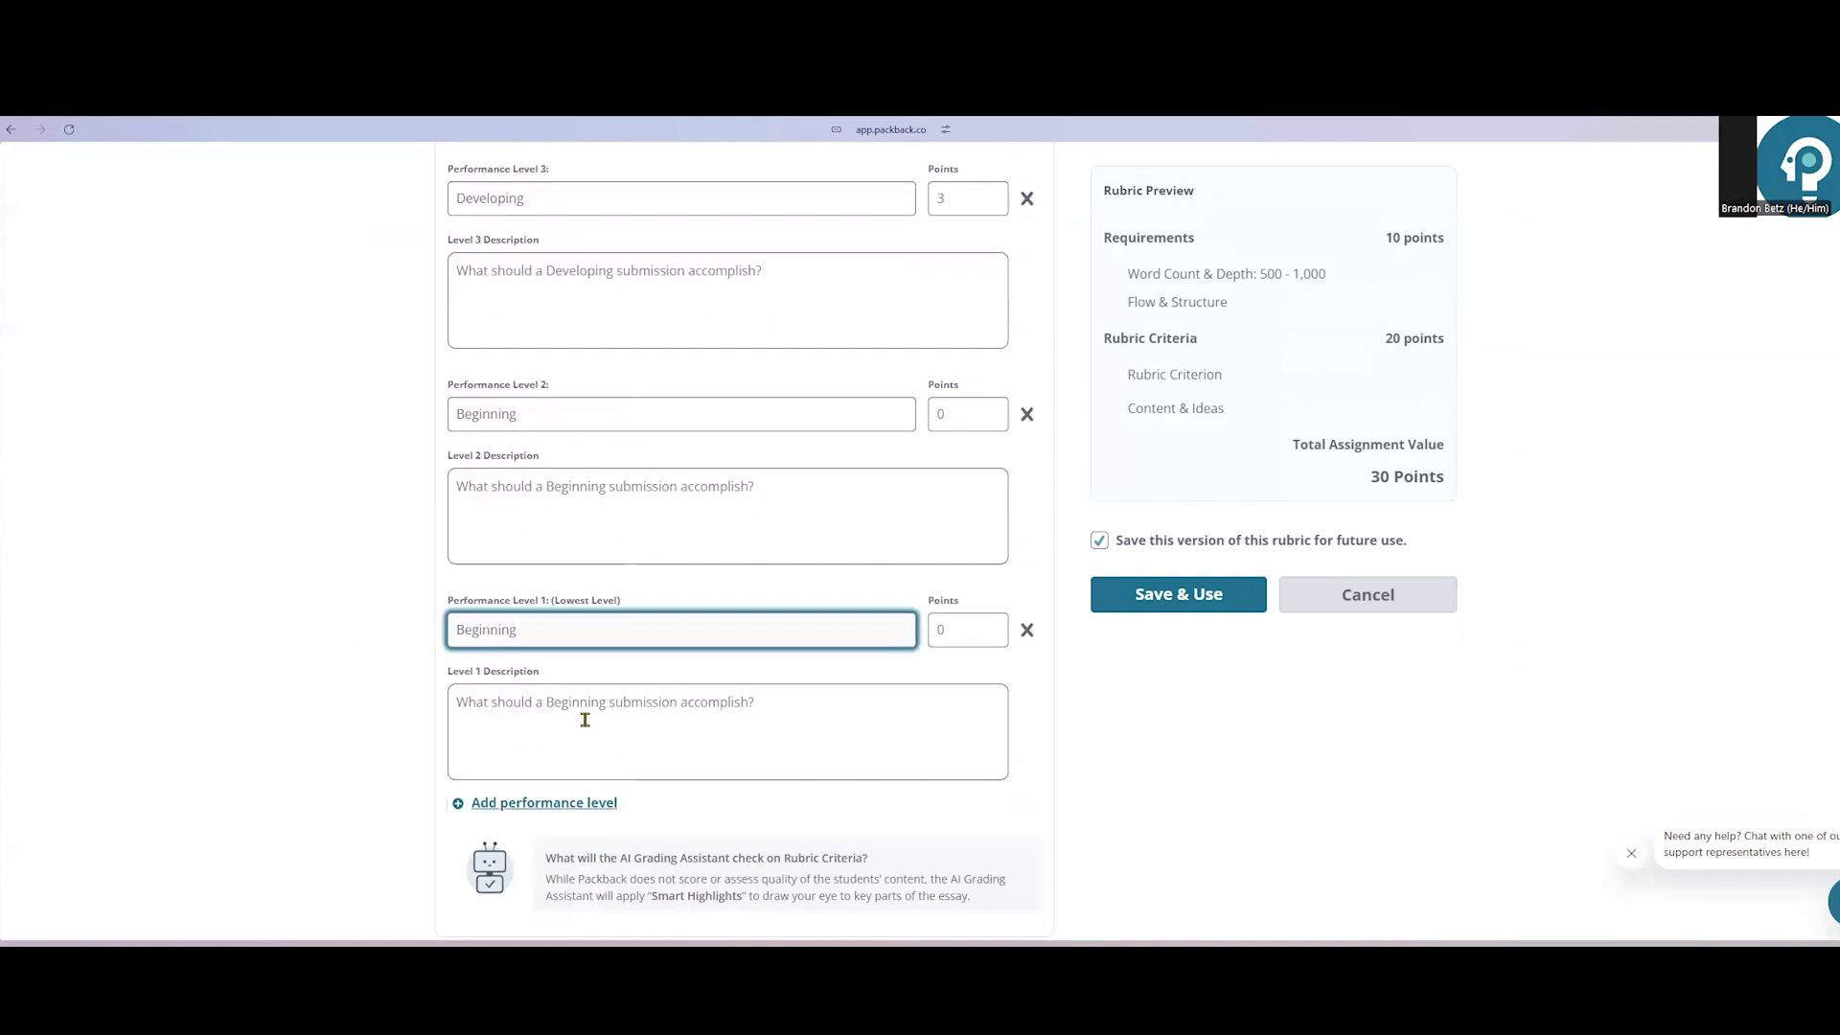
{"action": "scroll", "coordinate": [577, 676], "scroll_direction": "down", "scroll_amount": 2}
{"action": "left_click", "coordinate": [575, 670]}
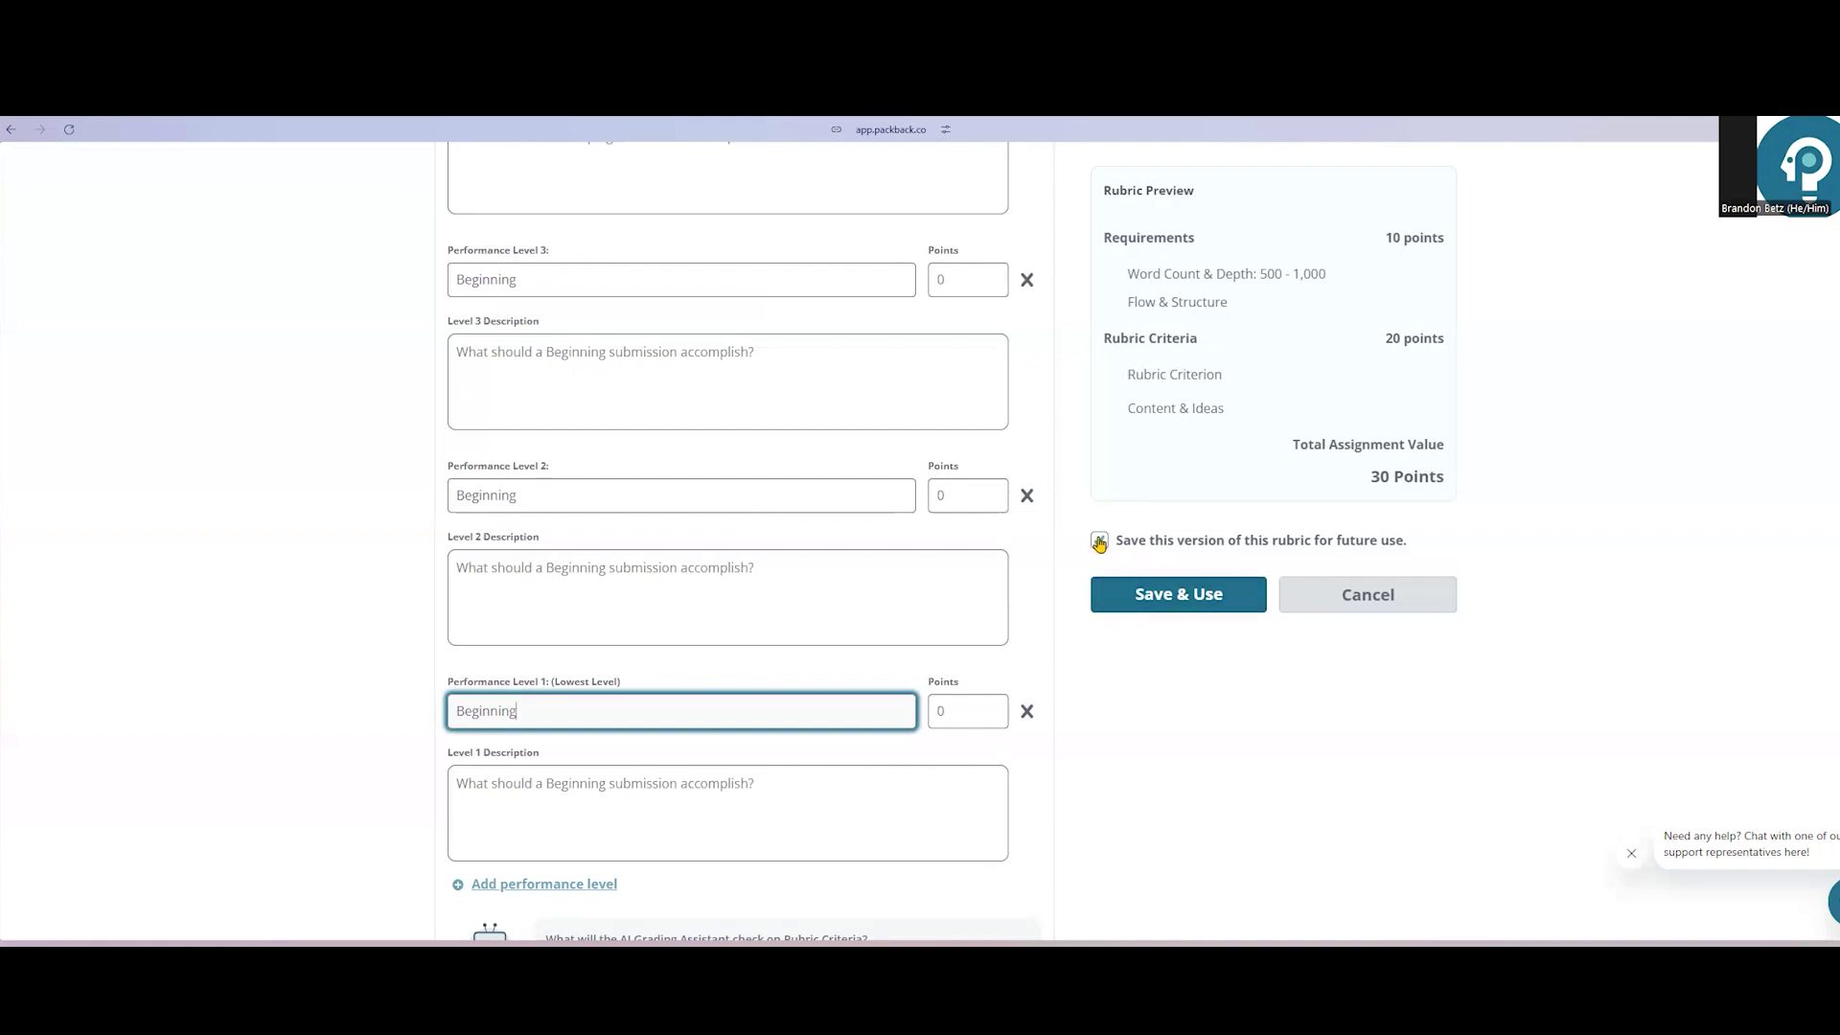
{"action": "left_click", "coordinate": [1305, 602]}
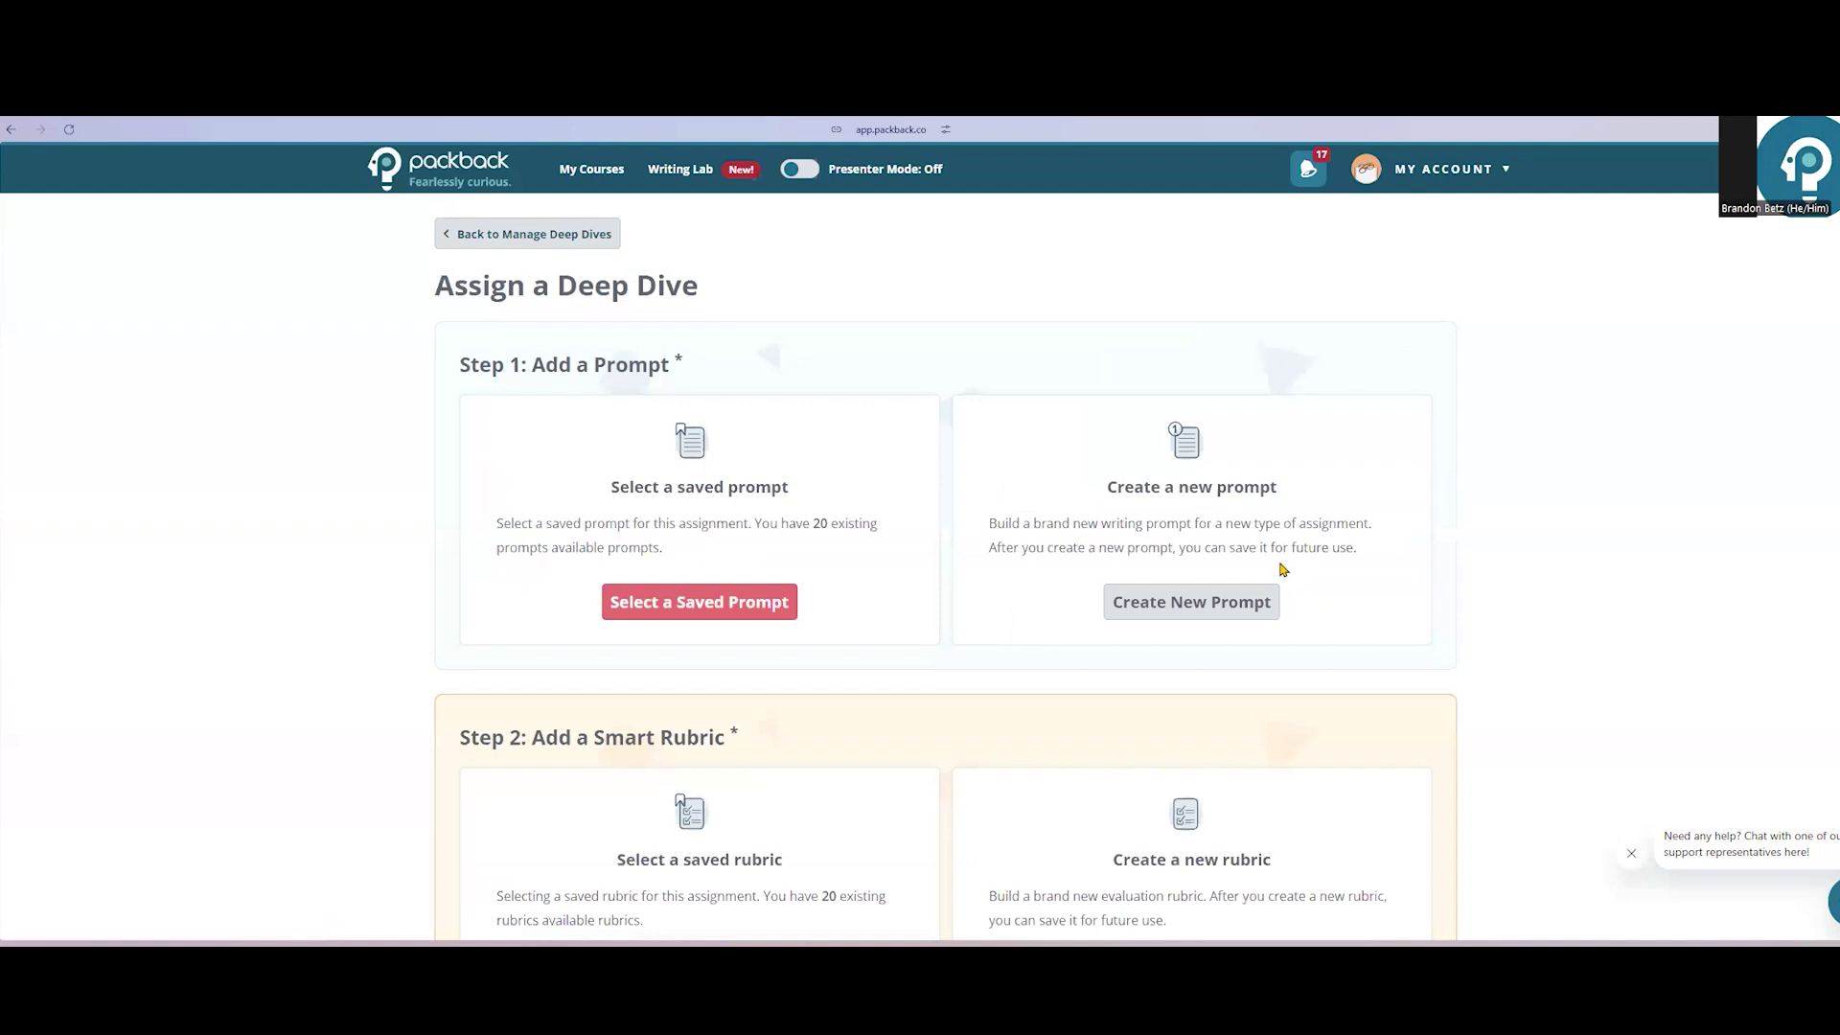
Step: Review Steps 3 and 4 of the Deep Dive assignment setup
{"action": "scroll", "coordinate": [1282, 569], "scroll_direction": "down", "scroll_amount": 7}
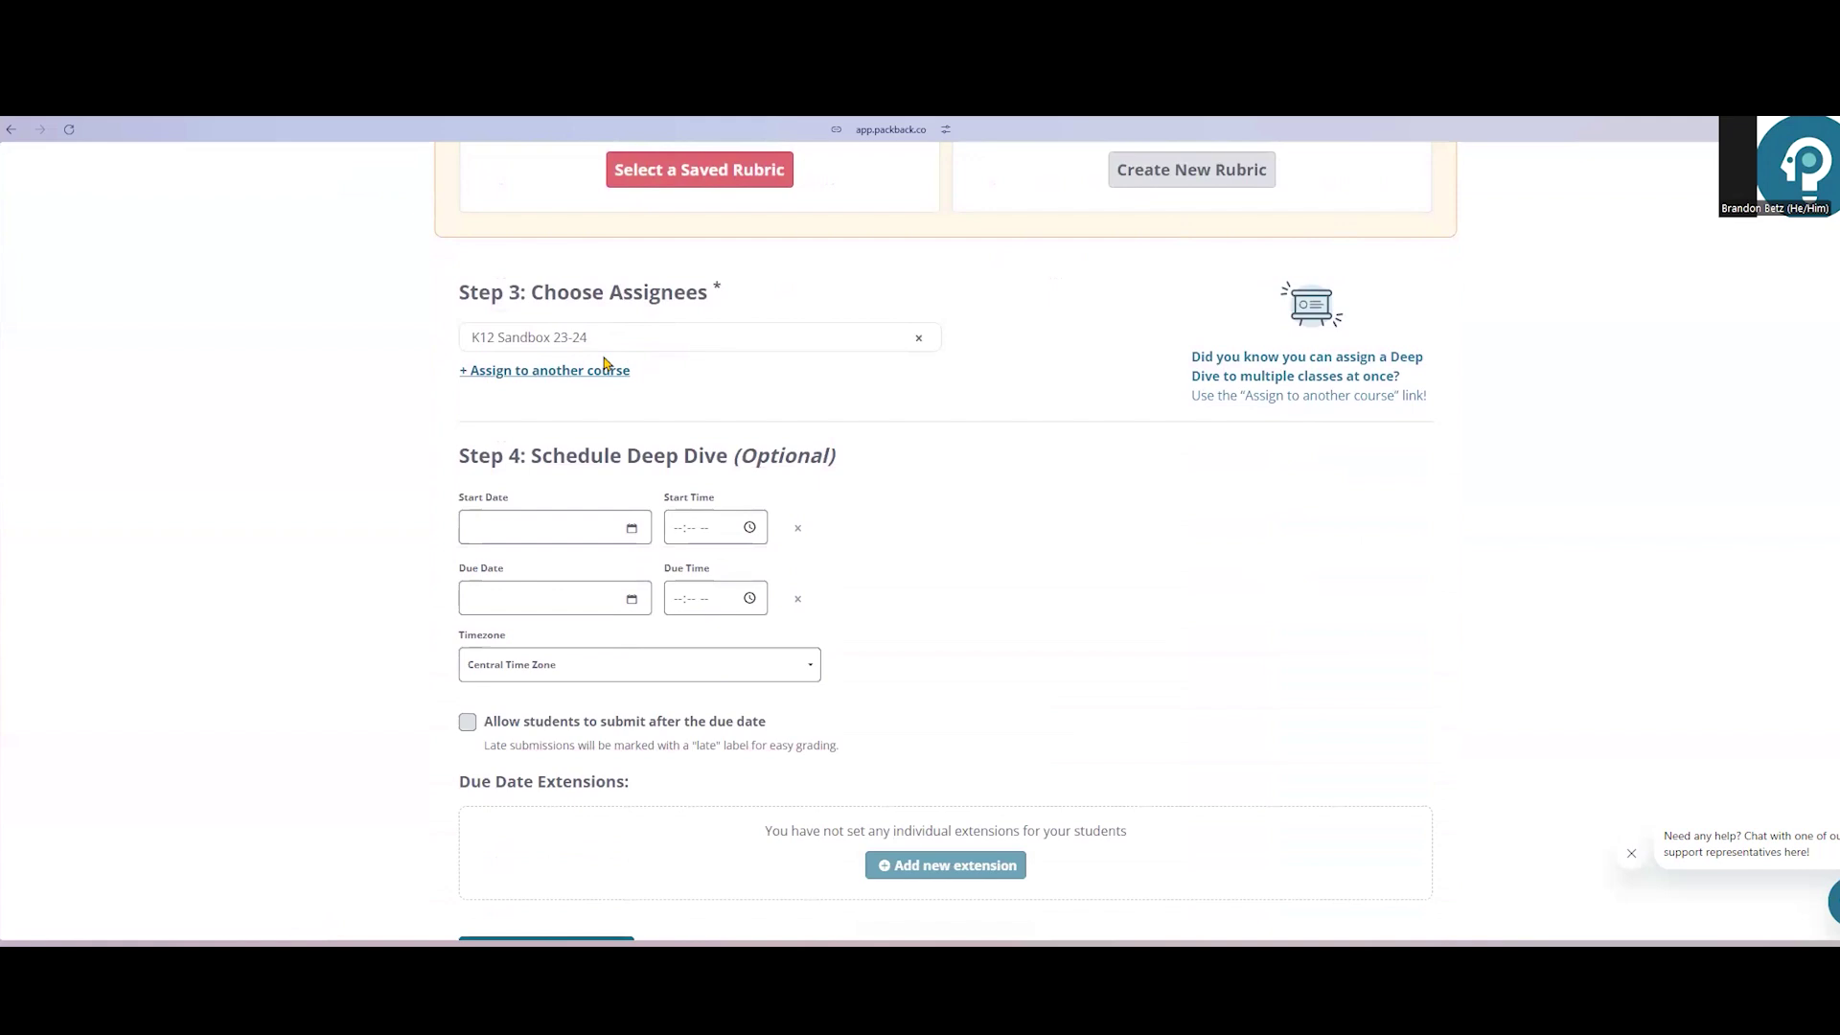
{"action": "scroll", "coordinate": [659, 397], "scroll_direction": "down", "scroll_amount": 2}
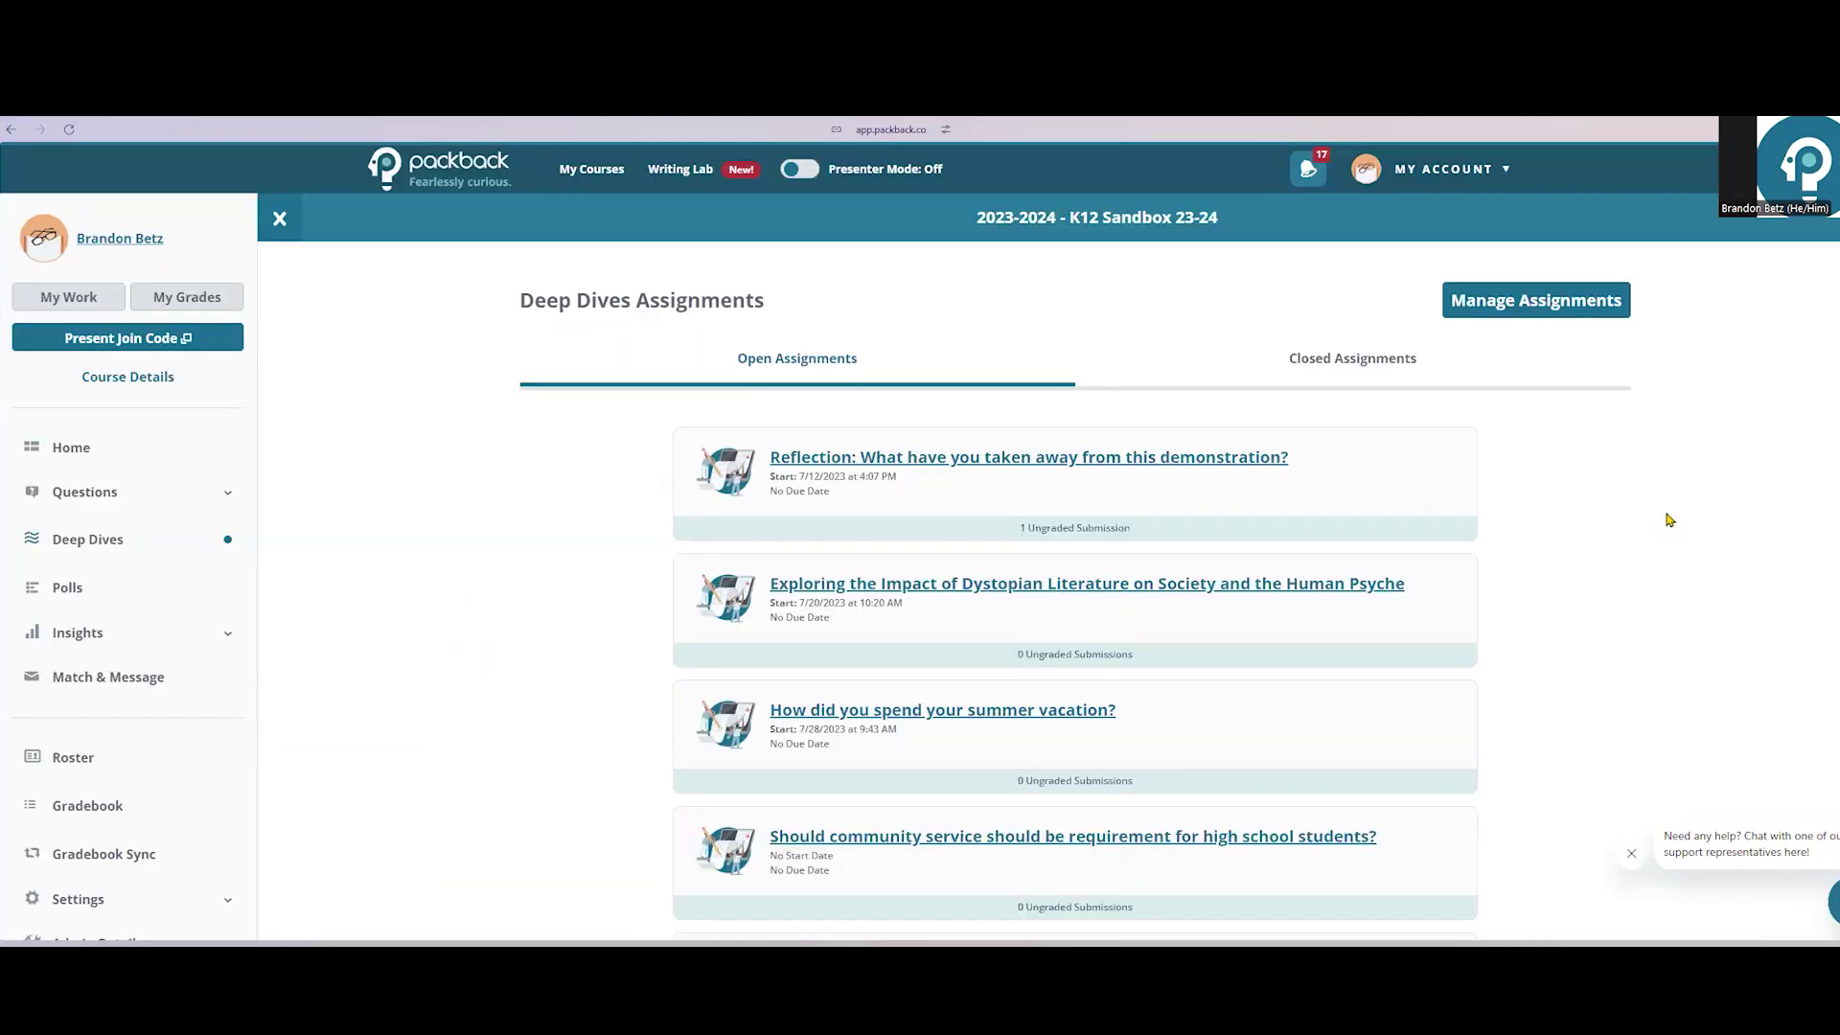
Step: Open the 'Exploring the Impact of Dystopian Literature' Deep Dive and read through its Overview
{"action": "left_click", "coordinate": [1033, 585]}
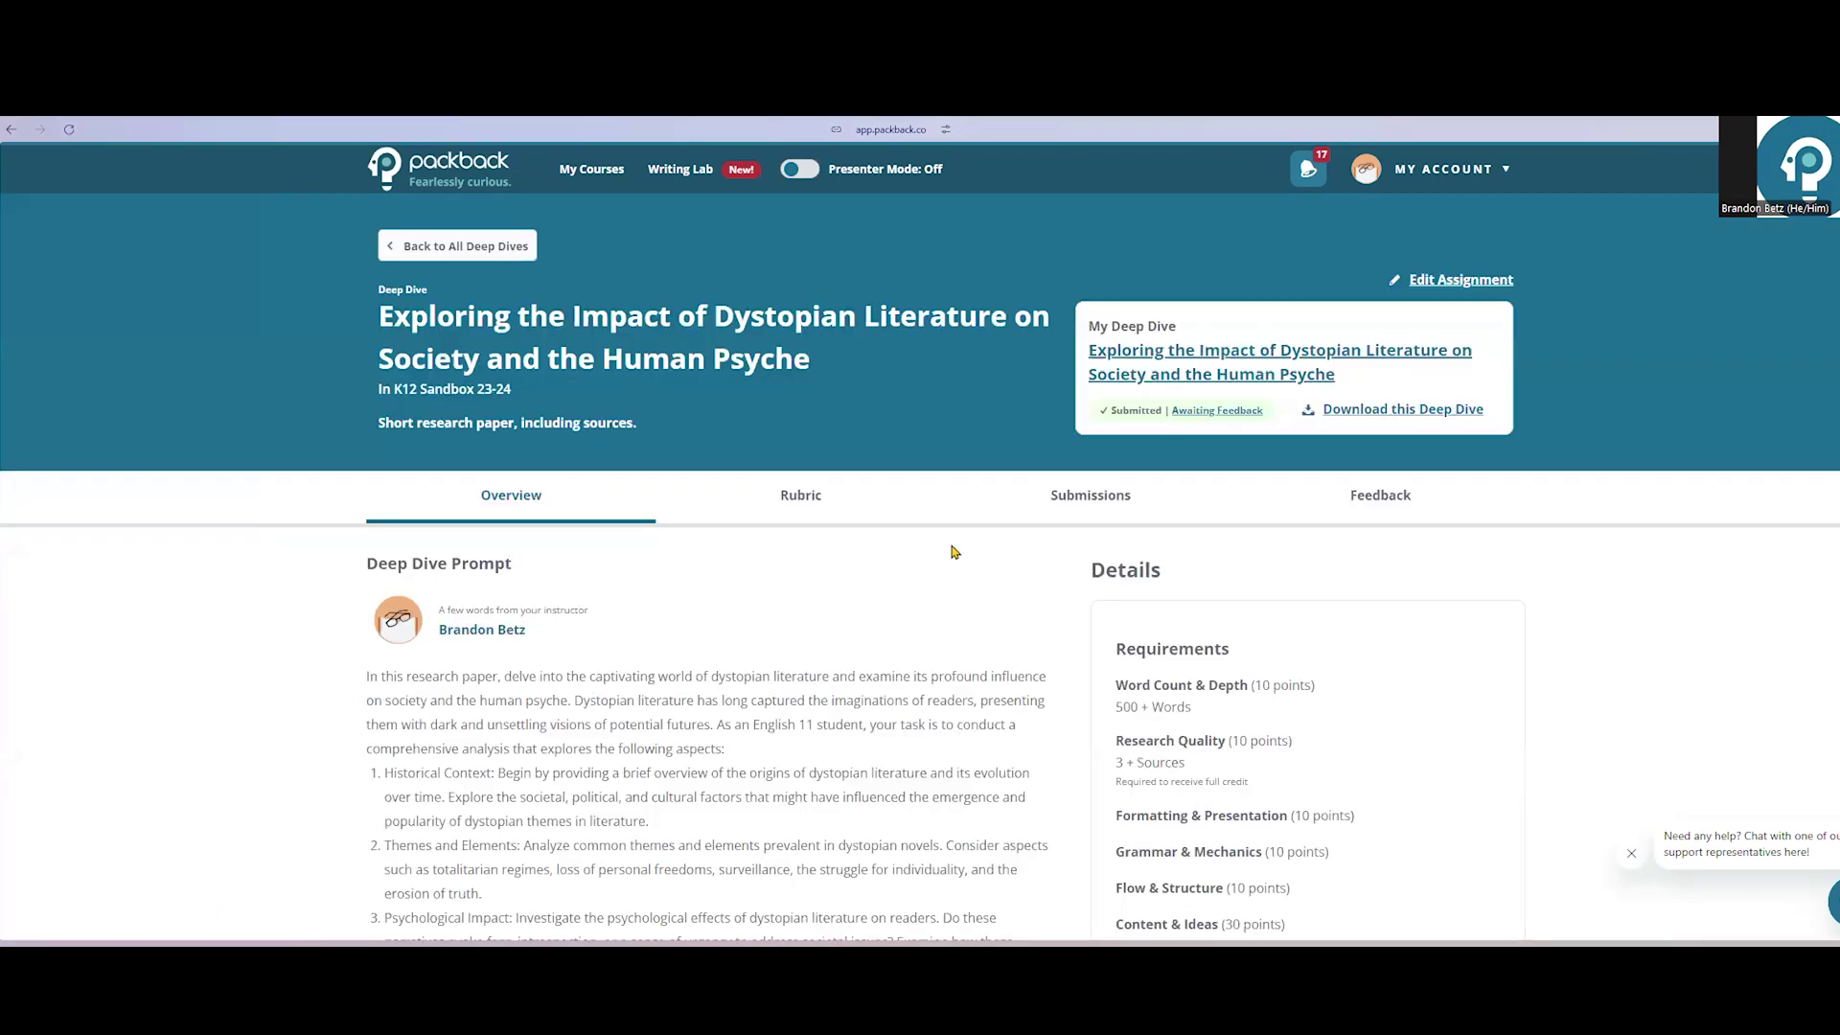
{"action": "scroll", "coordinate": [955, 552], "scroll_direction": "down", "scroll_amount": 1}
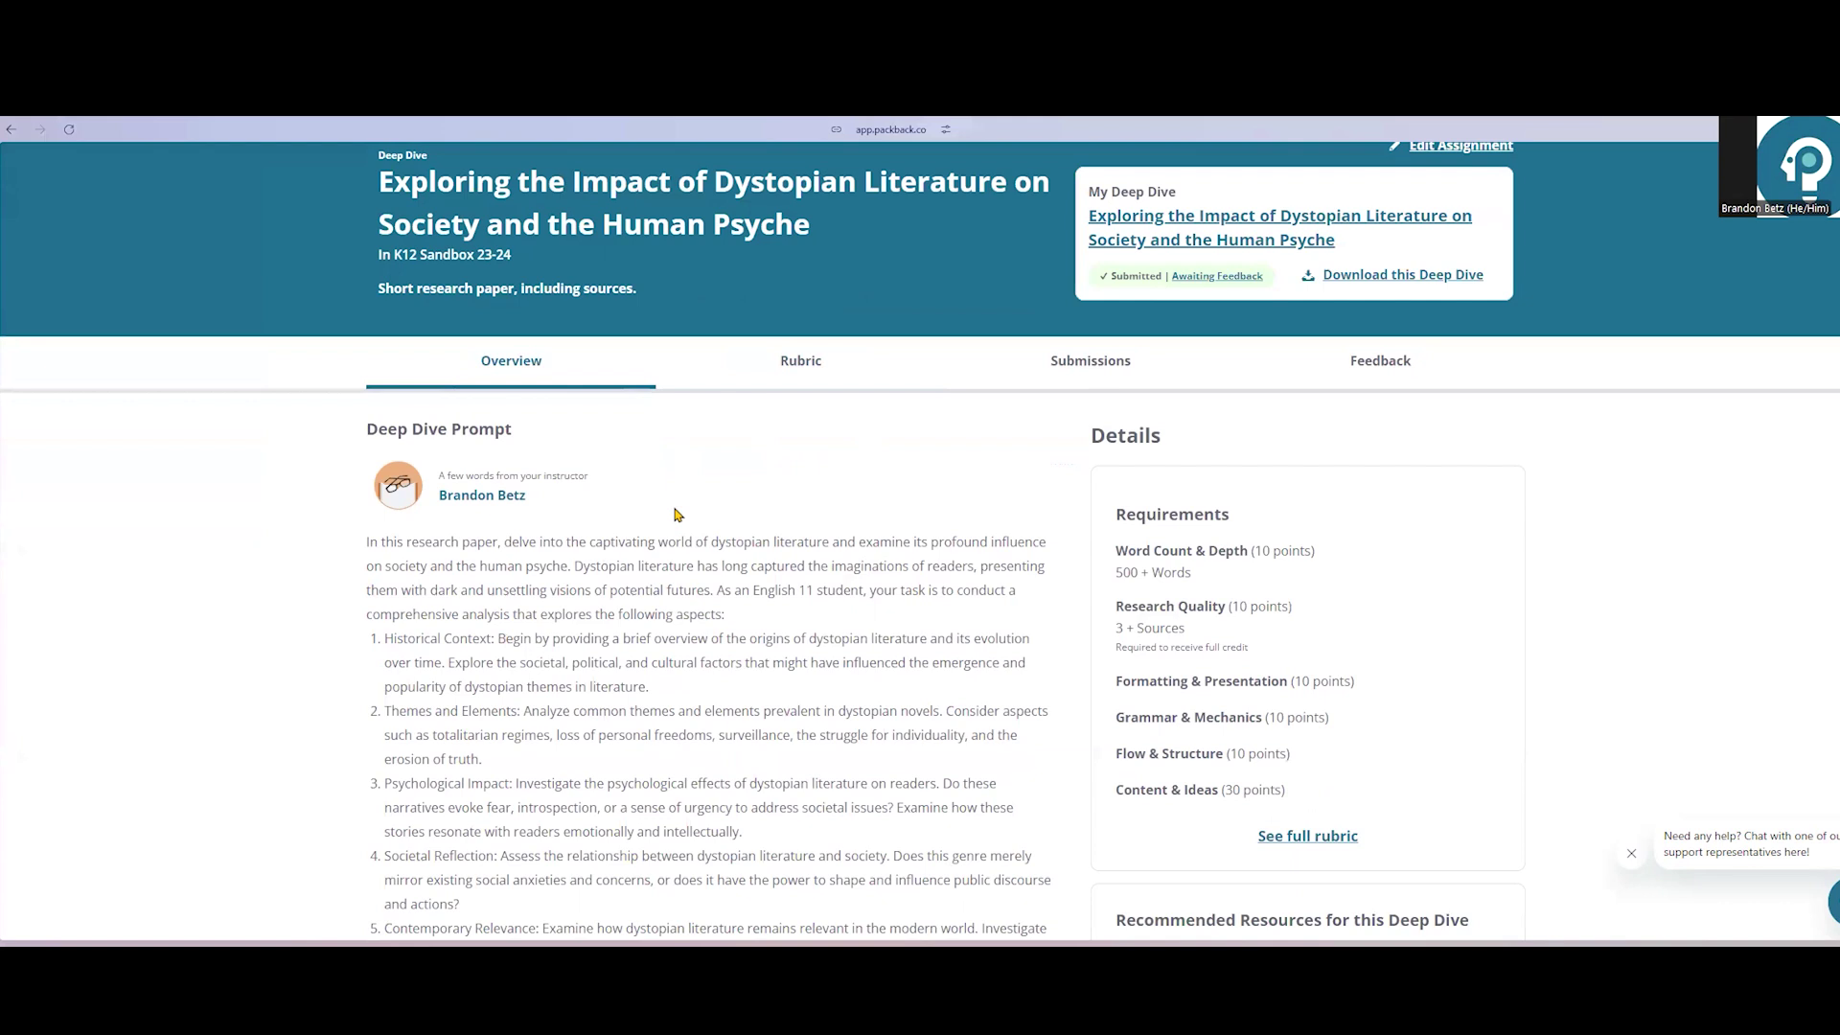
{"action": "scroll", "coordinate": [914, 661], "scroll_direction": "down", "scroll_amount": 1}
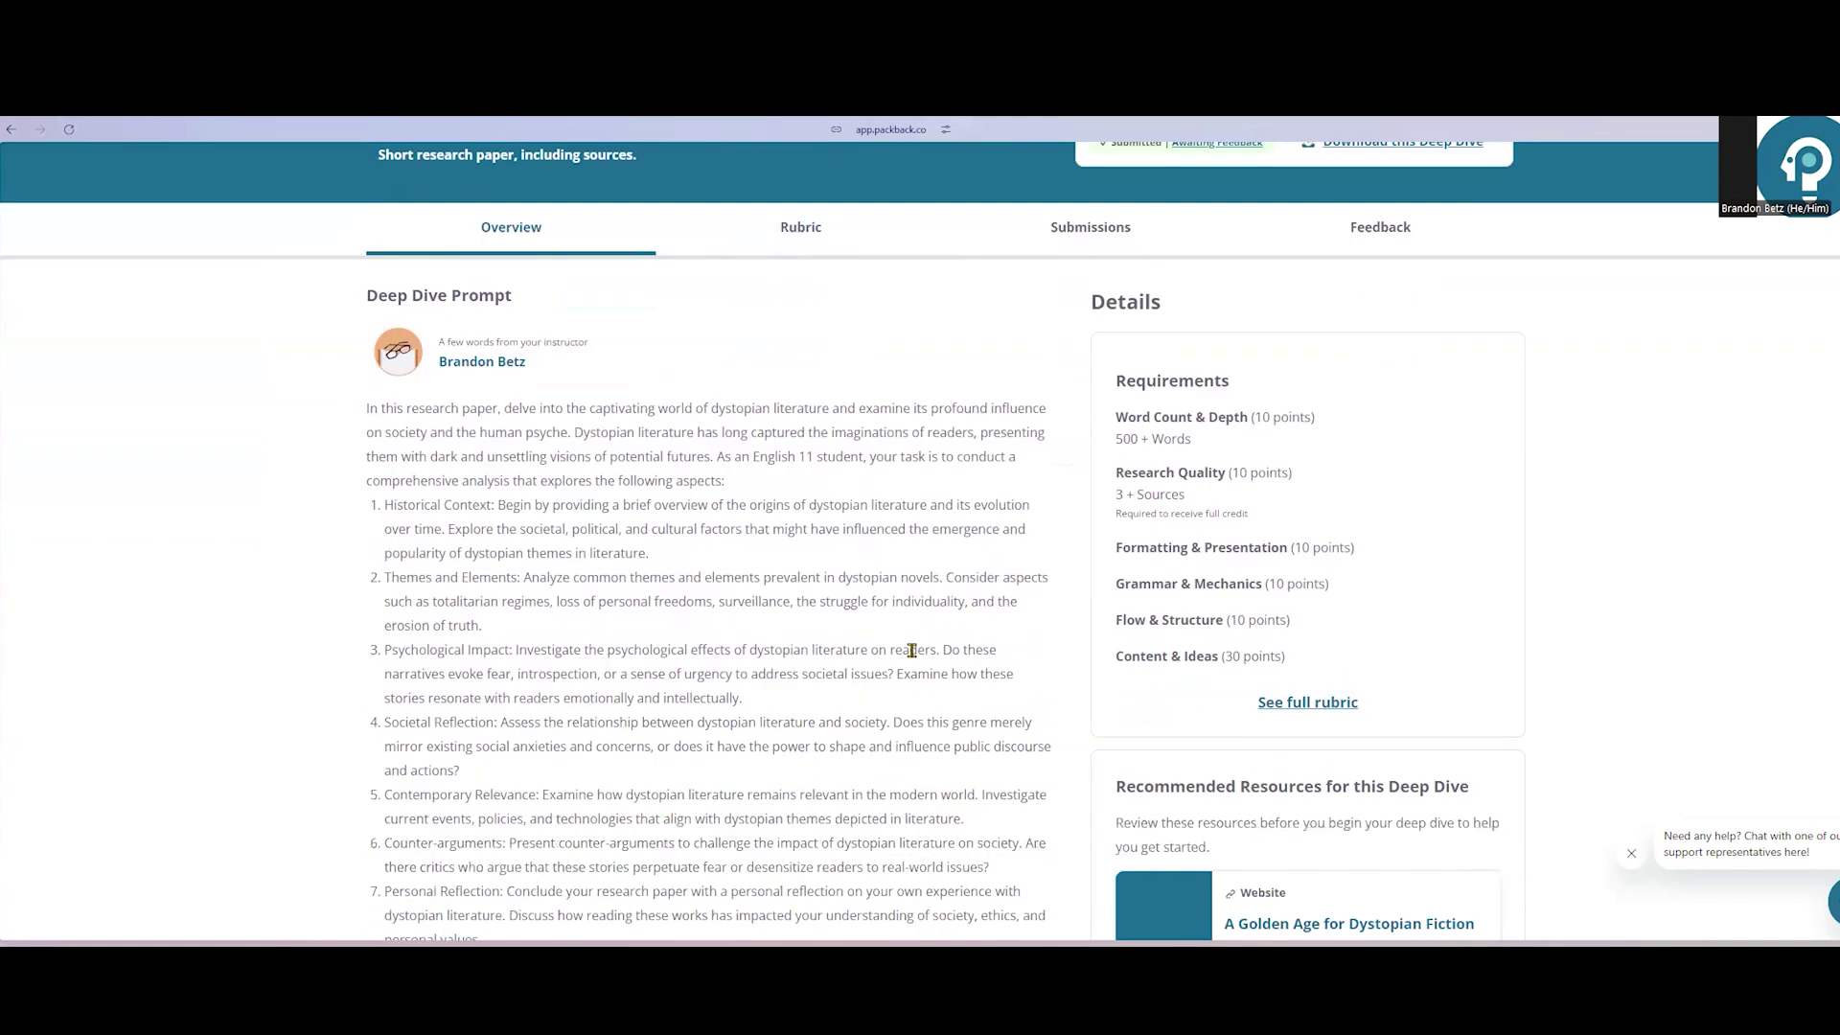
{"action": "scroll", "coordinate": [899, 592], "scroll_direction": "down", "scroll_amount": 3}
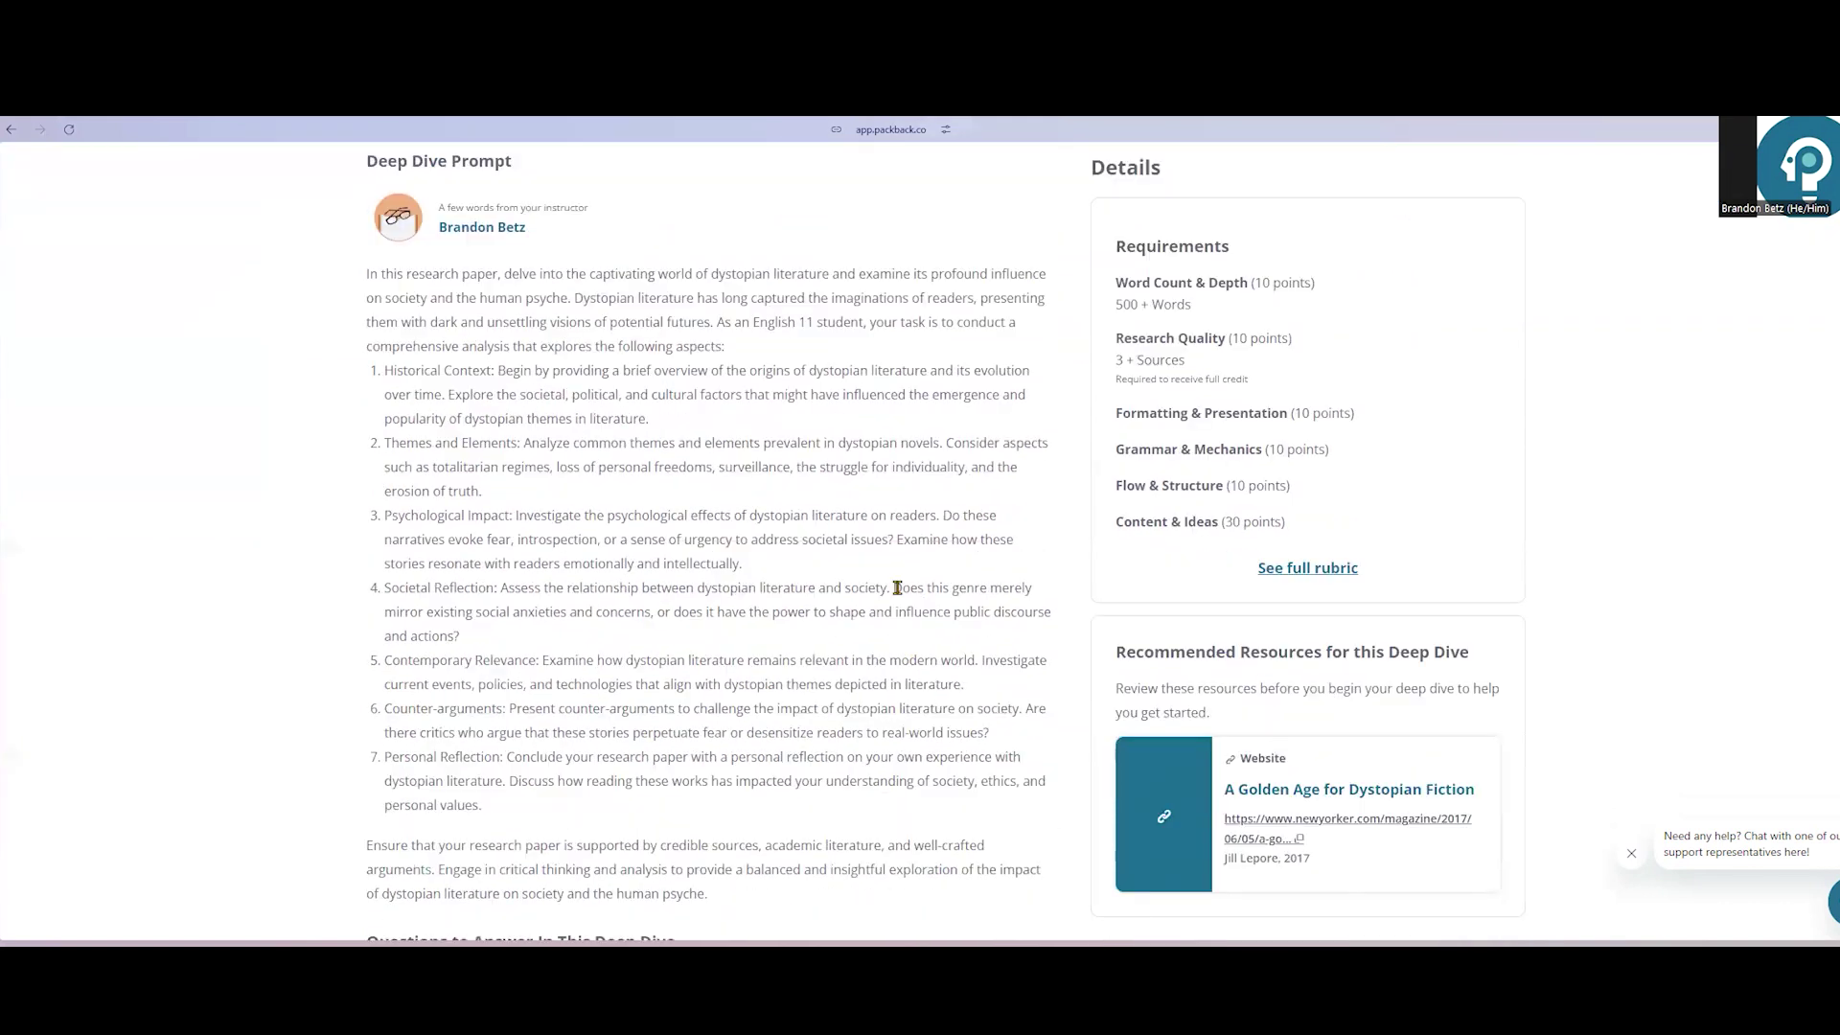
{"action": "scroll", "coordinate": [897, 587], "scroll_direction": "down", "scroll_amount": 1}
{"action": "scroll", "coordinate": [833, 671], "scroll_direction": "down", "scroll_amount": 1}
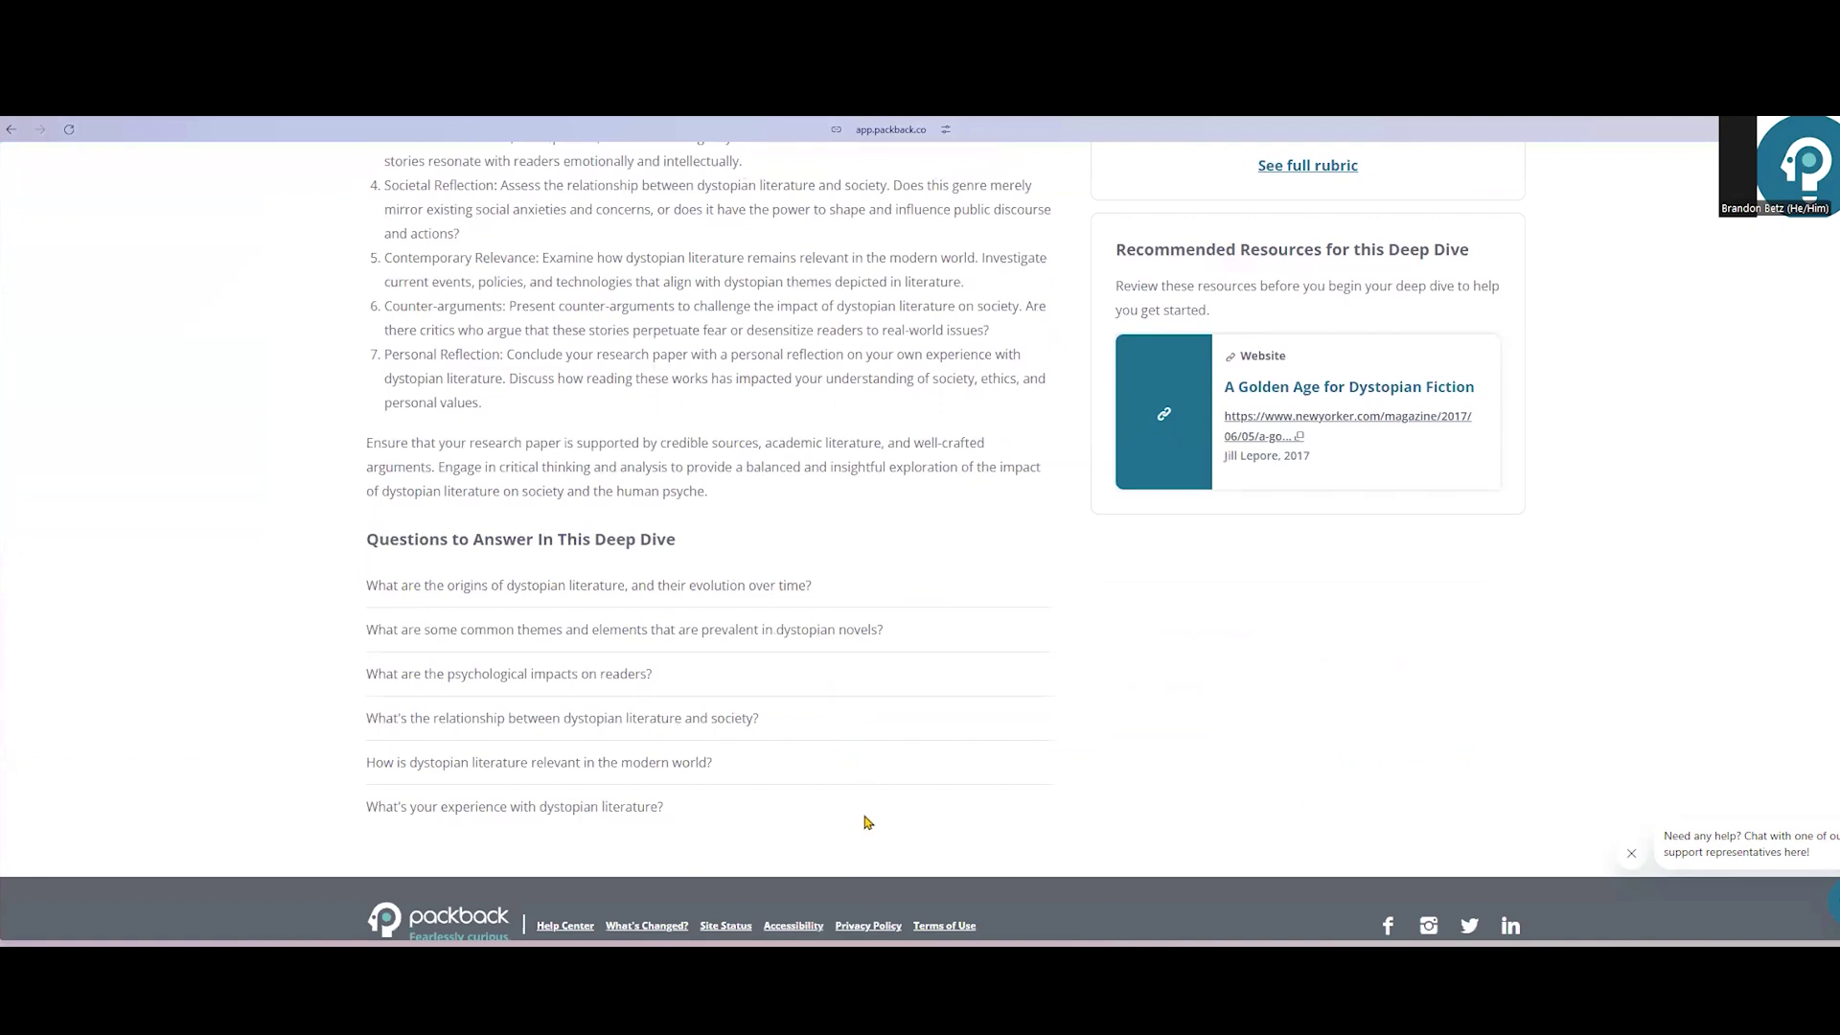
{"action": "scroll", "coordinate": [1503, 686], "scroll_direction": "up", "scroll_amount": 3}
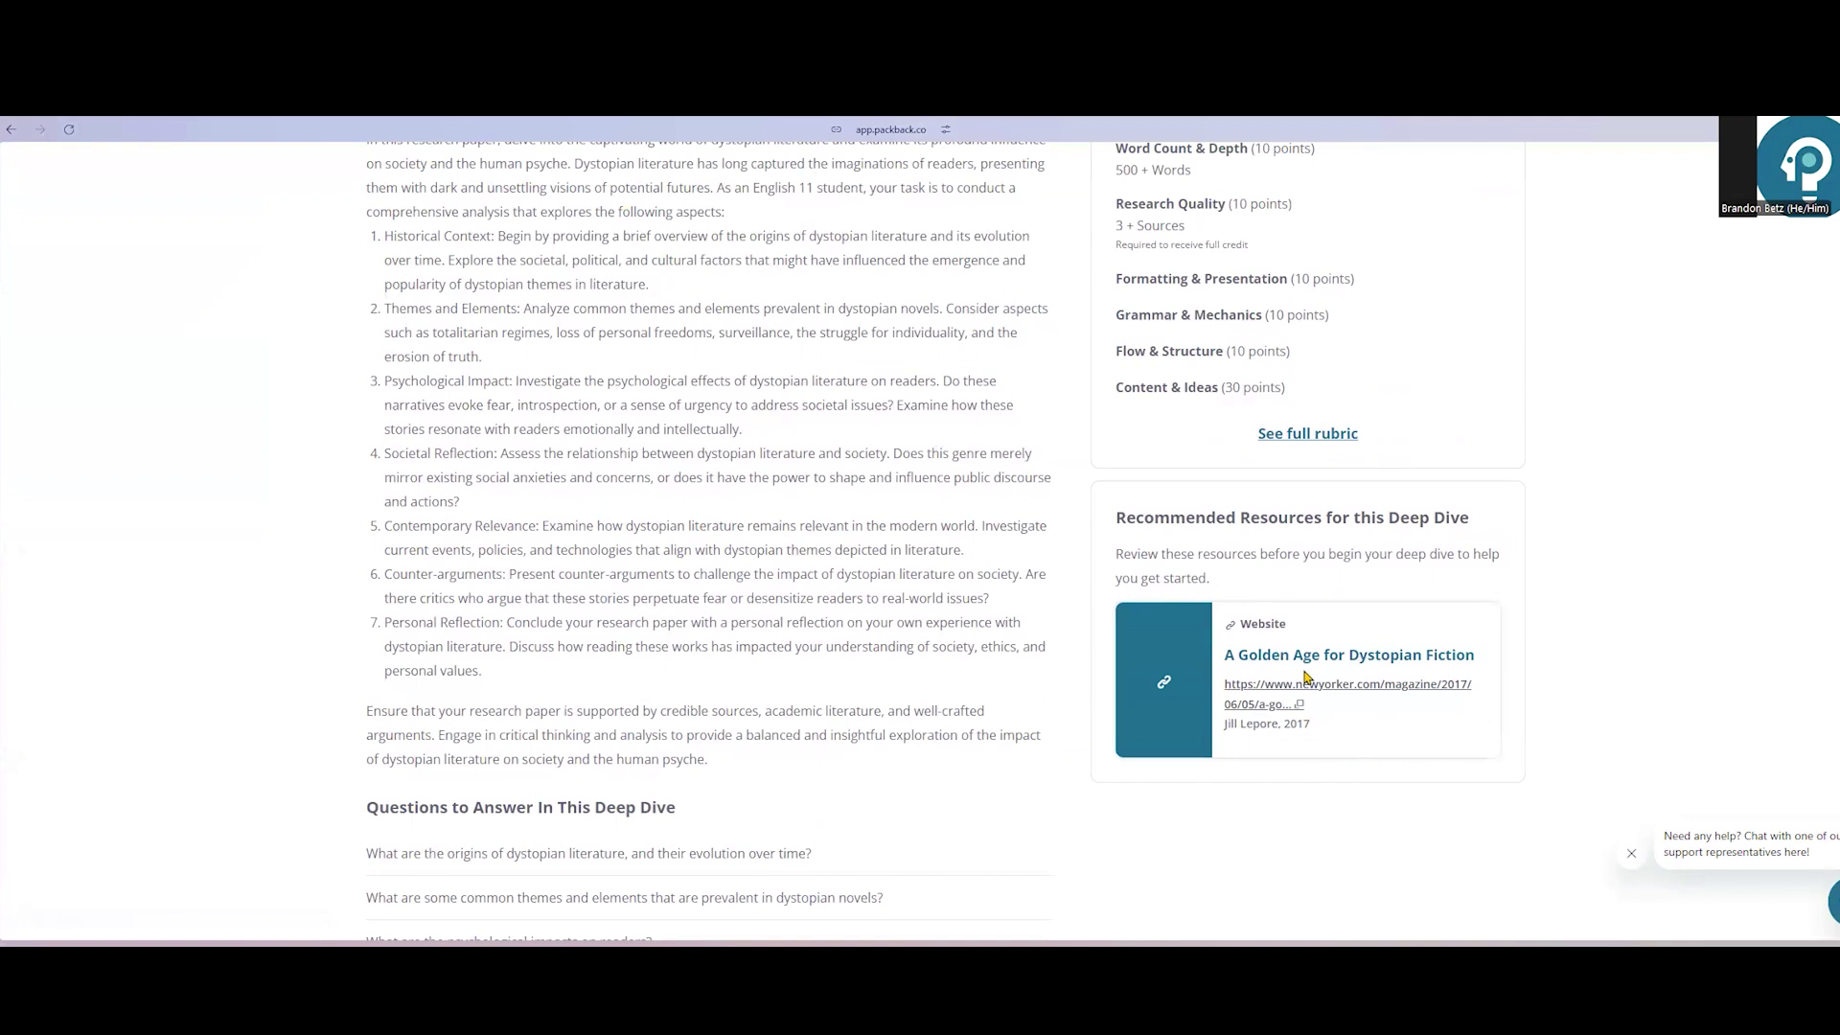
{"action": "scroll", "coordinate": [1288, 639], "scroll_direction": "up", "scroll_amount": 6}
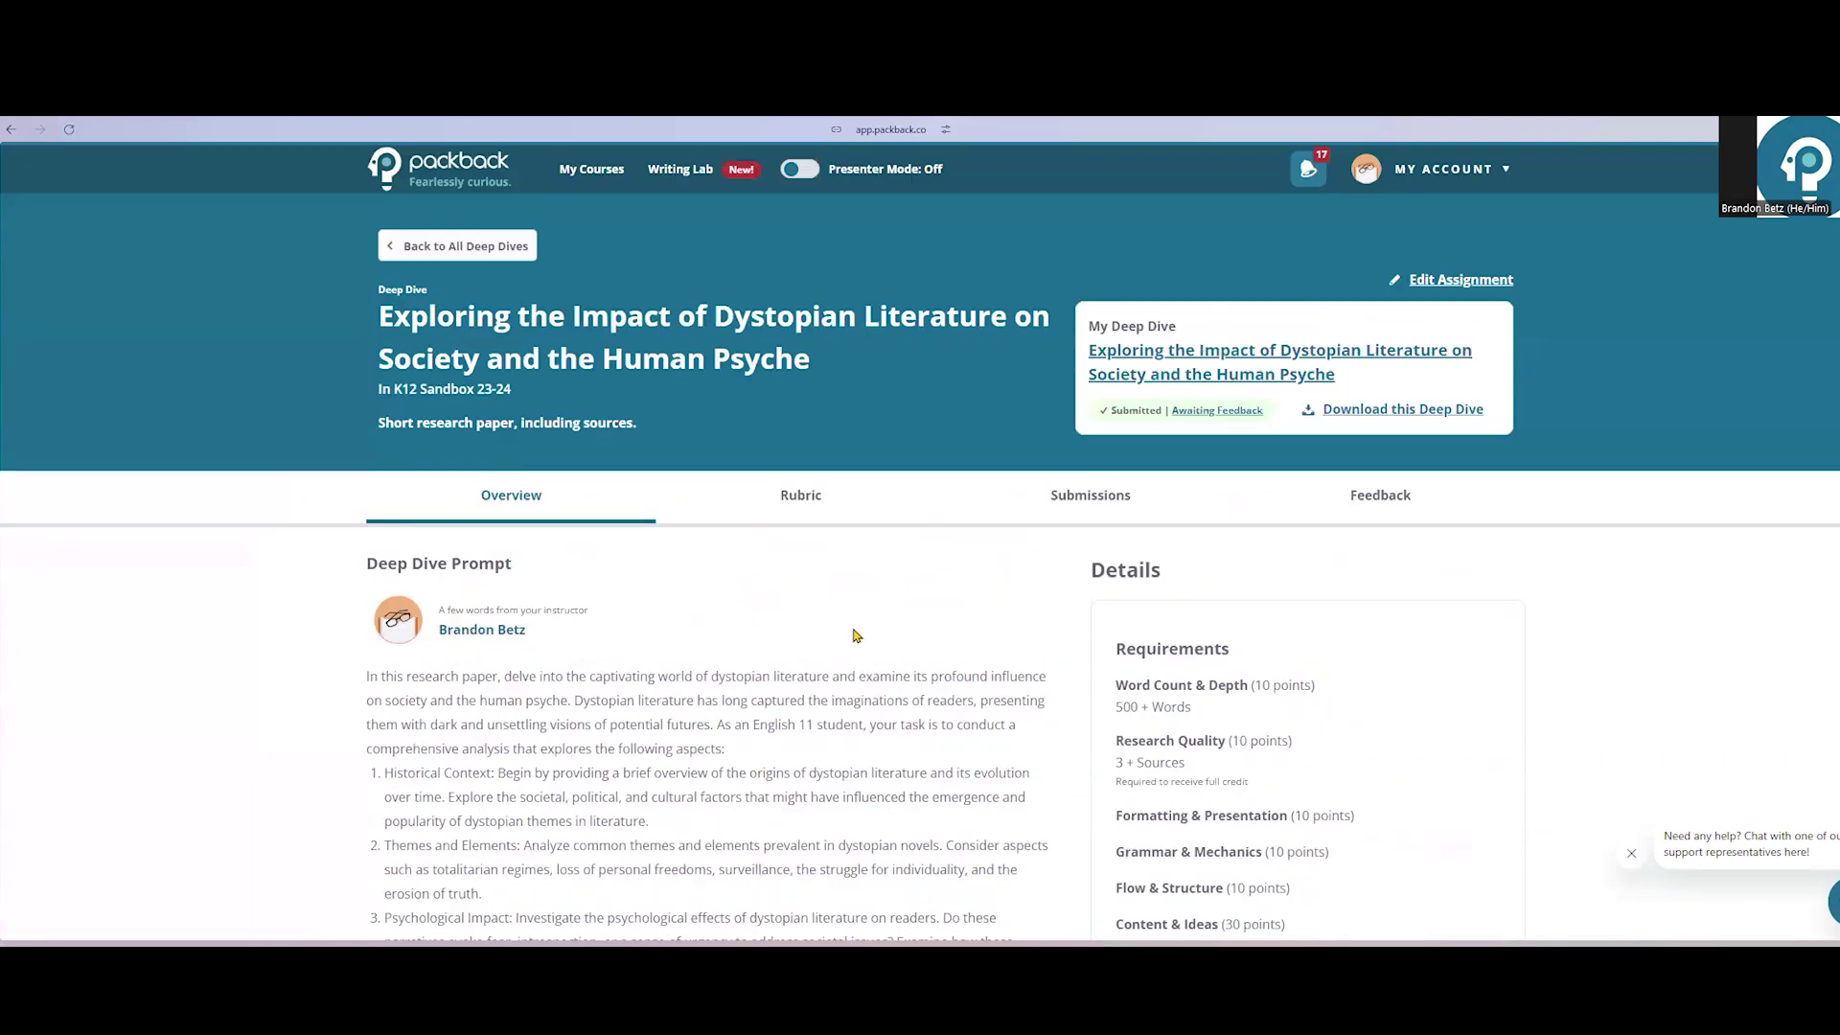
Step: Review the Rubric tab's Content & Ideas levels and requirements totaling 80 points
{"action": "left_click", "coordinate": [821, 502]}
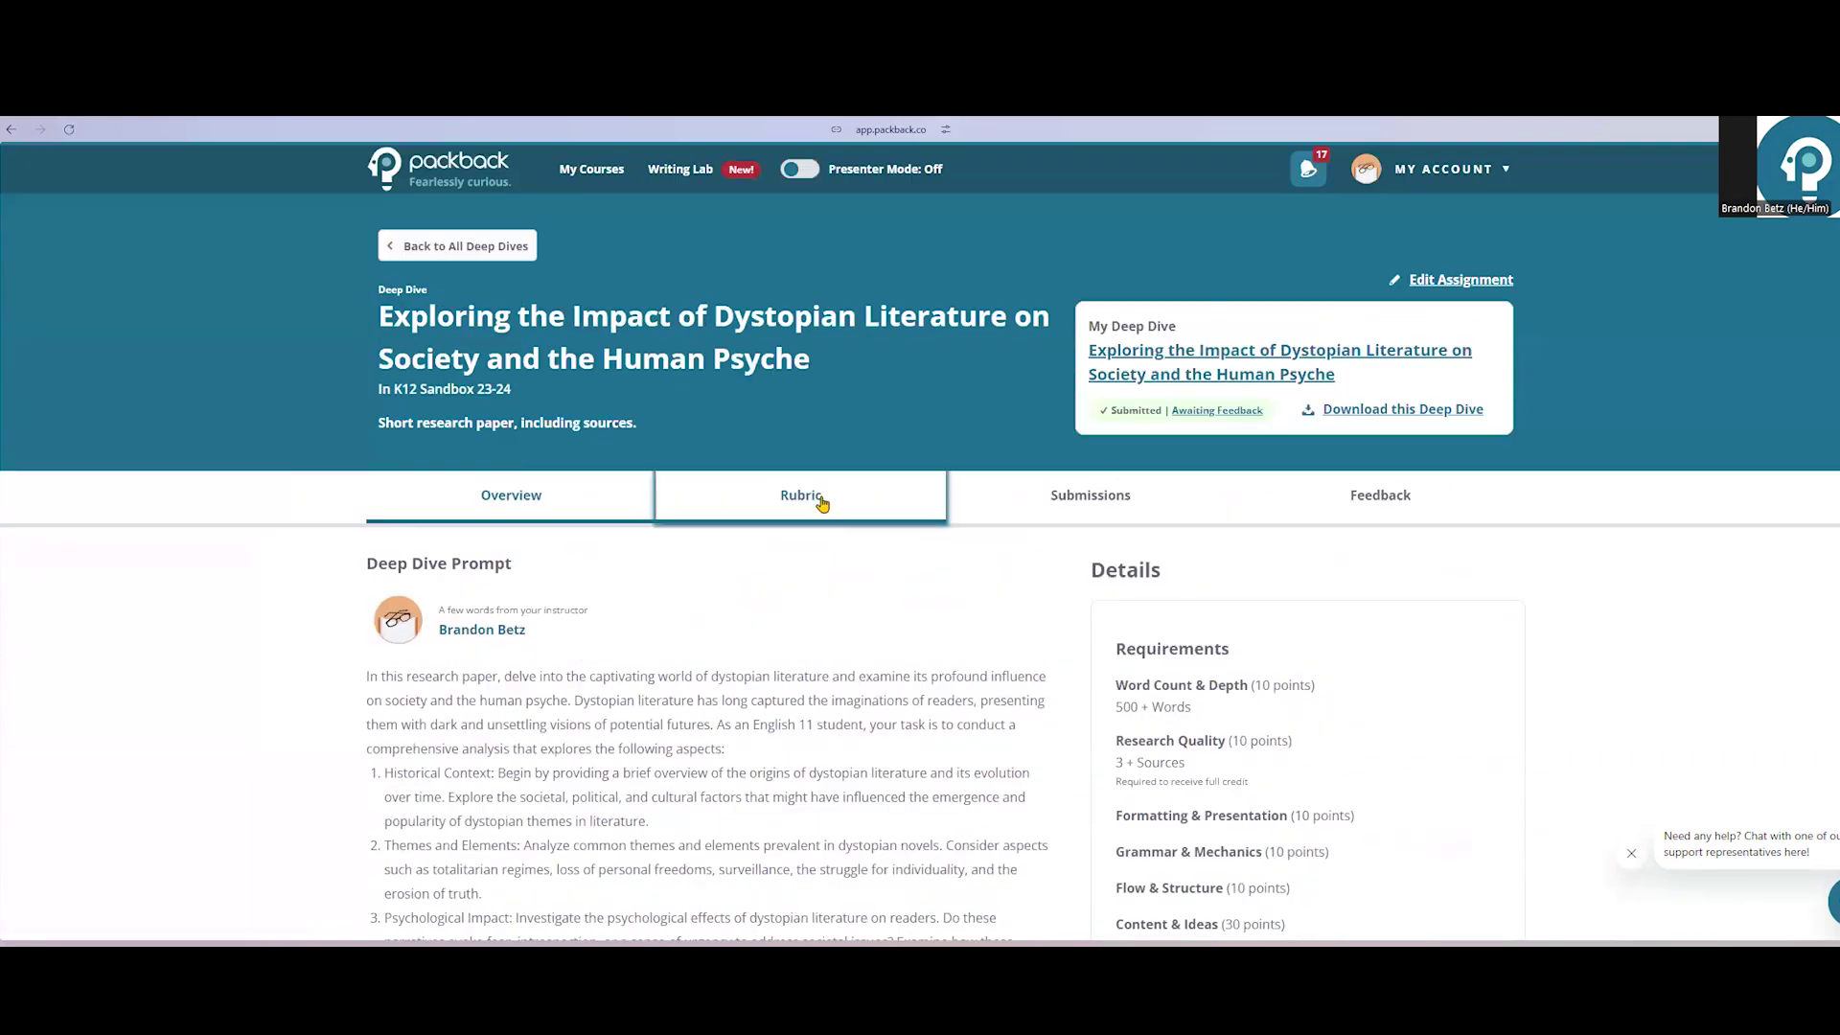
{"action": "scroll", "coordinate": [876, 568], "scroll_direction": "down", "scroll_amount": 4}
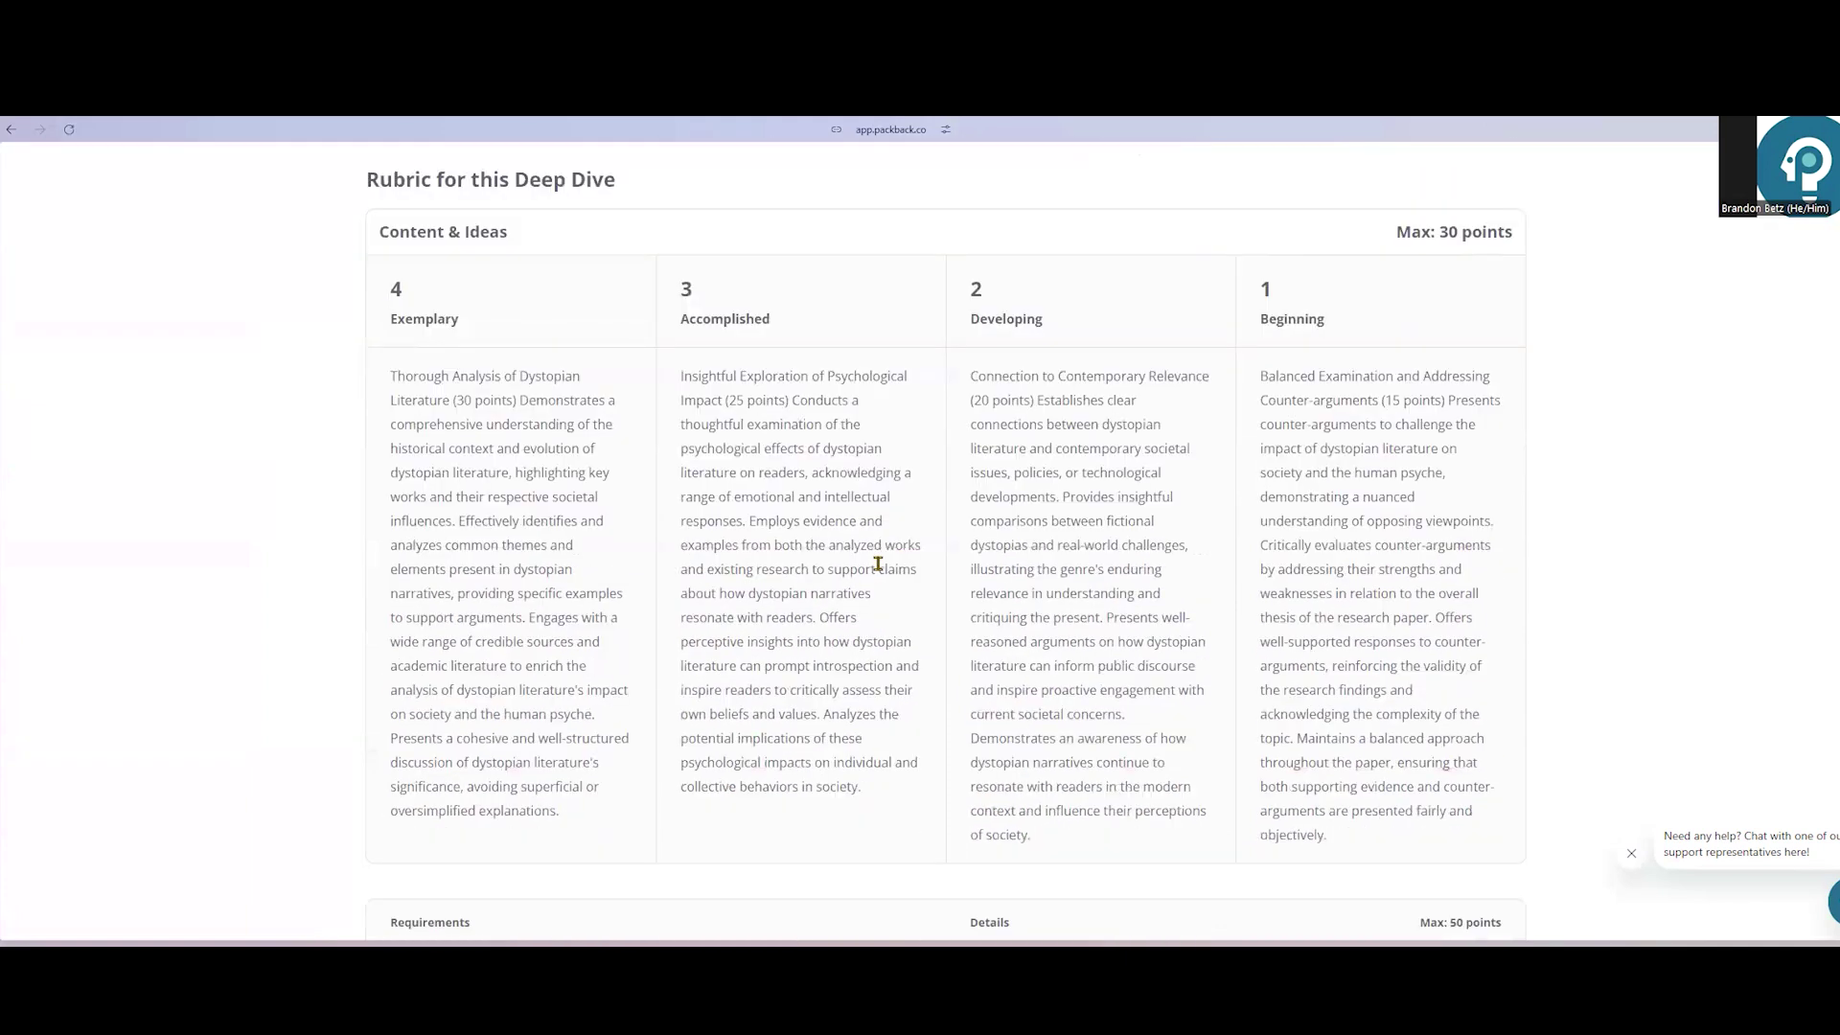
{"action": "scroll", "coordinate": [878, 563], "scroll_direction": "down", "scroll_amount": 1}
{"action": "scroll", "coordinate": [878, 564], "scroll_direction": "down", "scroll_amount": 4}
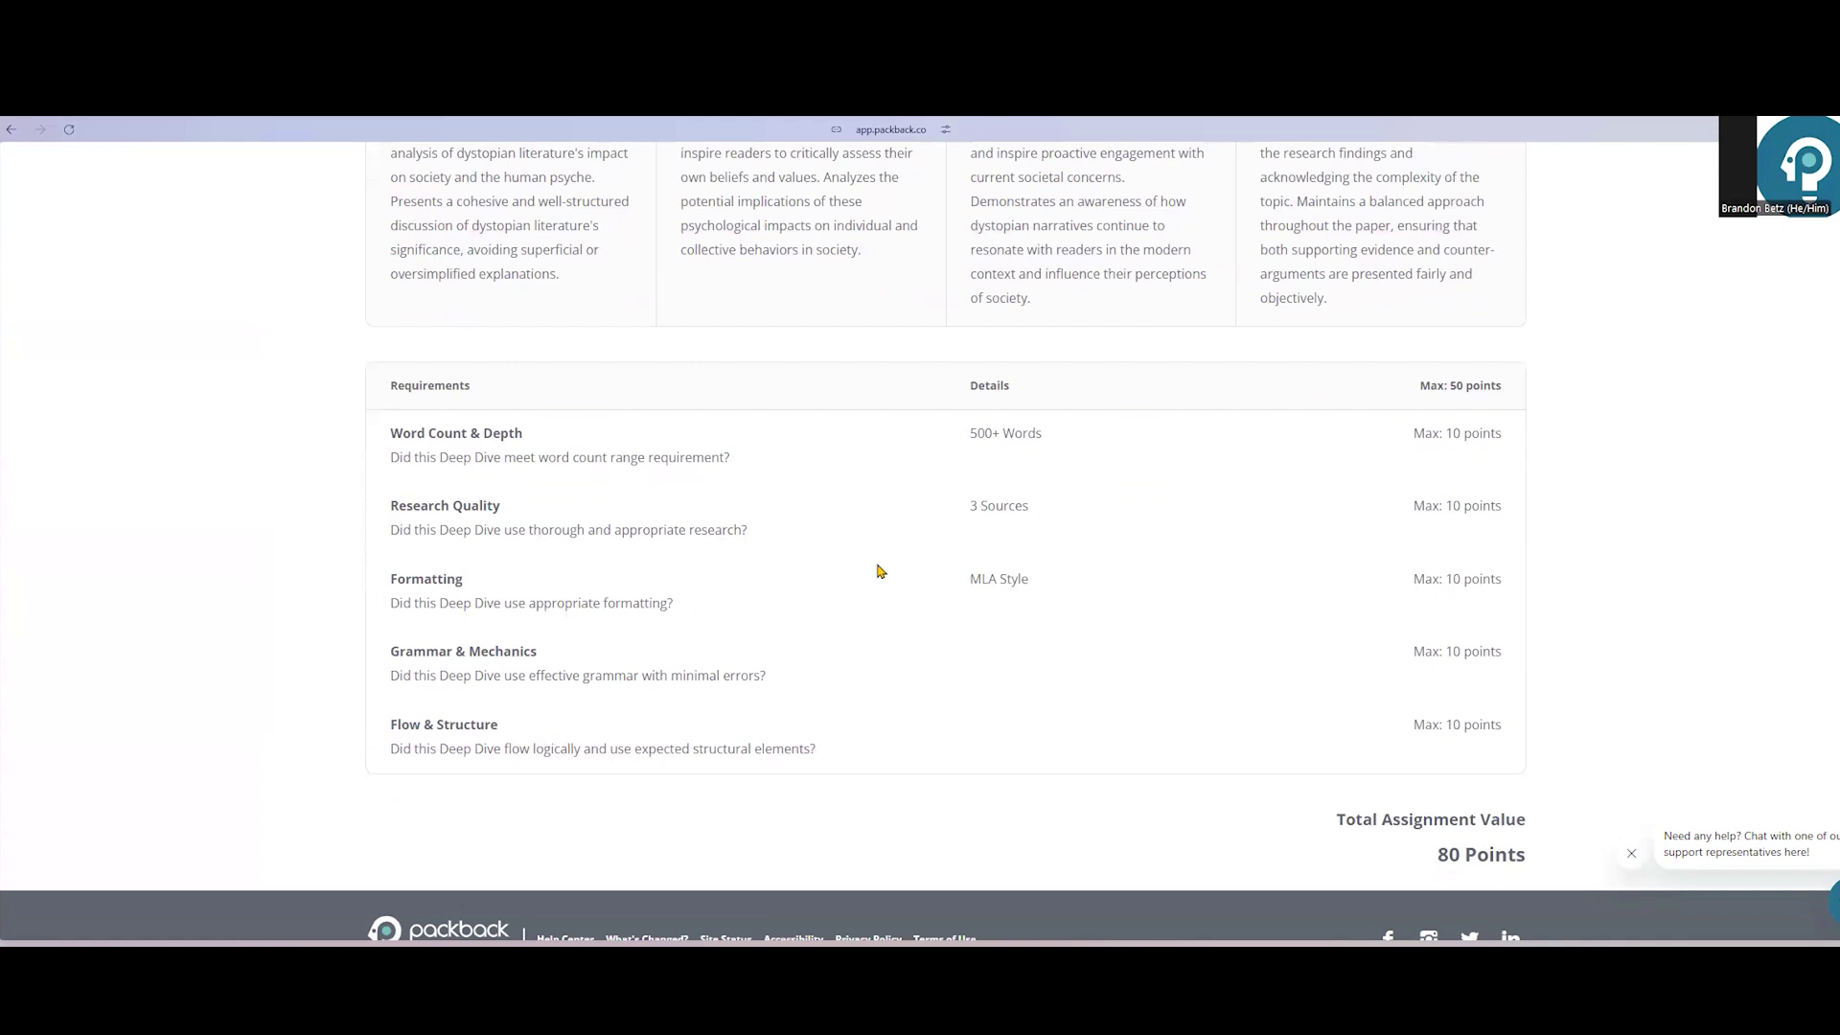
{"action": "scroll", "coordinate": [880, 571], "scroll_direction": "up", "scroll_amount": 5}
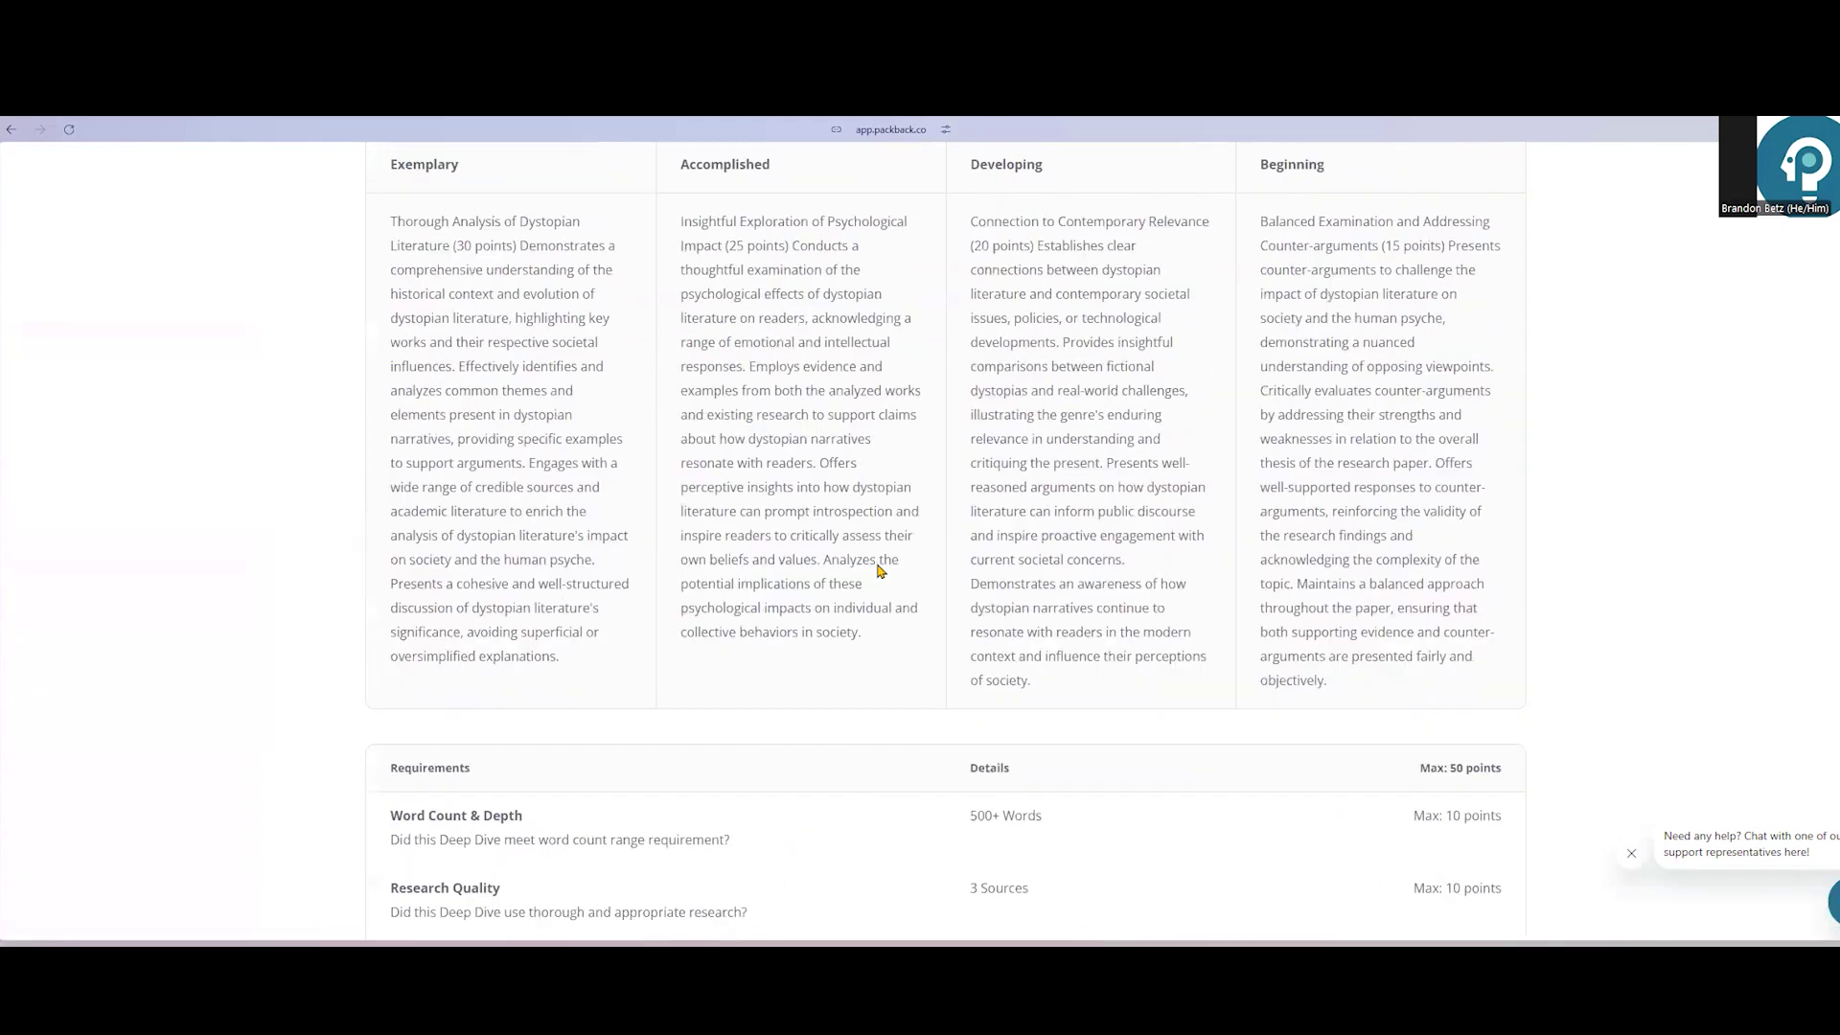
{"action": "scroll", "coordinate": [1082, 522], "scroll_direction": "up", "scroll_amount": 4}
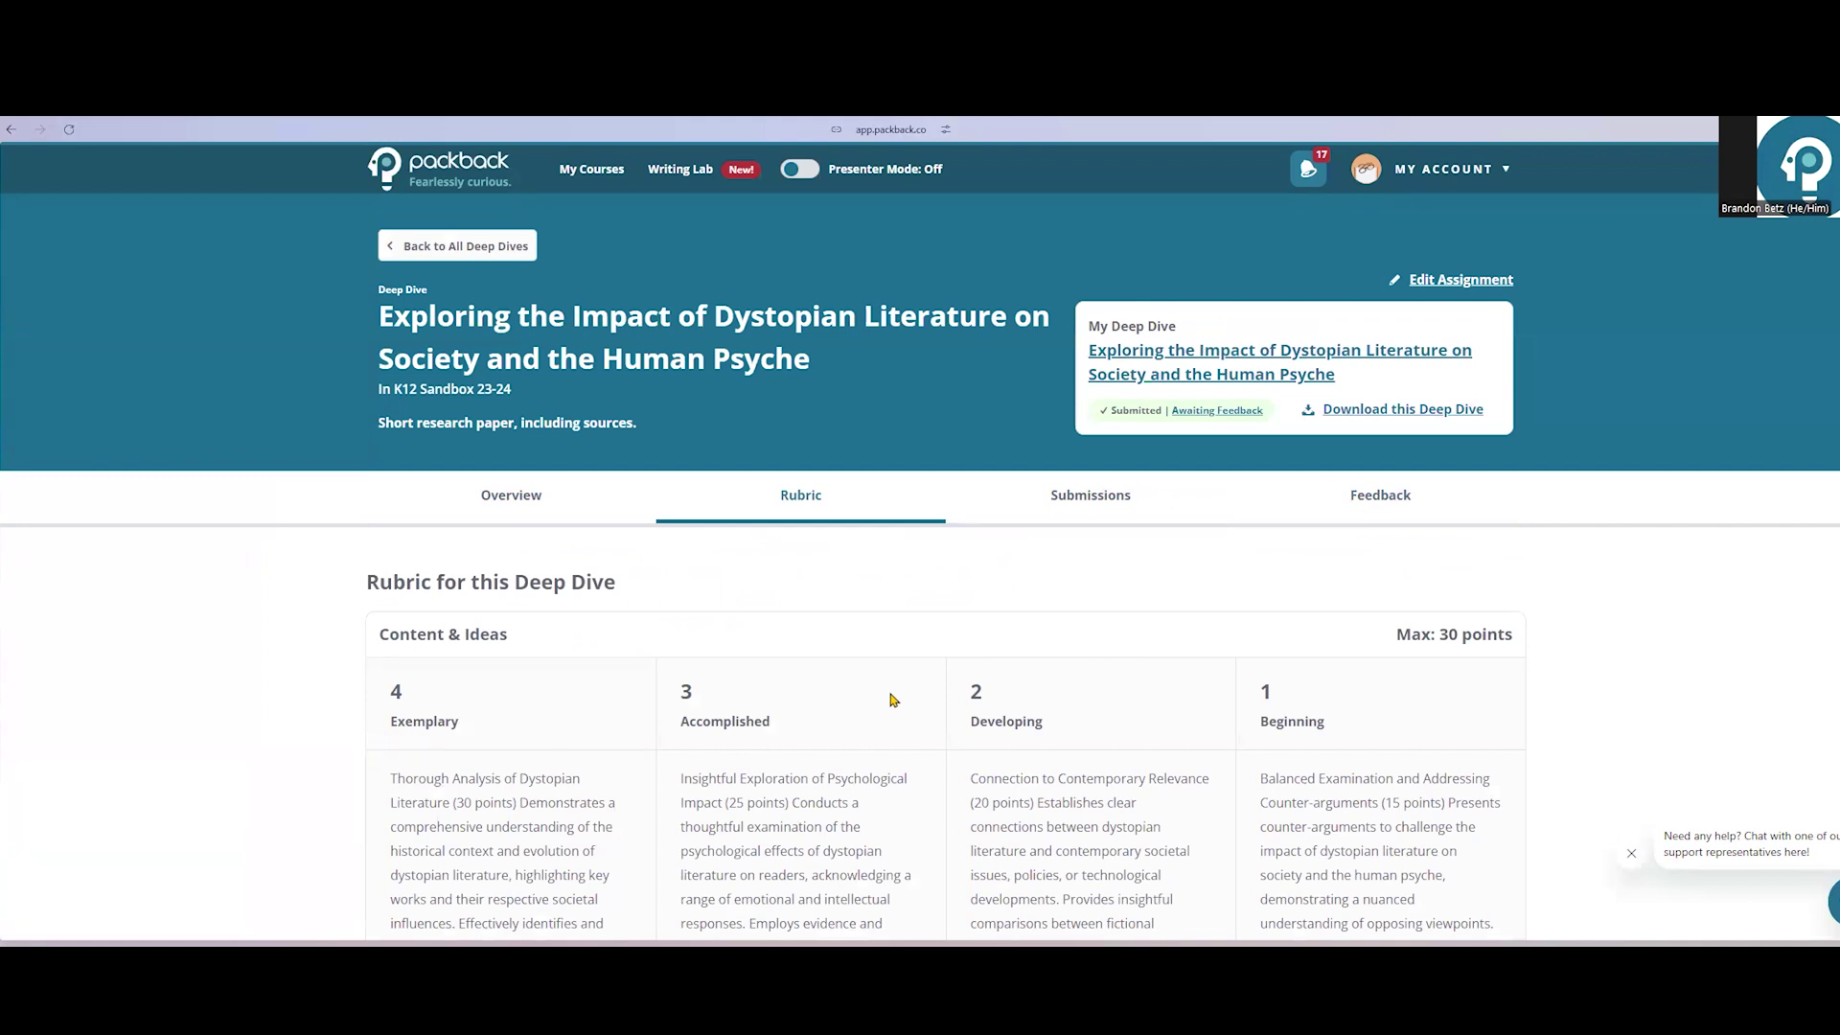
Step: Open the submitted Deep Dive draft, dismiss the support chat, and reach the Flow & Structure feedback
{"action": "left_click", "coordinate": [1296, 379]}
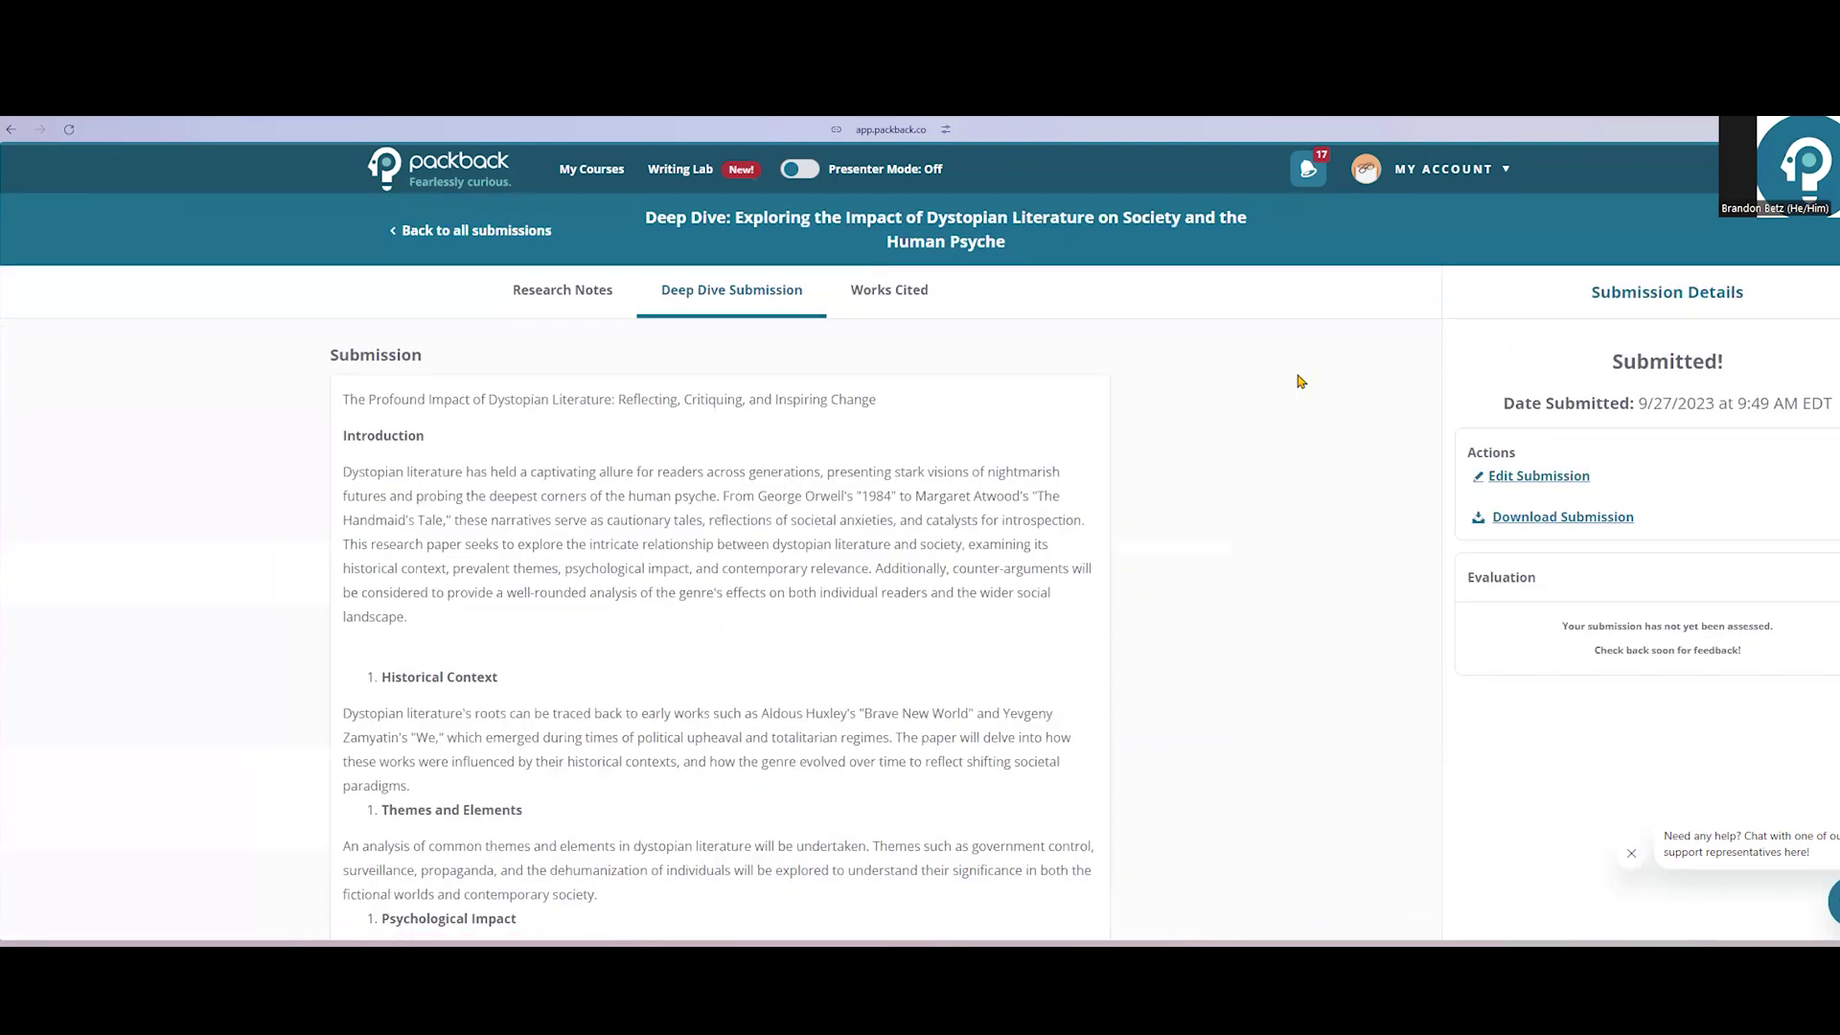
{"action": "left_click", "coordinate": [1576, 478]}
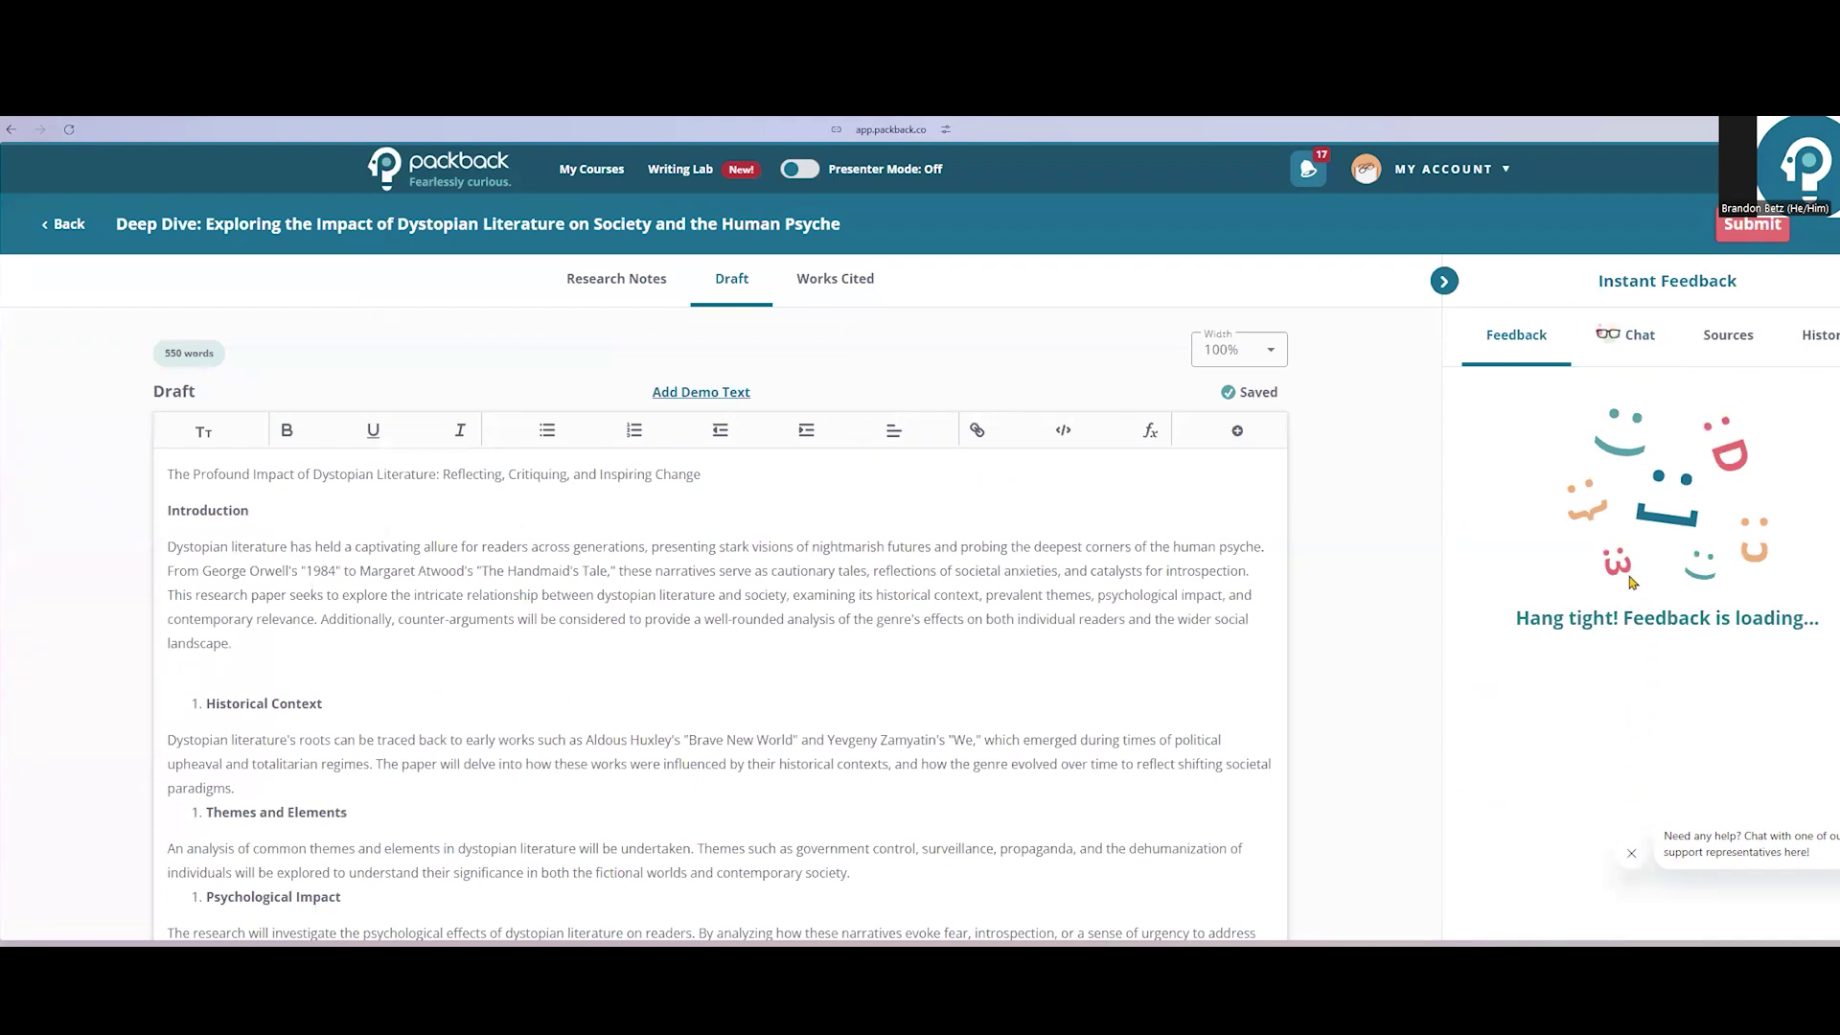
{"action": "left_click", "coordinate": [1632, 856]}
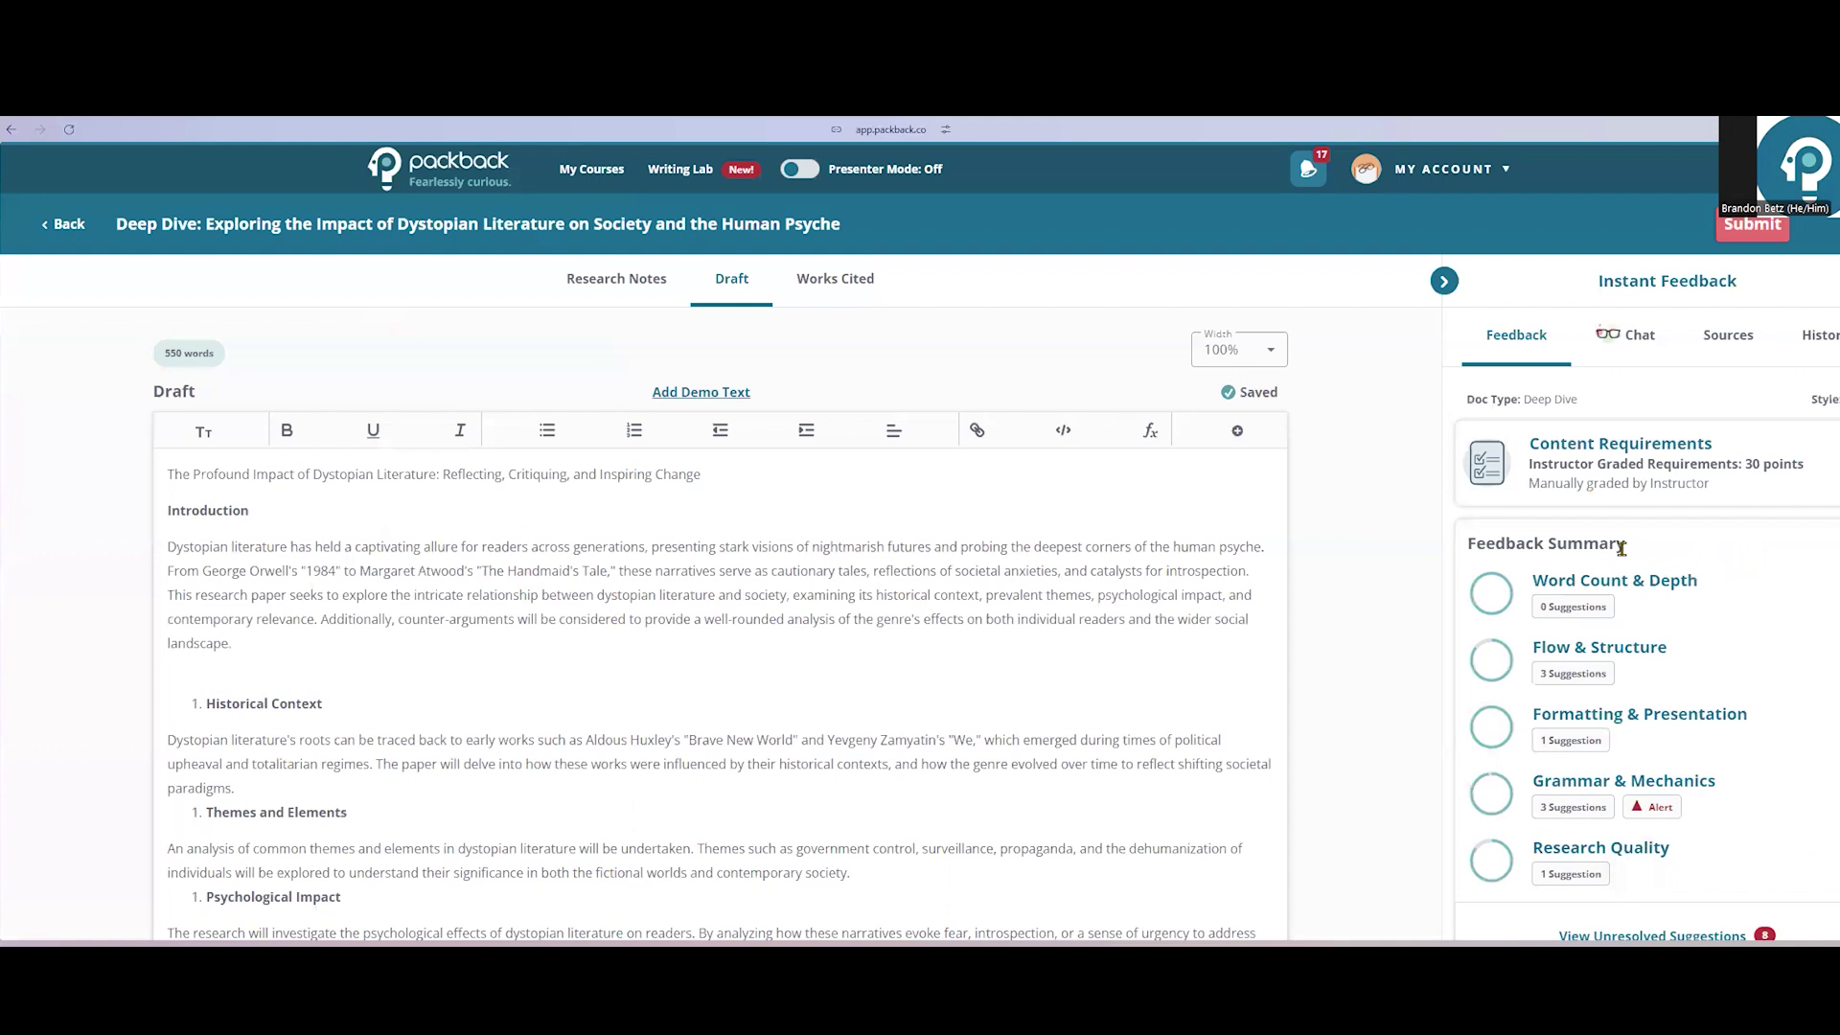
{"action": "scroll", "coordinate": [1621, 551], "scroll_direction": "down", "scroll_amount": 2}
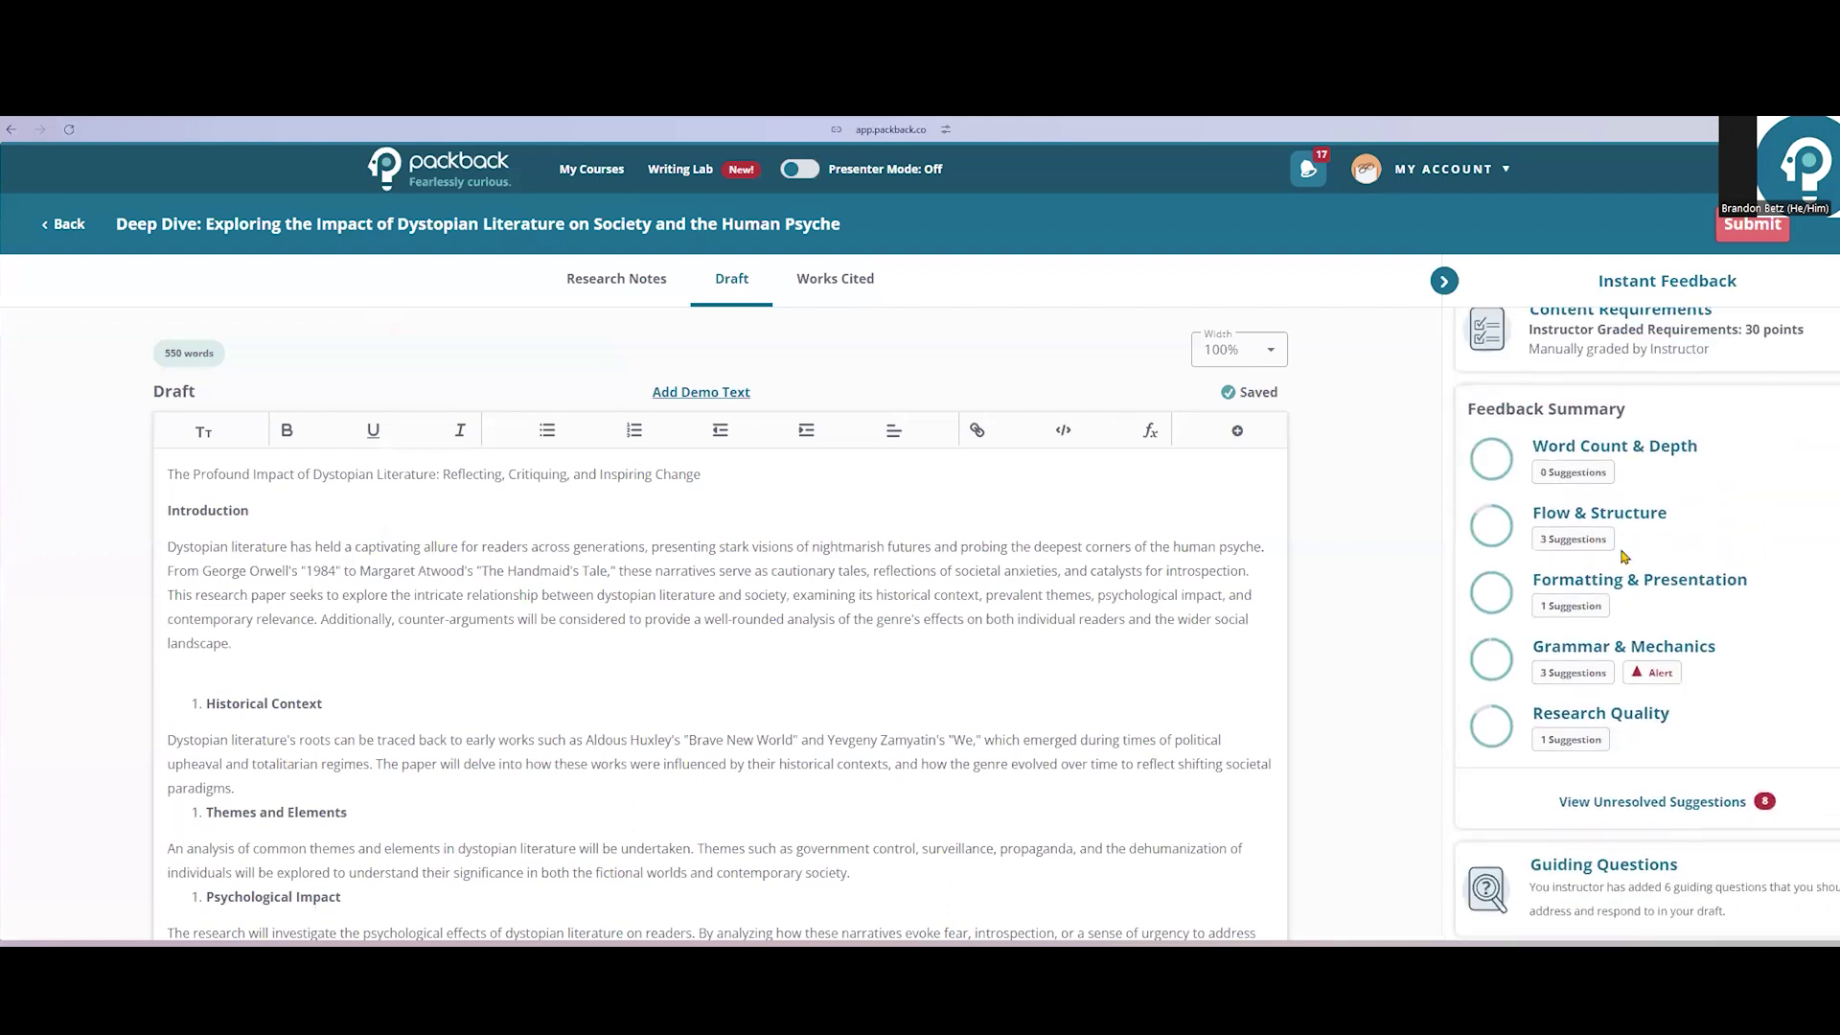
{"action": "scroll", "coordinate": [1624, 556], "scroll_direction": "down", "scroll_amount": 2}
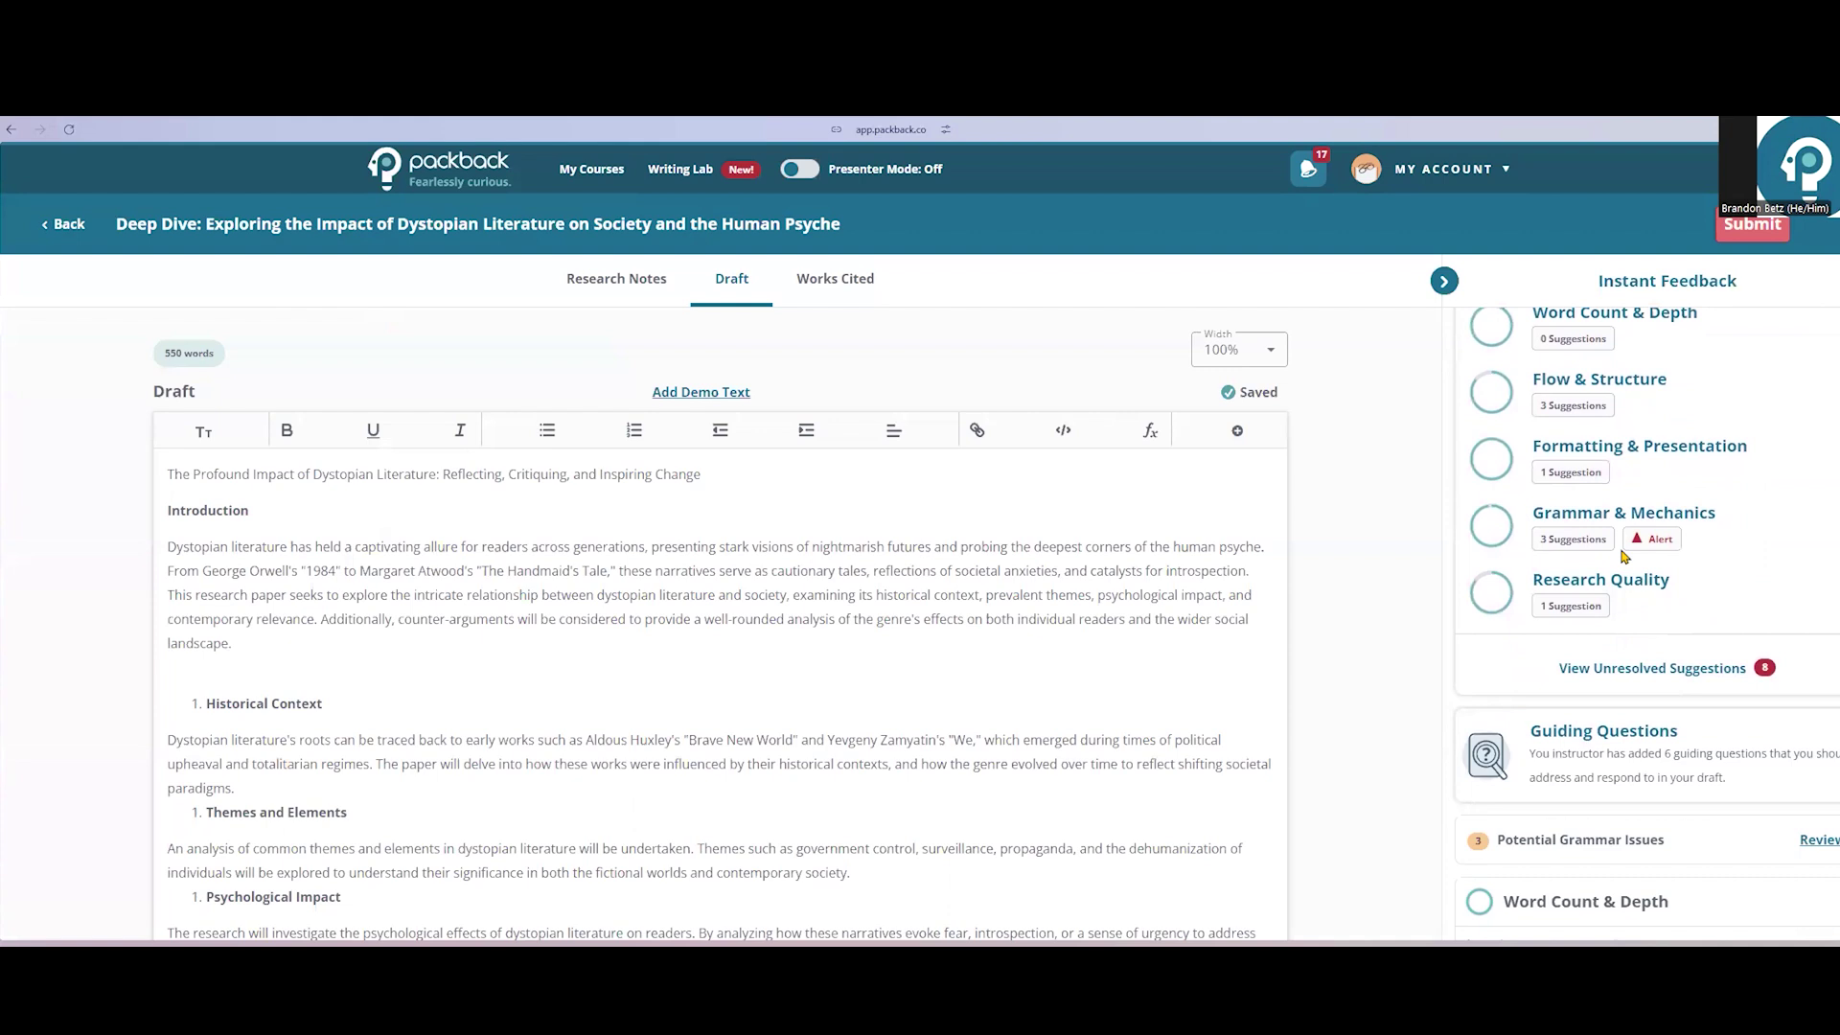
{"action": "scroll", "coordinate": [1623, 554], "scroll_direction": "down", "scroll_amount": 6}
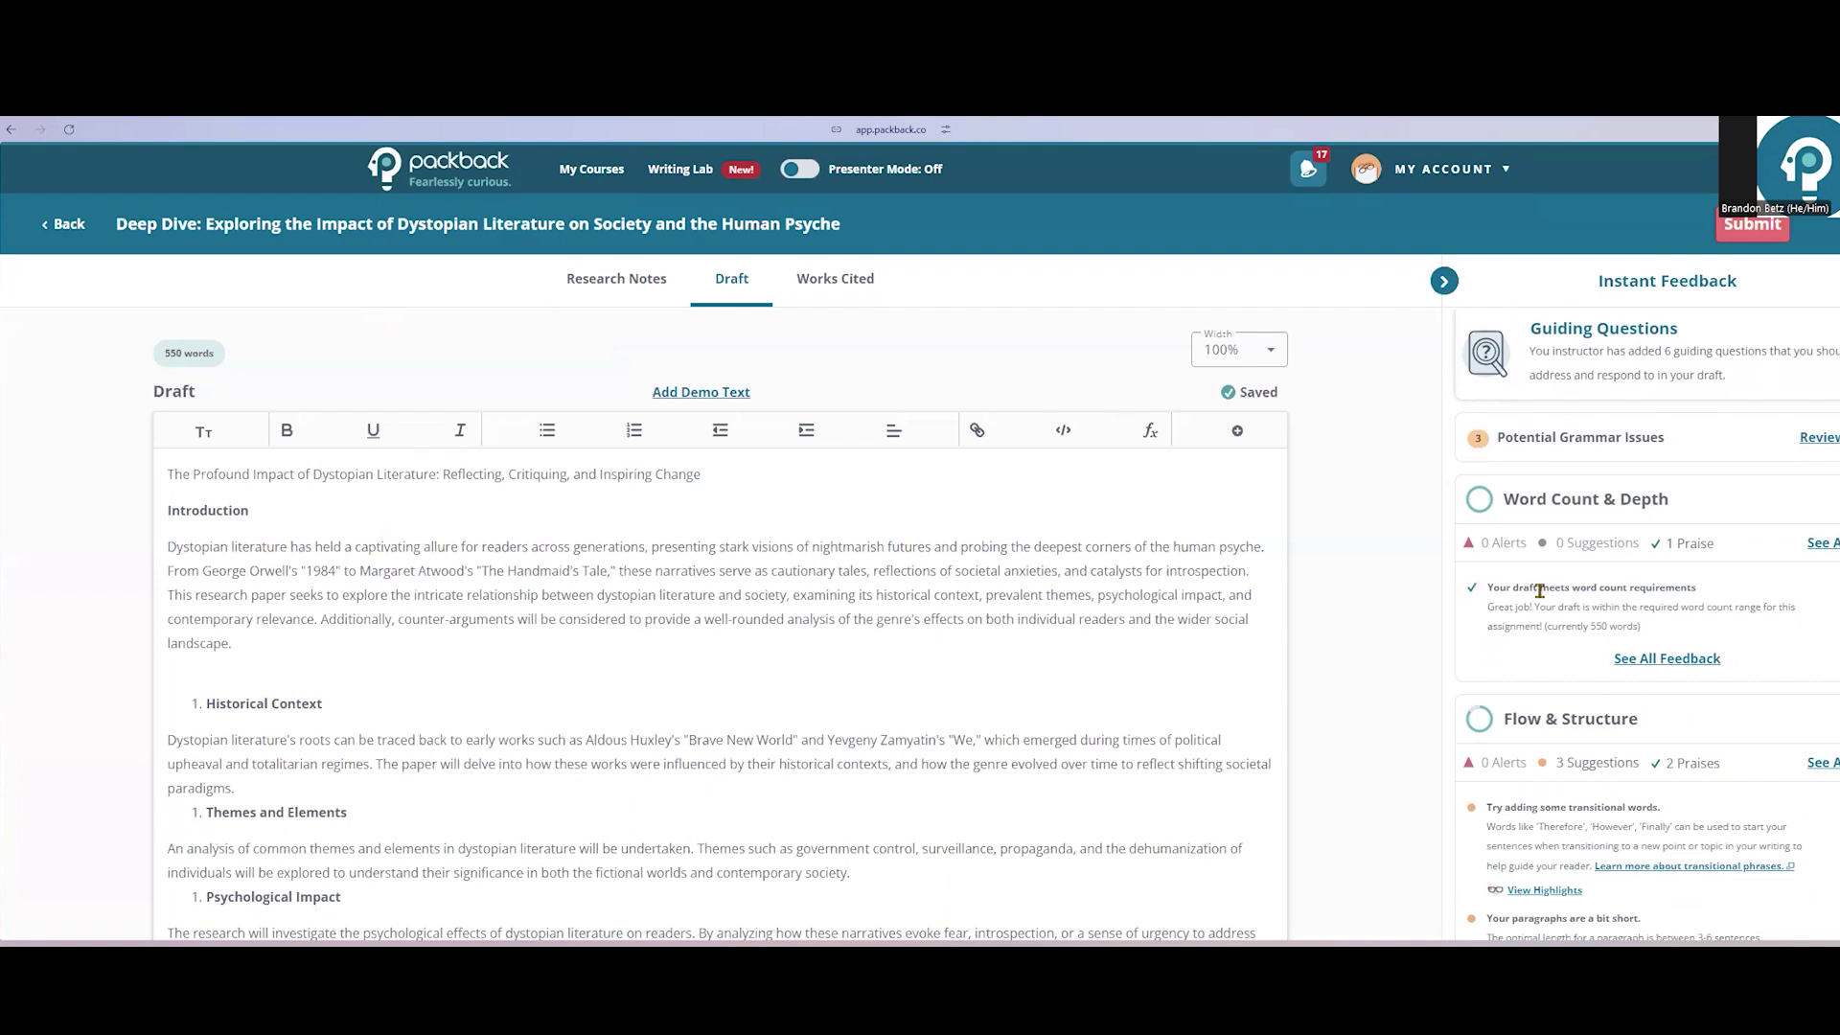
{"action": "scroll", "coordinate": [1539, 589], "scroll_direction": "down", "scroll_amount": 6}
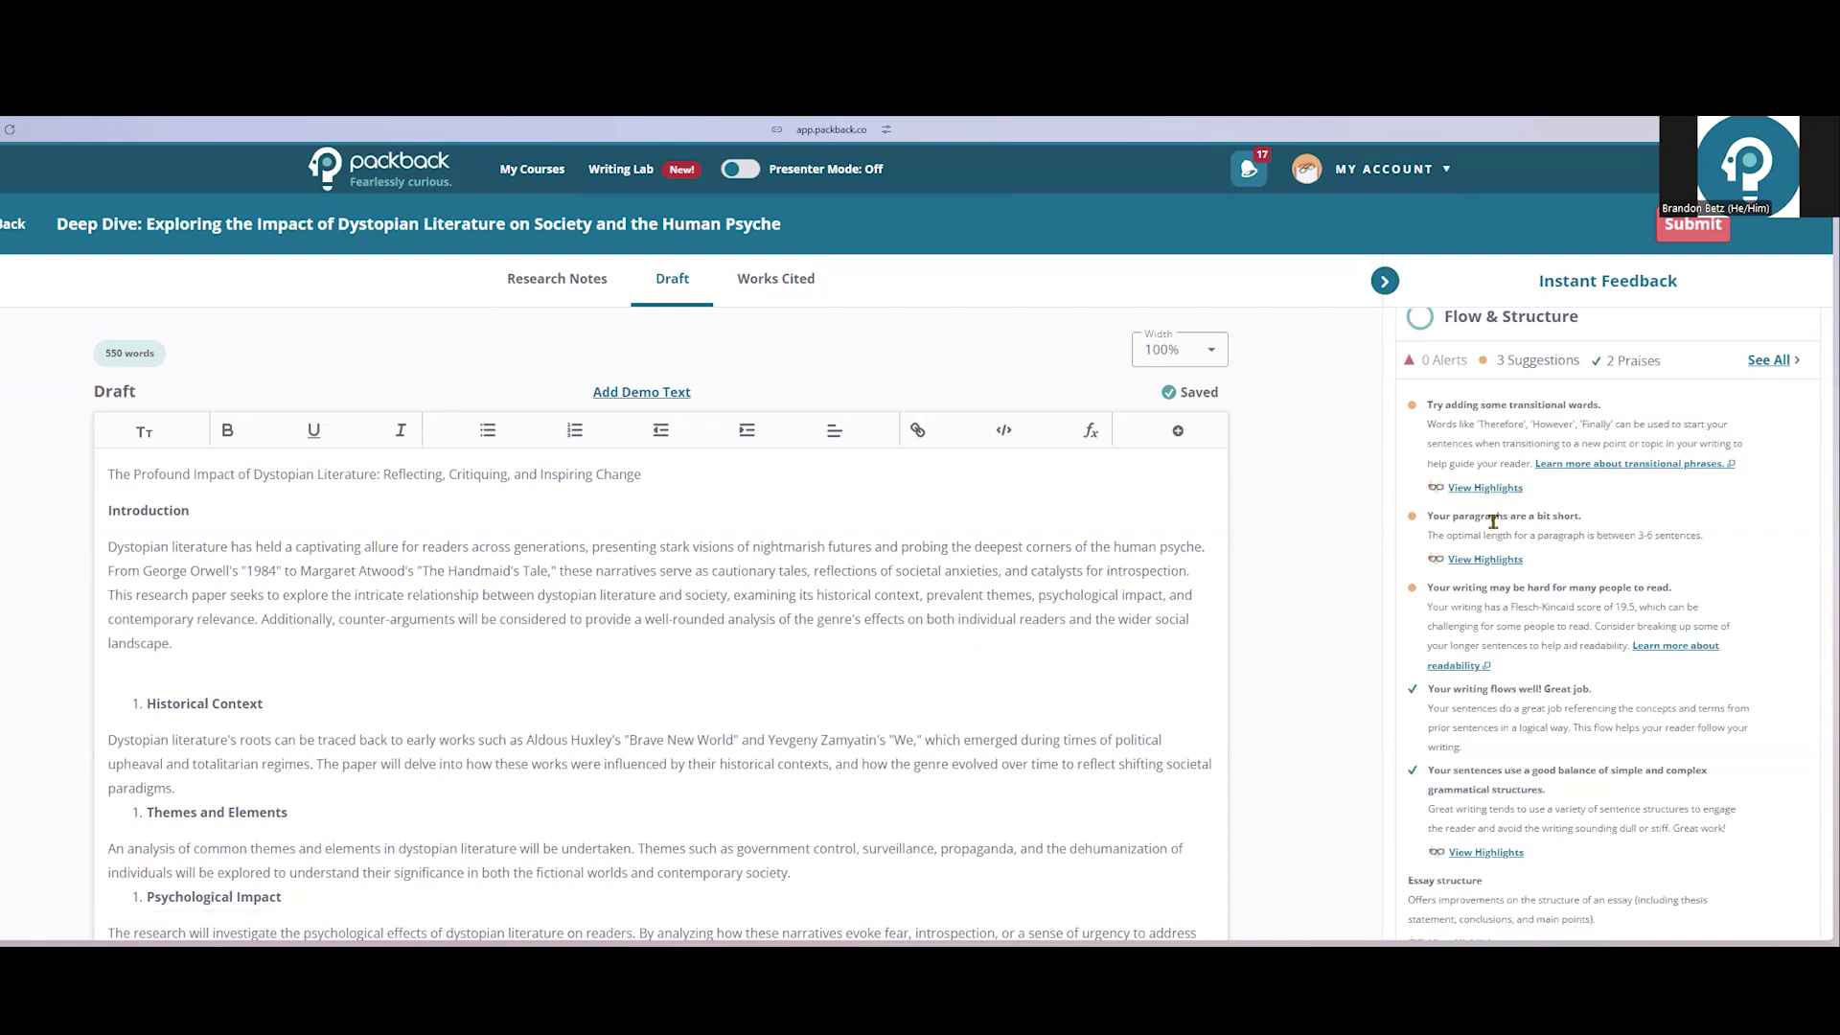
{"action": "left_click", "coordinate": [1493, 561]}
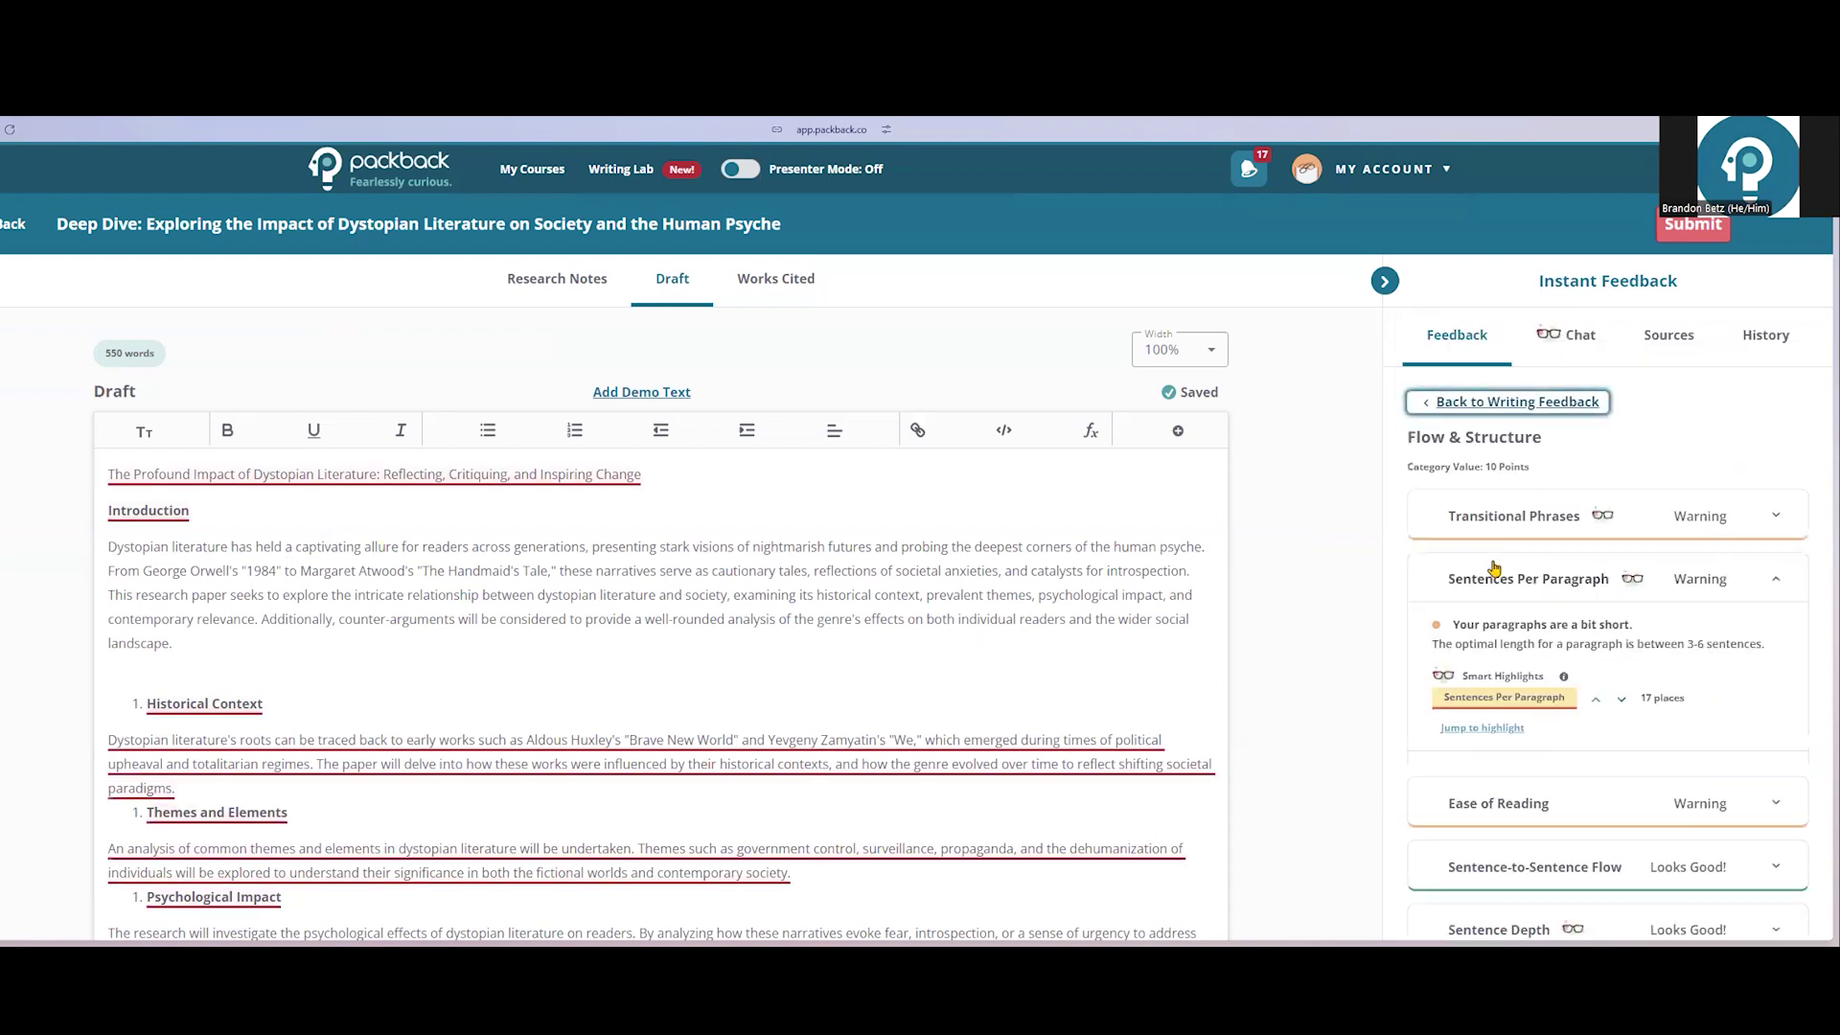
{"action": "scroll", "coordinate": [973, 575], "scroll_direction": "down", "scroll_amount": 3}
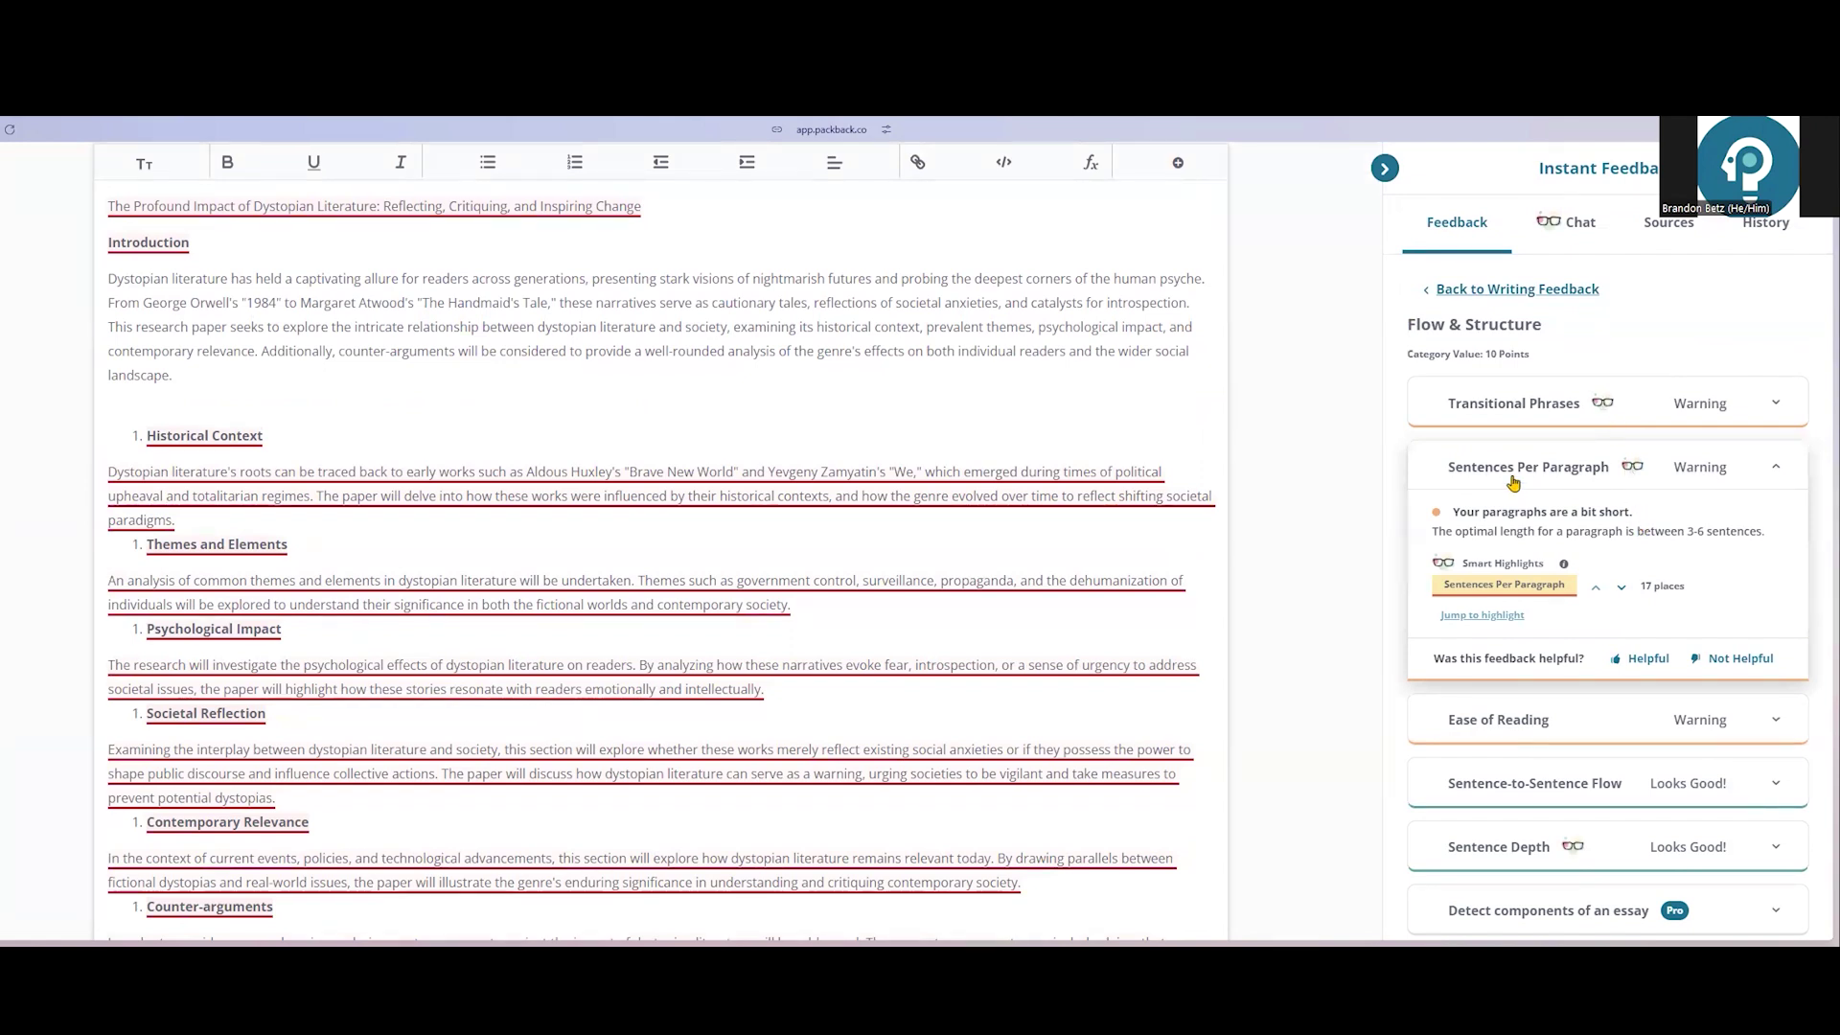
{"action": "left_click", "coordinate": [1452, 290]}
{"action": "scroll", "coordinate": [1538, 518], "scroll_direction": "down", "scroll_amount": 5}
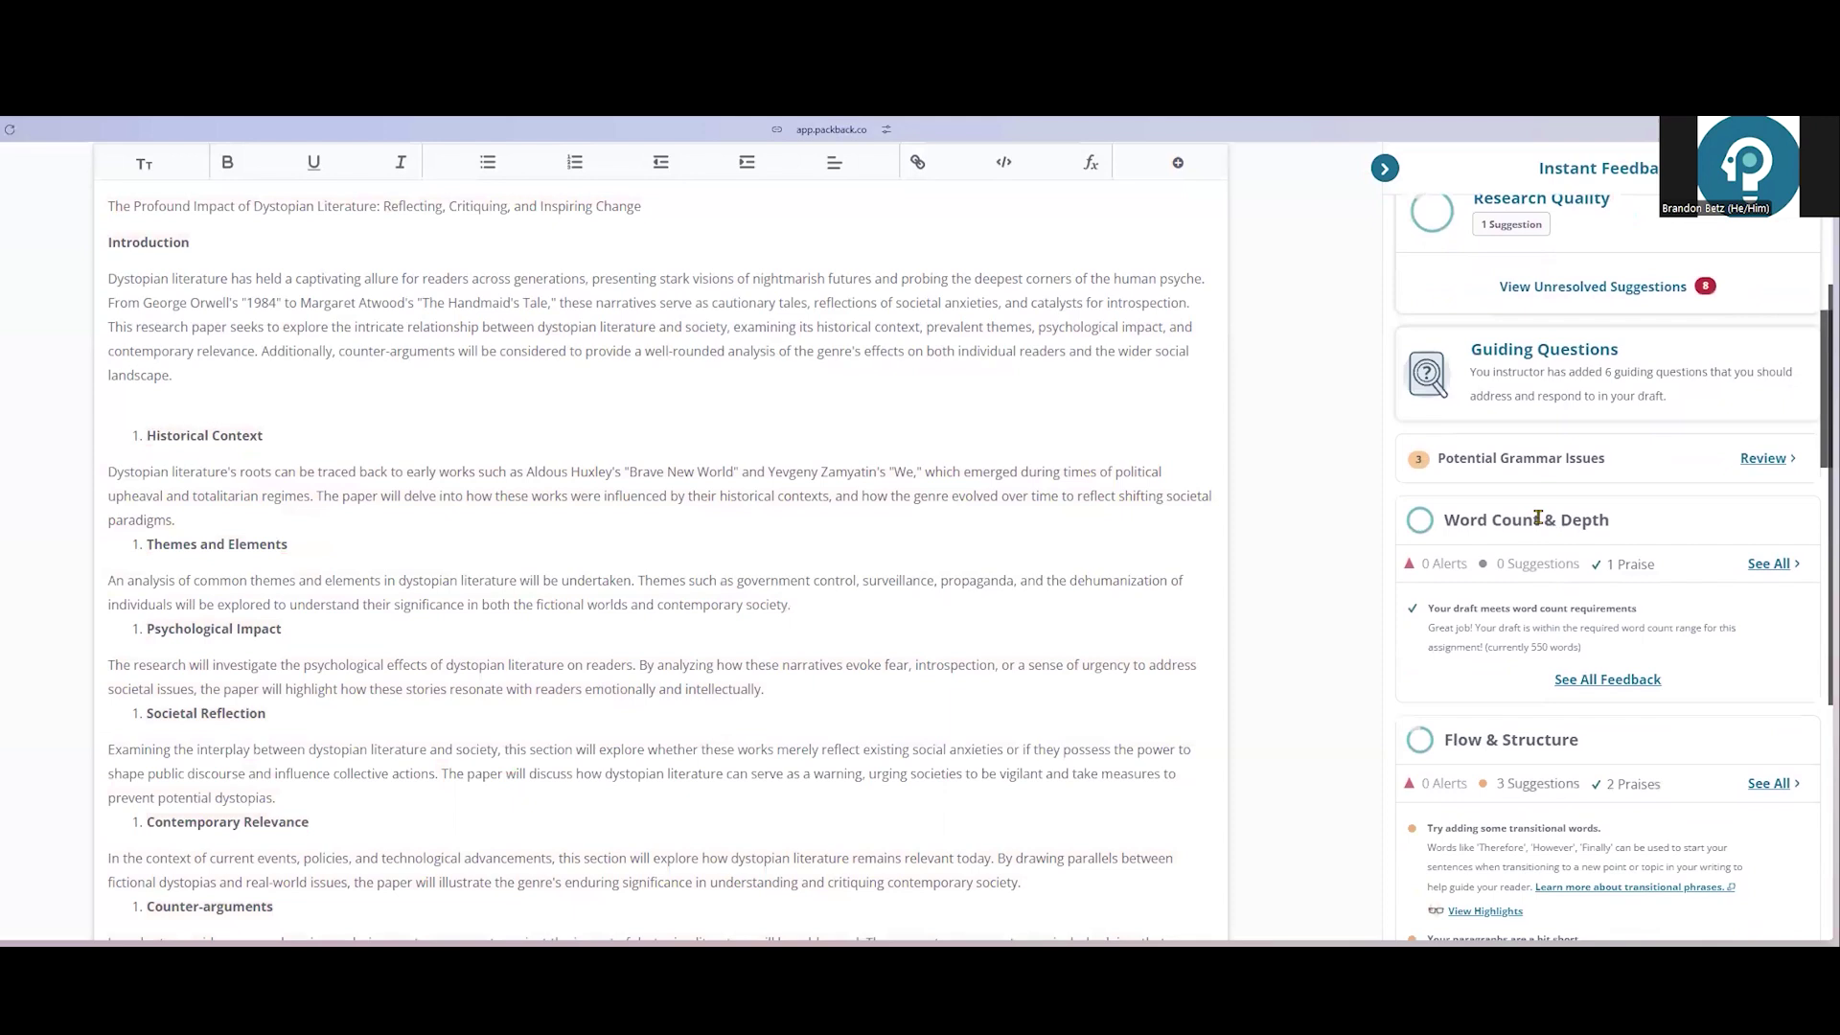
{"action": "scroll", "coordinate": [597, 310], "scroll_direction": "up", "scroll_amount": 3}
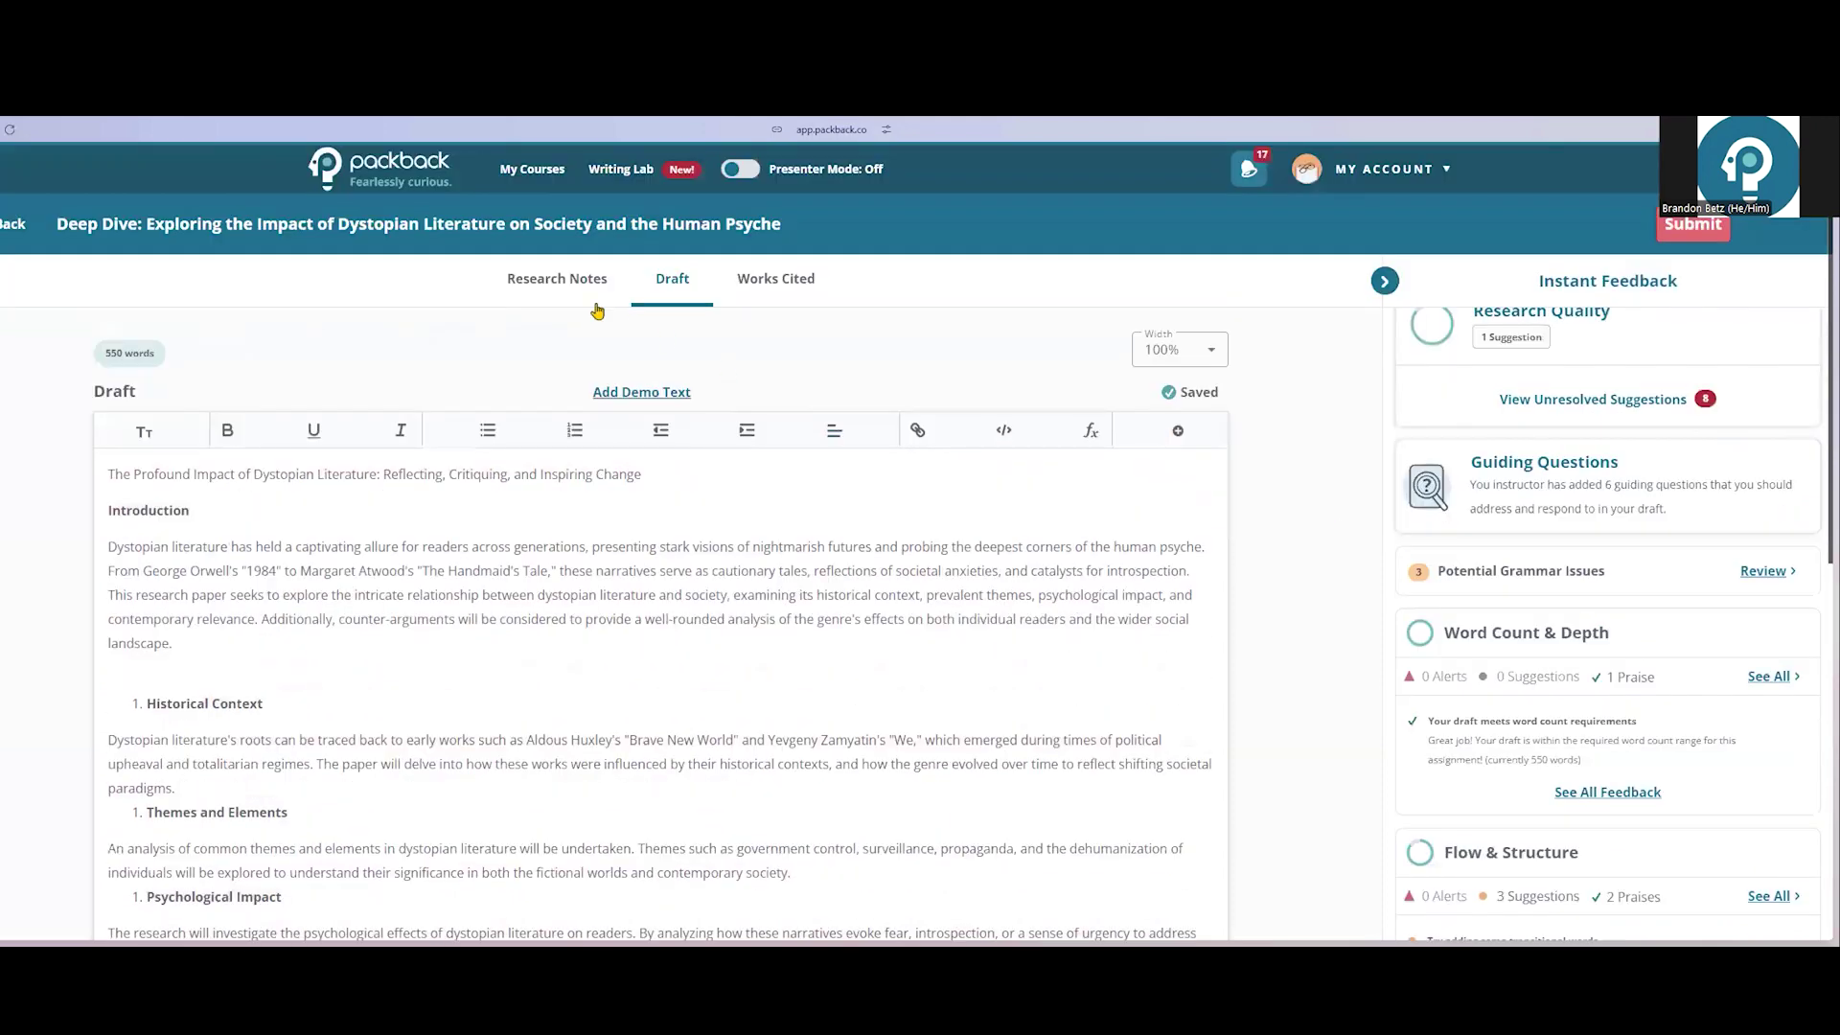
{"action": "left_click", "coordinate": [582, 289]}
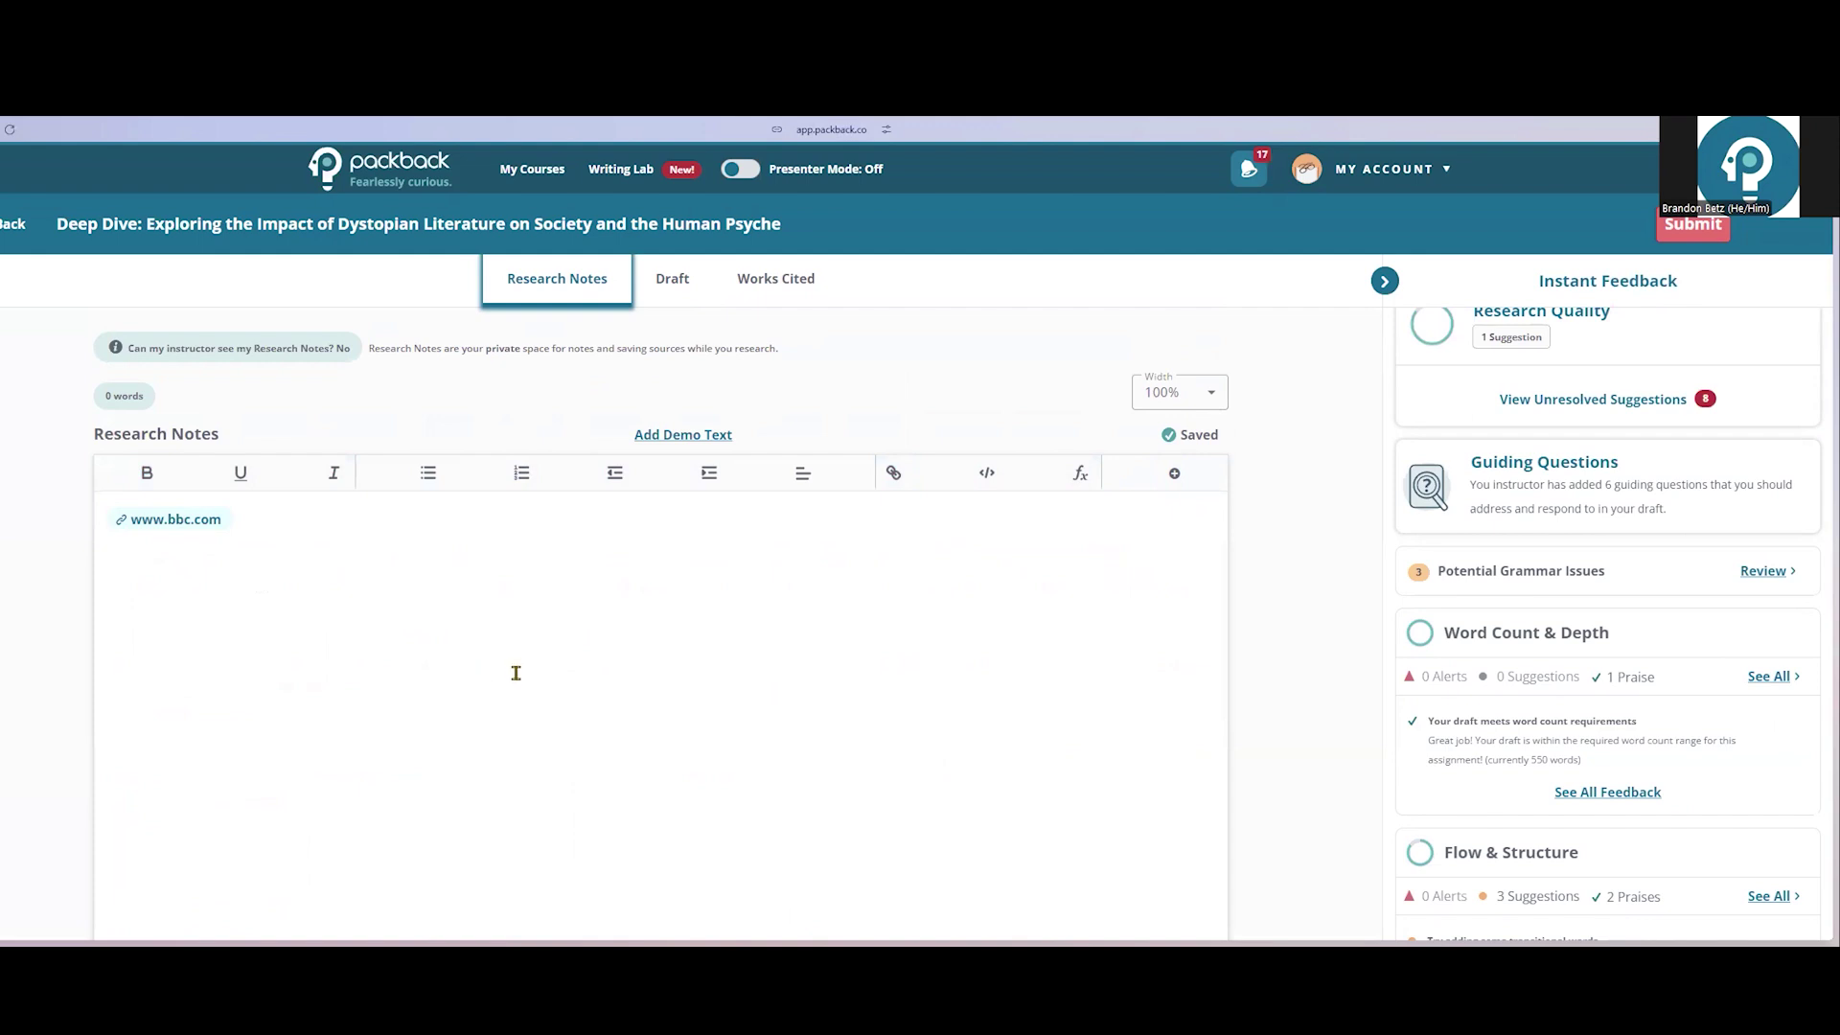
{"action": "left_click", "coordinate": [128, 521]}
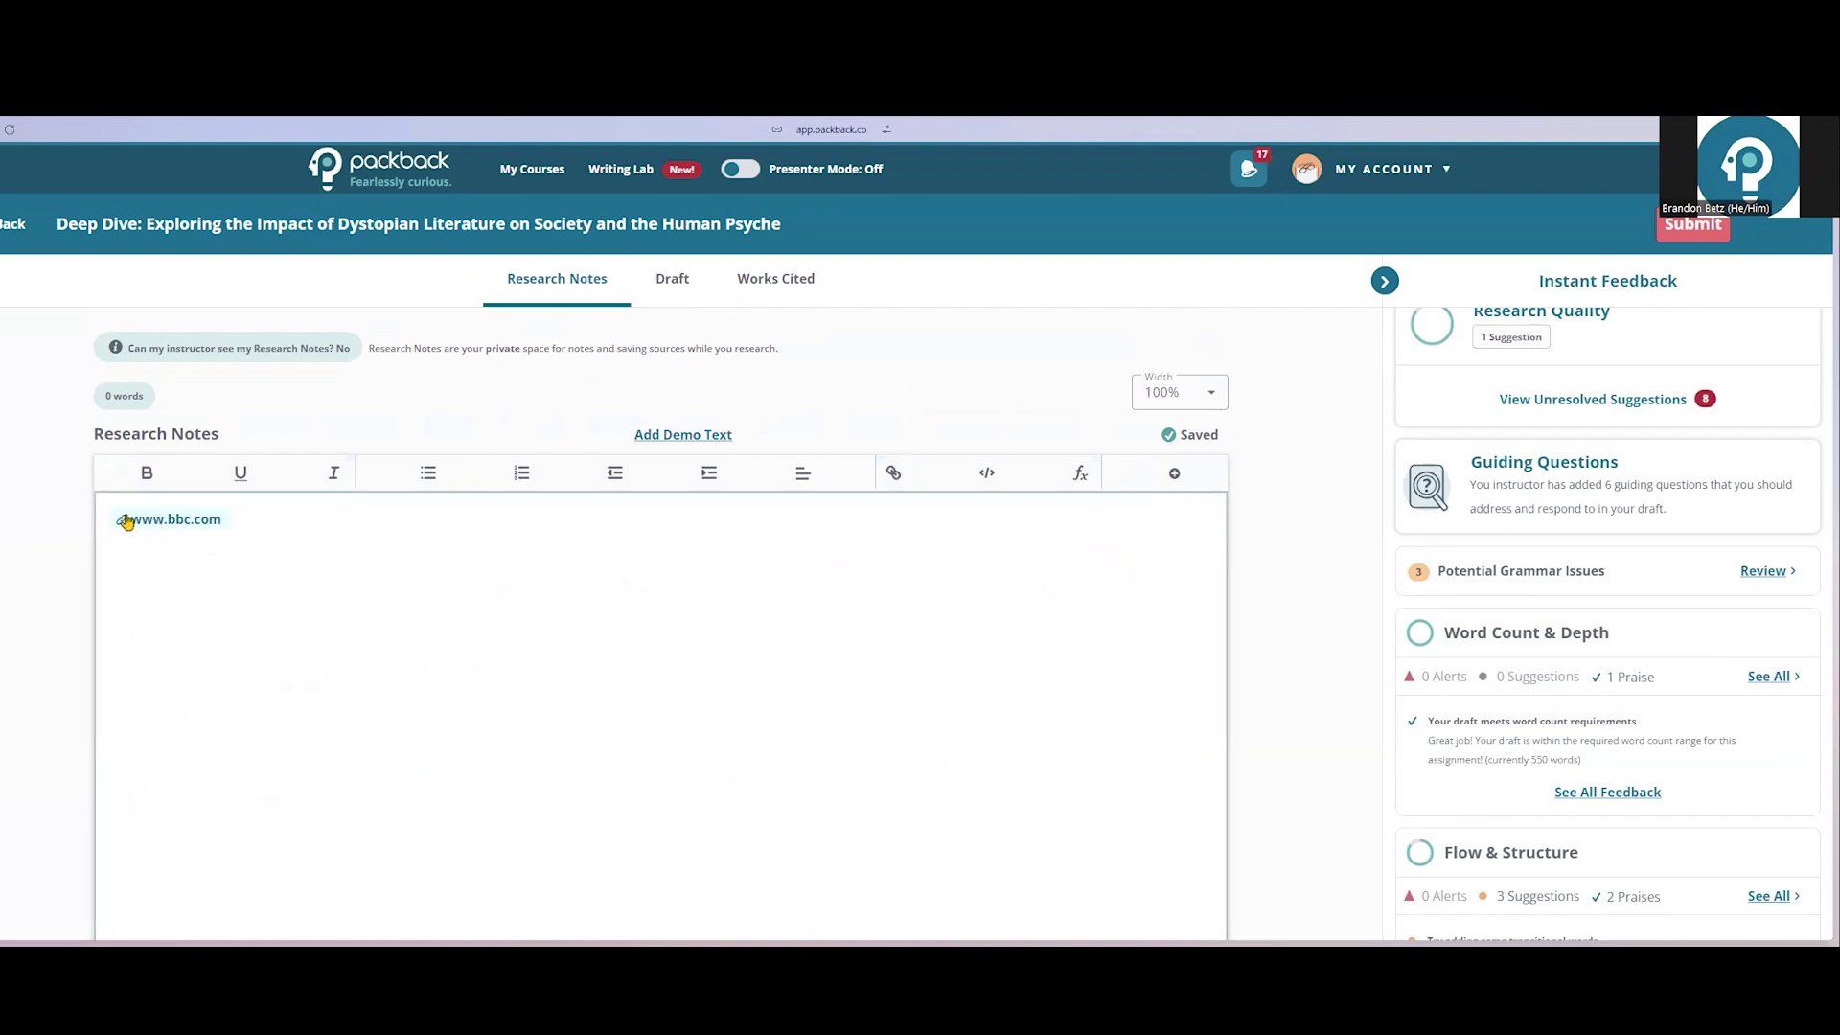
{"action": "double_click", "coordinate": [128, 521]}
{"action": "left_click", "coordinate": [174, 525]}
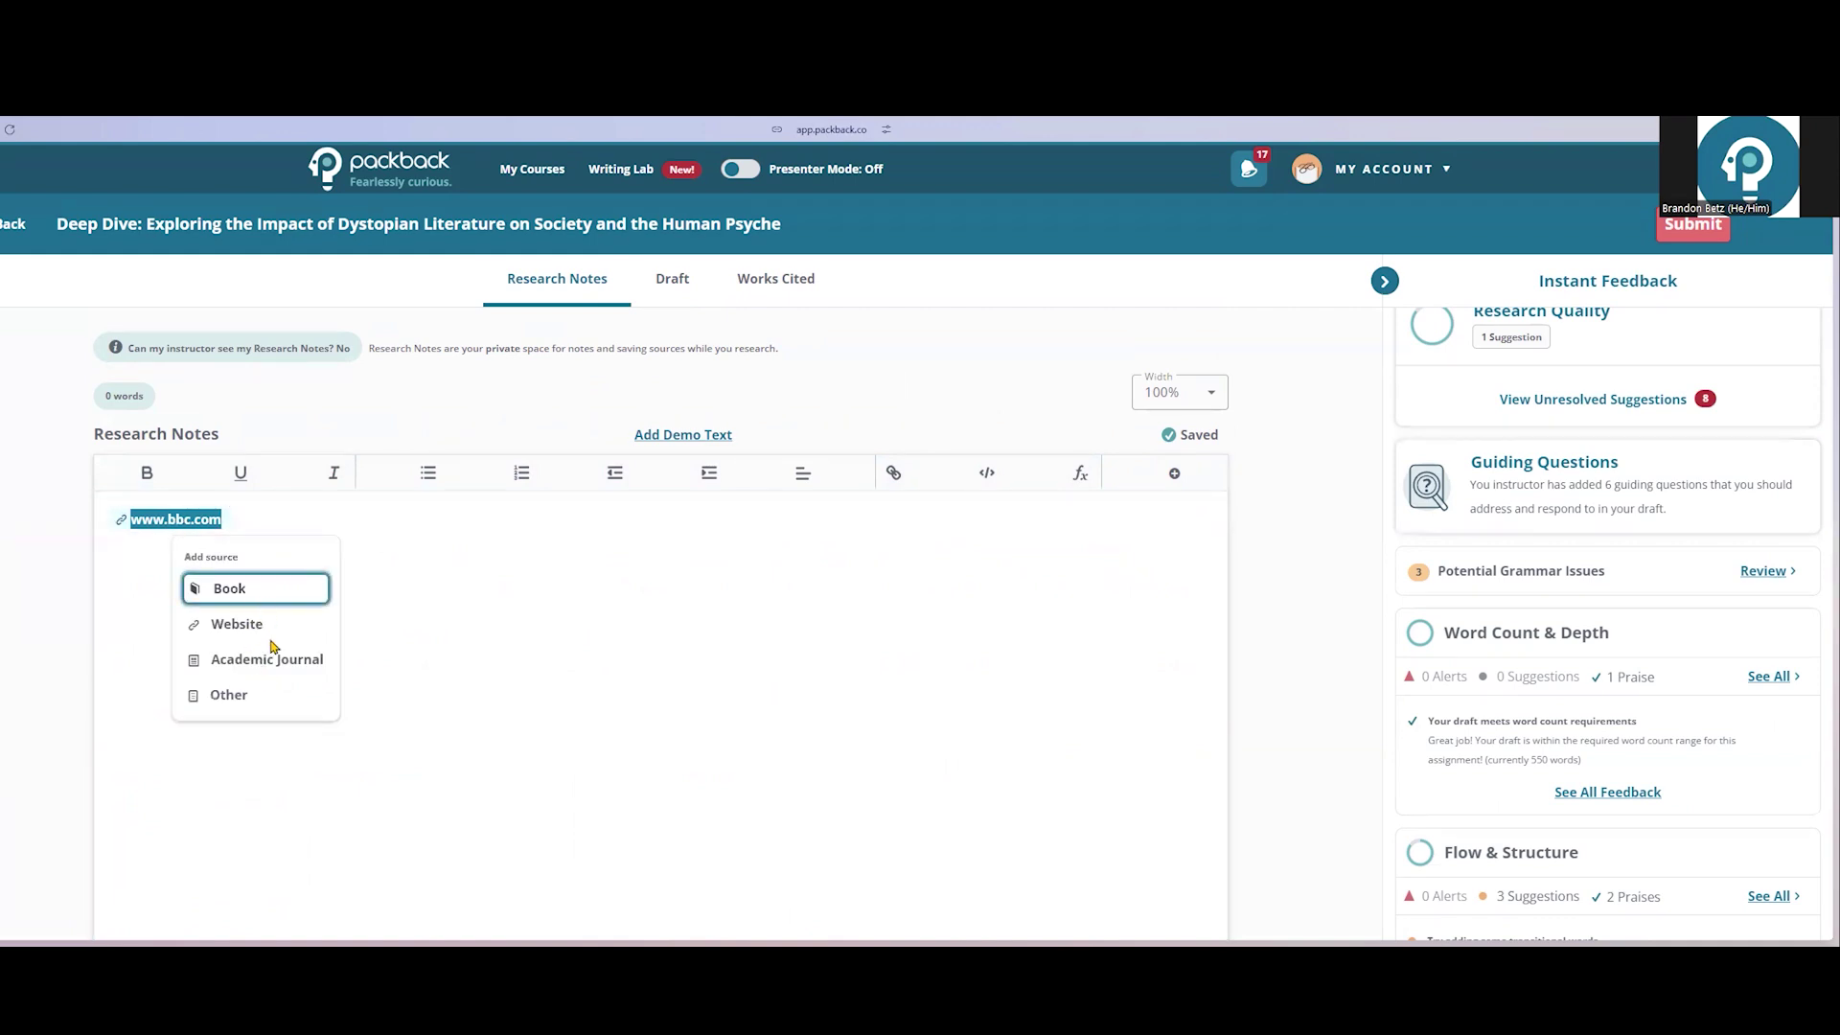
{"action": "left_click", "coordinate": [657, 583]}
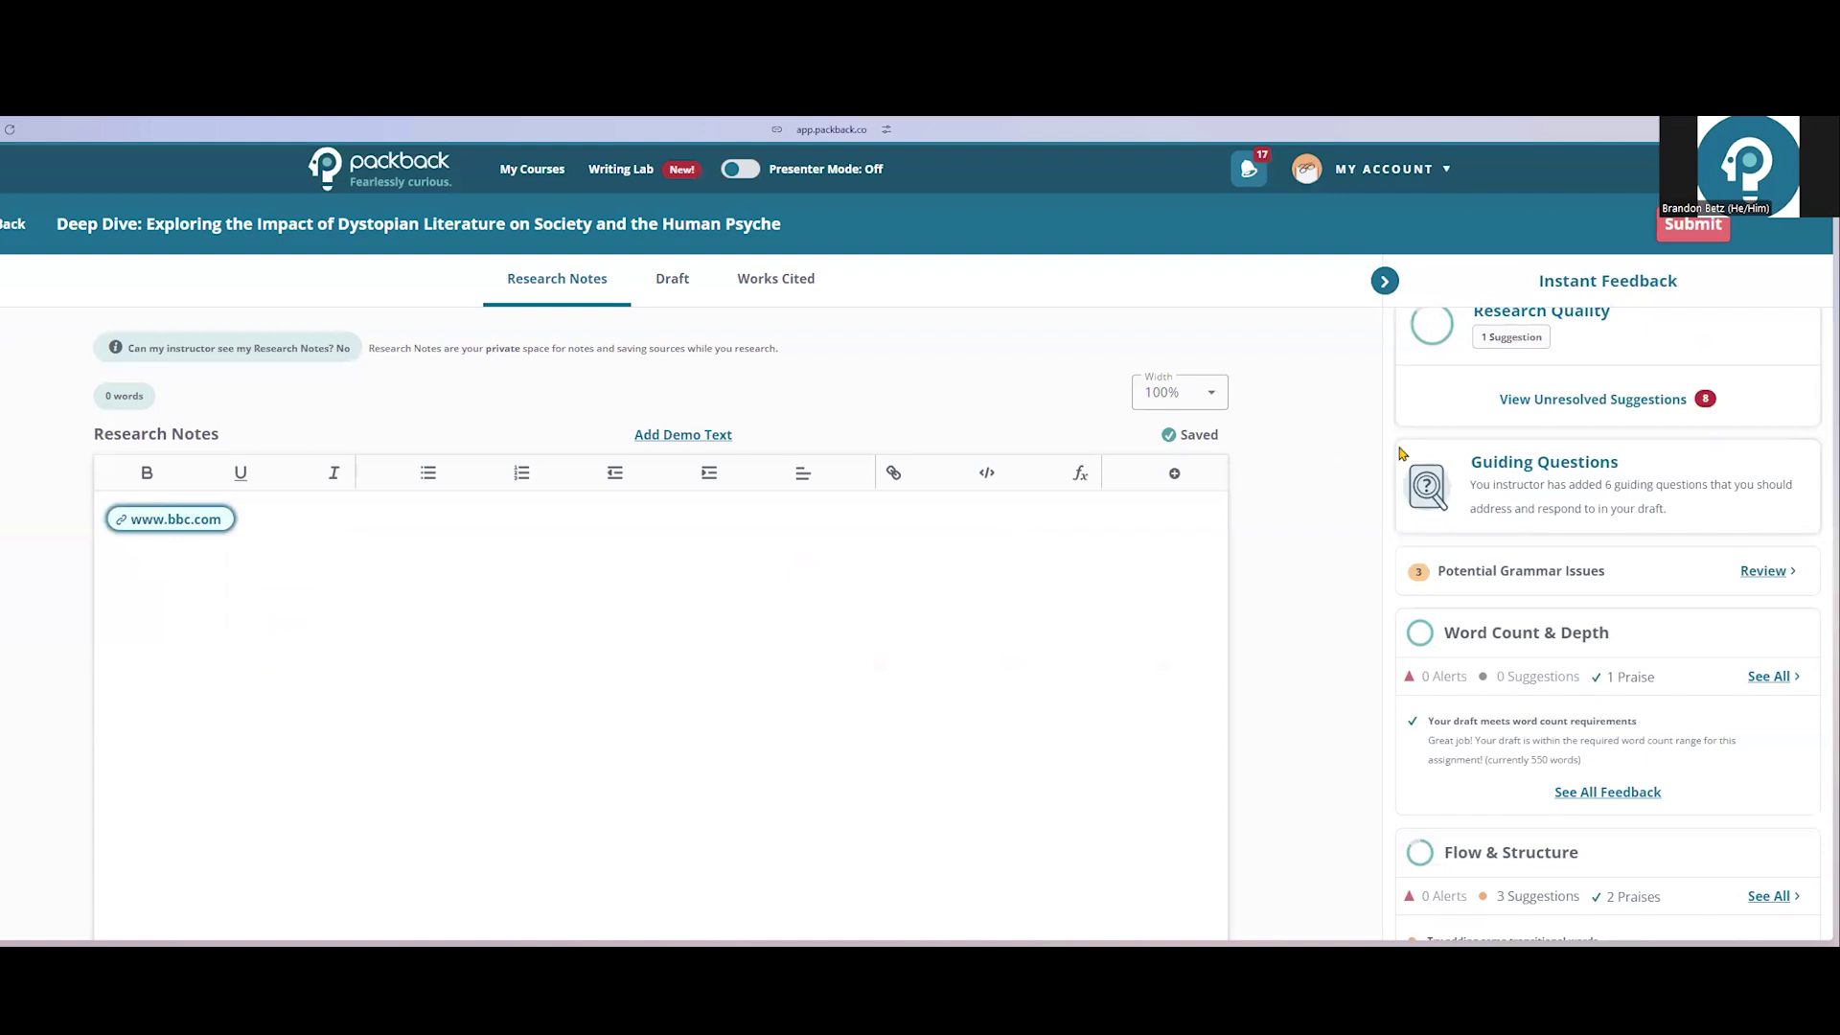
{"action": "scroll", "coordinate": [1624, 508], "scroll_direction": "up", "scroll_amount": 2}
{"action": "scroll", "coordinate": [1624, 508], "scroll_direction": "up", "scroll_amount": 3}
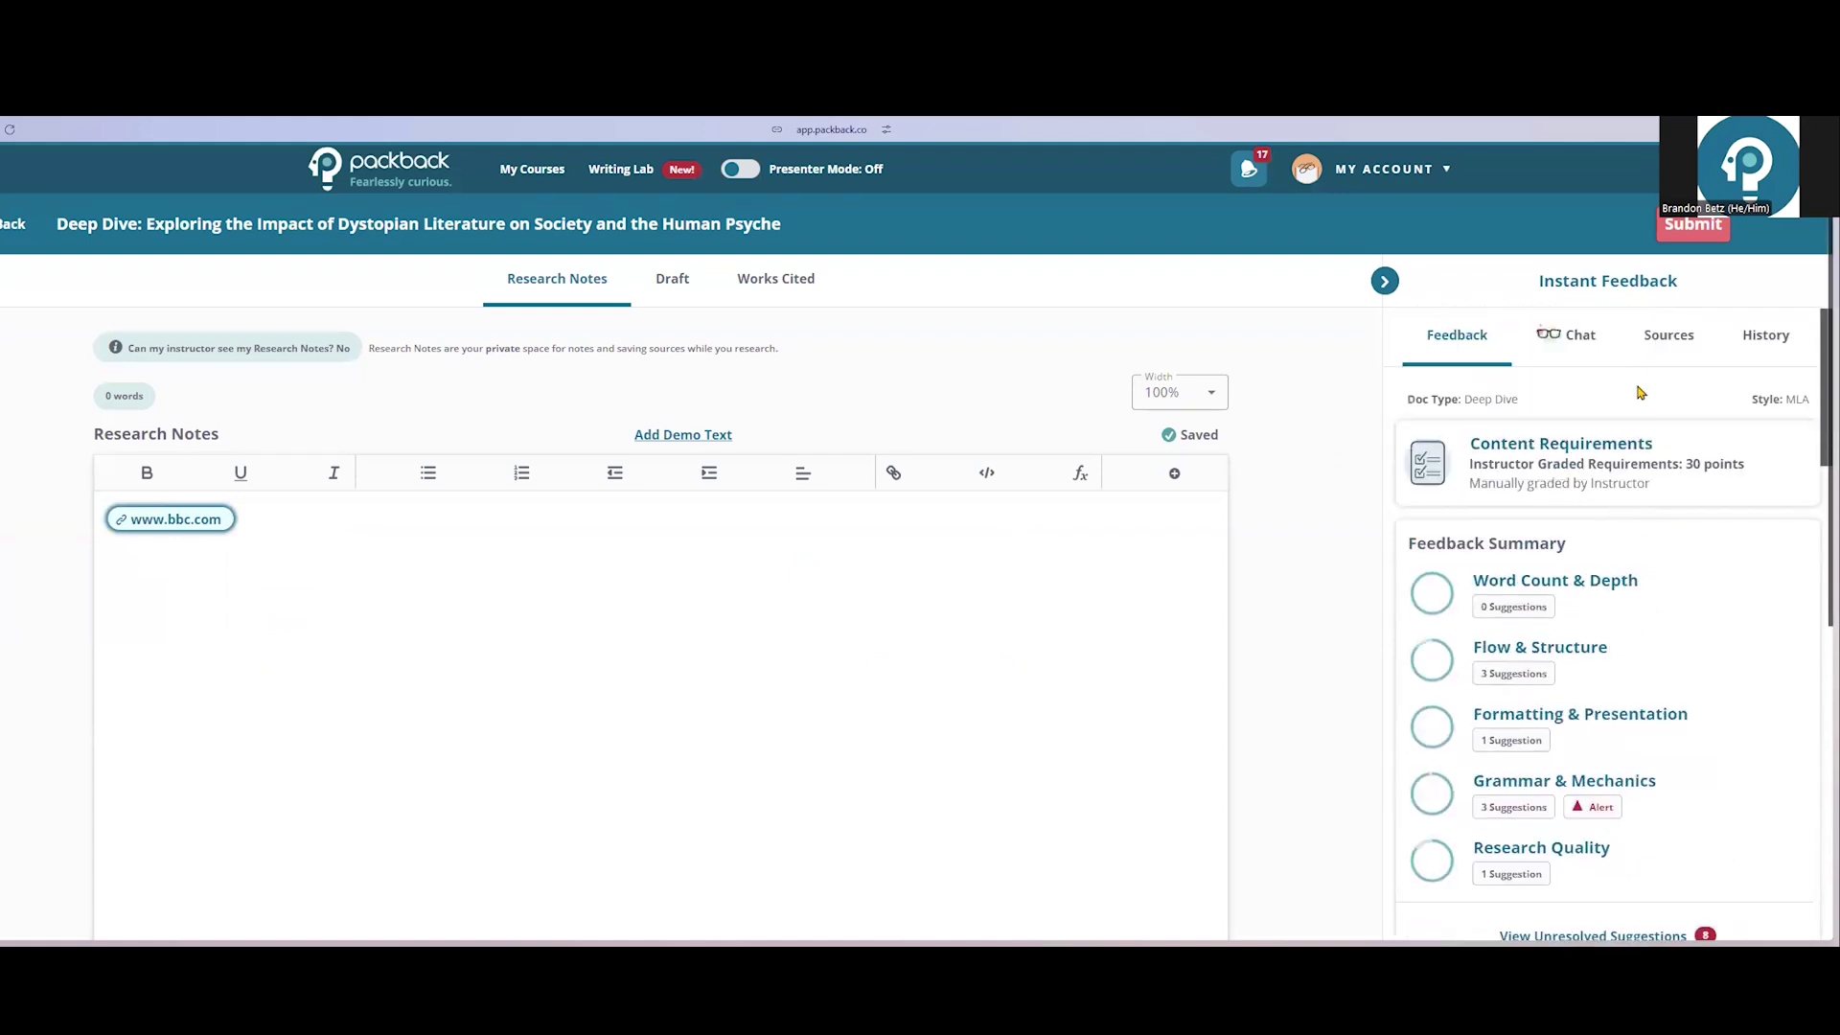
Step: Show the paper's Sources list and open the BBC - Homepage source's credibility details
{"action": "left_click", "coordinate": [1664, 337]}
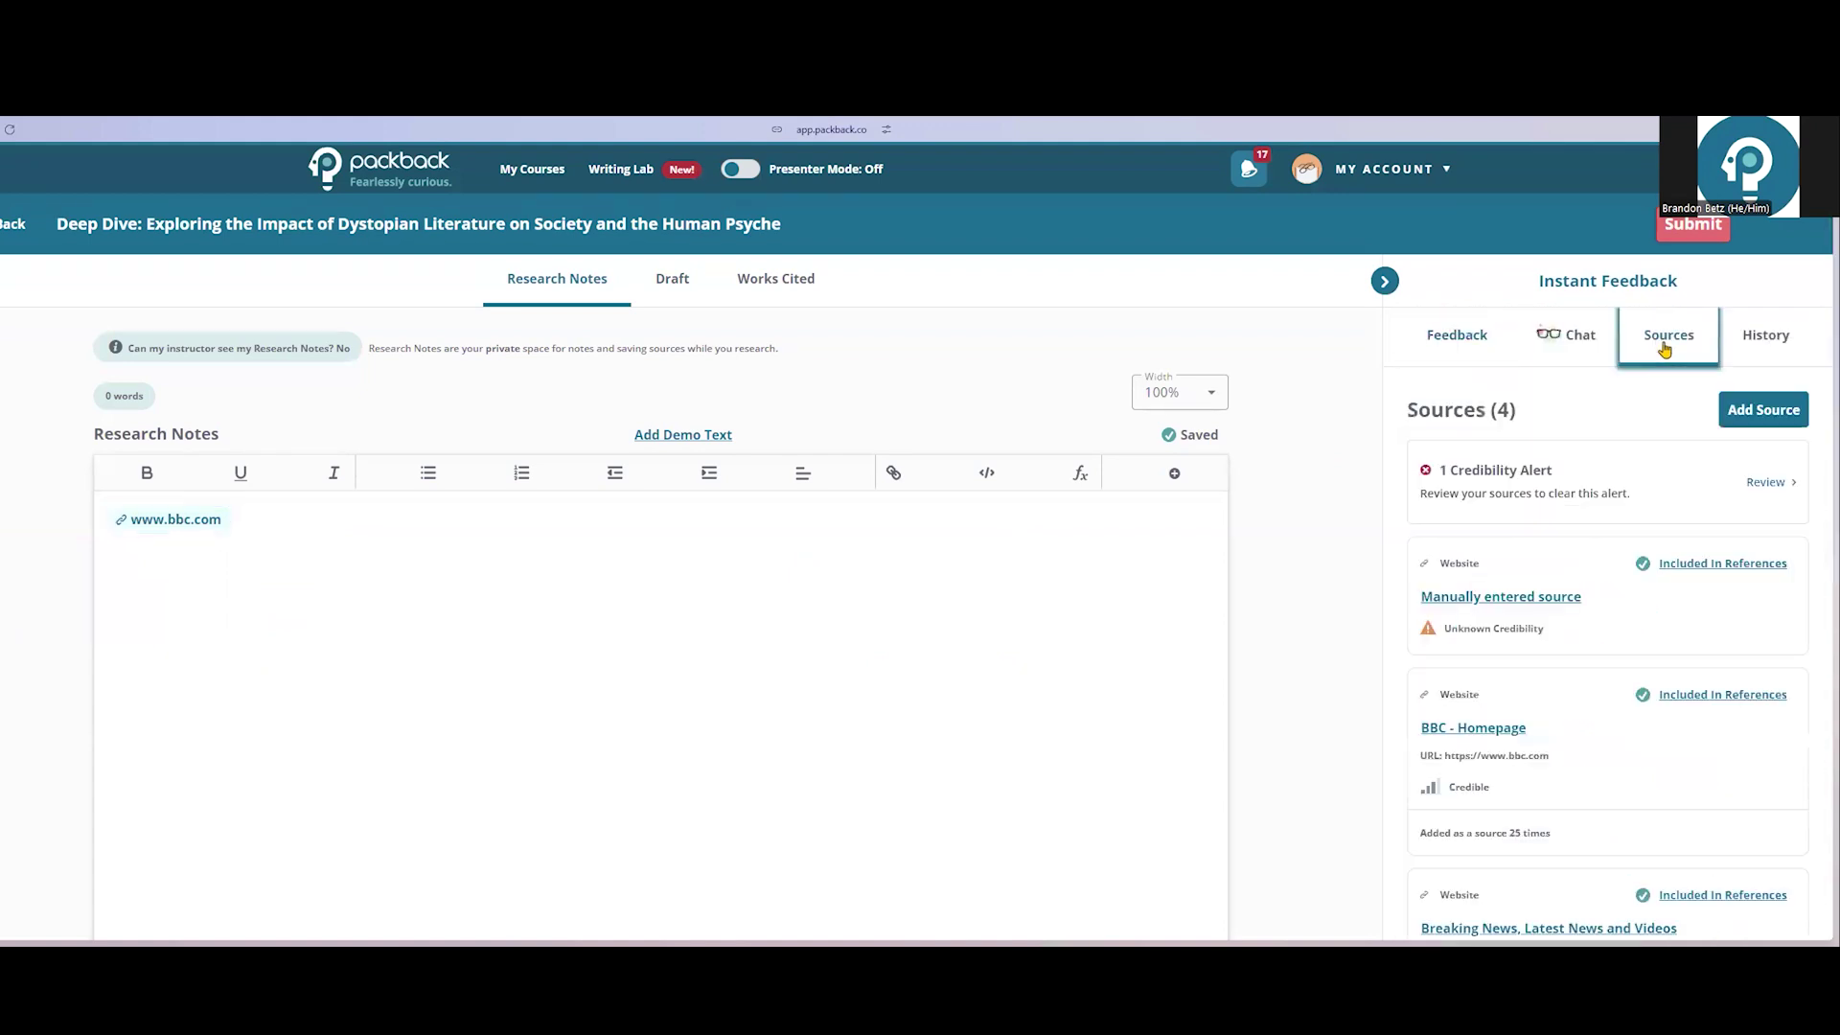
{"action": "scroll", "coordinate": [1633, 461], "scroll_direction": "down", "scroll_amount": 1}
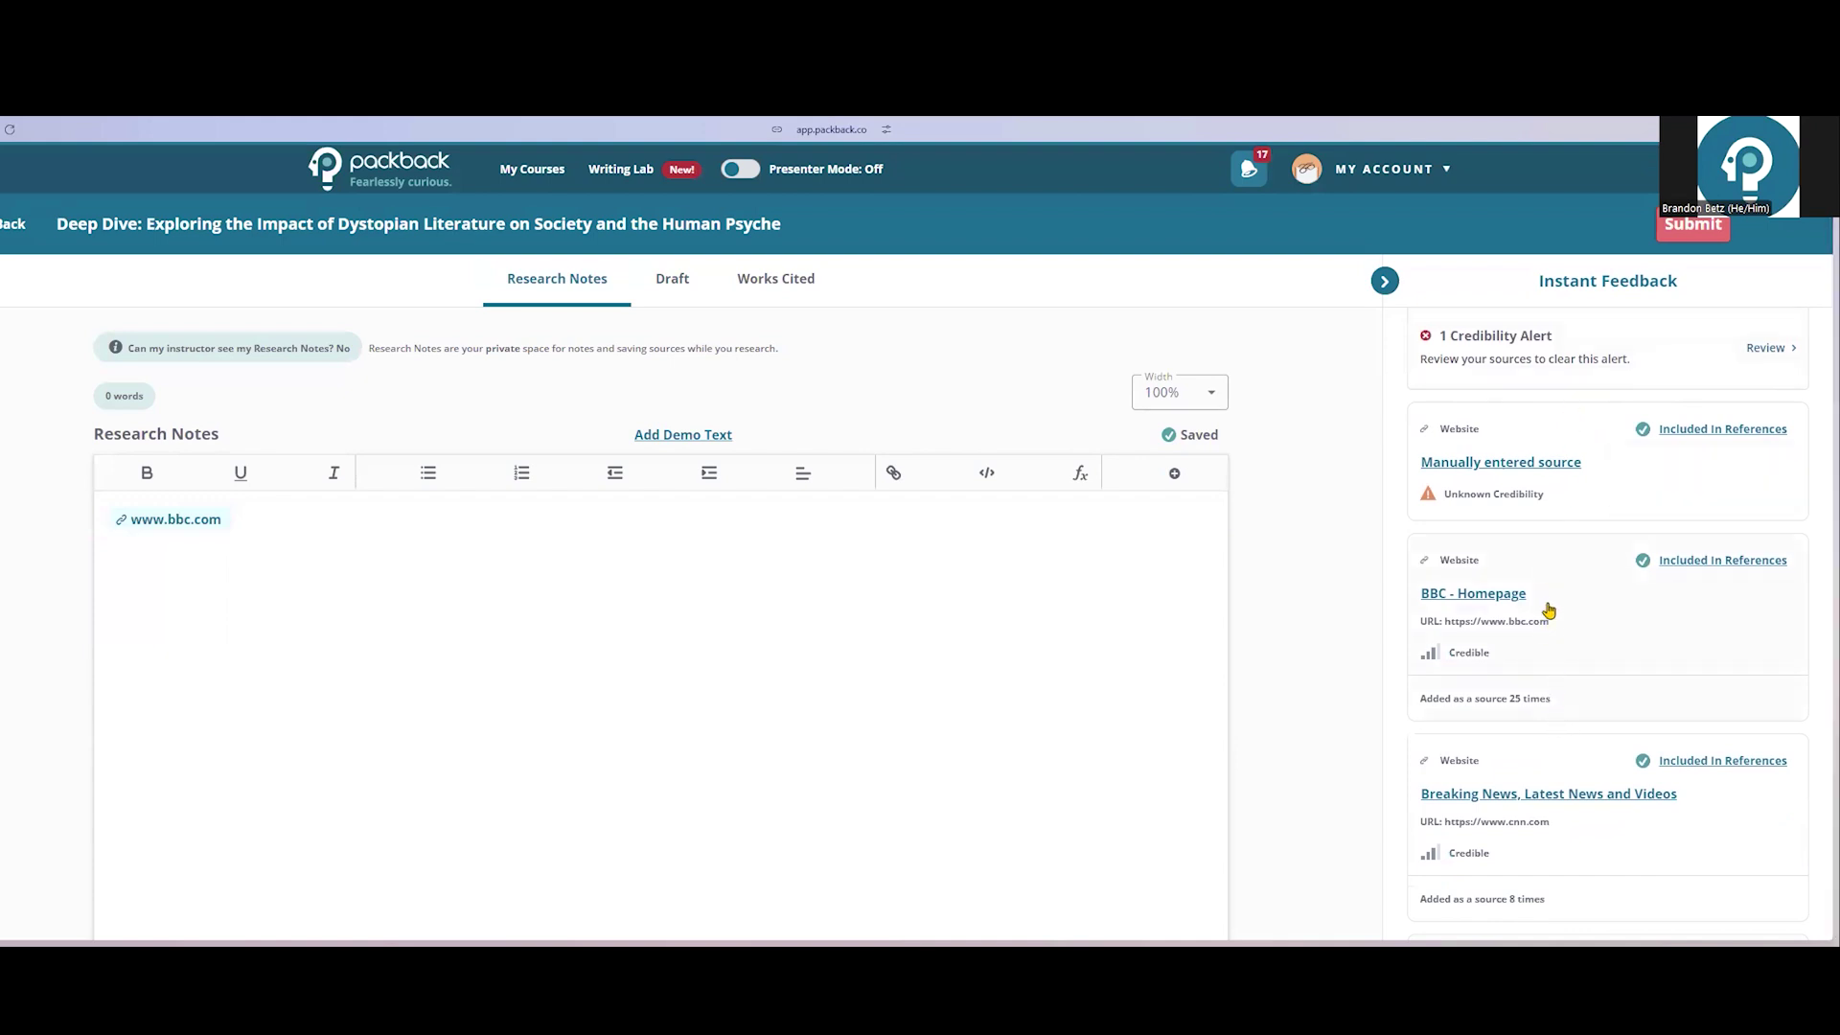
{"action": "scroll", "coordinate": [1549, 609], "scroll_direction": "down", "scroll_amount": 1}
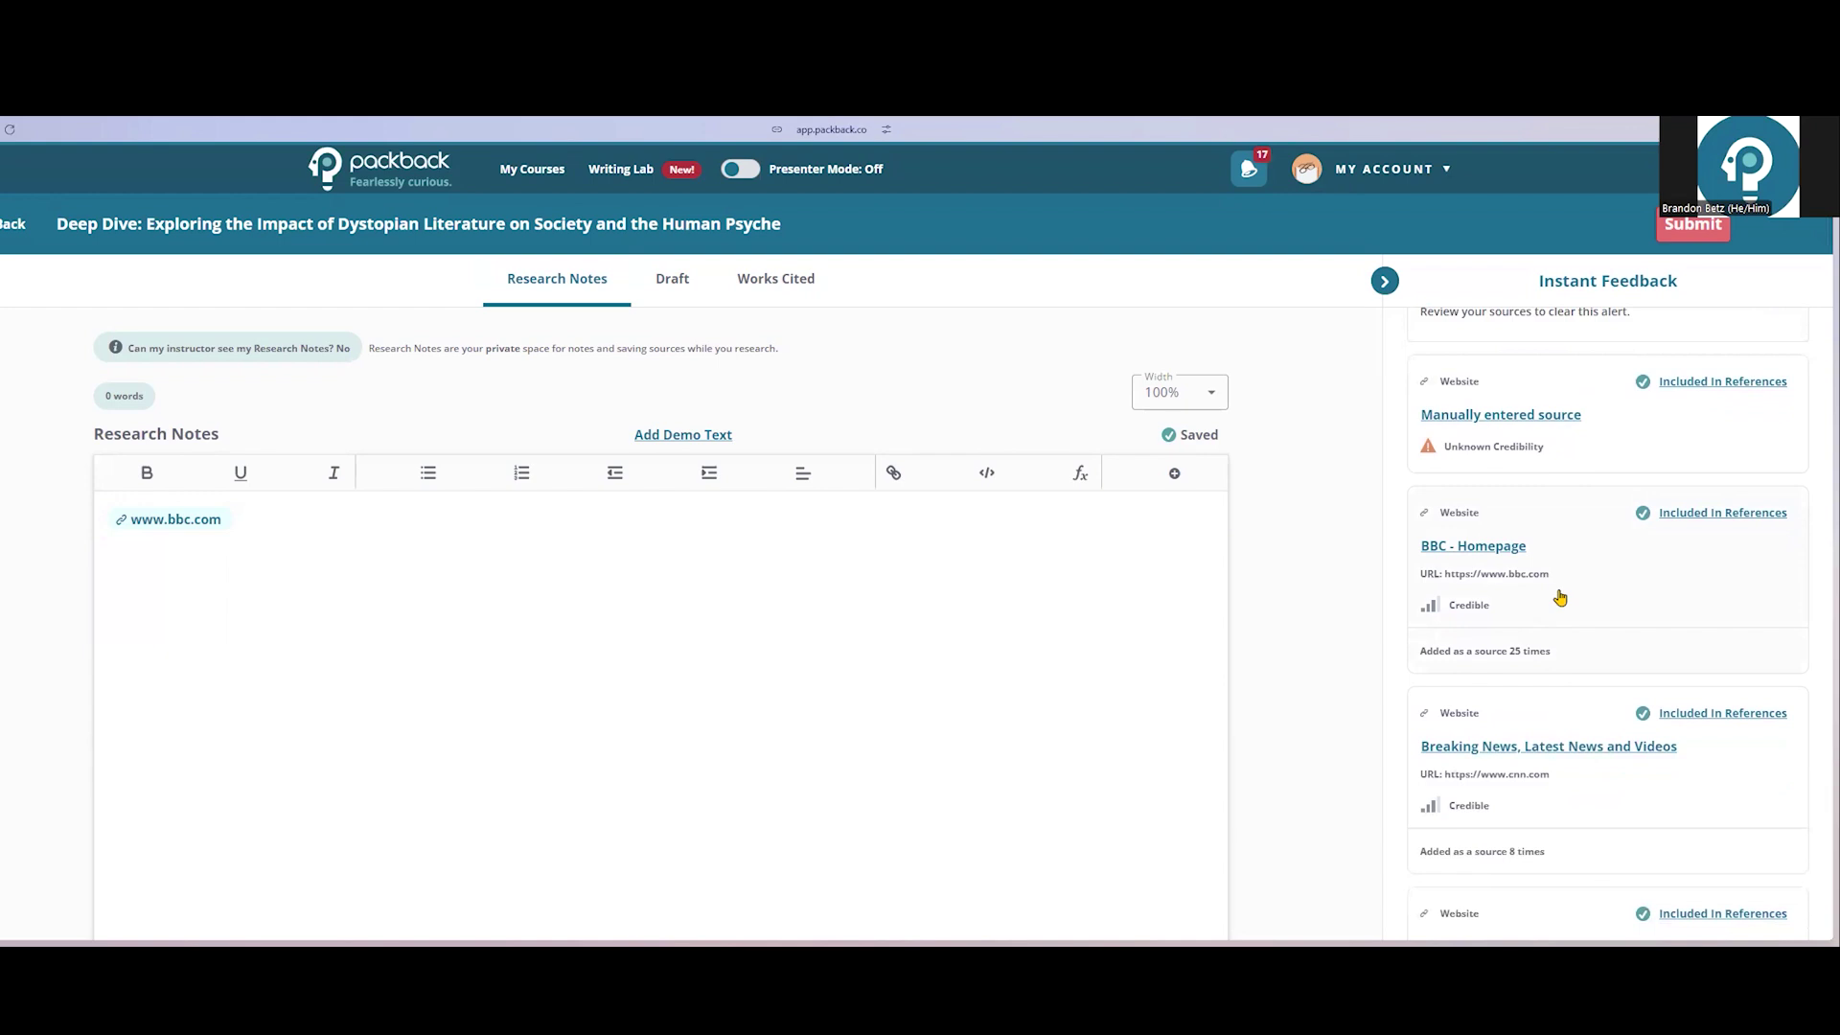
{"action": "left_click", "coordinate": [1607, 573]}
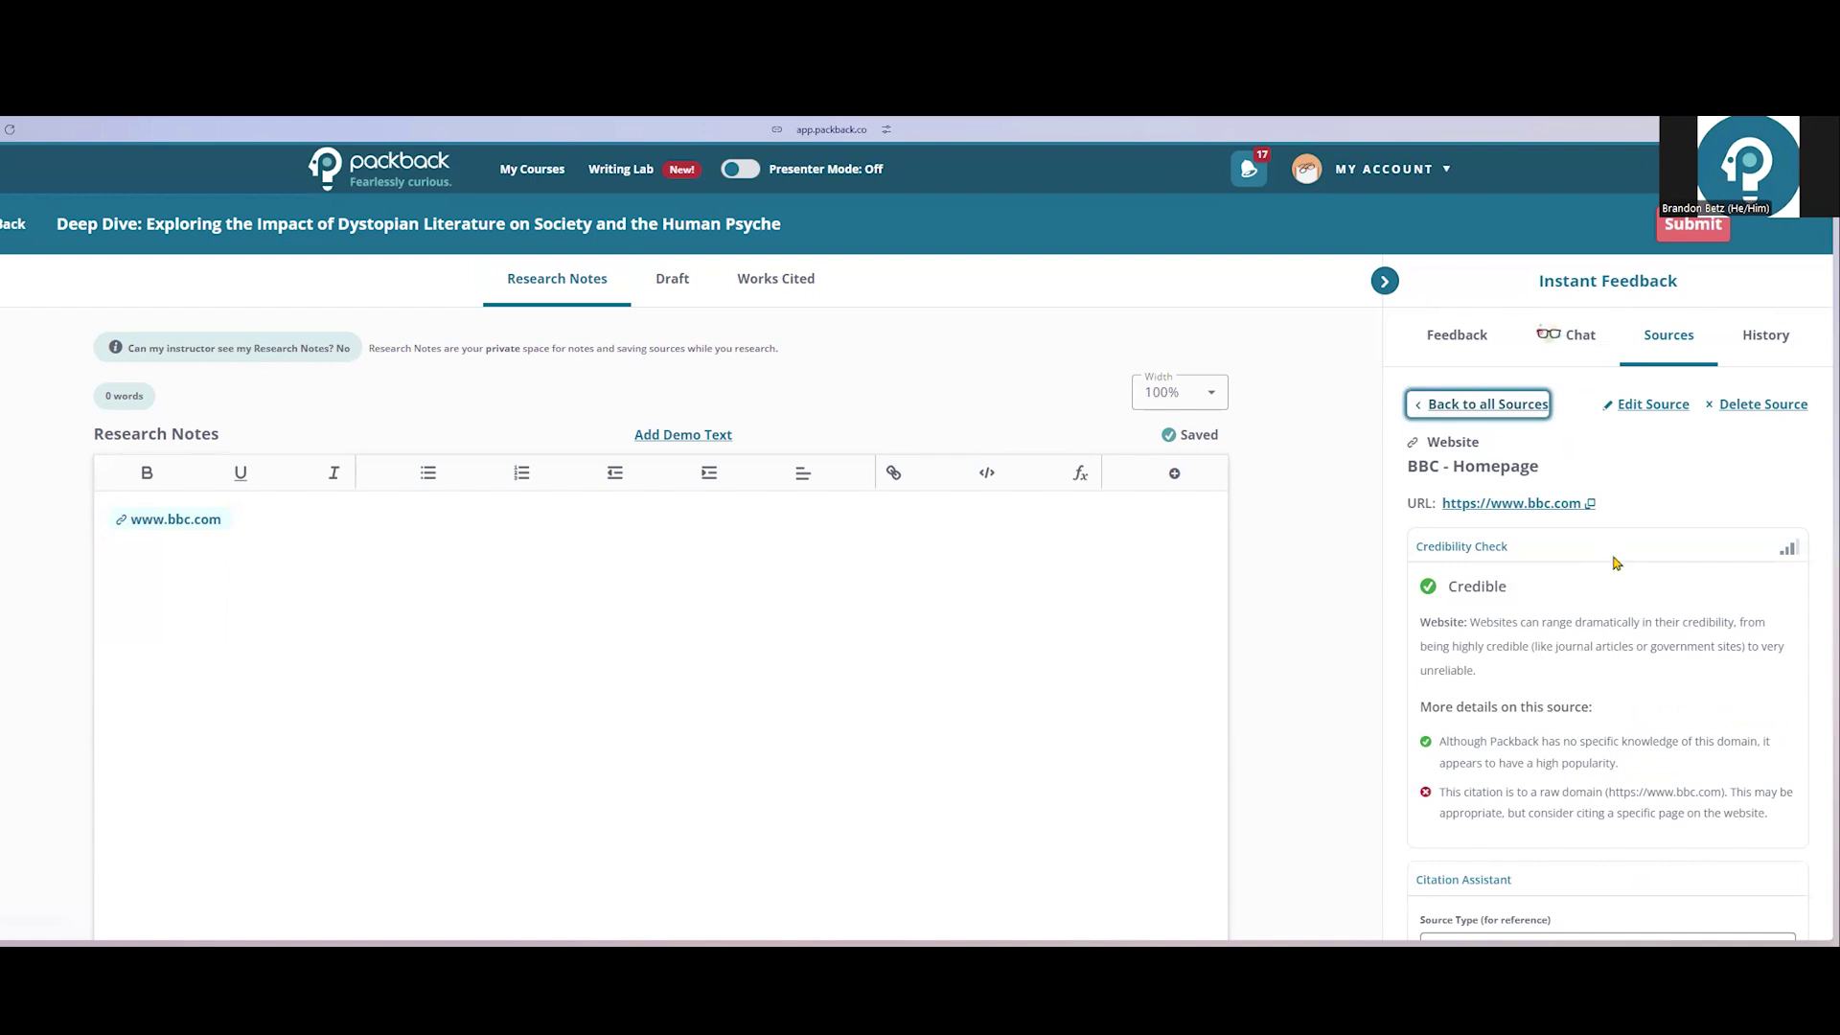
{"action": "scroll", "coordinate": [1617, 563], "scroll_direction": "down", "scroll_amount": 2}
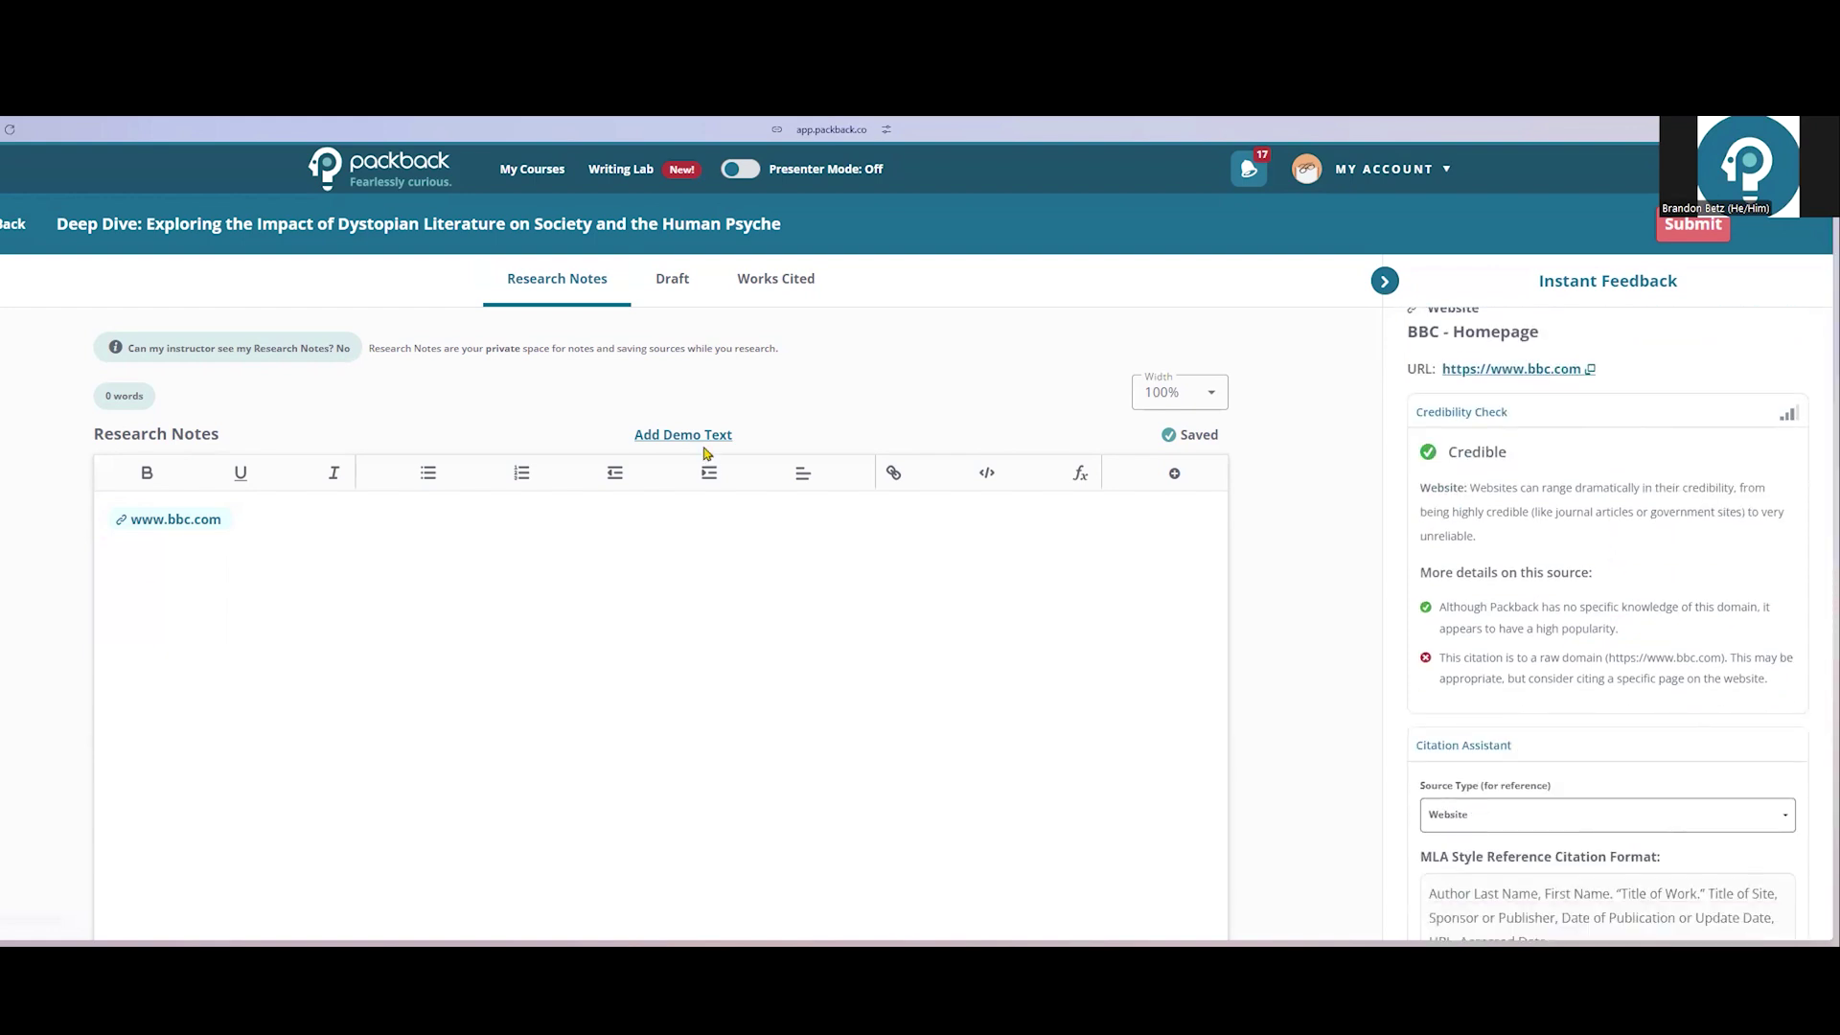
Step: Review the Works Cited list
{"action": "left_click", "coordinate": [786, 287]}
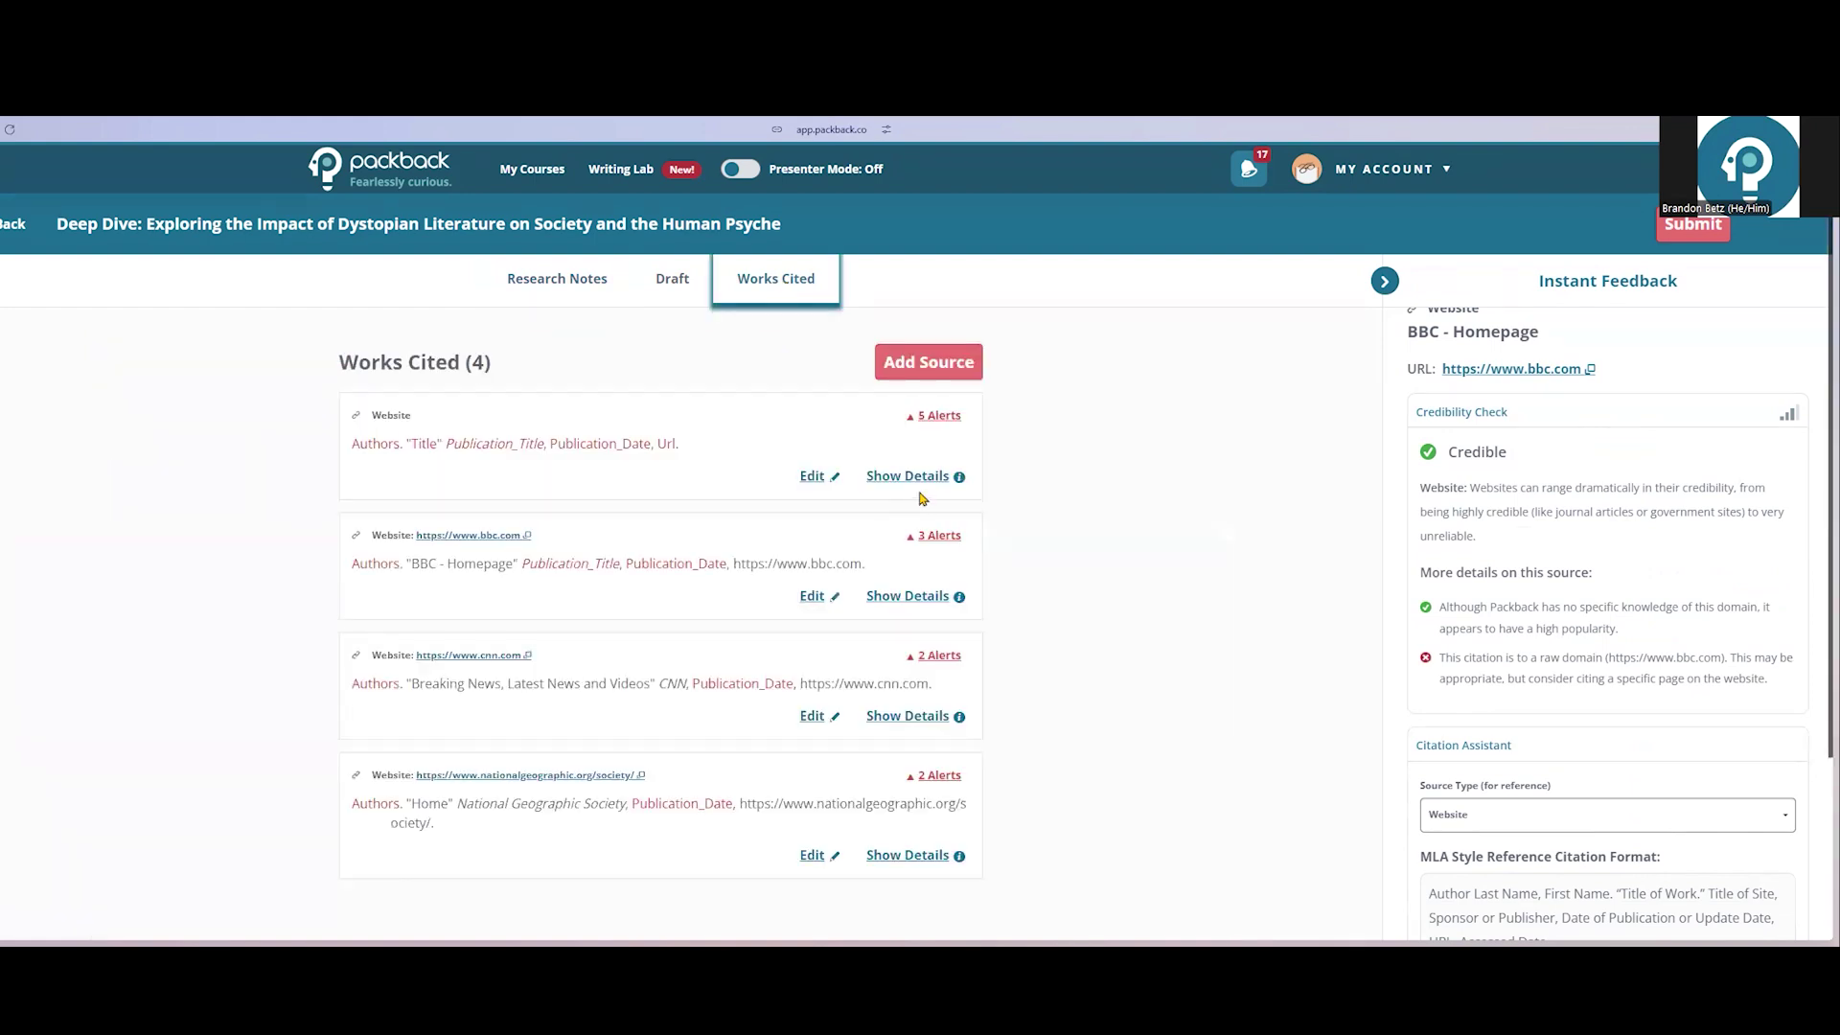
{"action": "scroll", "coordinate": [929, 493], "scroll_direction": "down", "scroll_amount": 2}
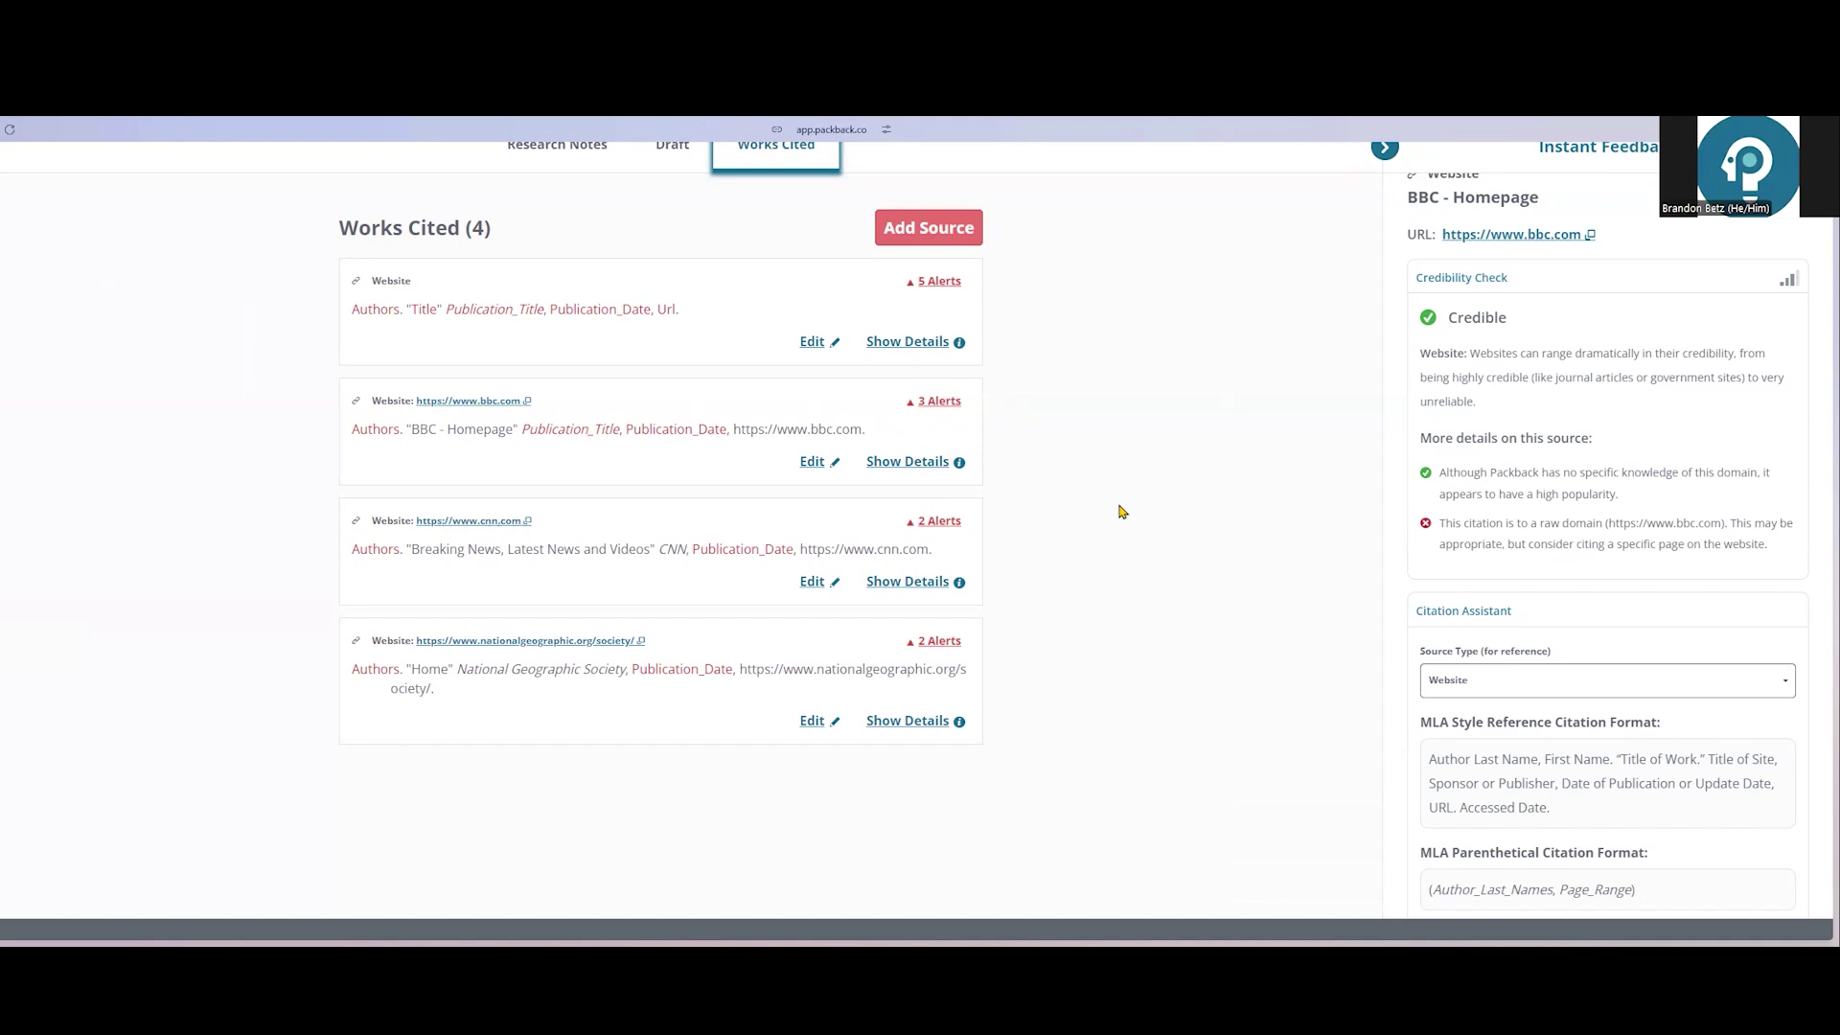
{"action": "scroll", "coordinate": [1129, 479], "scroll_direction": "up", "scroll_amount": 2}
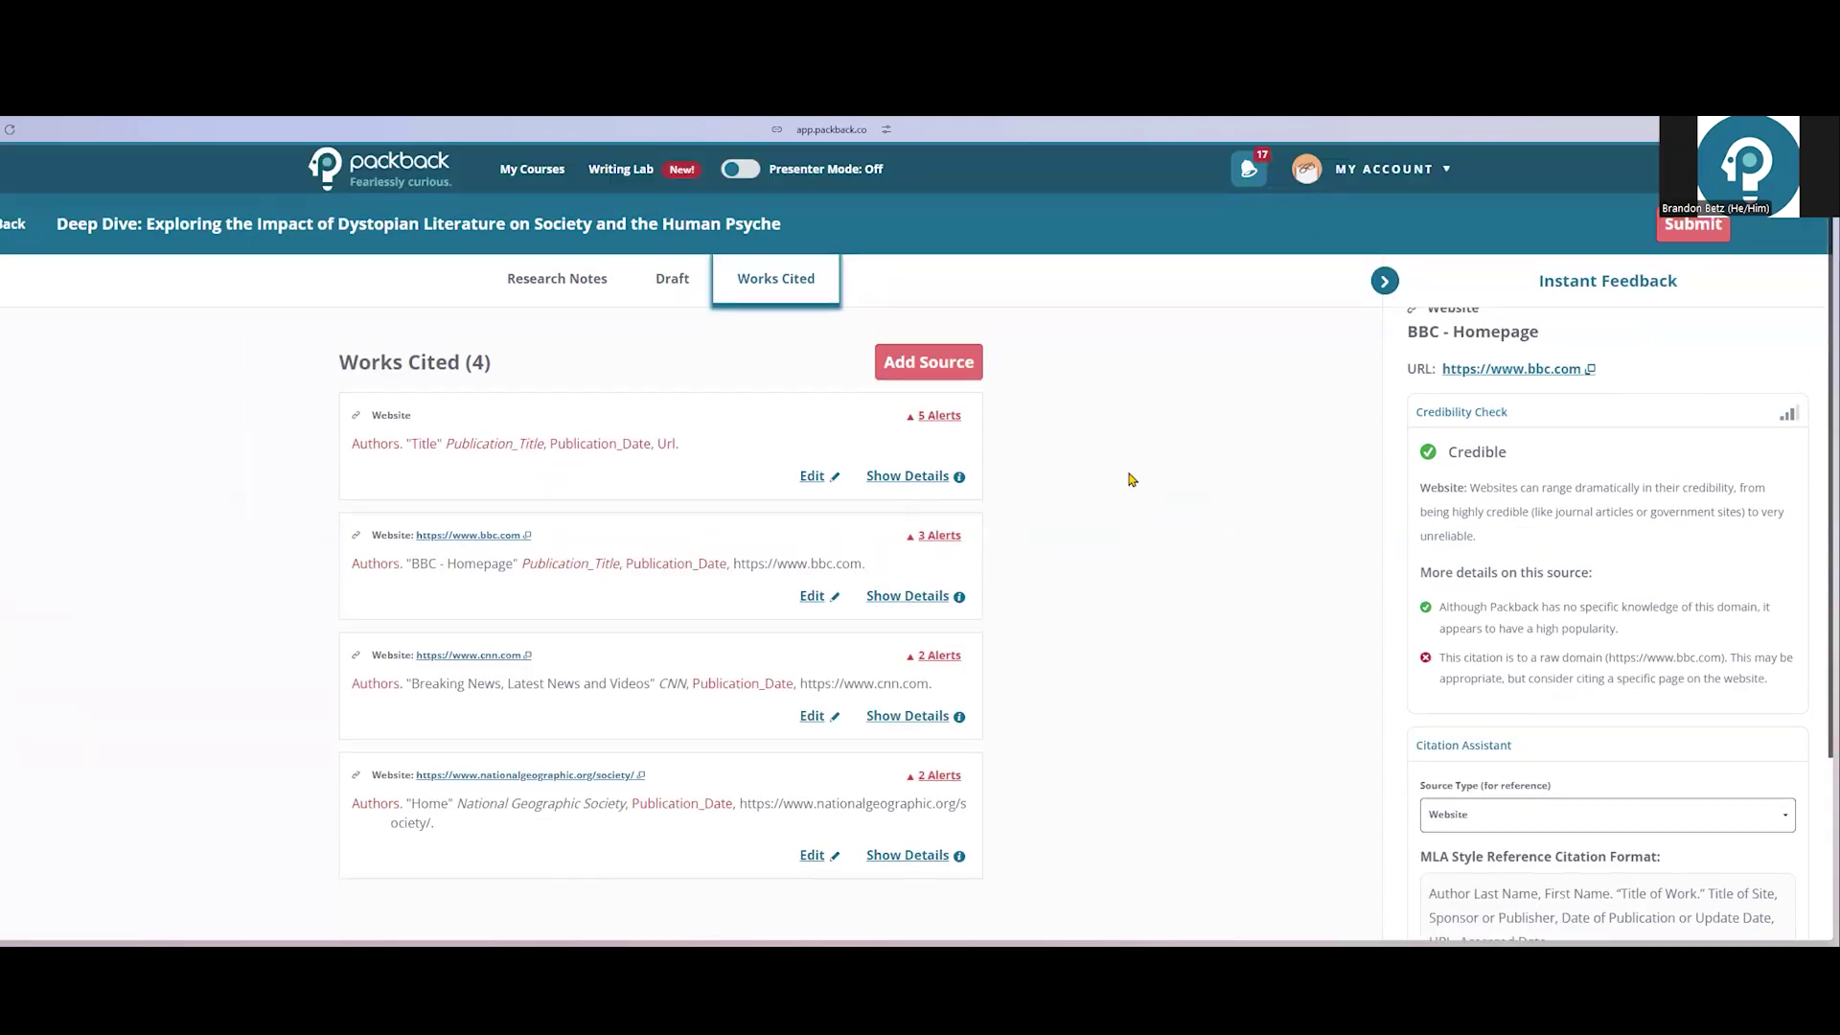
Step: Return to the draft with Instant Feedback showing the Feedback Summary of 8 unresolved suggestions
{"action": "left_click", "coordinate": [662, 288]}
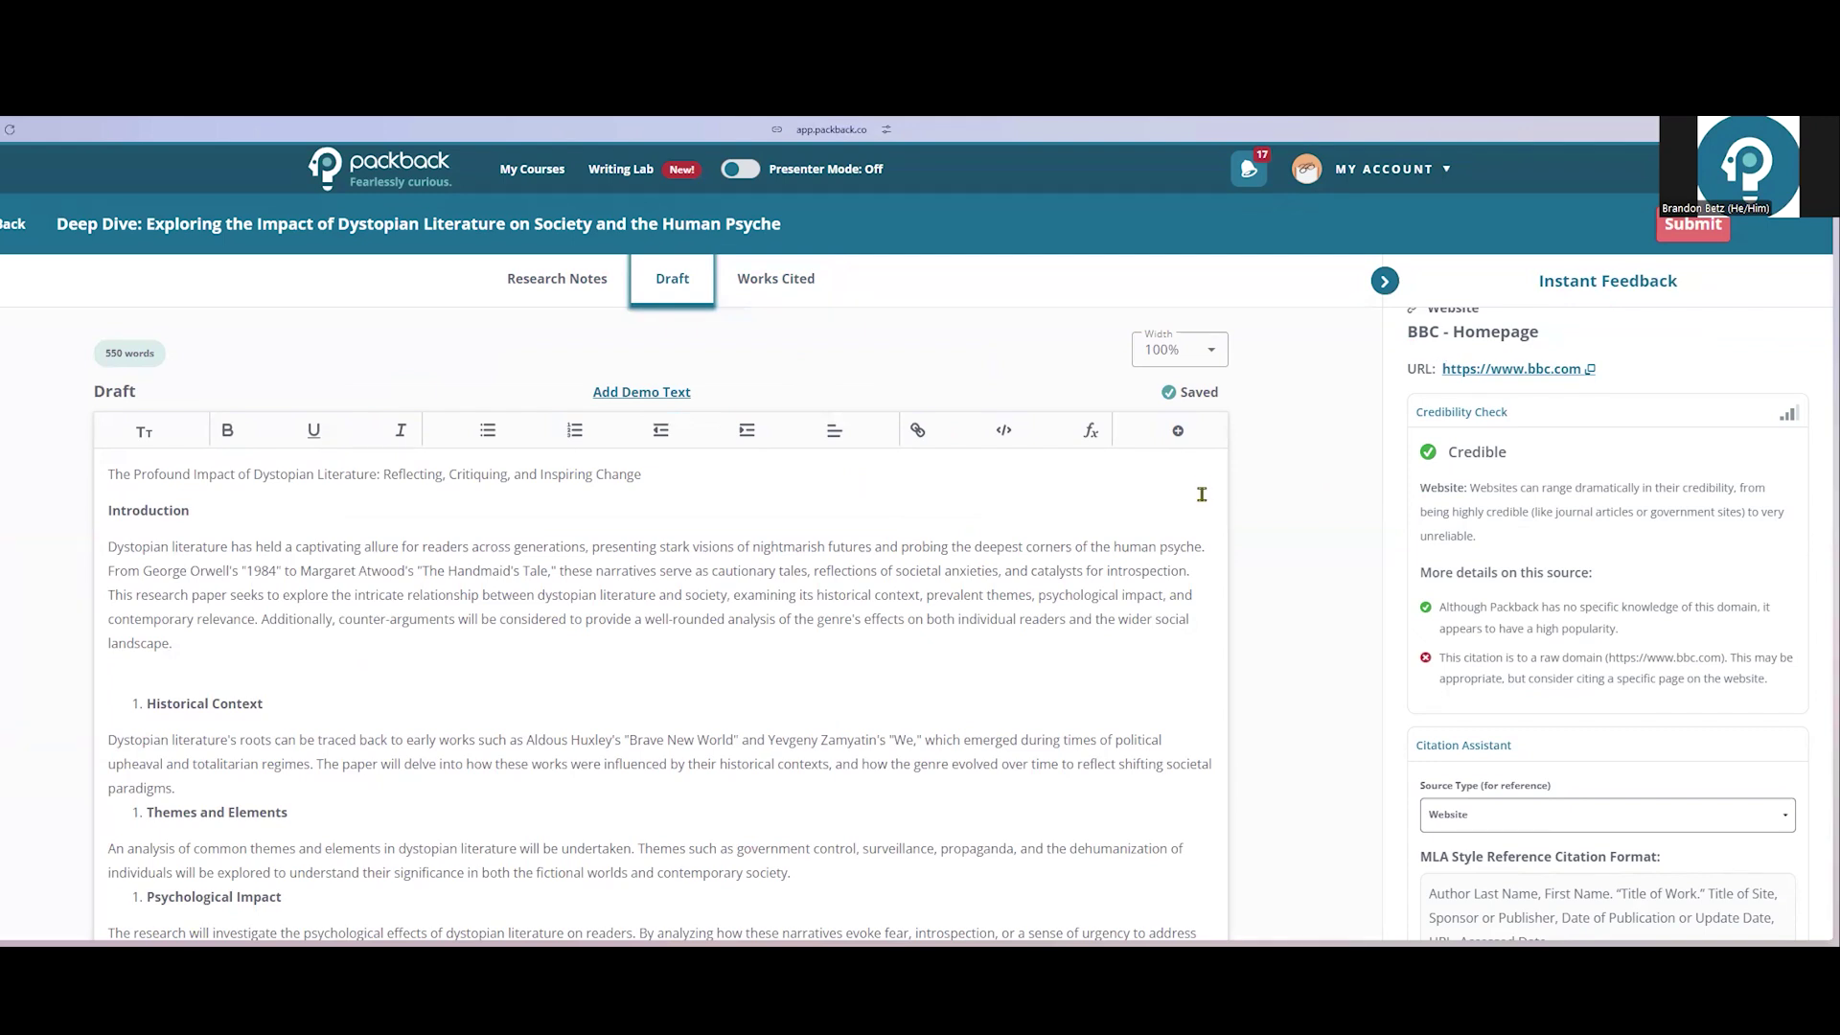
{"action": "scroll", "coordinate": [1464, 398], "scroll_direction": "up", "scroll_amount": 2}
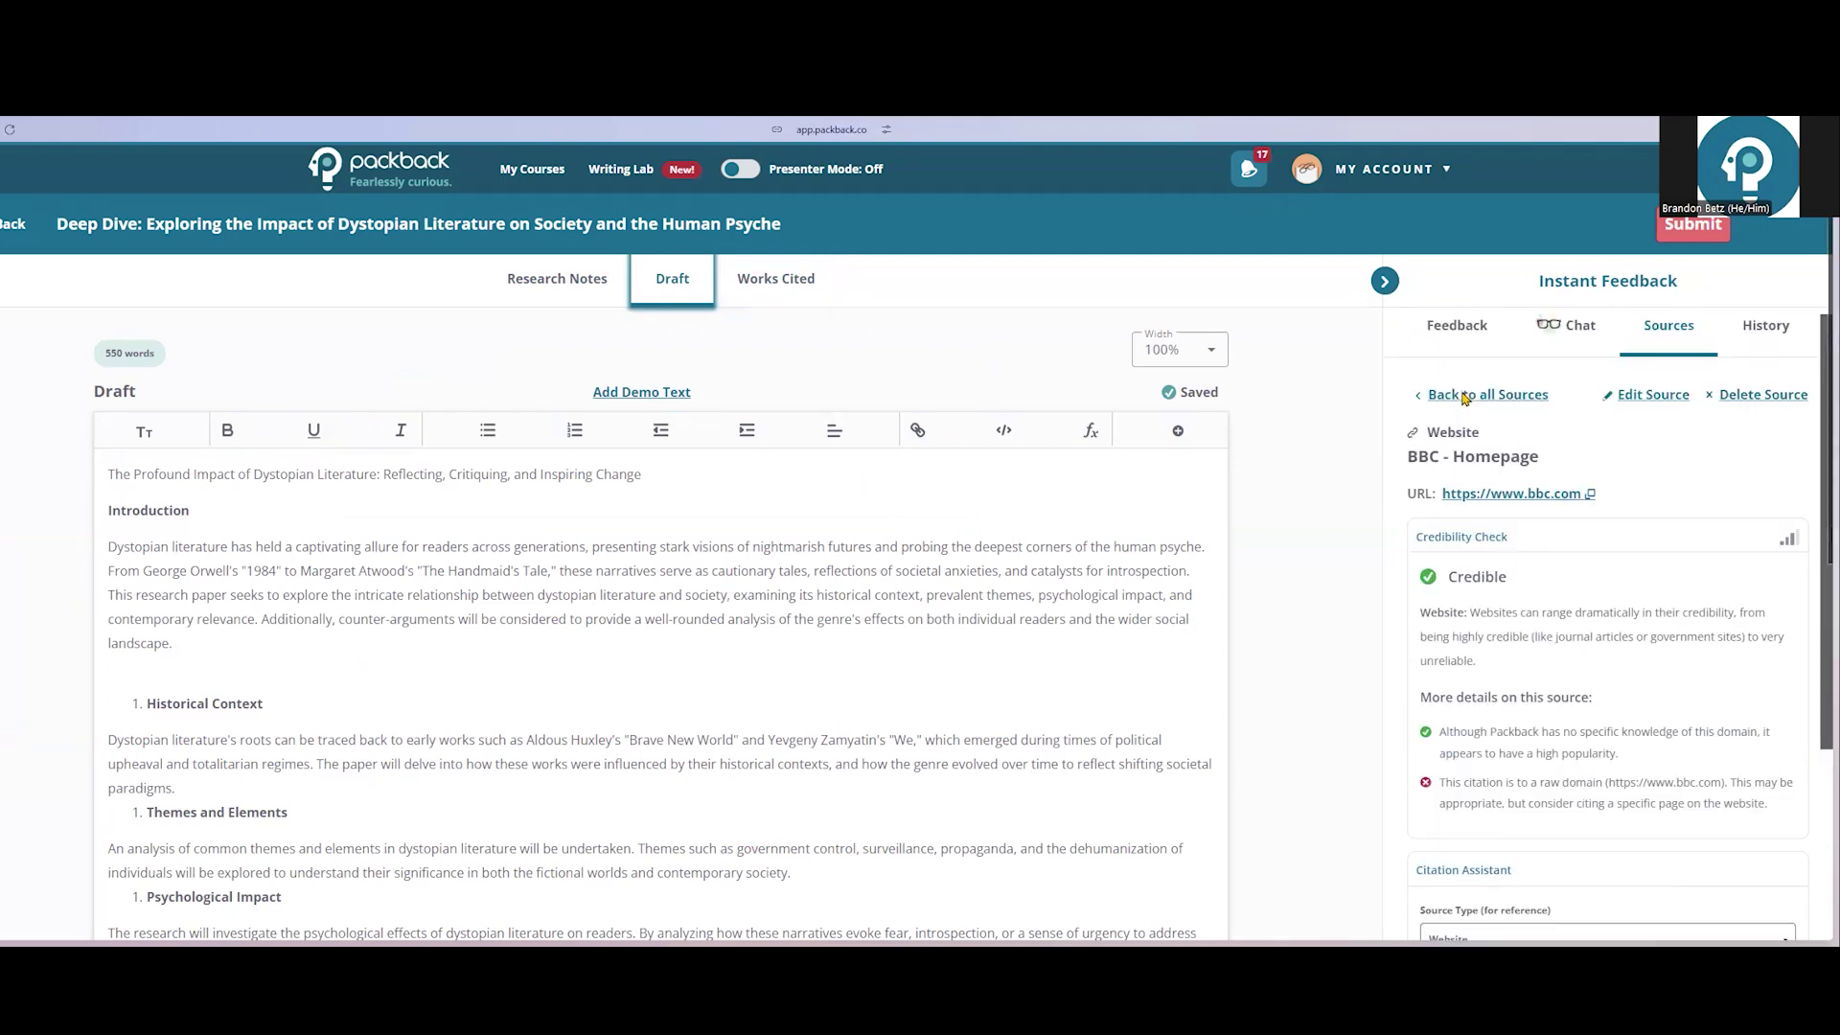
{"action": "left_click", "coordinate": [1456, 328]}
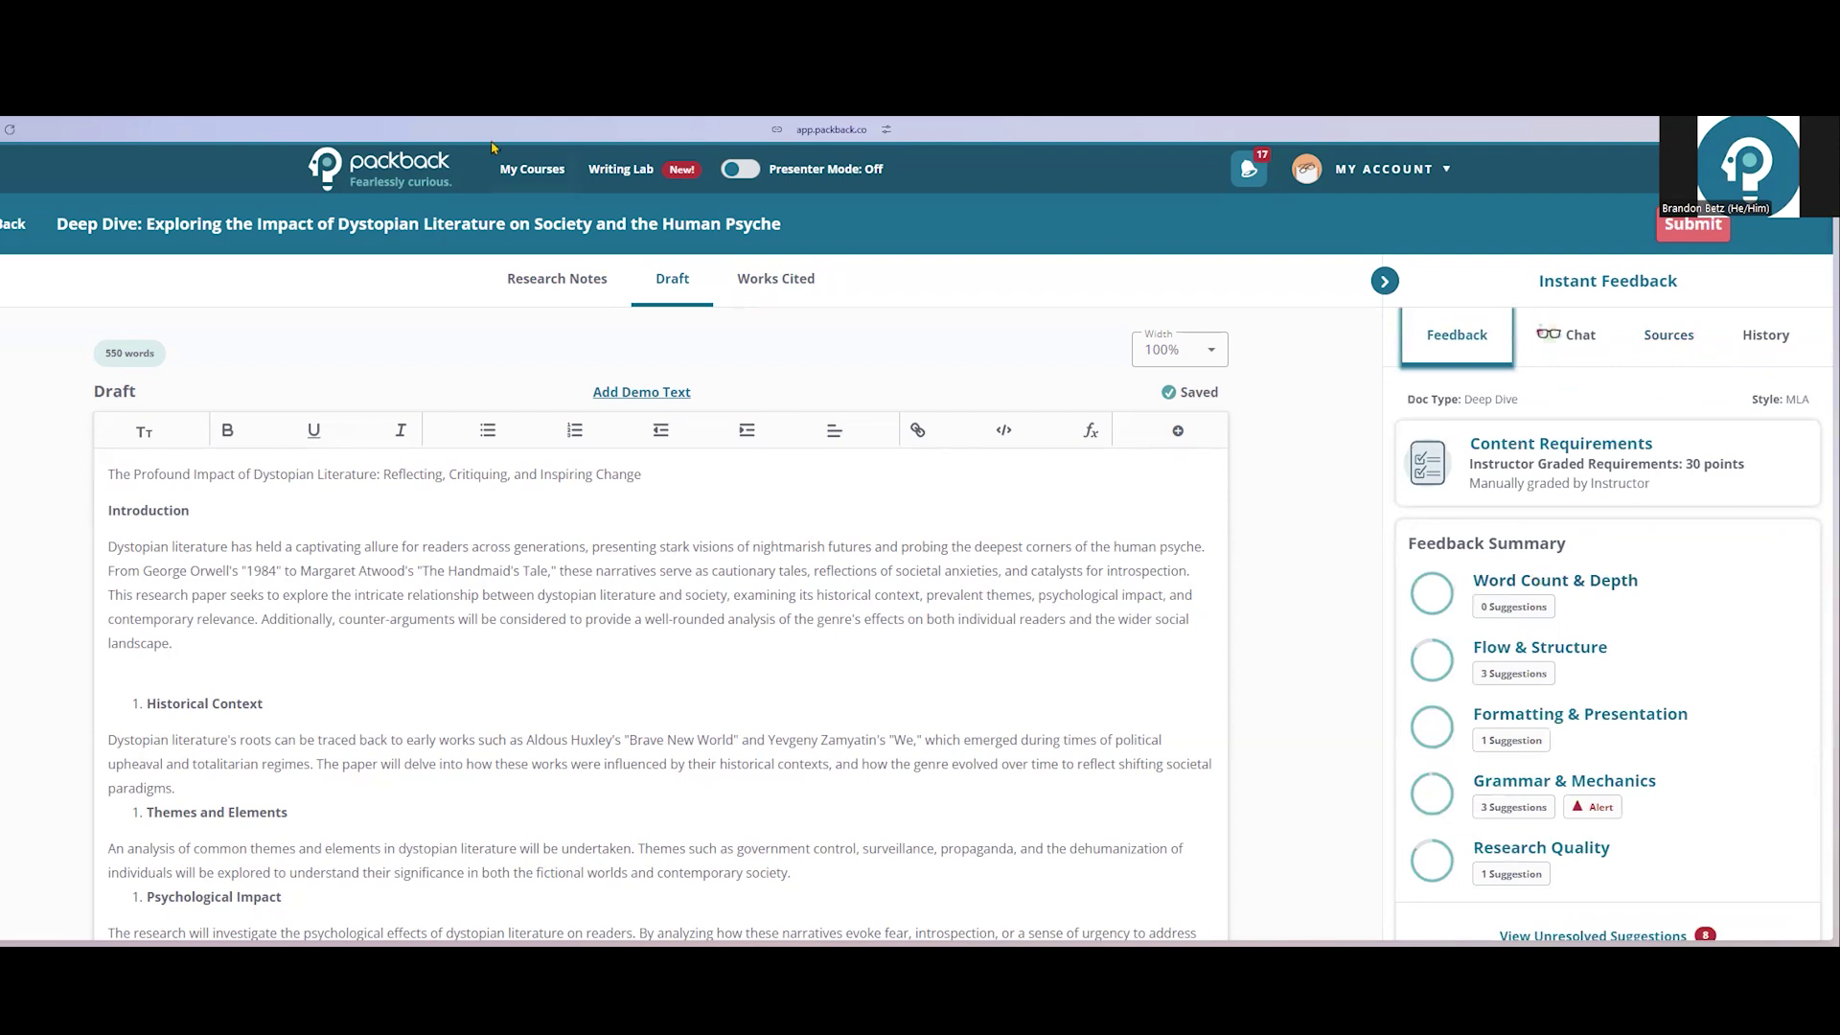
Step: Open the dystopian literature Deep Dive from the Deep Dives list and view its Submissions
{"action": "key", "text": "alt+Left"}
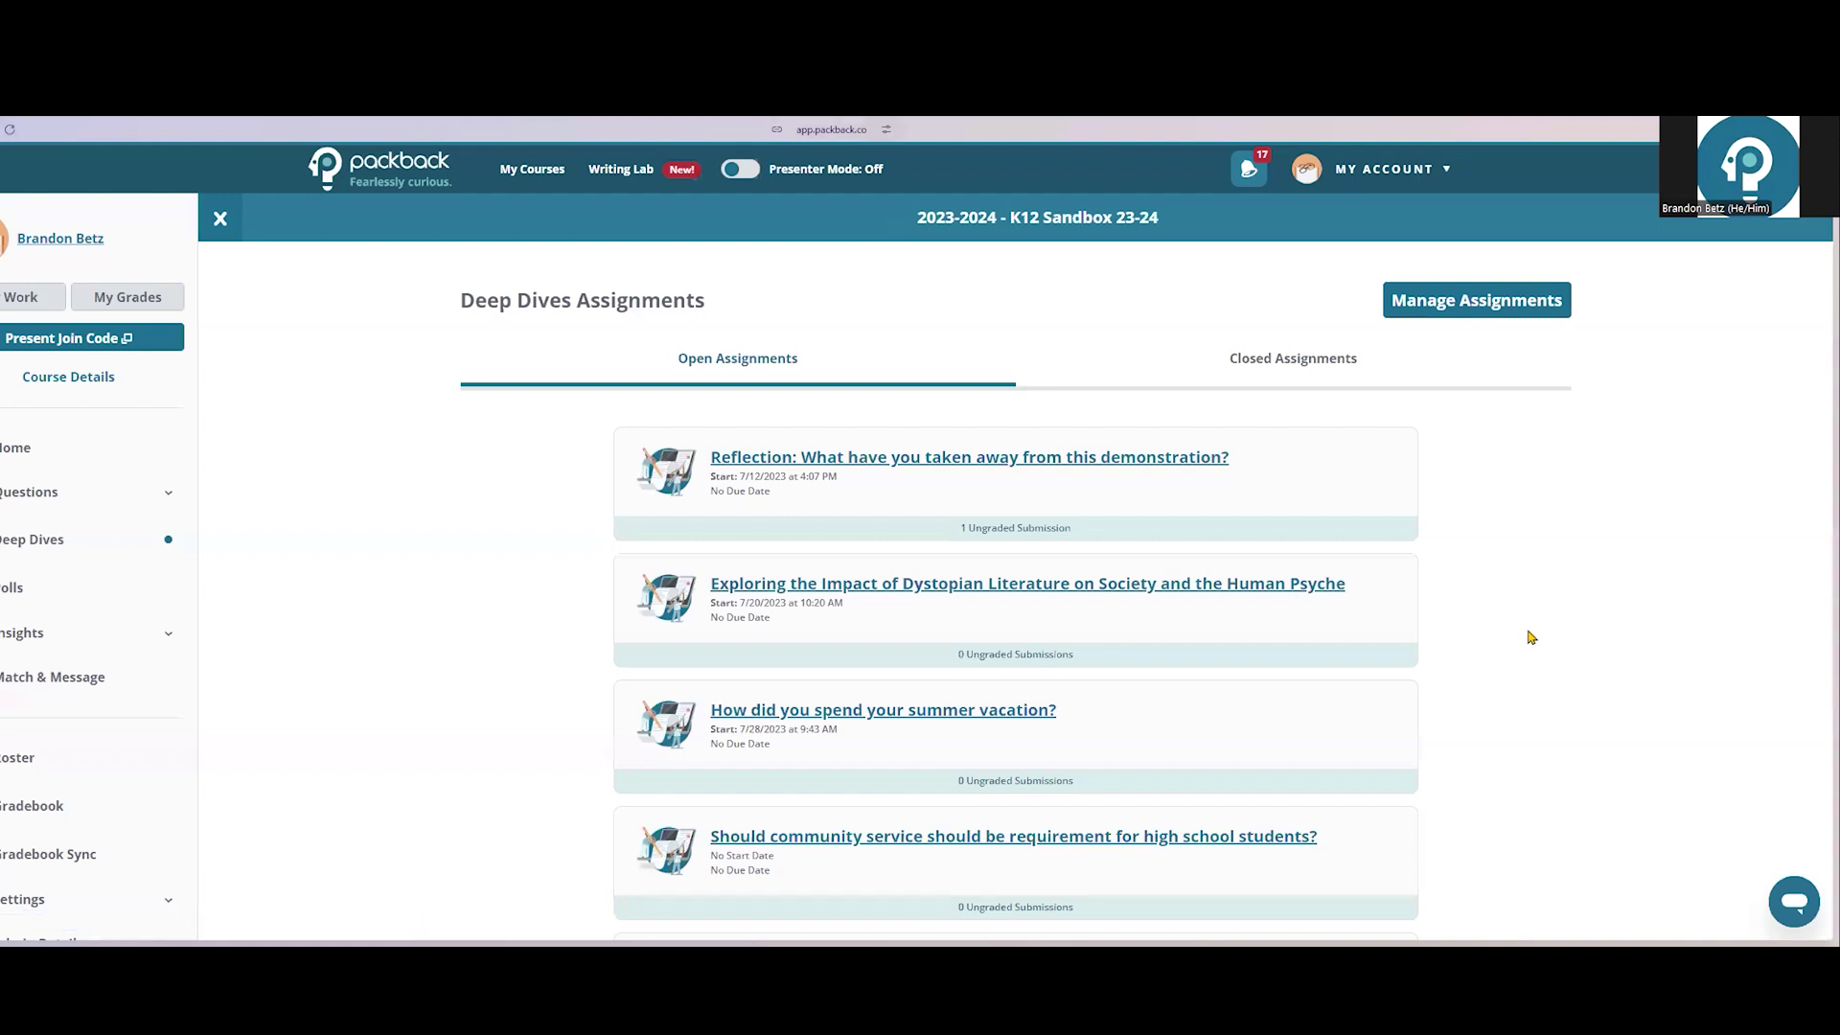
{"action": "scroll", "coordinate": [1530, 637], "scroll_direction": "down", "scroll_amount": 2}
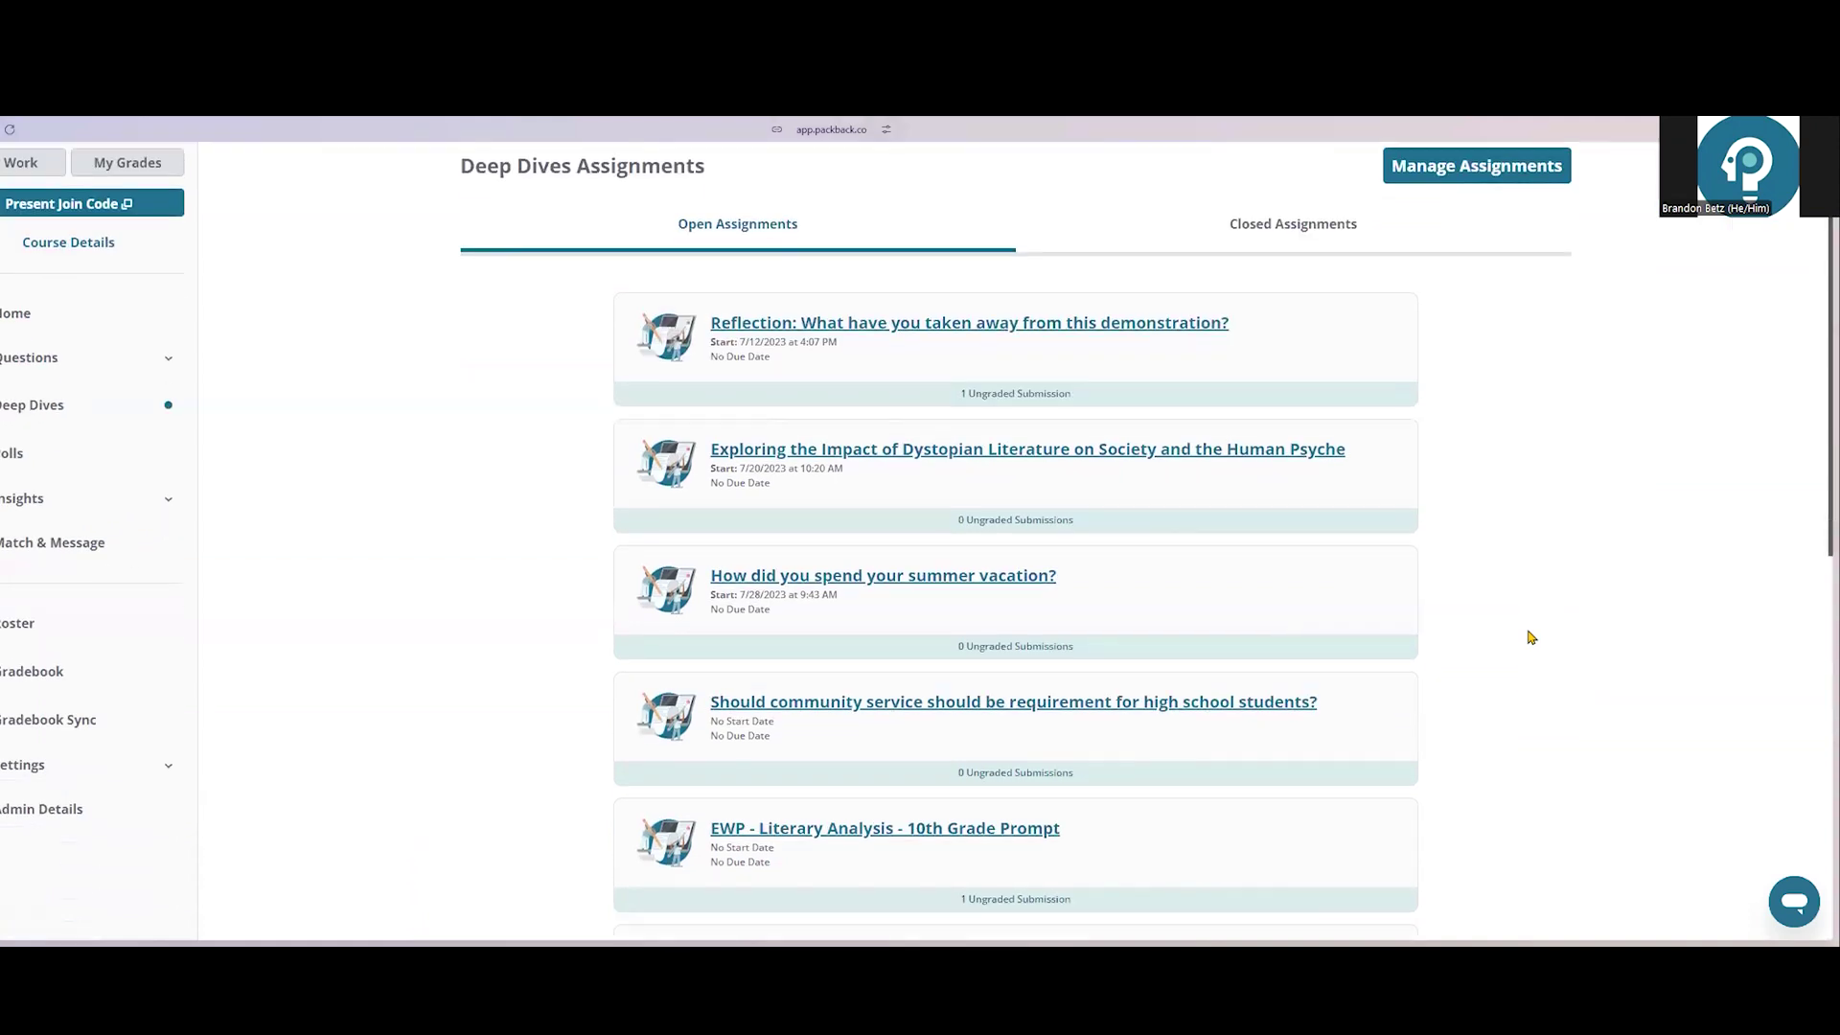
{"action": "left_click", "coordinate": [927, 453]}
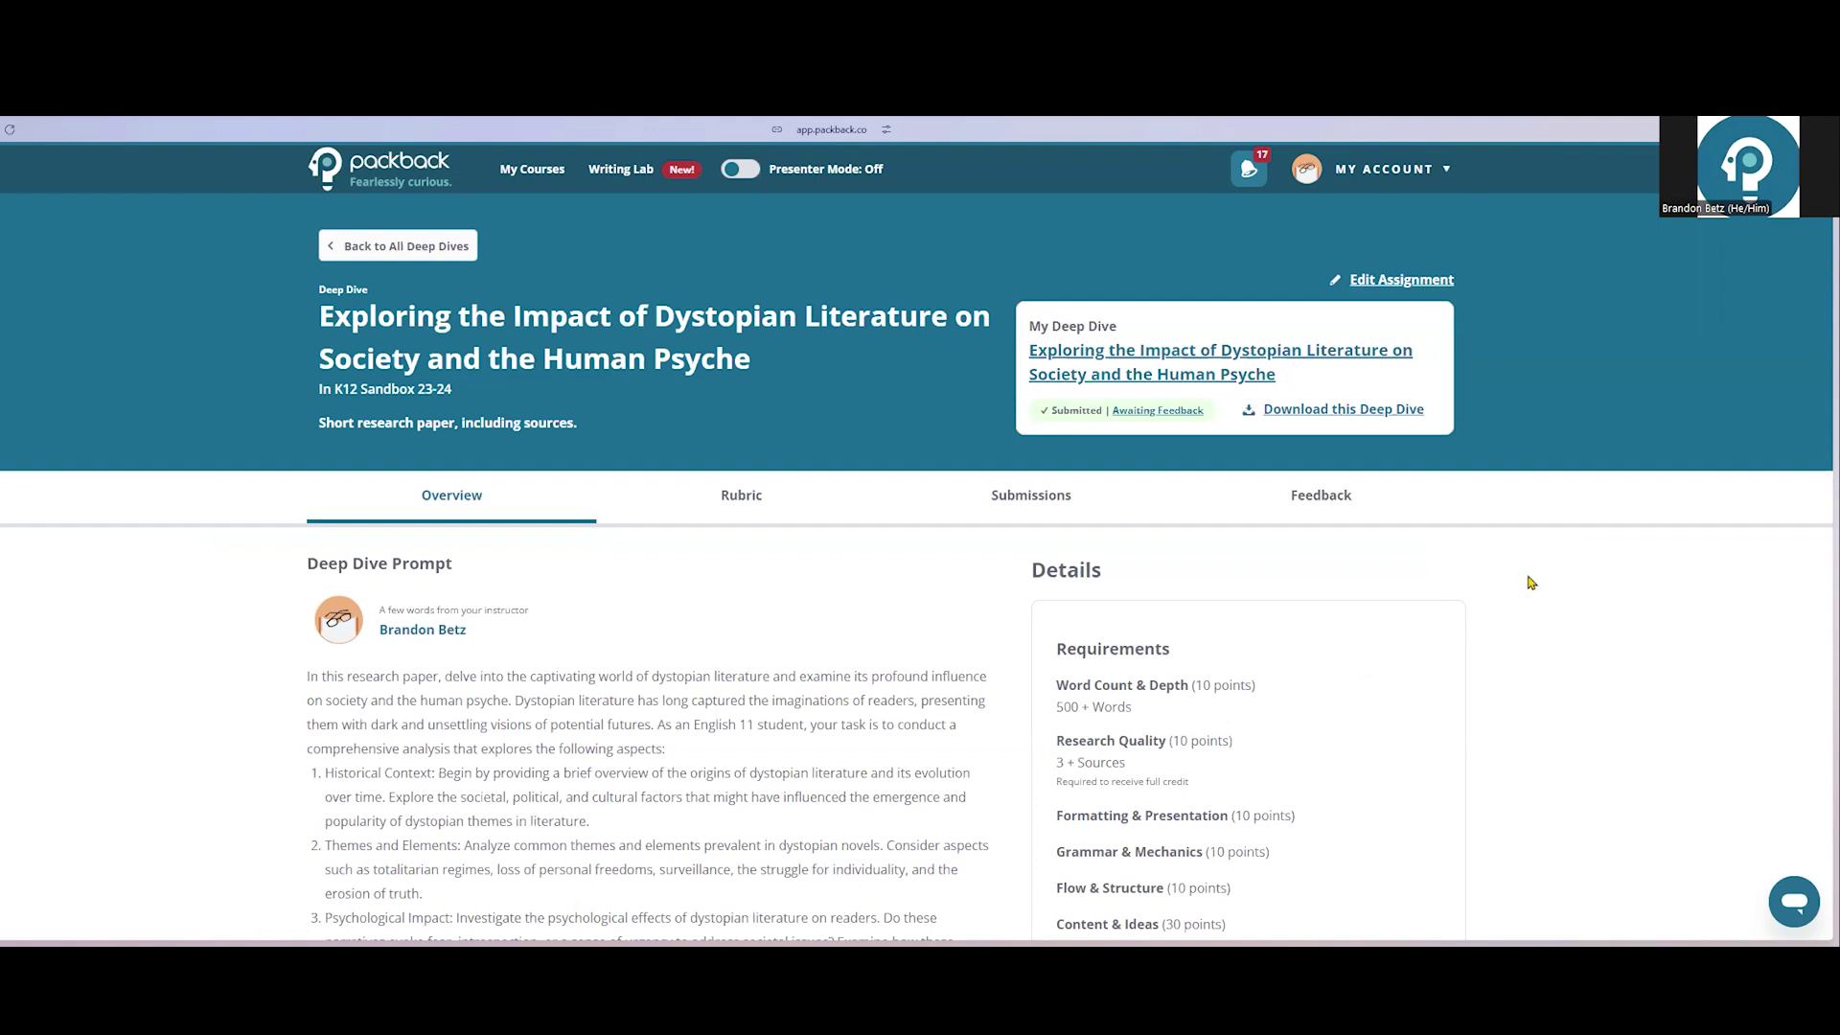
{"action": "left_click", "coordinate": [1048, 513]}
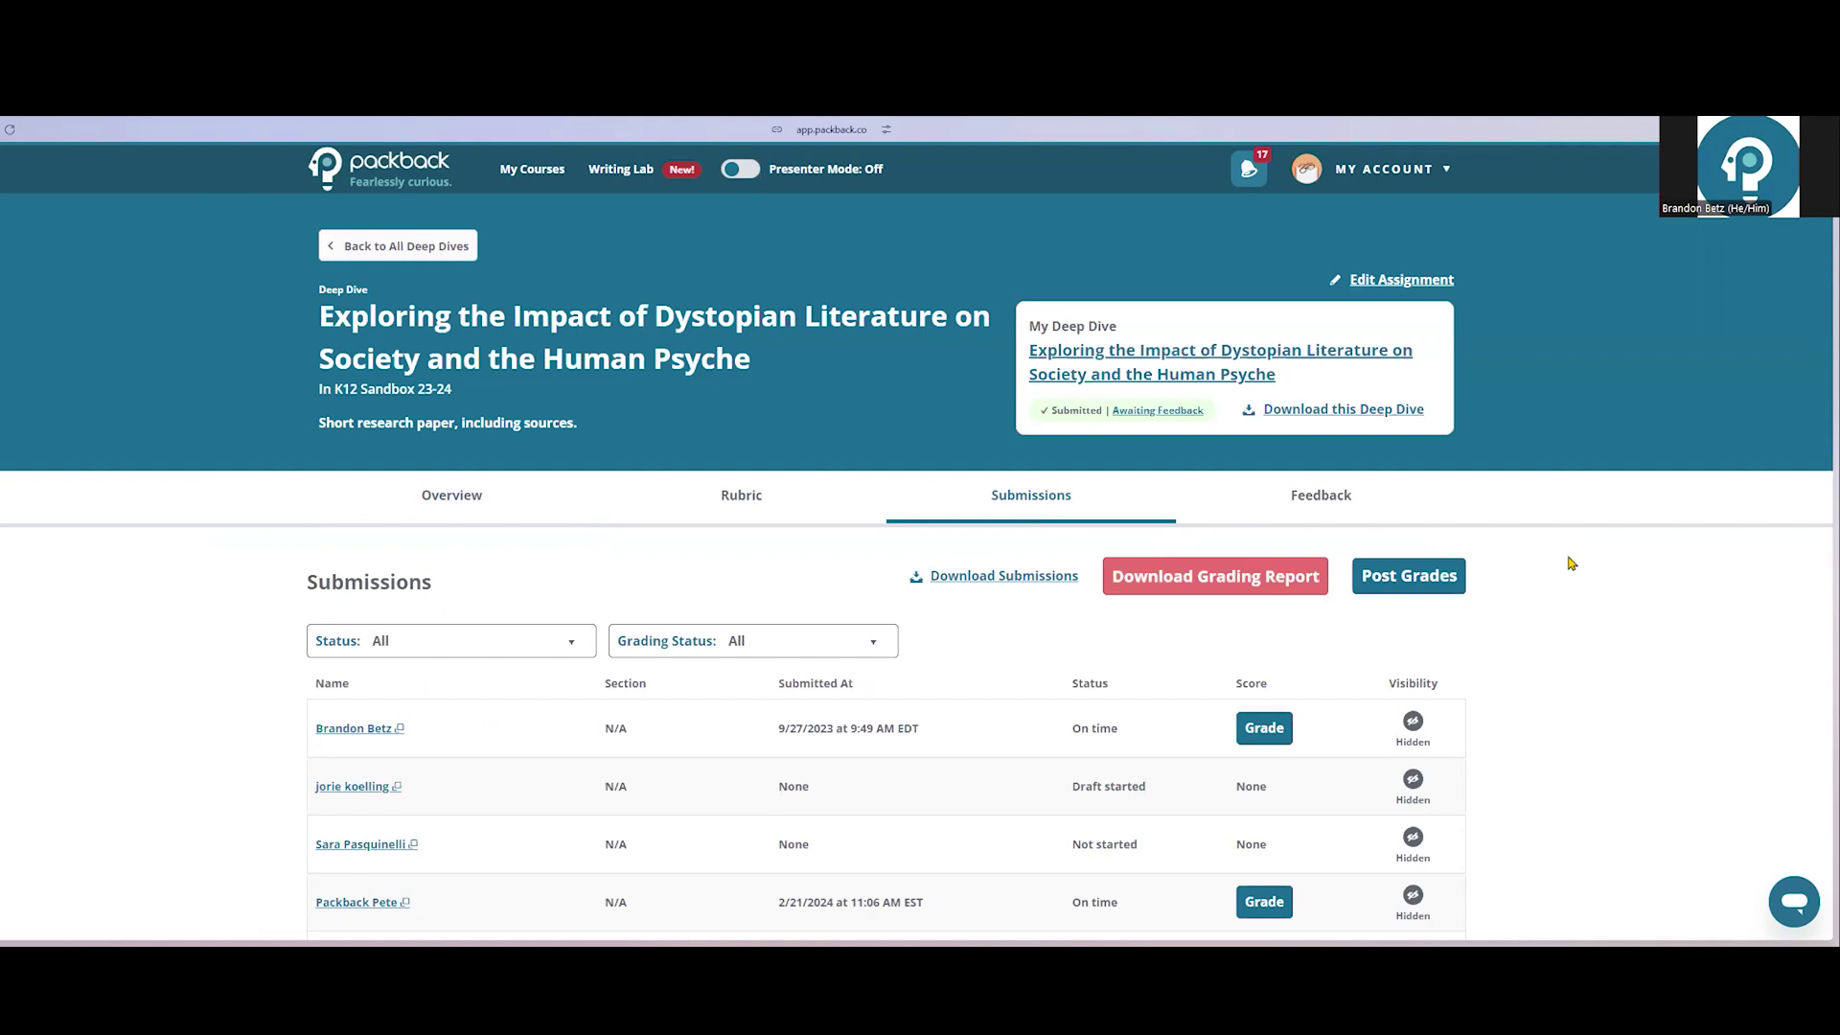
{"action": "left_click", "coordinate": [1259, 728]}
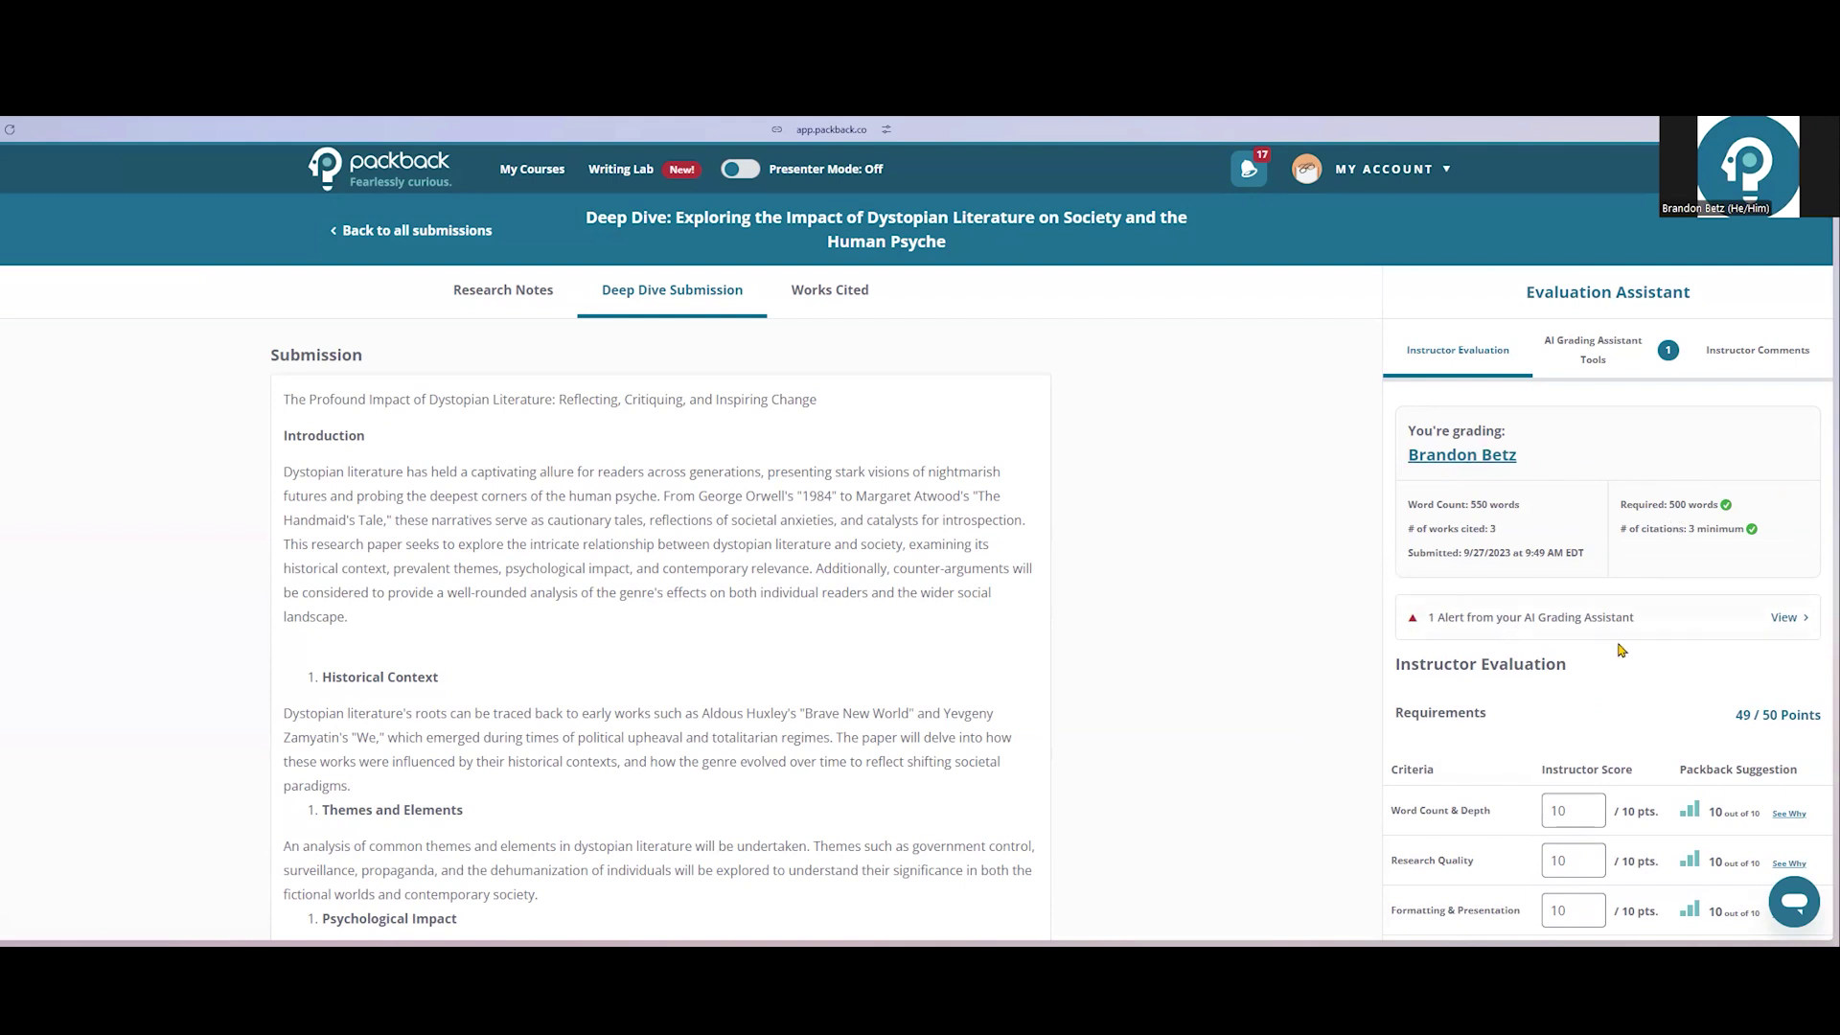
{"action": "scroll", "coordinate": [1617, 642], "scroll_direction": "down", "scroll_amount": 2}
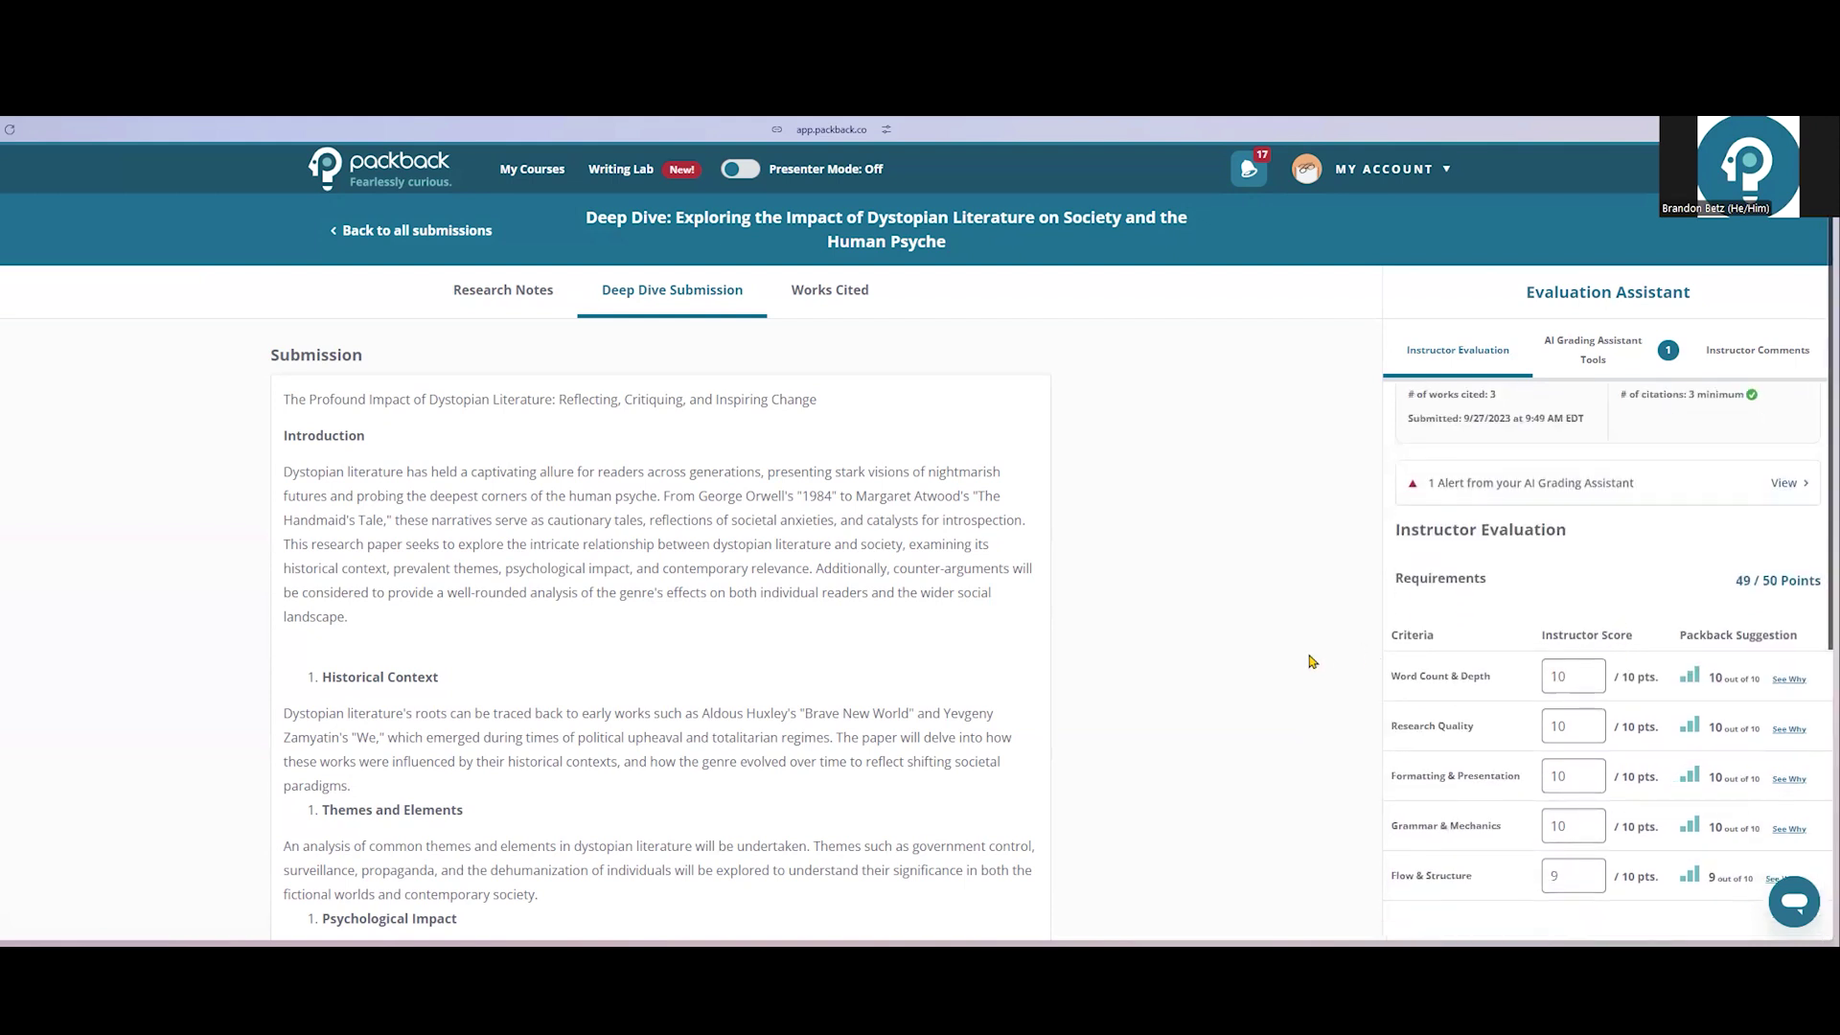
{"action": "scroll", "coordinate": [1331, 676], "scroll_direction": "down", "scroll_amount": 2}
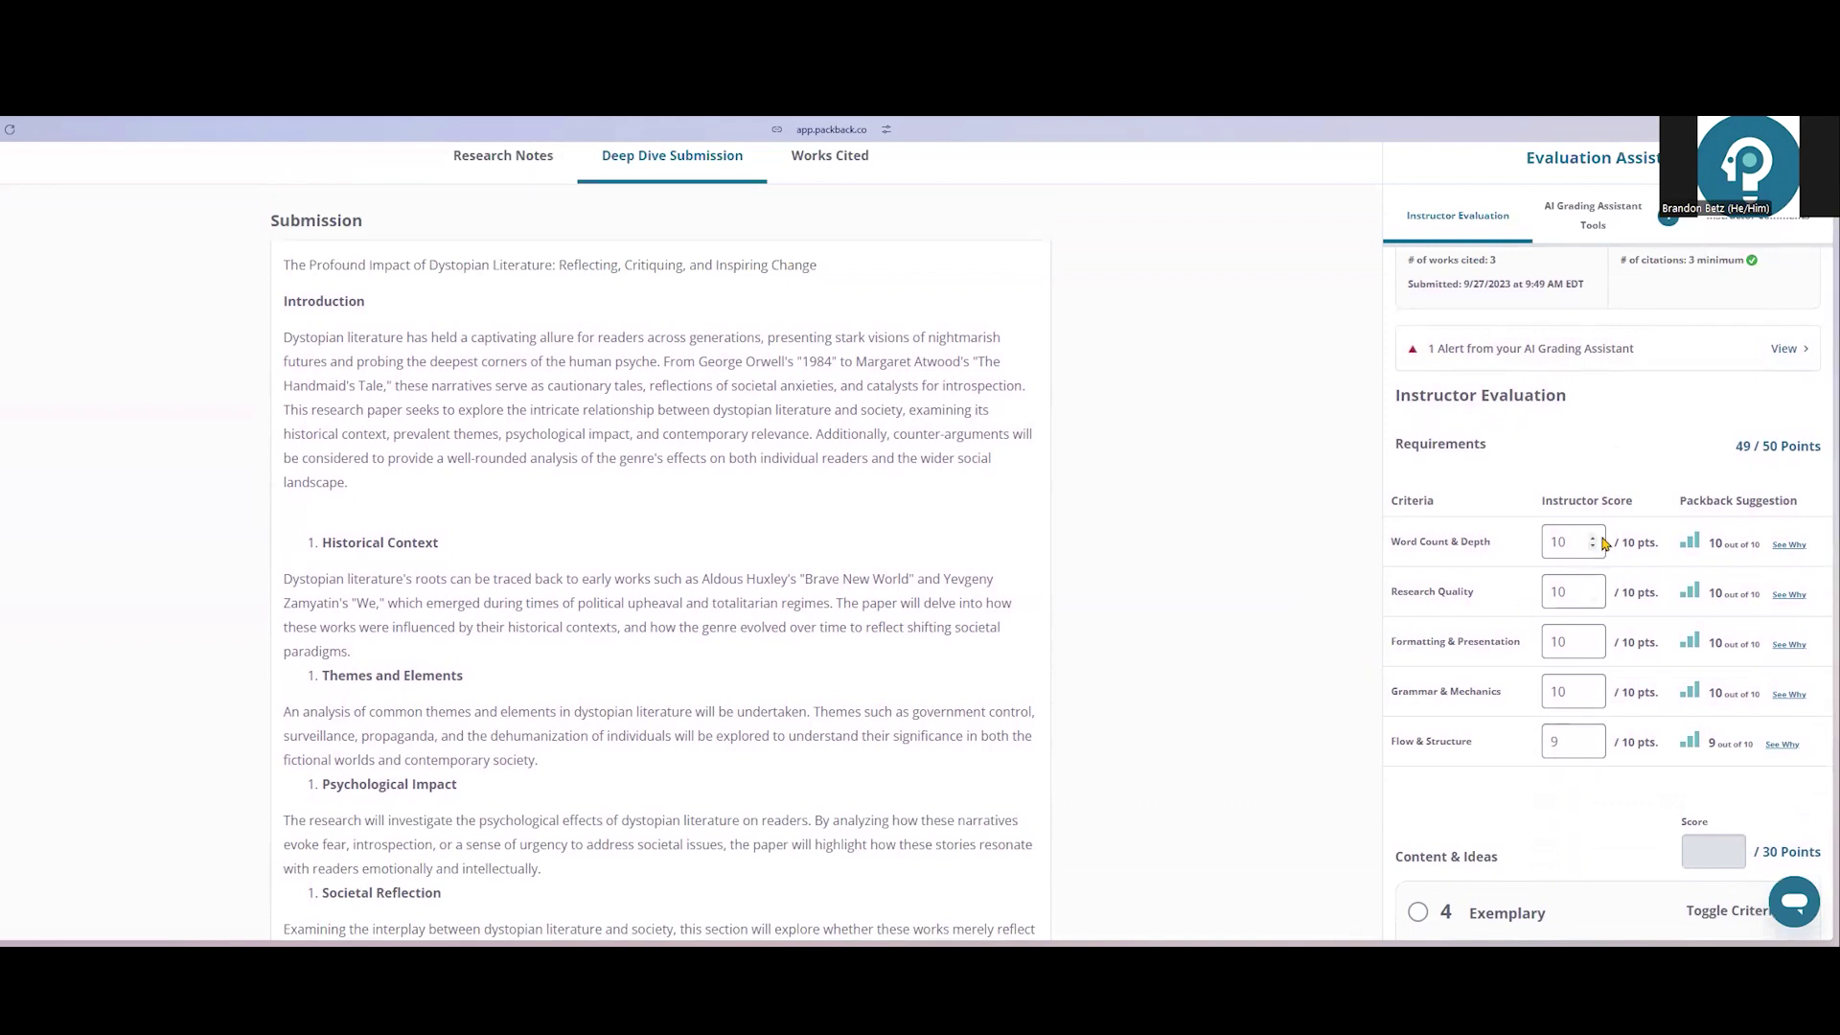
{"action": "left_click", "coordinate": [1569, 548]}
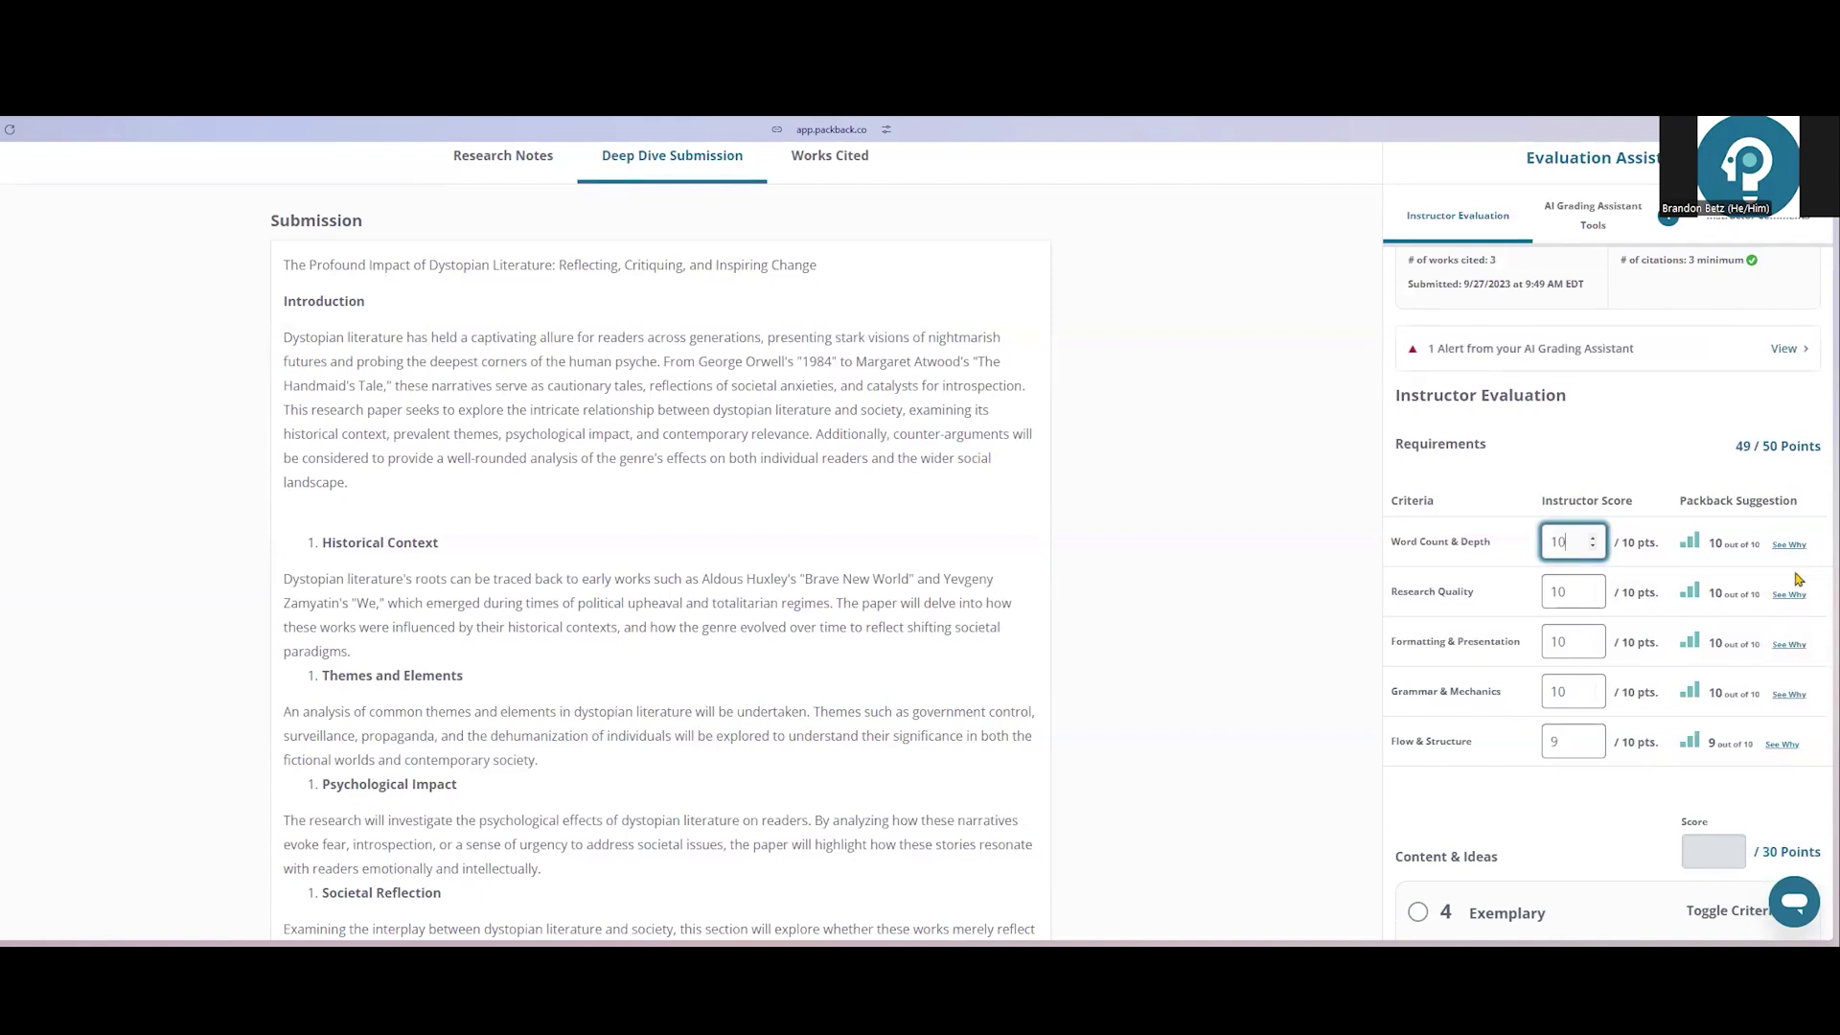
{"action": "left_click", "coordinate": [1561, 748]}
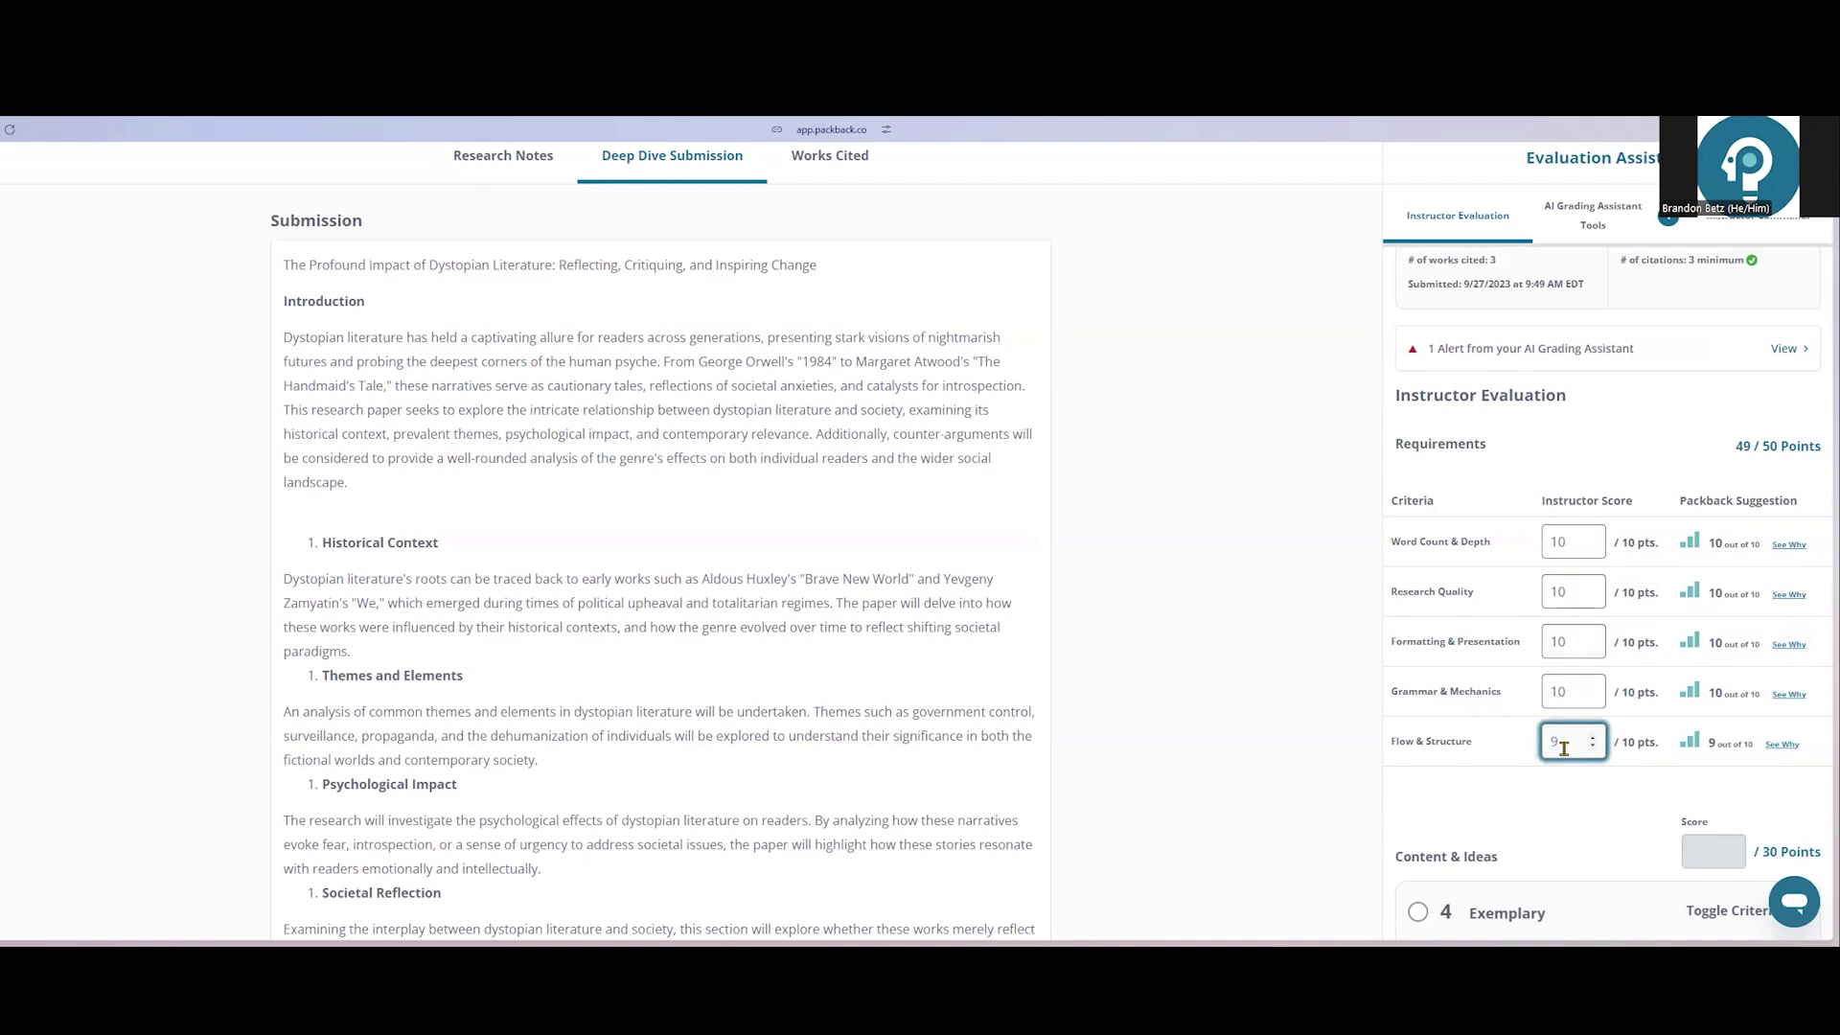
Step: Show why Flow & Structure scored 9 of 10 and highlight the 17 Sentences Per Paragraph flags
{"action": "left_click", "coordinate": [1780, 749]}
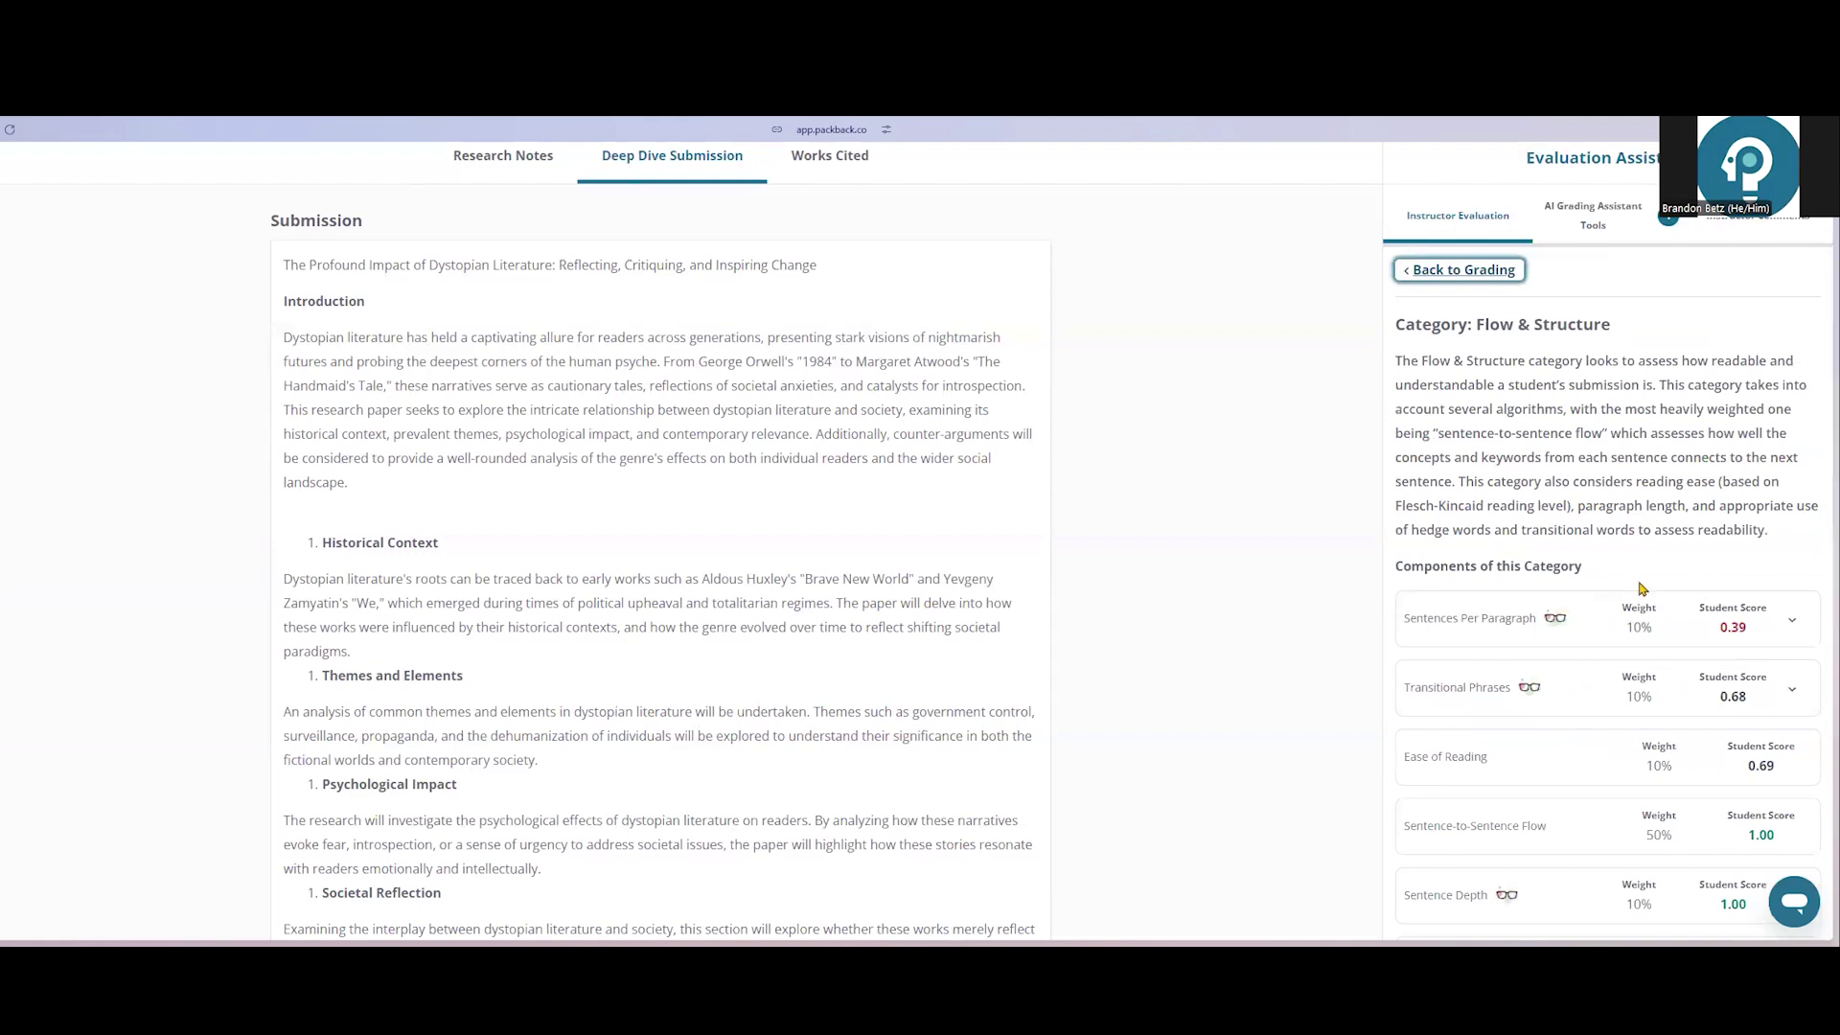
{"action": "scroll", "coordinate": [1639, 589], "scroll_direction": "down", "scroll_amount": 1}
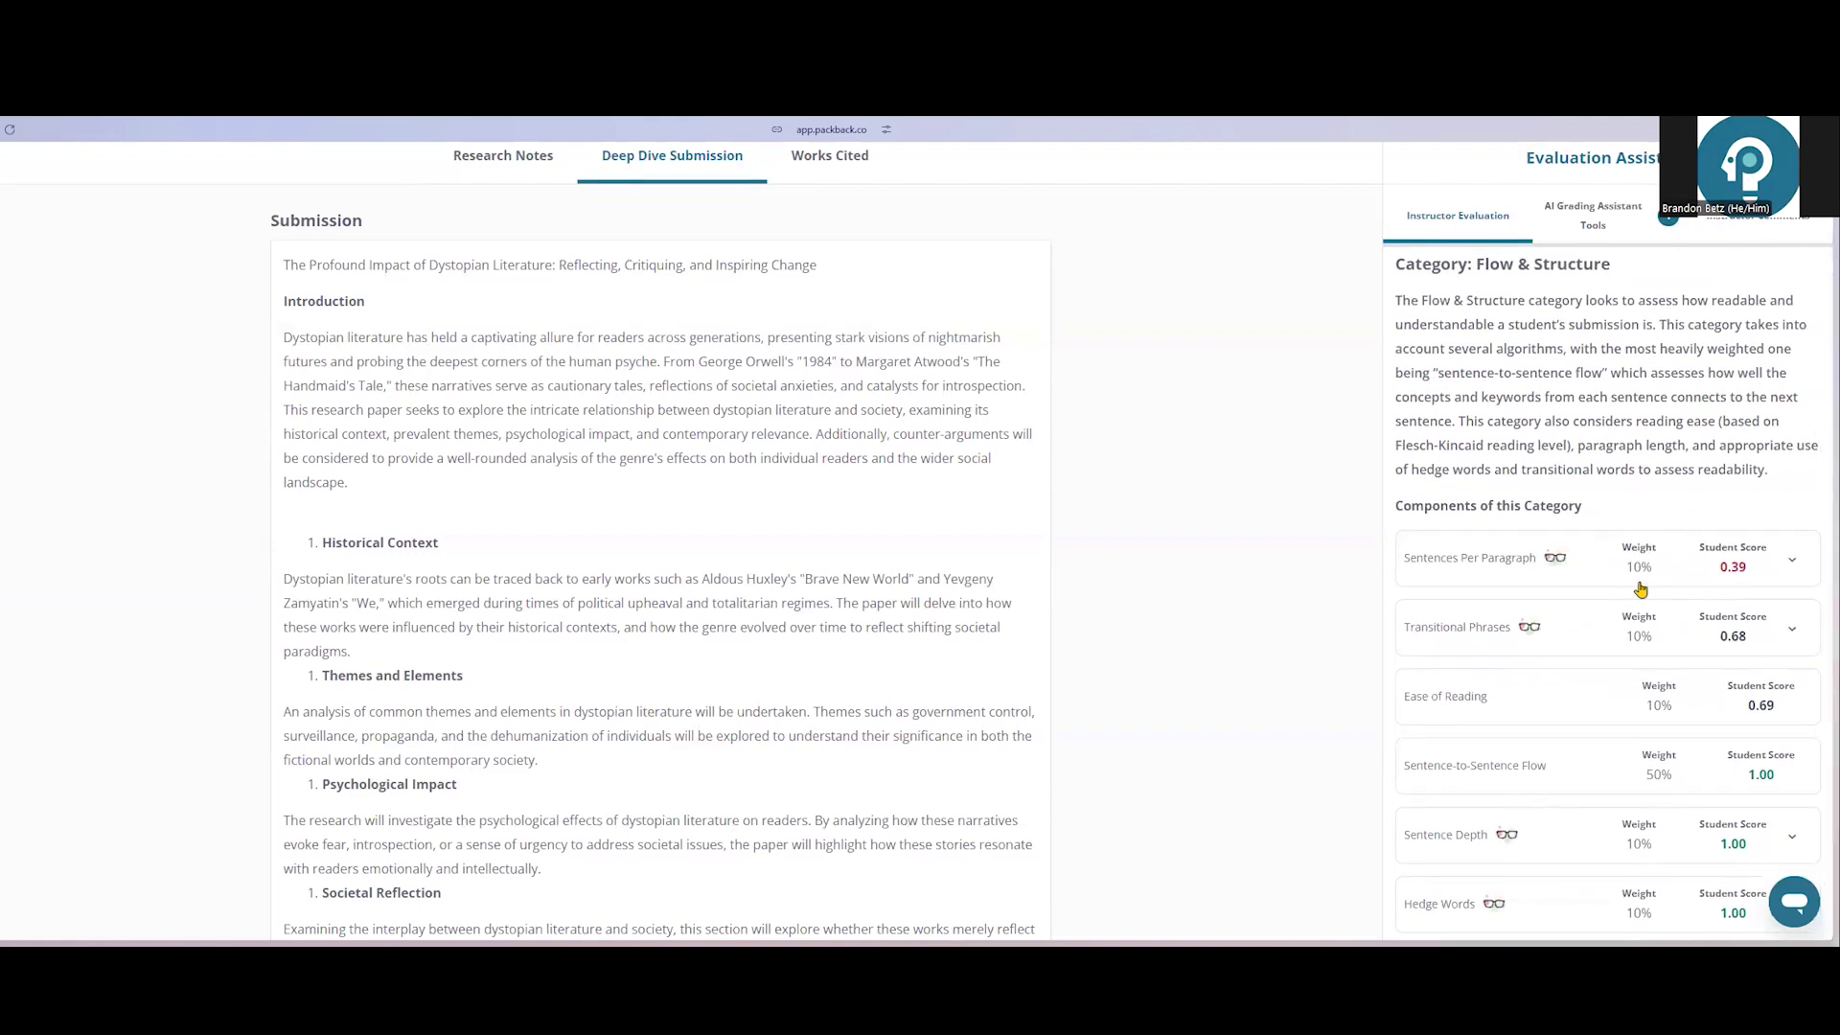
{"action": "scroll", "coordinate": [1641, 589], "scroll_direction": "down", "scroll_amount": 2}
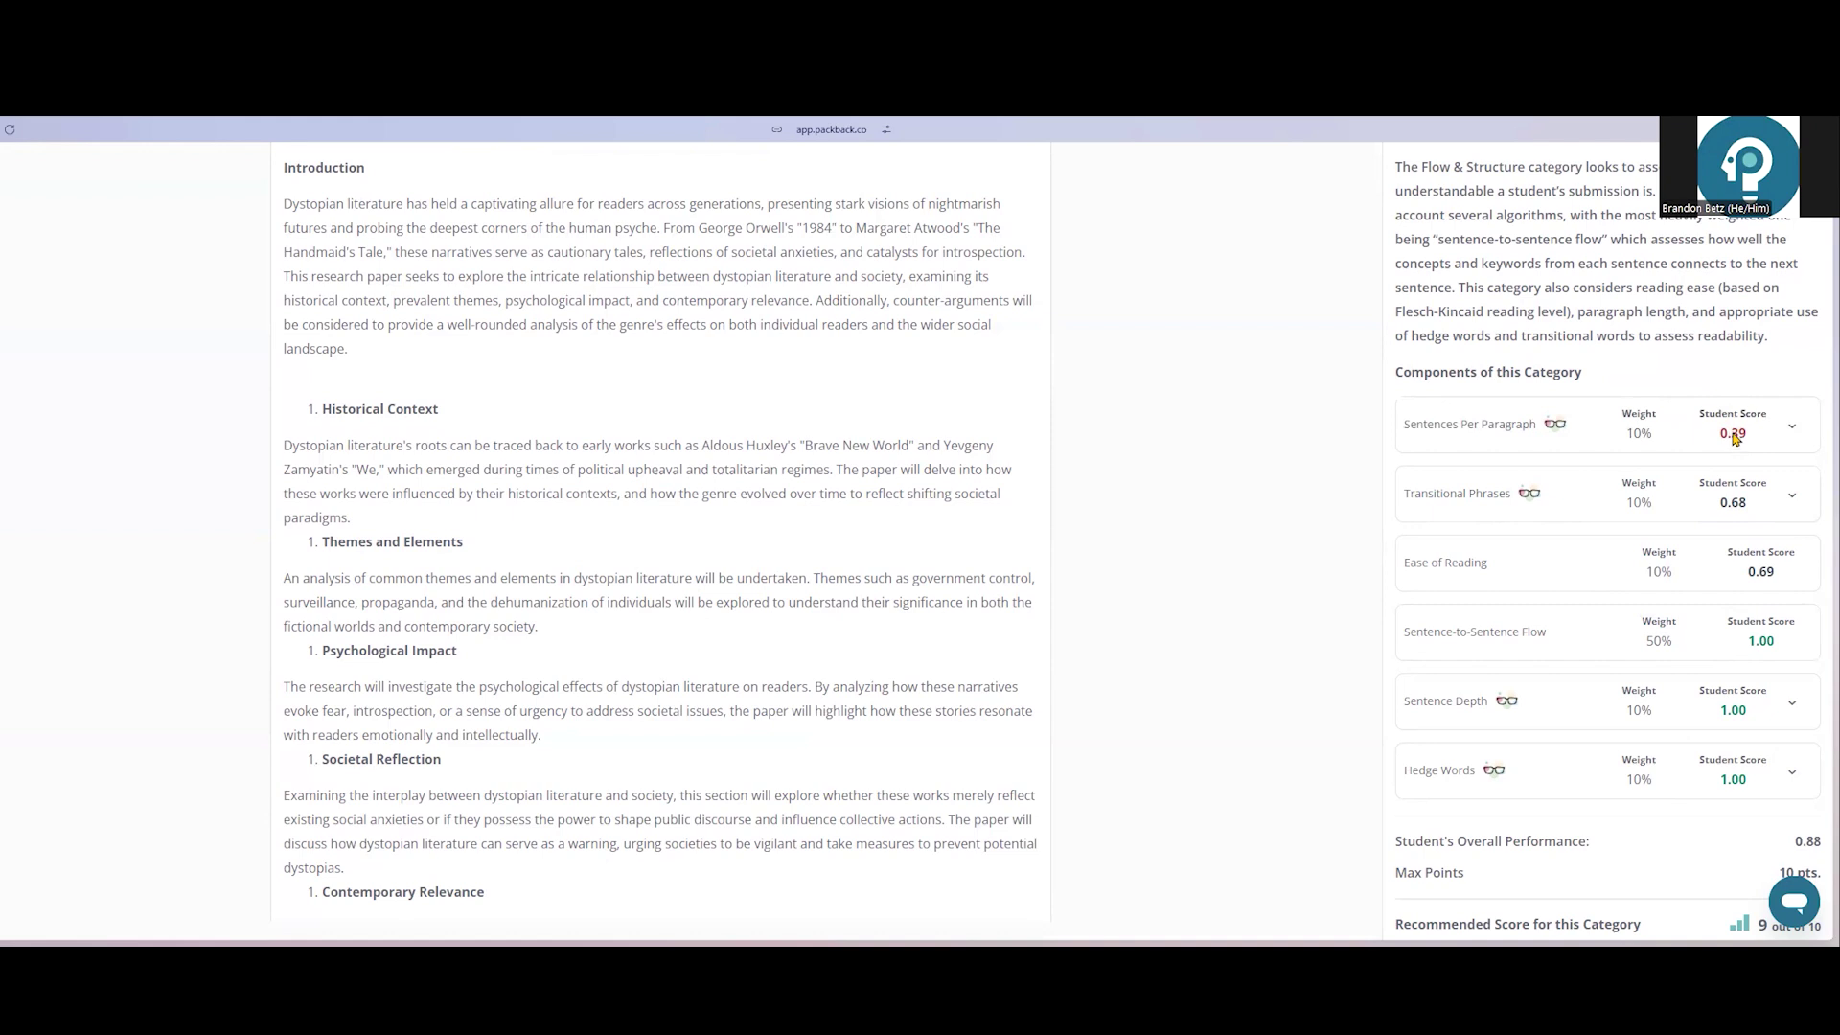
{"action": "scroll", "coordinate": [1735, 438], "scroll_direction": "down", "scroll_amount": 2}
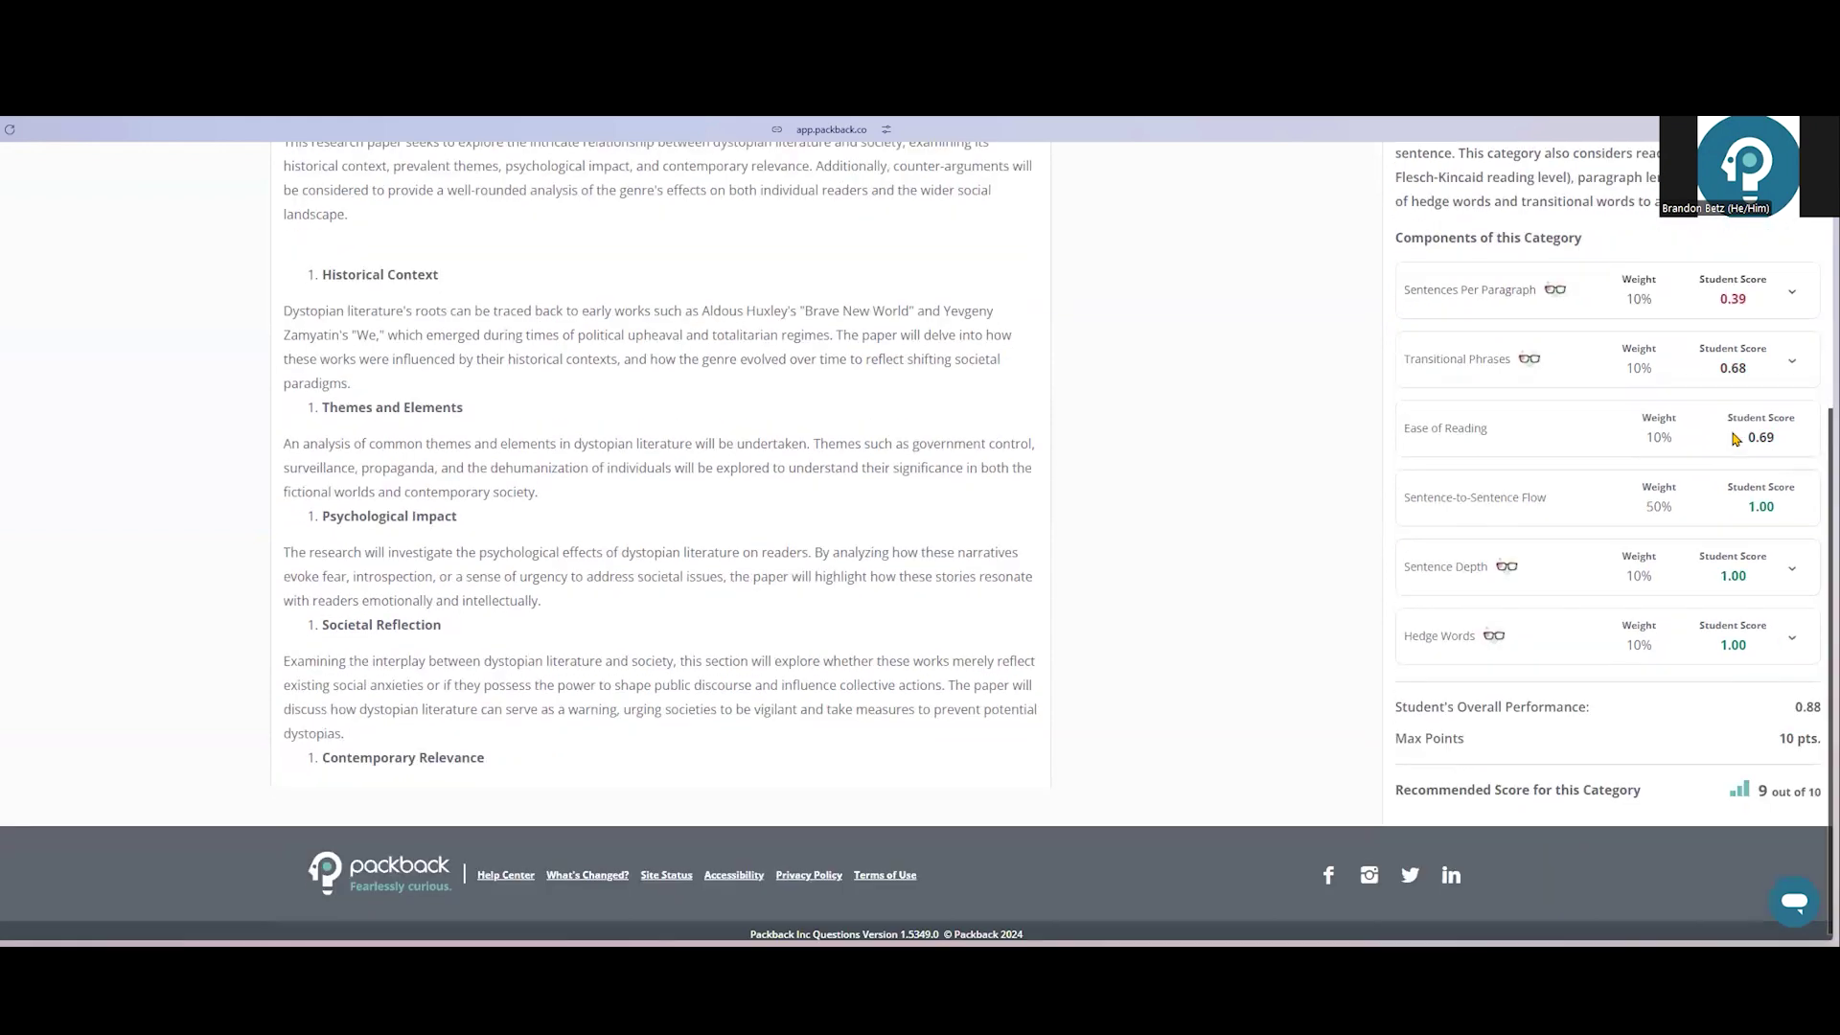
{"action": "left_click", "coordinate": [1555, 296]}
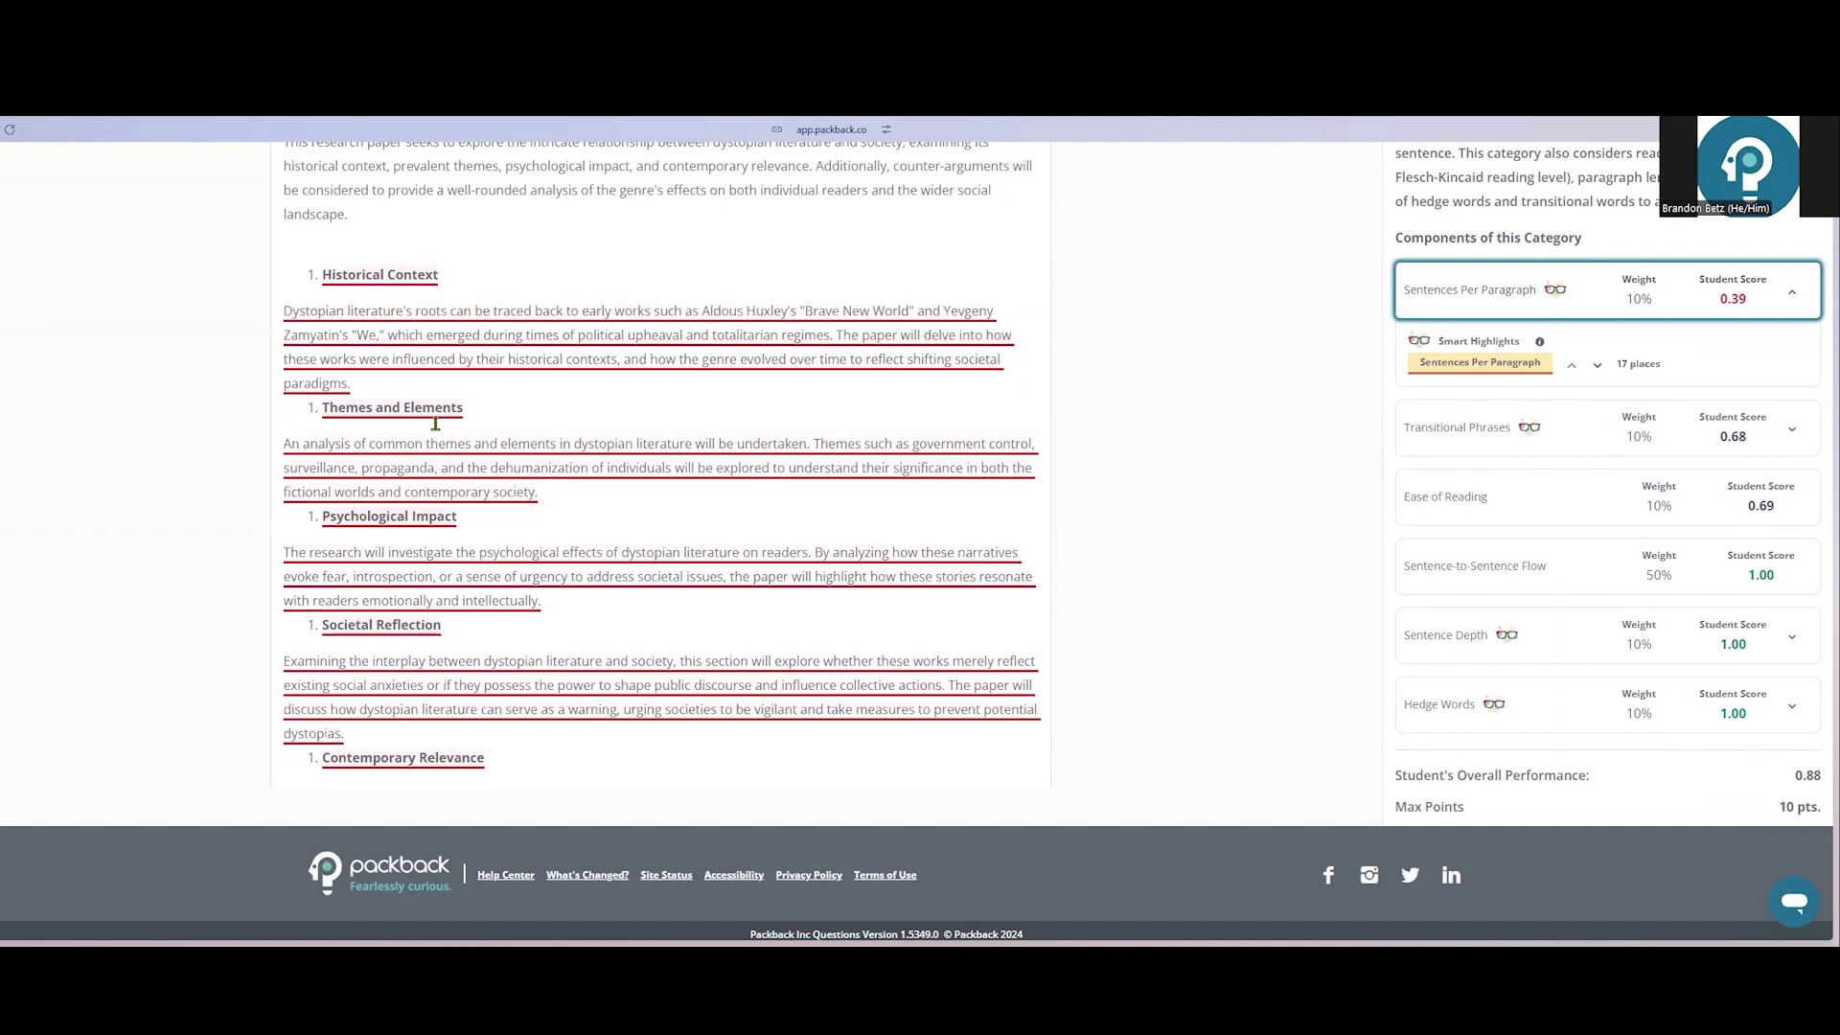
Step: Select the Historical Context paragraph and save the comment 'Paragraphs should be between 3-6 sentences'
{"action": "left_click_drag", "start_coordinate": [285, 310], "coordinate": [380, 384]}
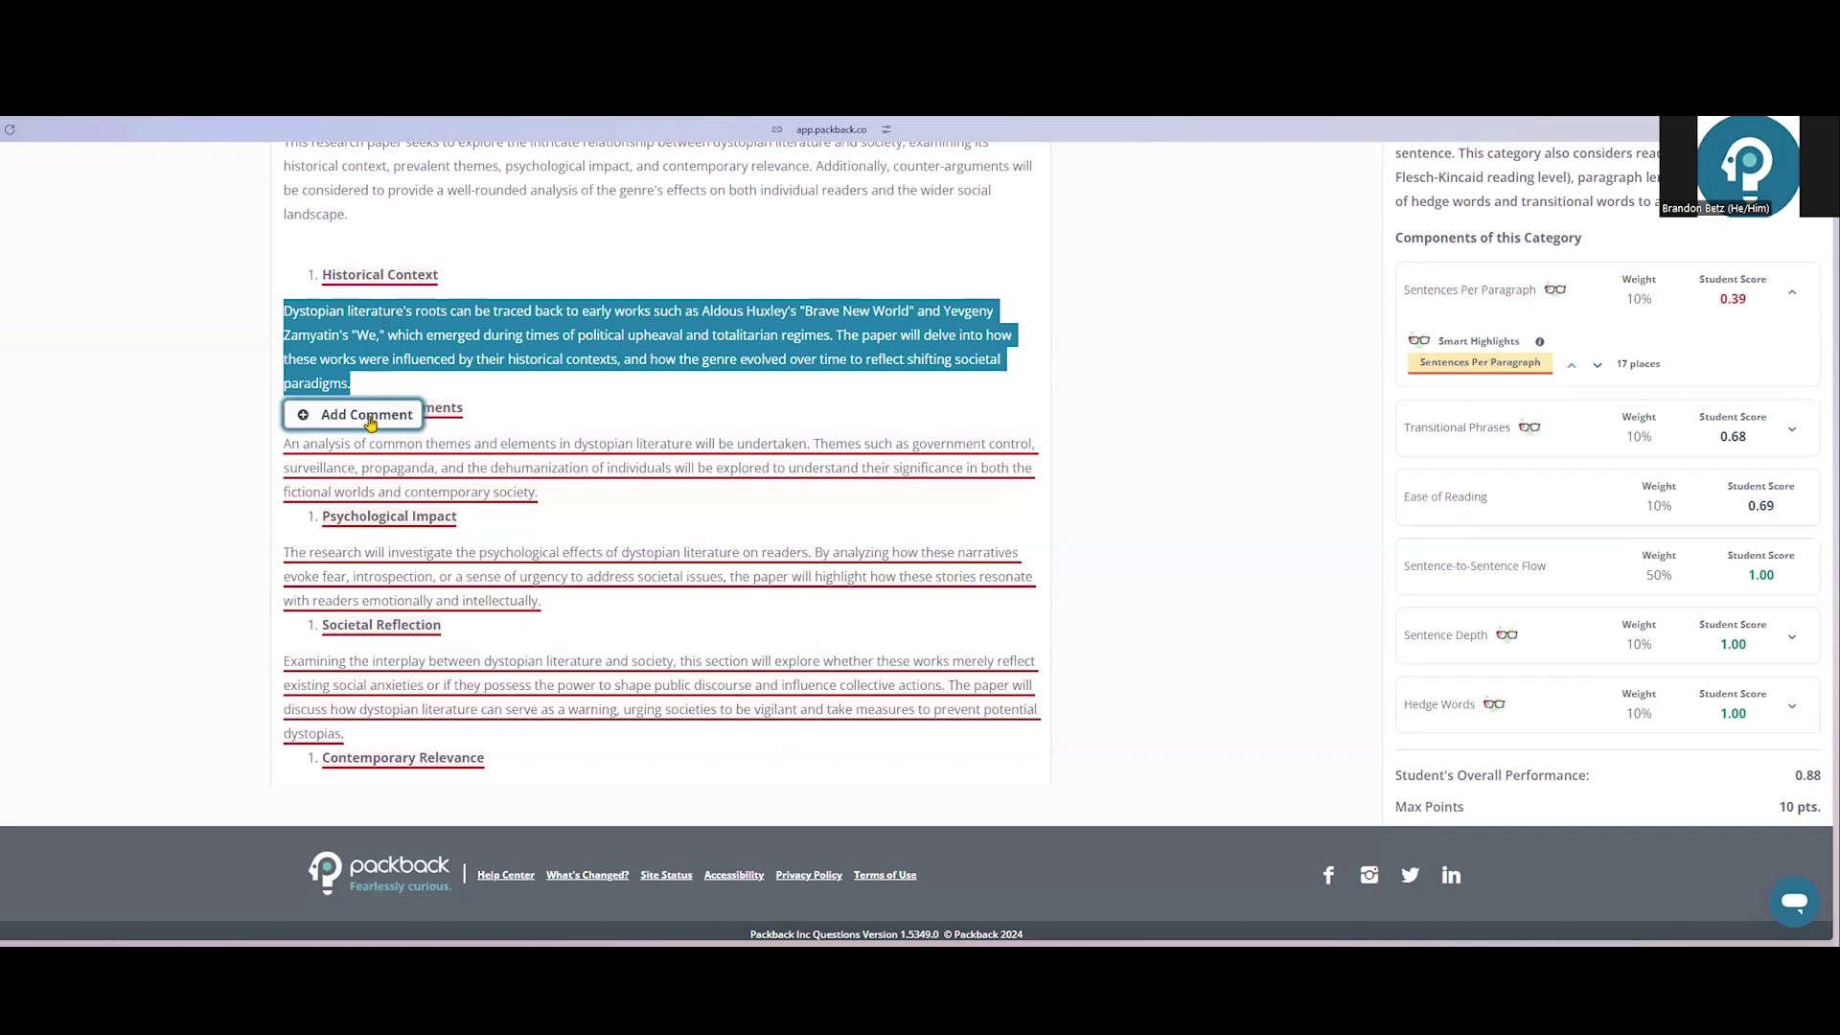
{"action": "left_click", "coordinate": [370, 424]}
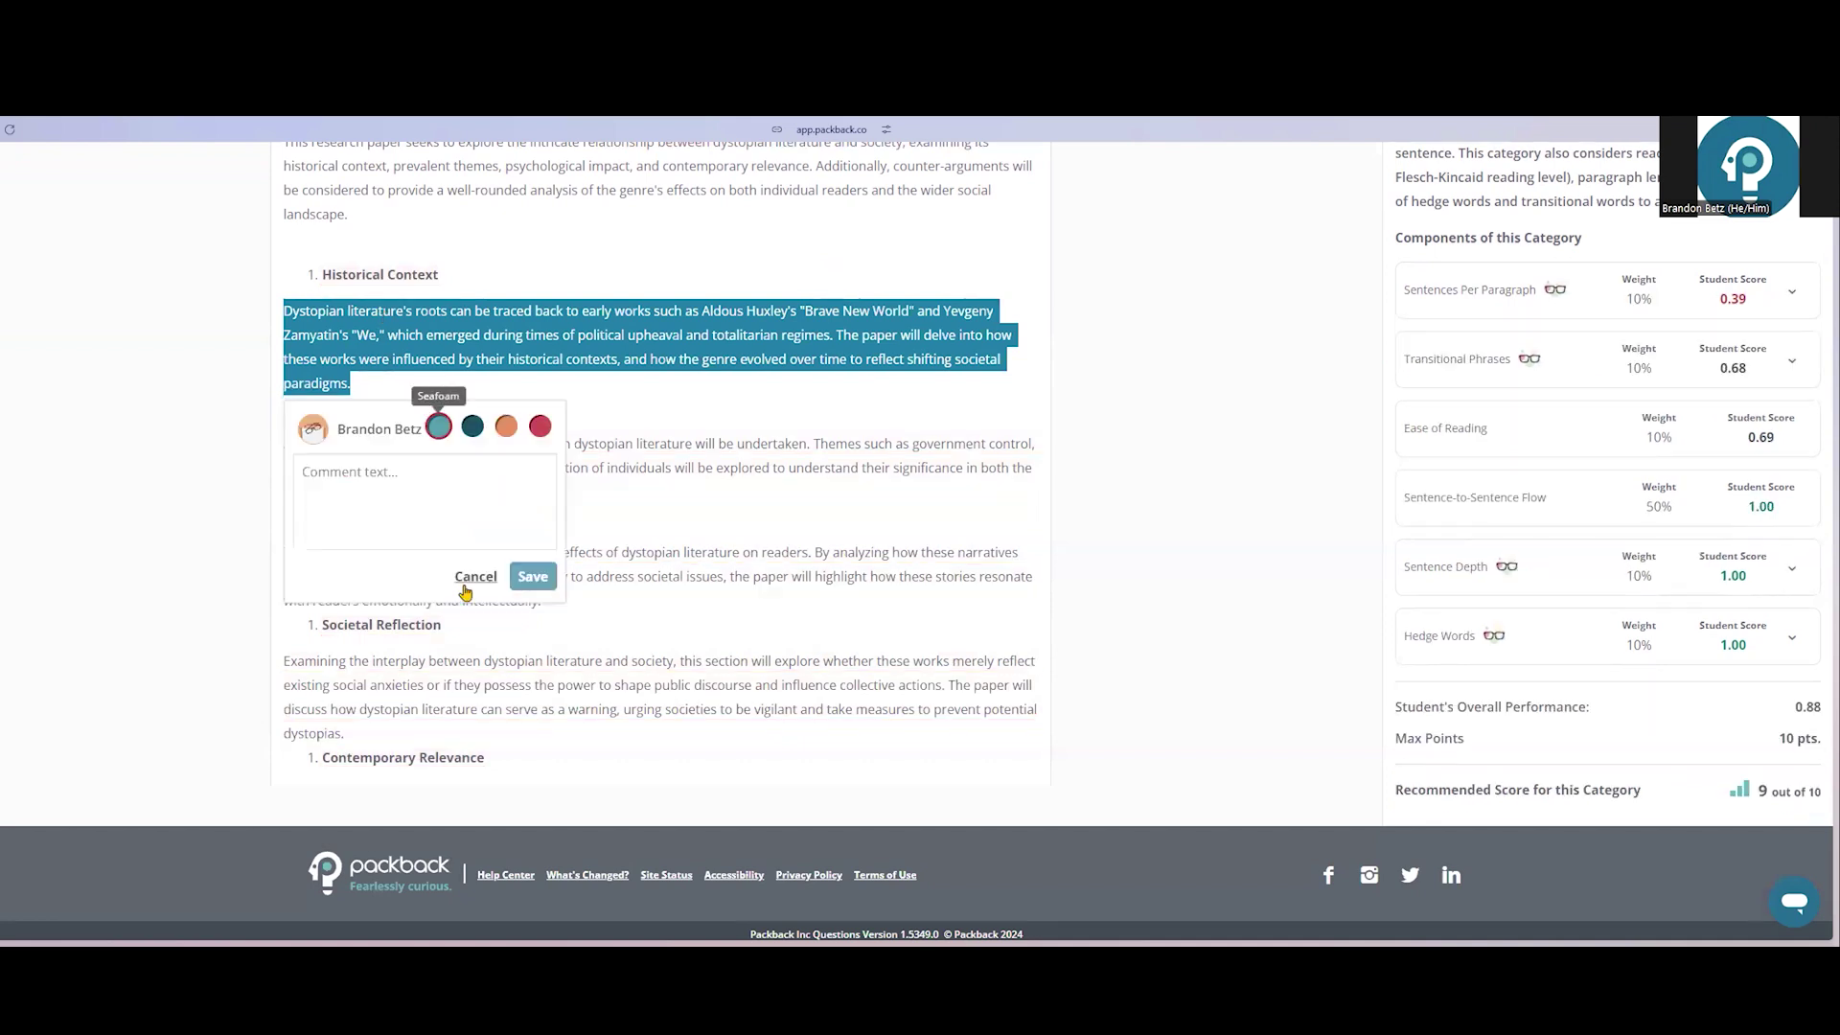
{"action": "left_click", "coordinate": [390, 482]}
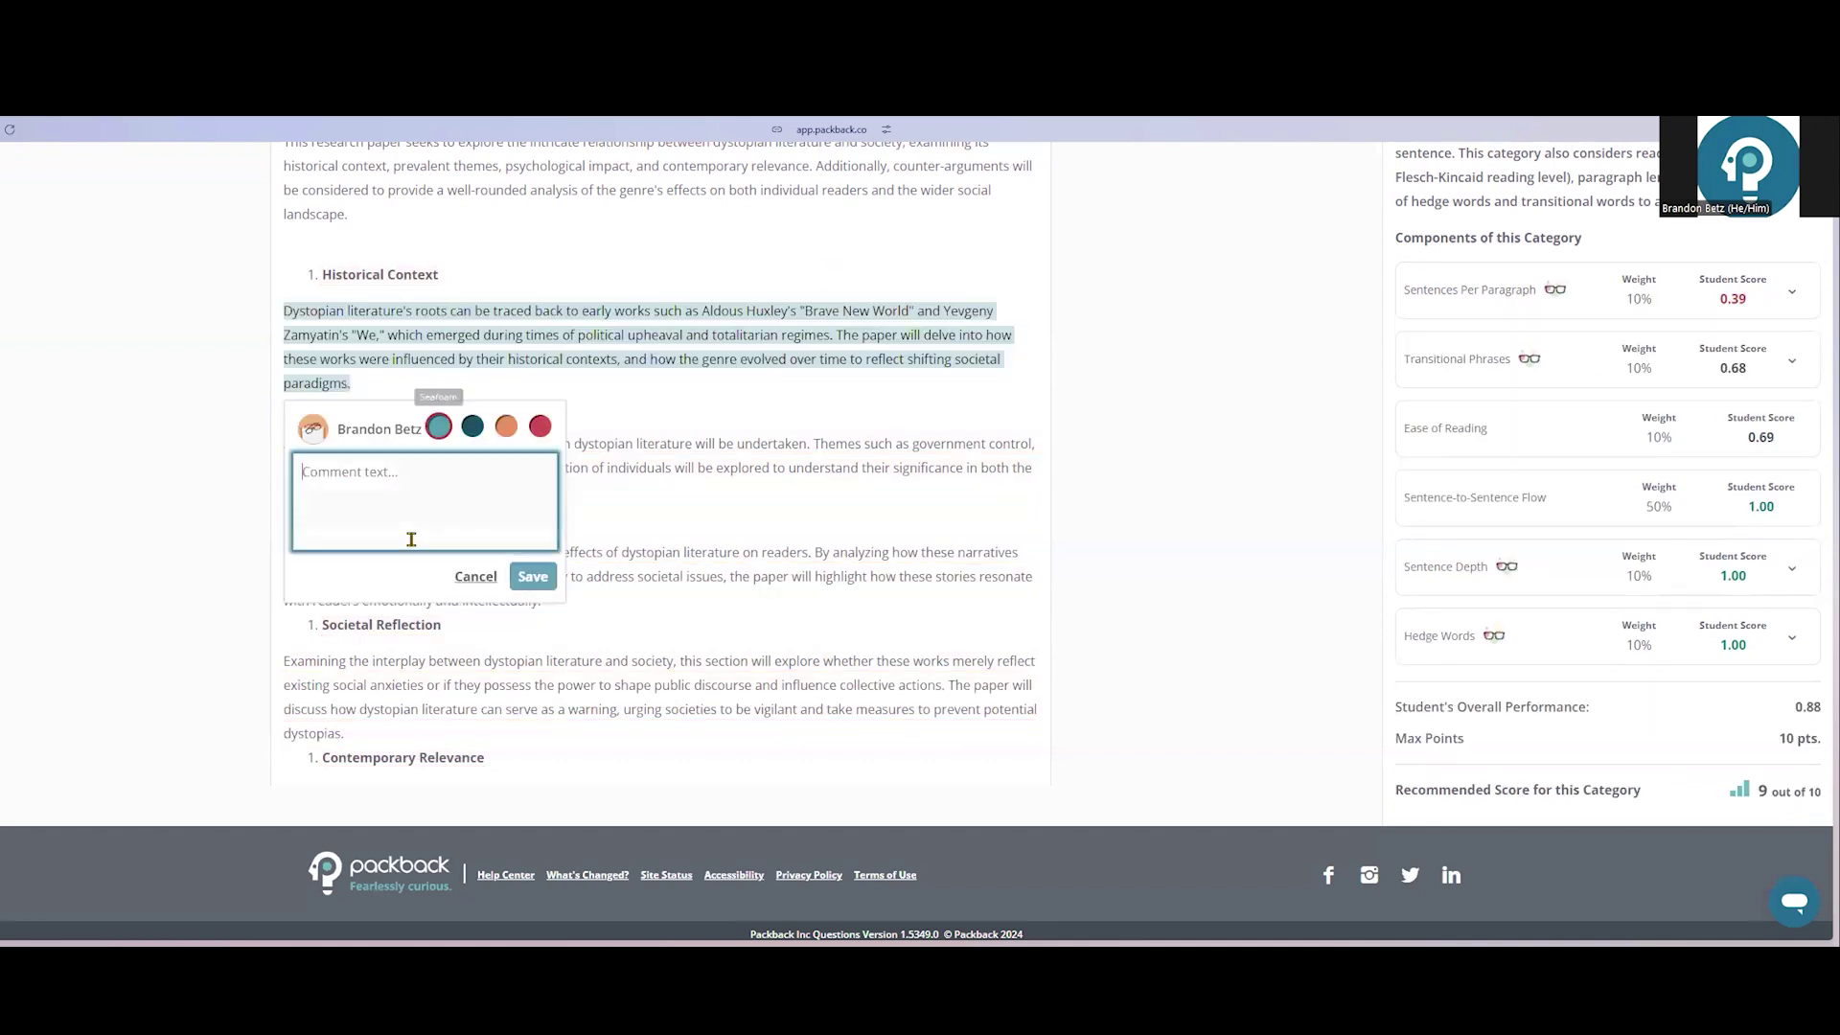
{"action": "type", "text": "Paragraphs "}
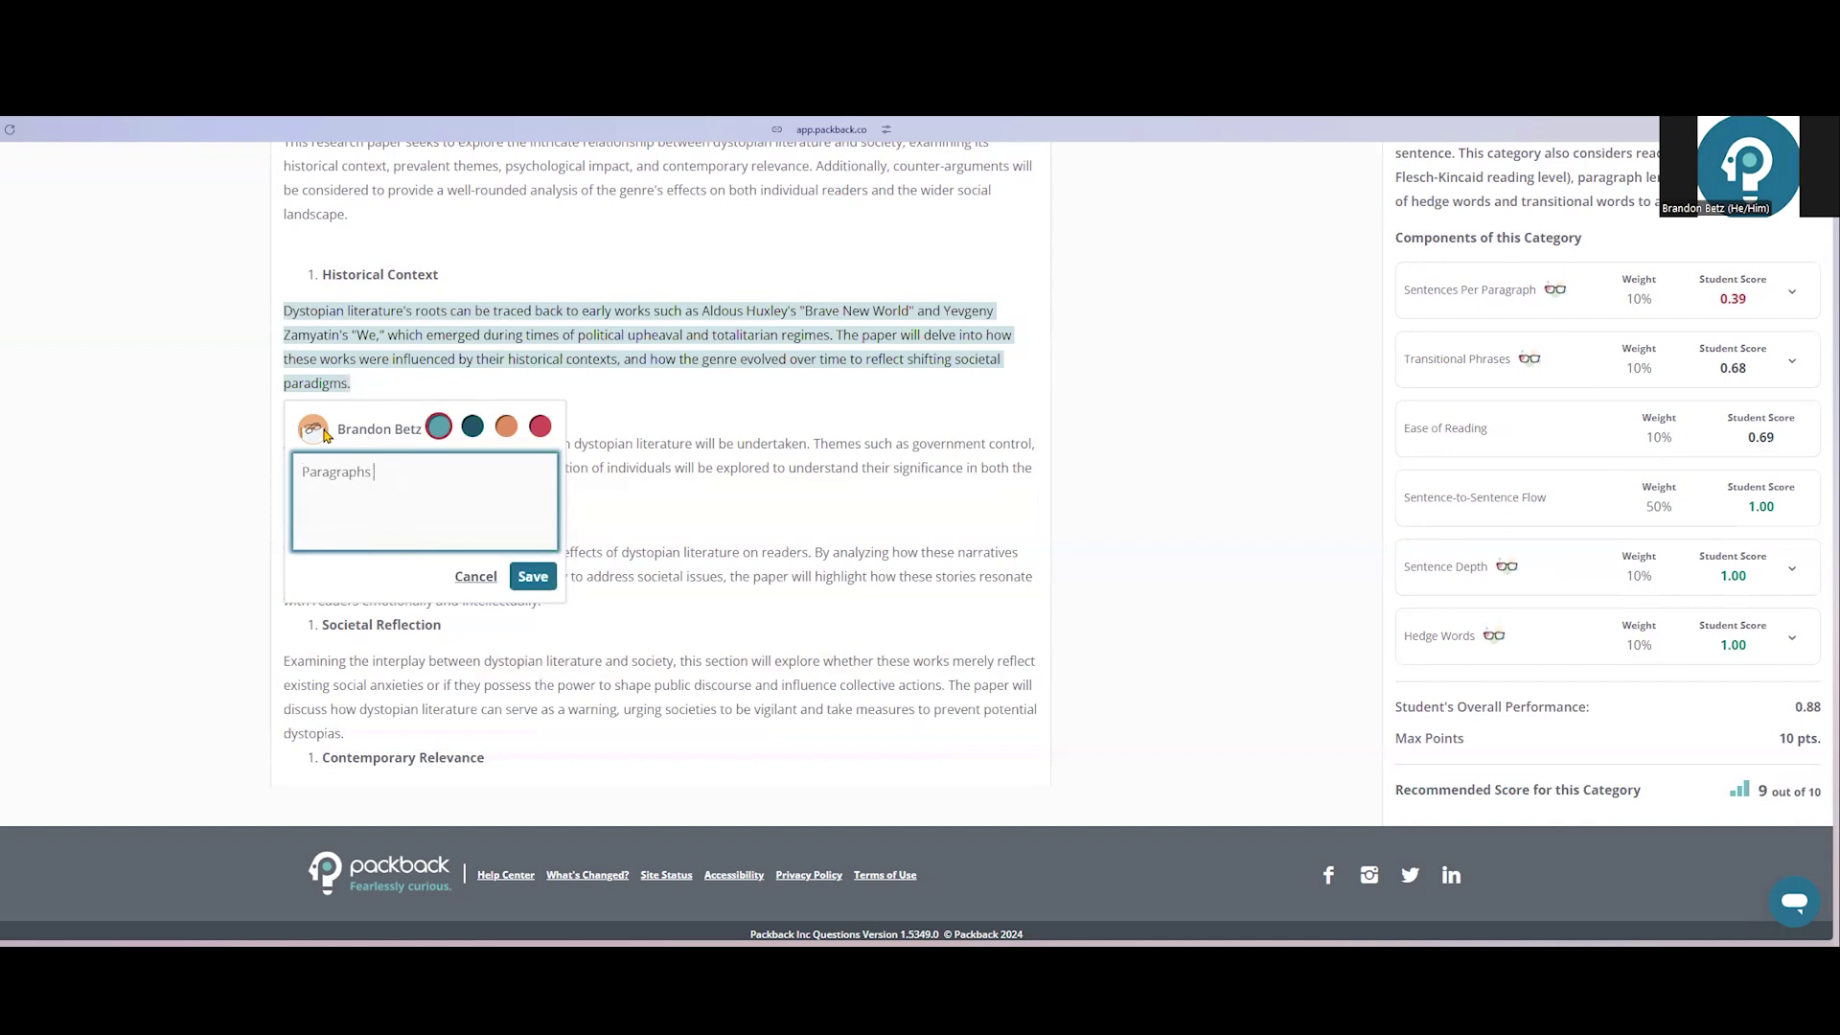
{"action": "type", "text": "should be between 3-6 sentences"}
{"action": "left_click", "coordinate": [532, 575]}
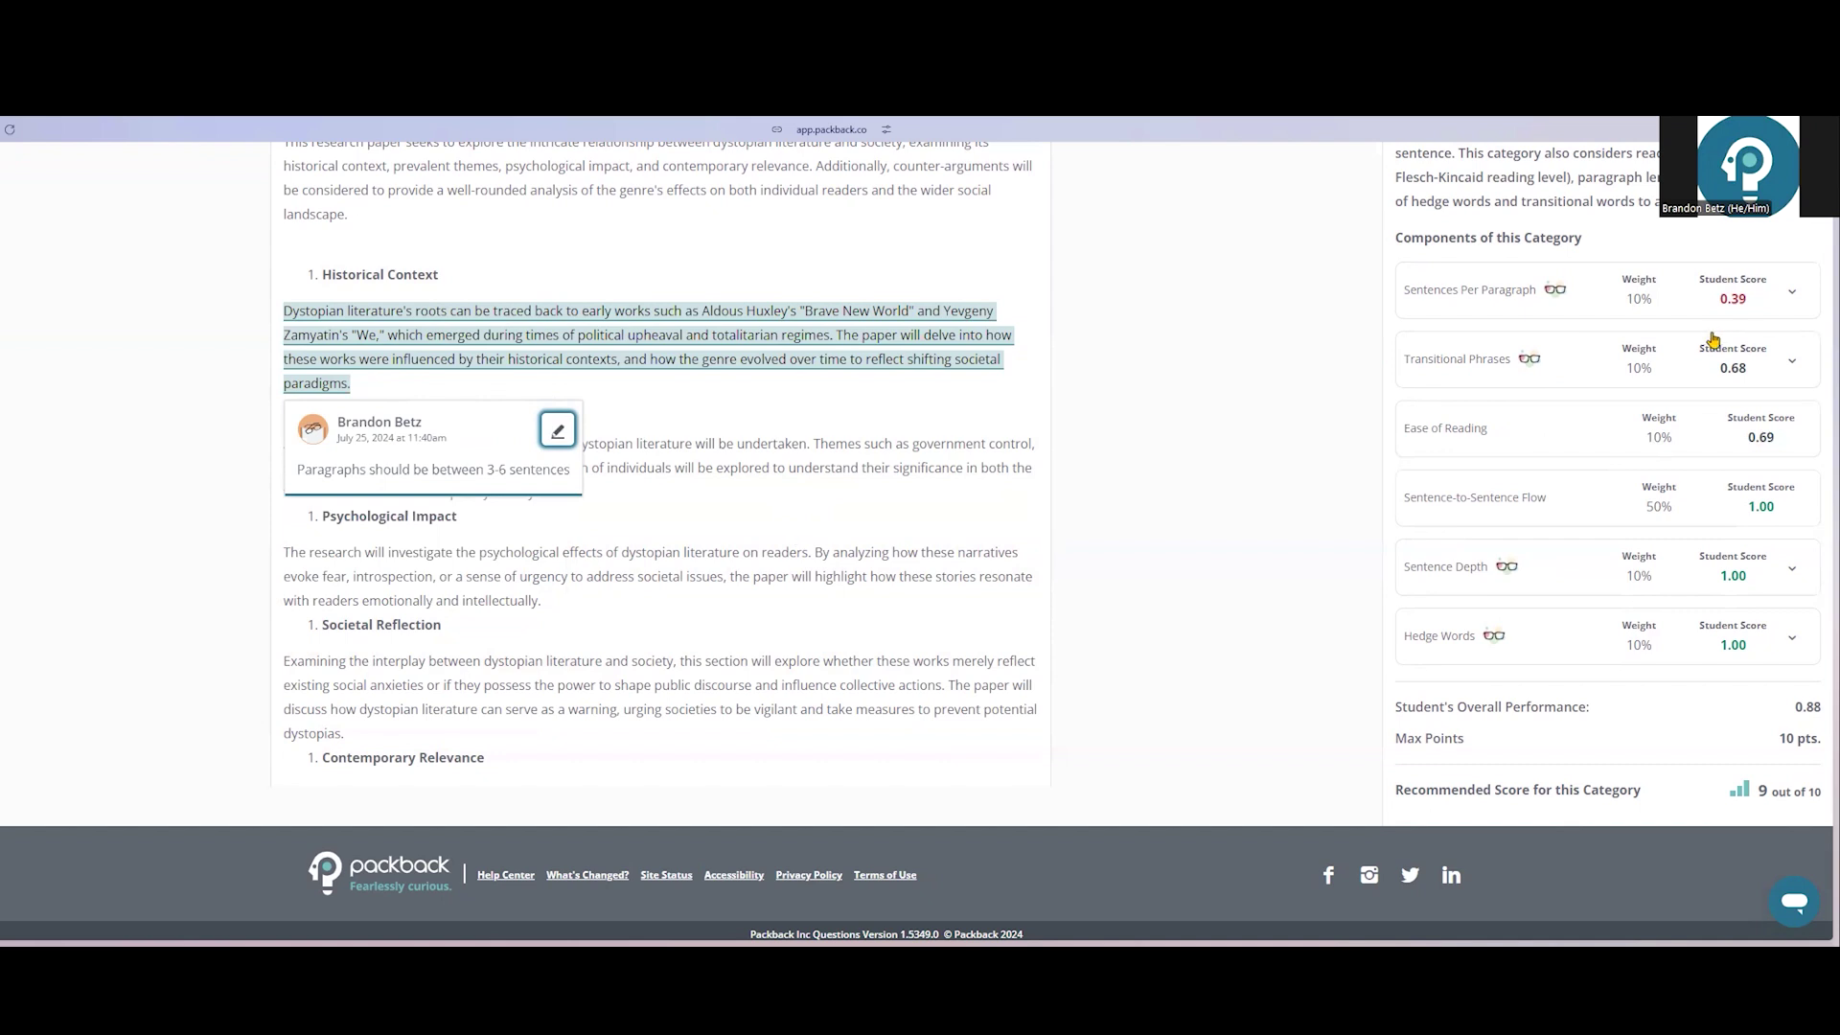
{"action": "scroll", "coordinate": [1705, 340], "scroll_direction": "up", "scroll_amount": 5}
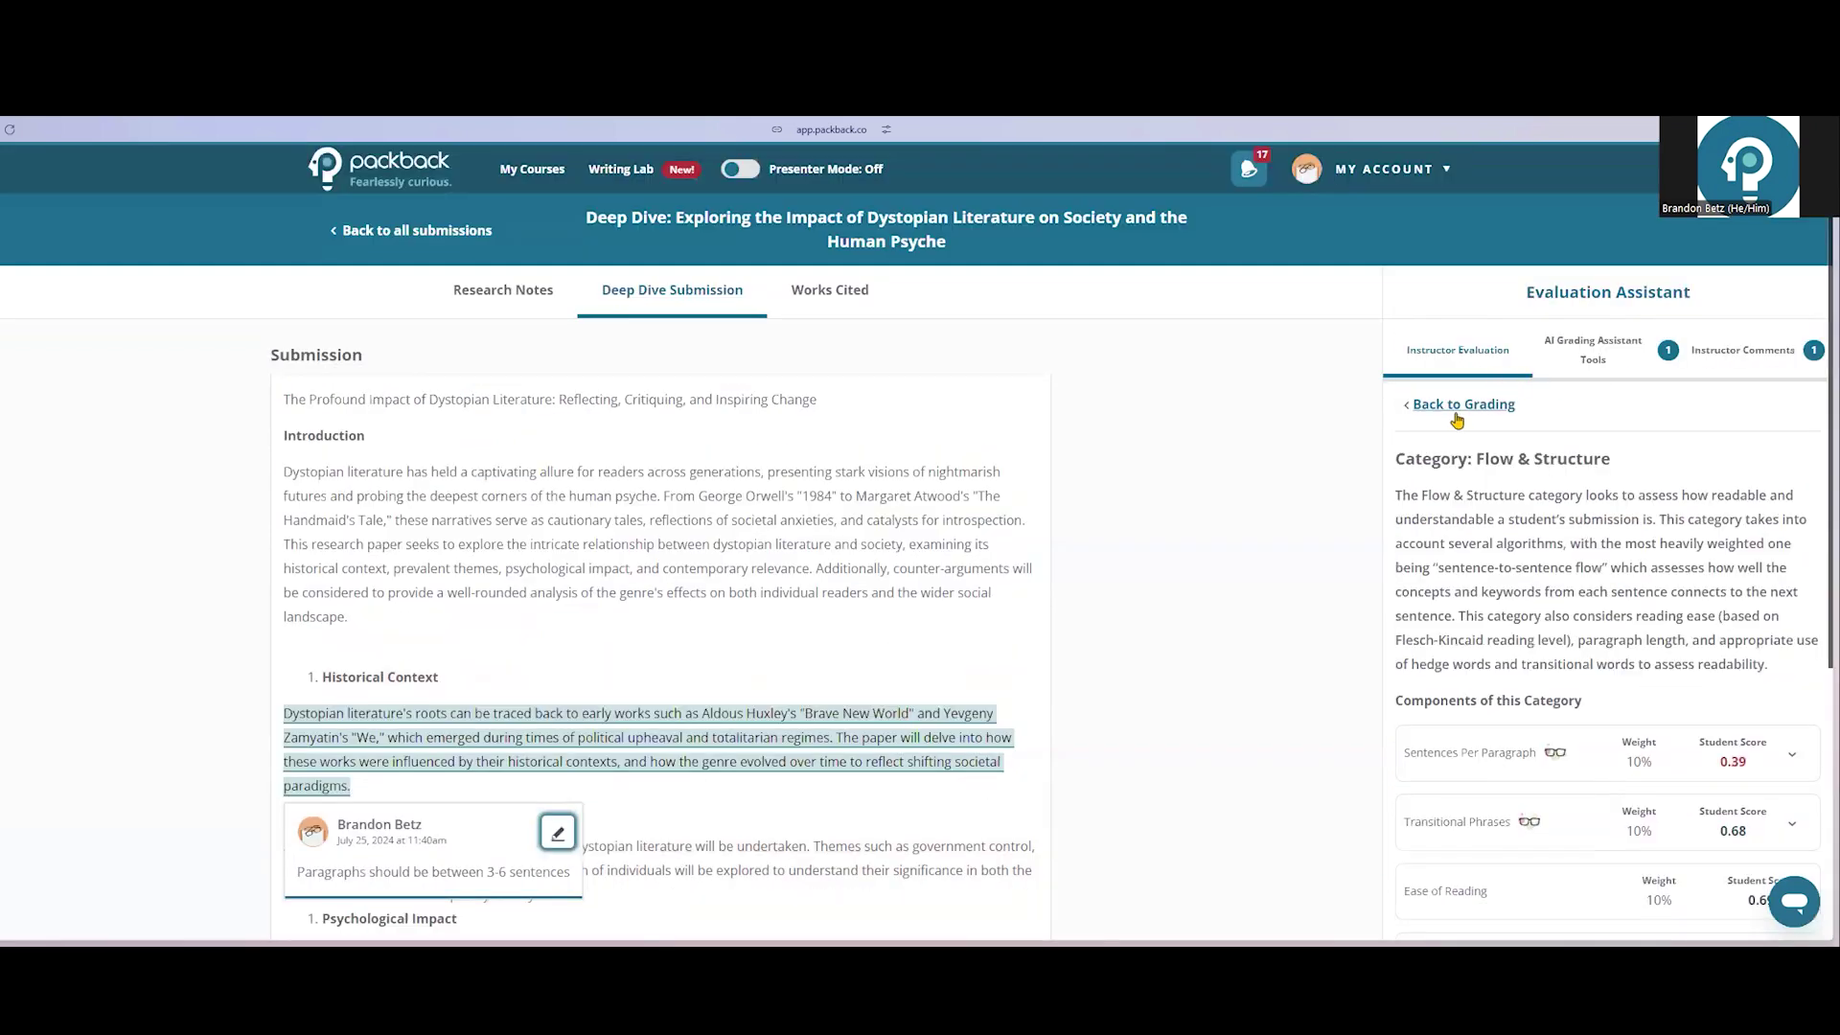
Step: Go back to grading and review the unscored Content & Ideas and the 49/80 Deep Dive Score
{"action": "left_click", "coordinate": [1458, 408]}
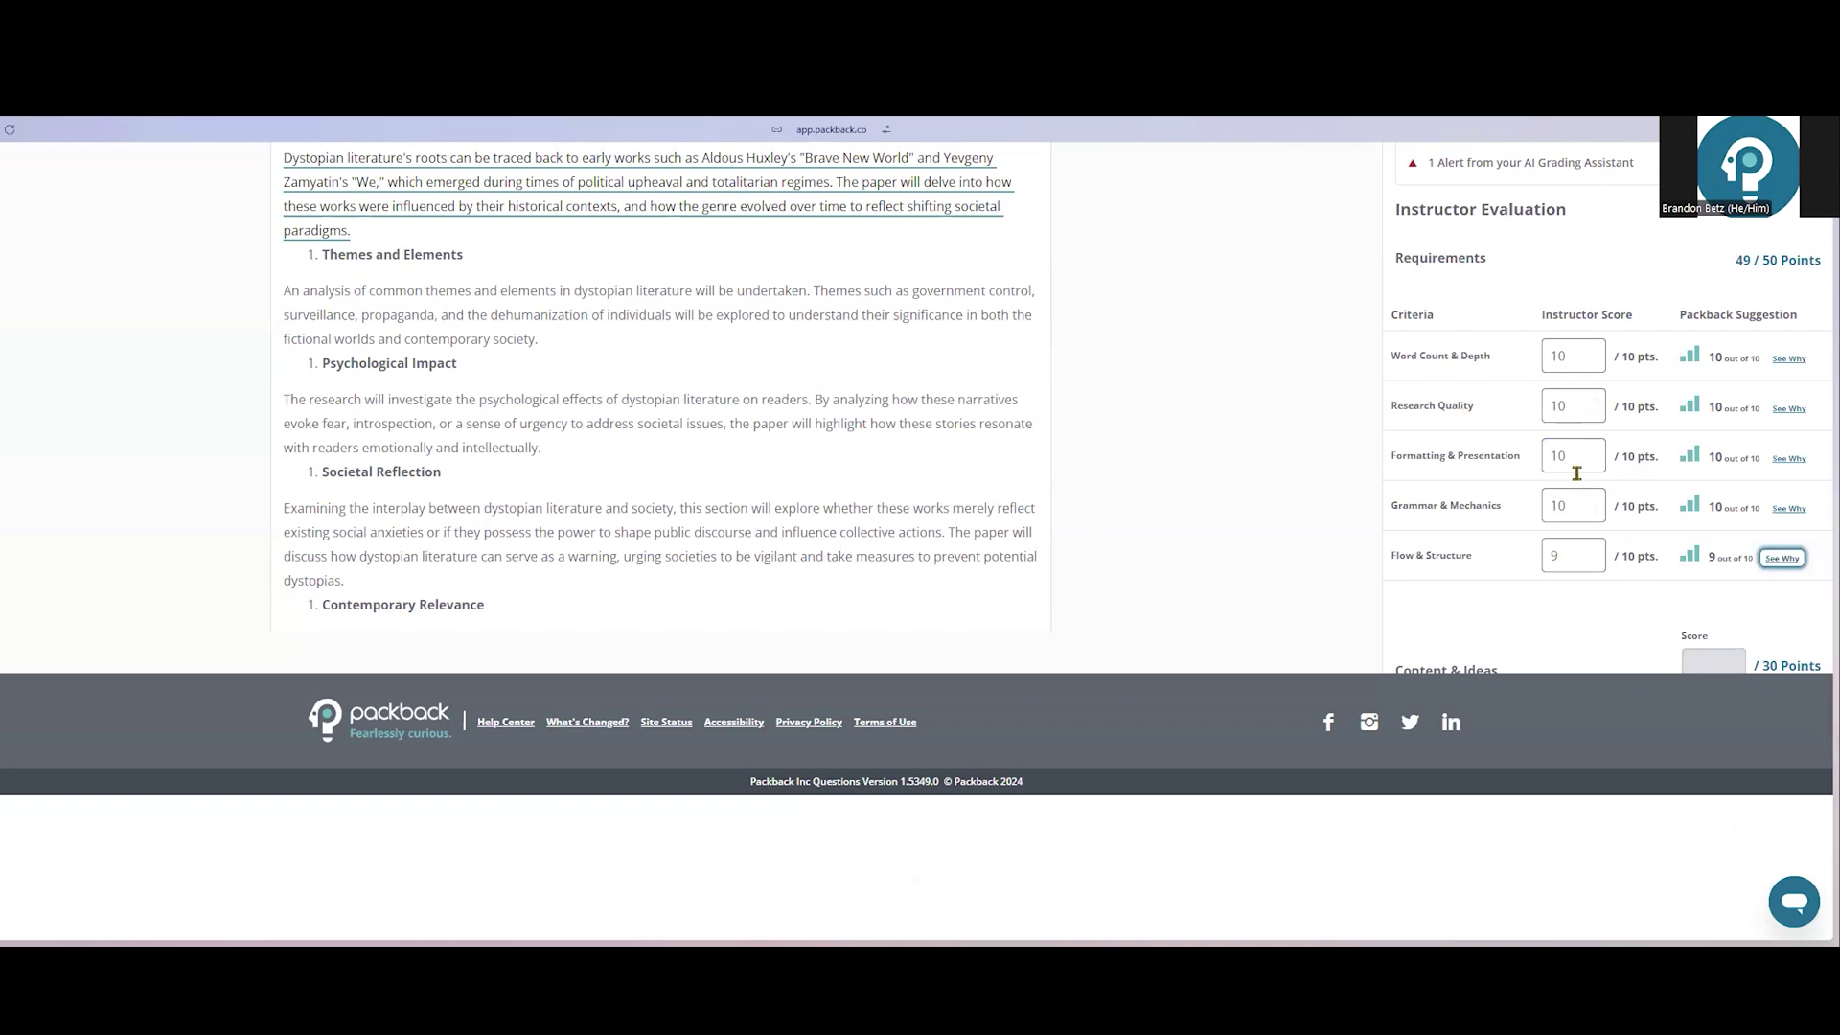
{"action": "scroll", "coordinate": [1575, 469], "scroll_direction": "down", "scroll_amount": 5}
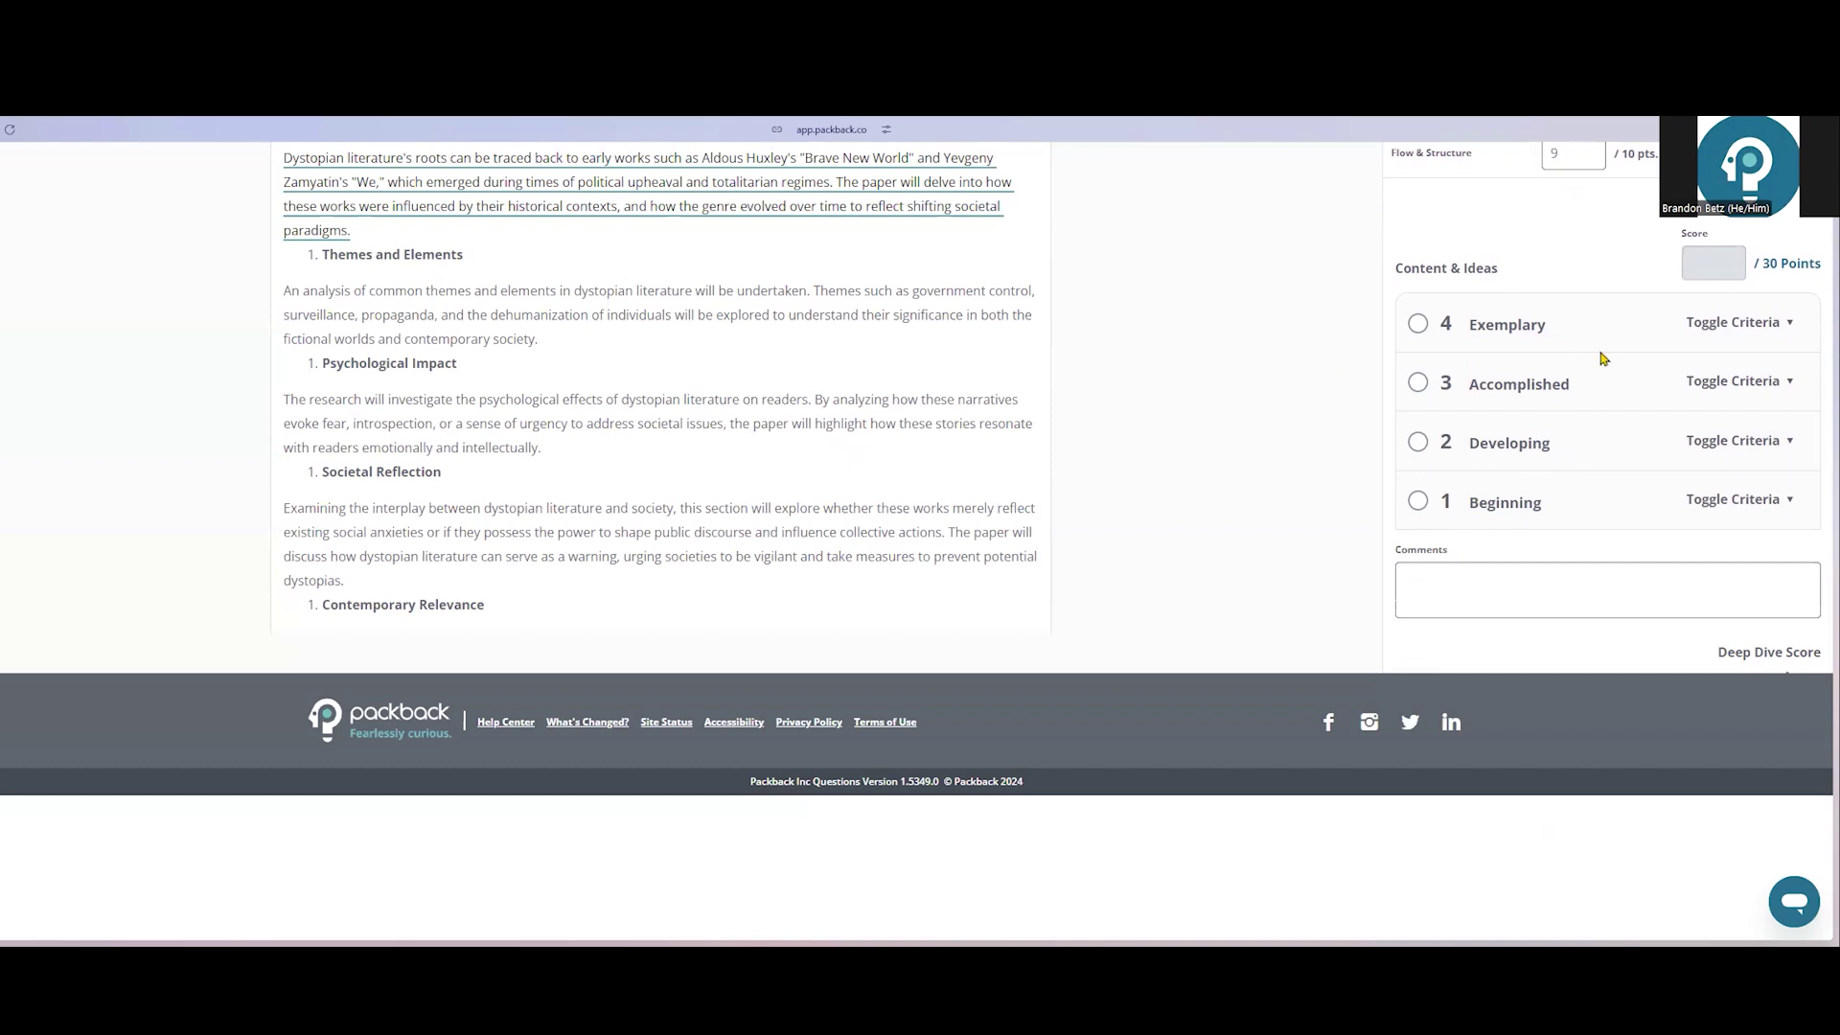
{"action": "scroll", "coordinate": [1602, 360], "scroll_direction": "down", "scroll_amount": 2}
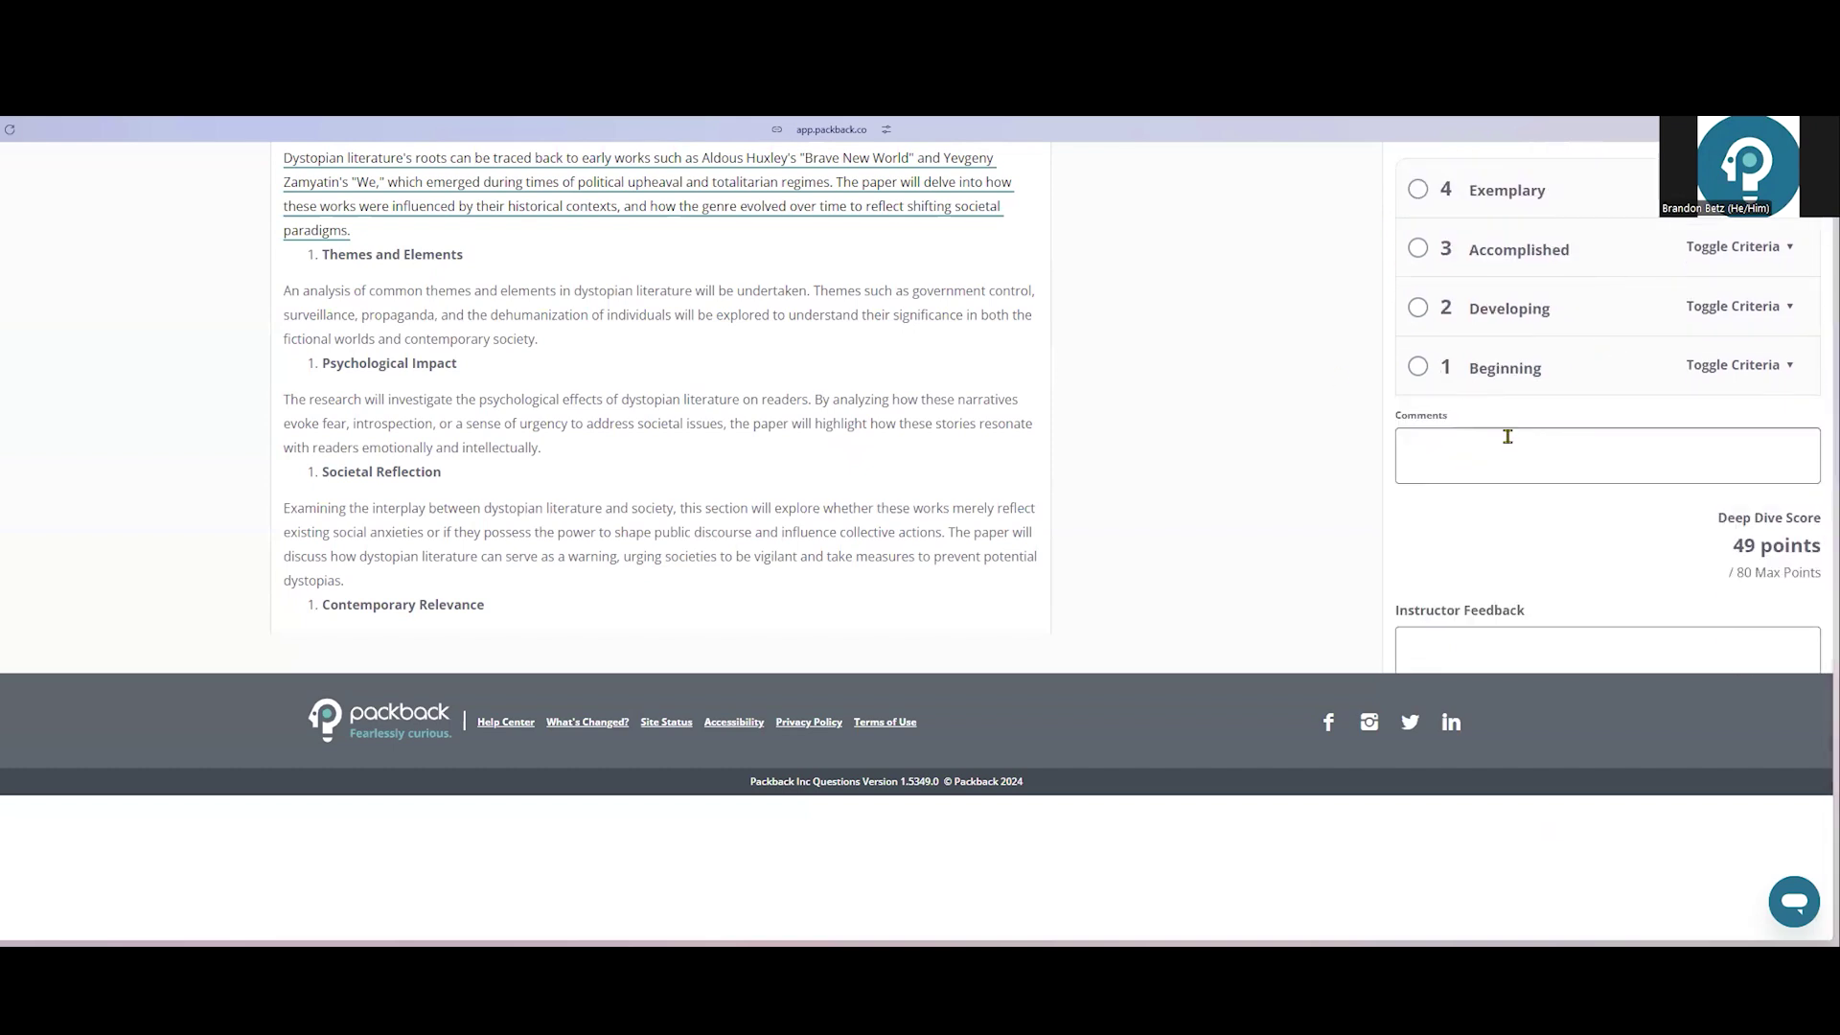
{"action": "scroll", "coordinate": [1508, 437], "scroll_direction": "down", "scroll_amount": 3}
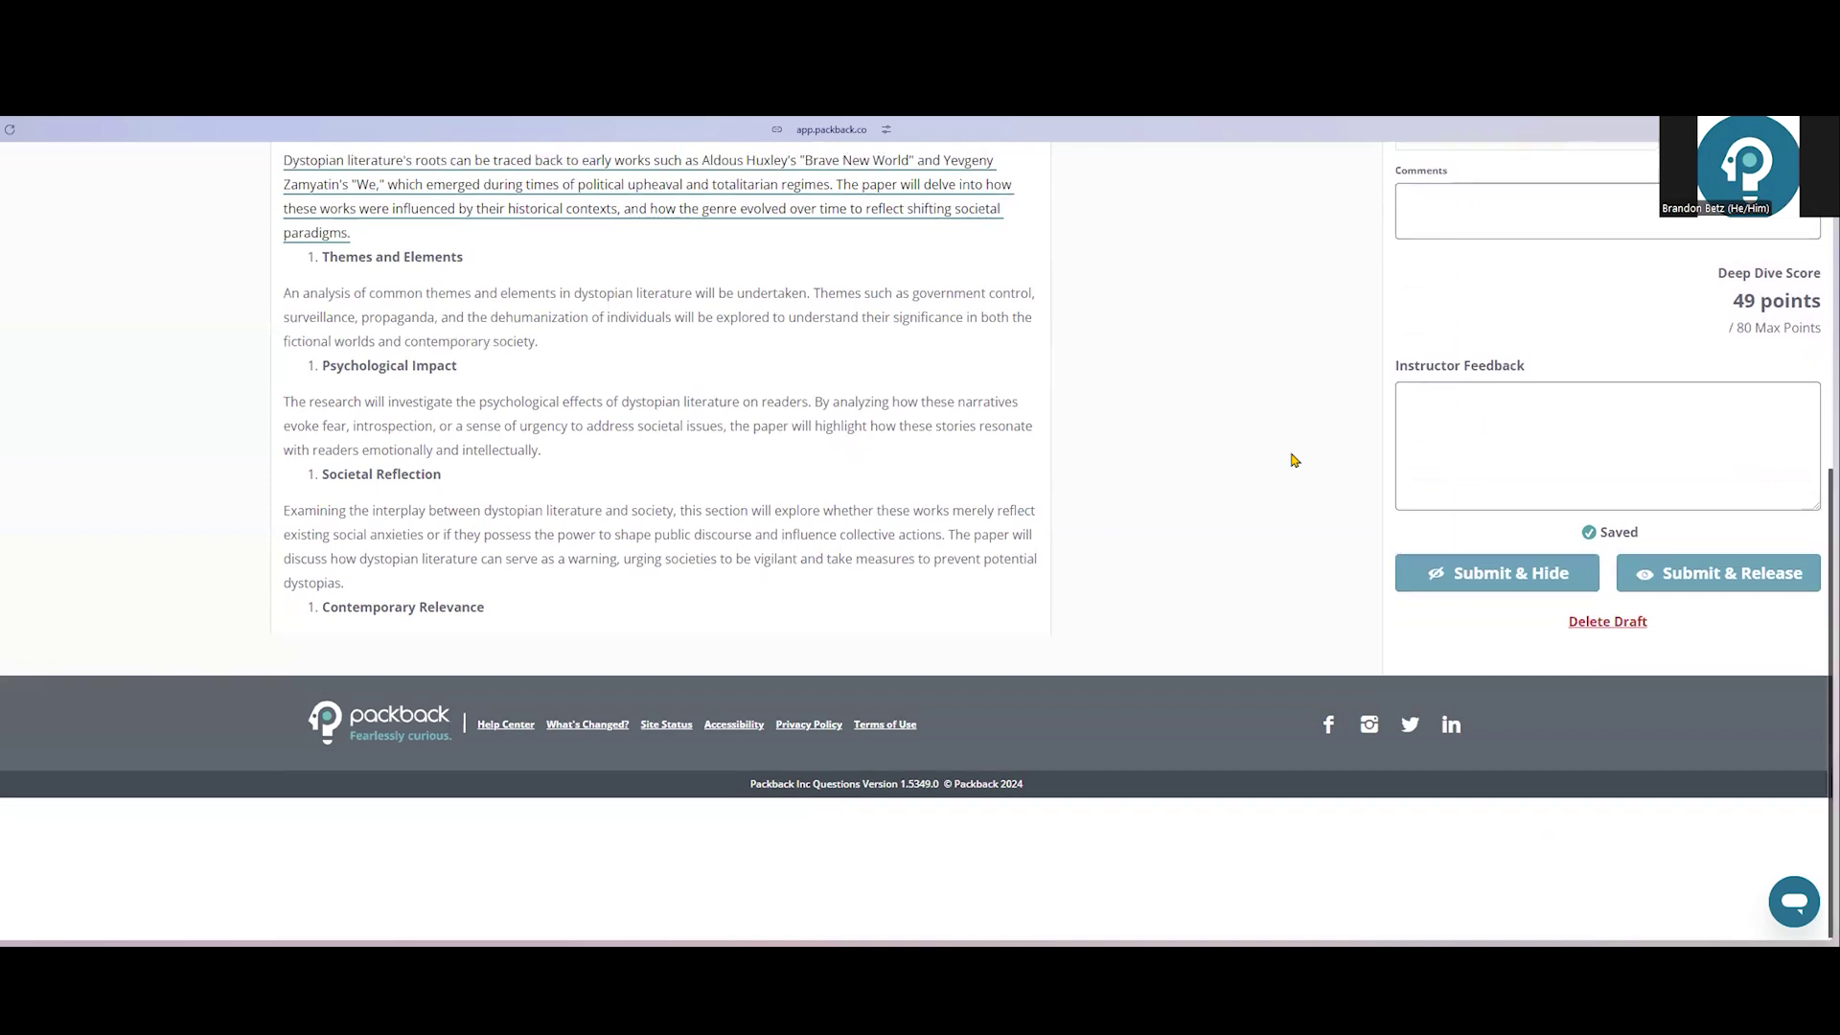
{"action": "scroll", "coordinate": [1293, 460], "scroll_direction": "up", "scroll_amount": 6}
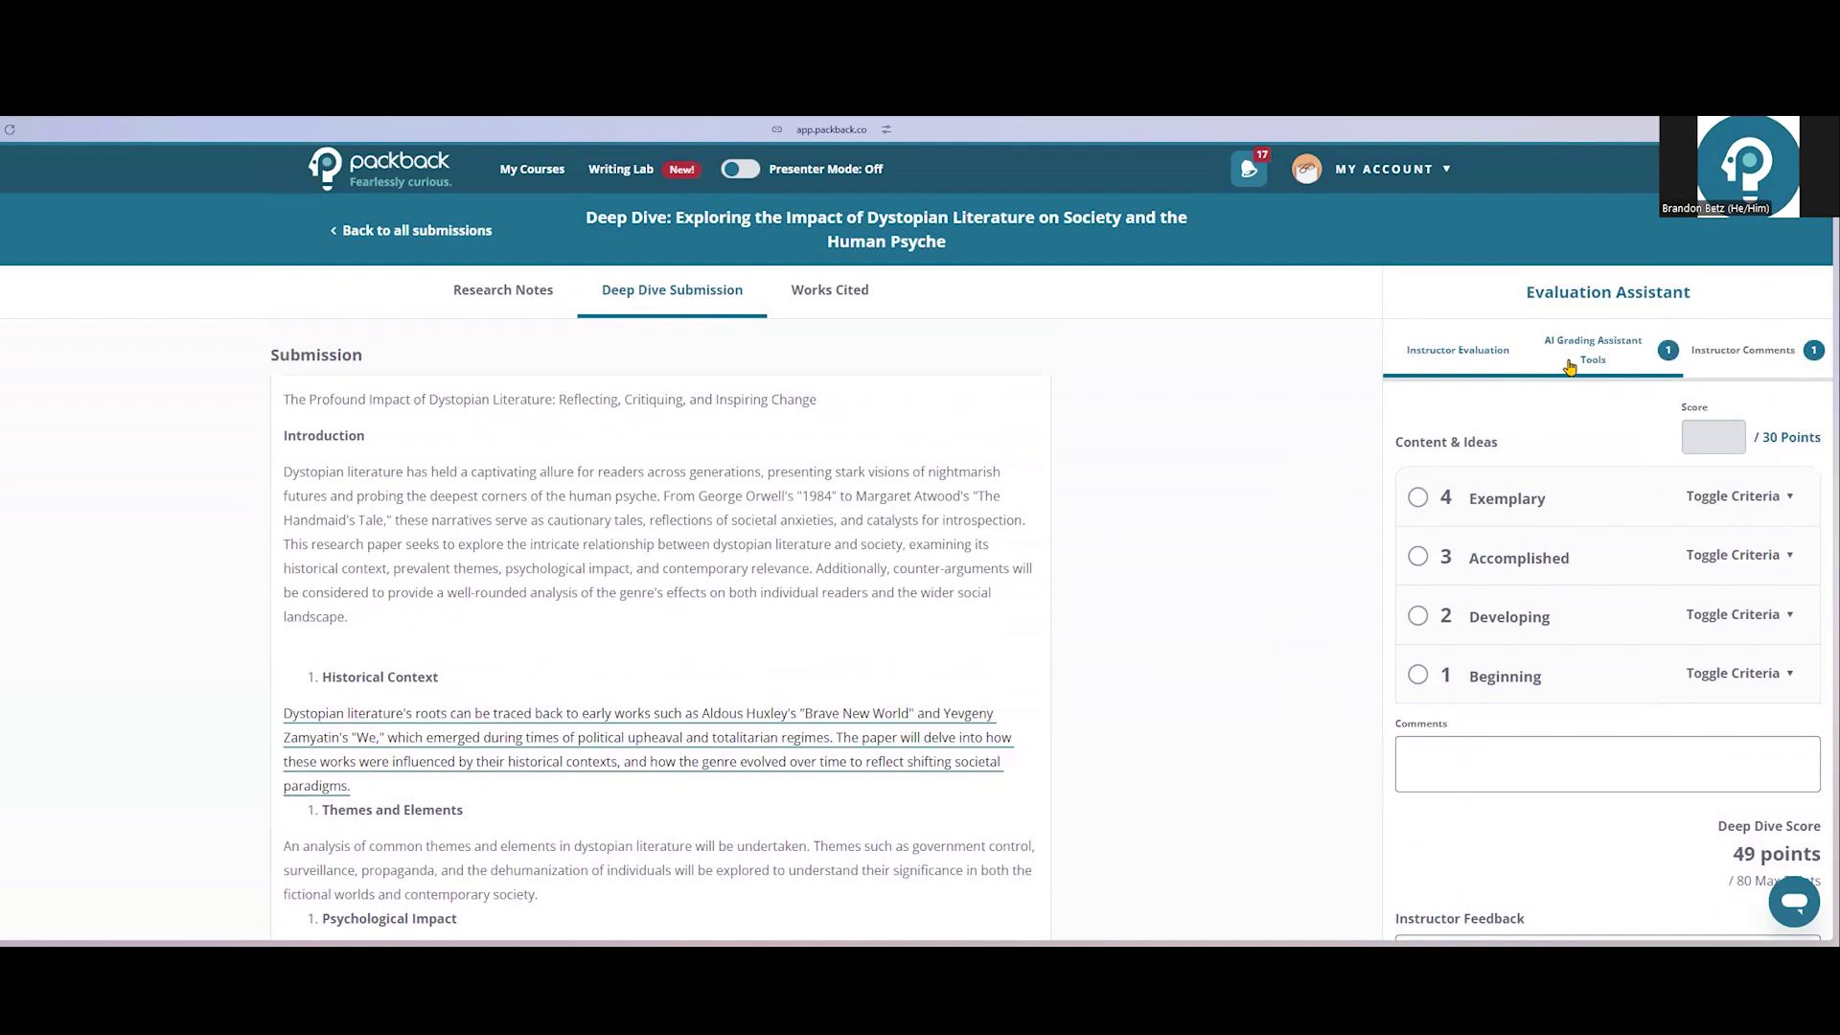
Step: Open the AI Grading Assistant Tools and expand the Alerts and Smart Highlights sections
{"action": "left_click", "coordinate": [1568, 367]}
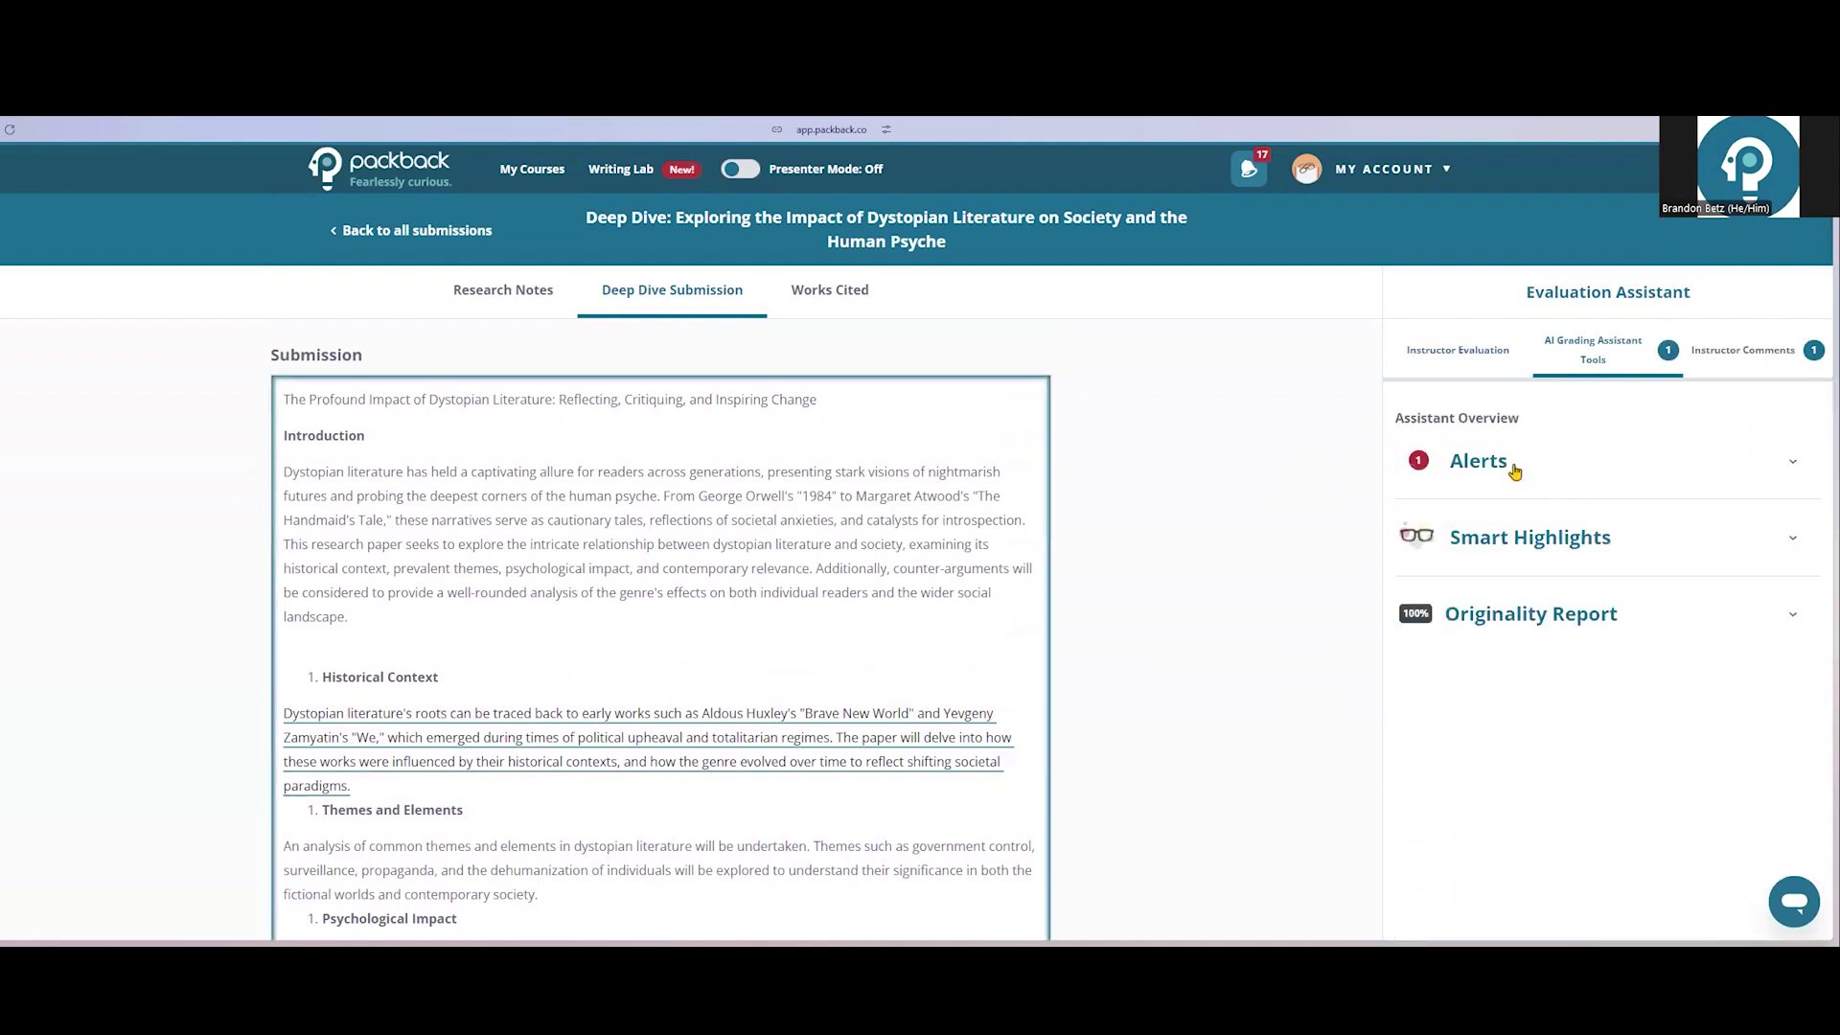
{"action": "left_click", "coordinate": [1521, 478]}
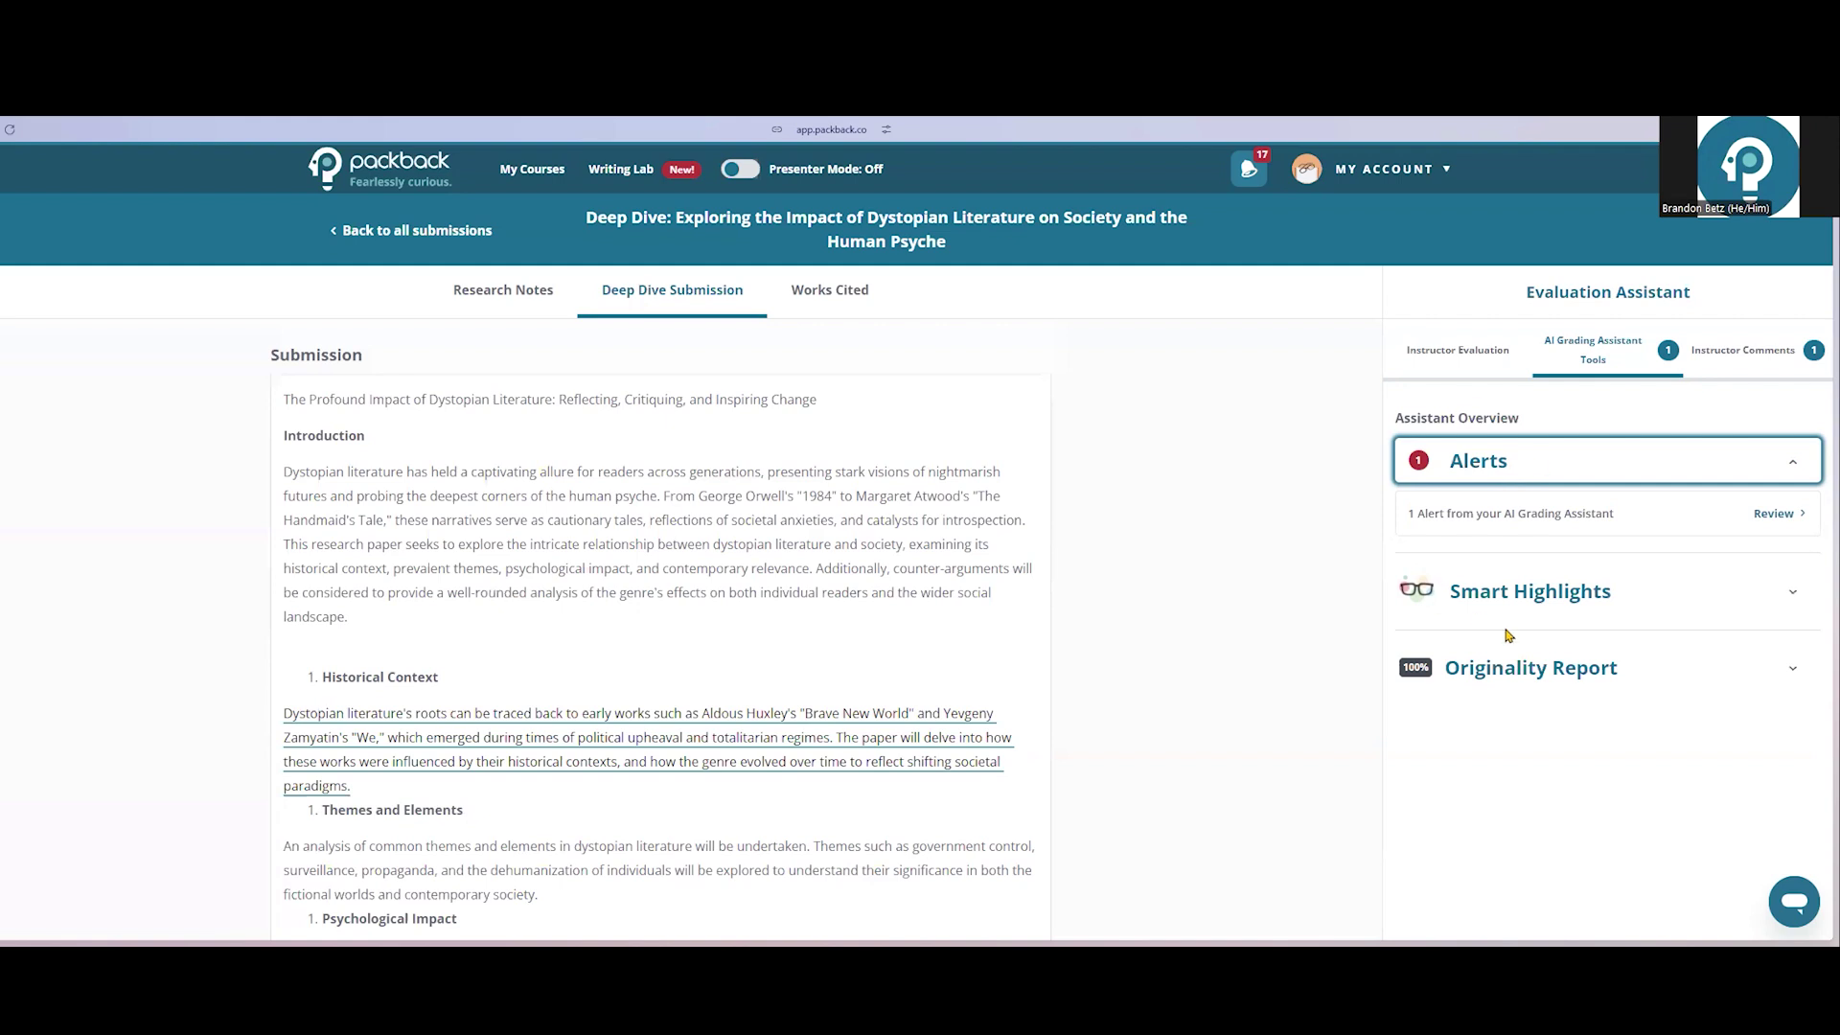
{"action": "left_click", "coordinate": [1528, 594]}
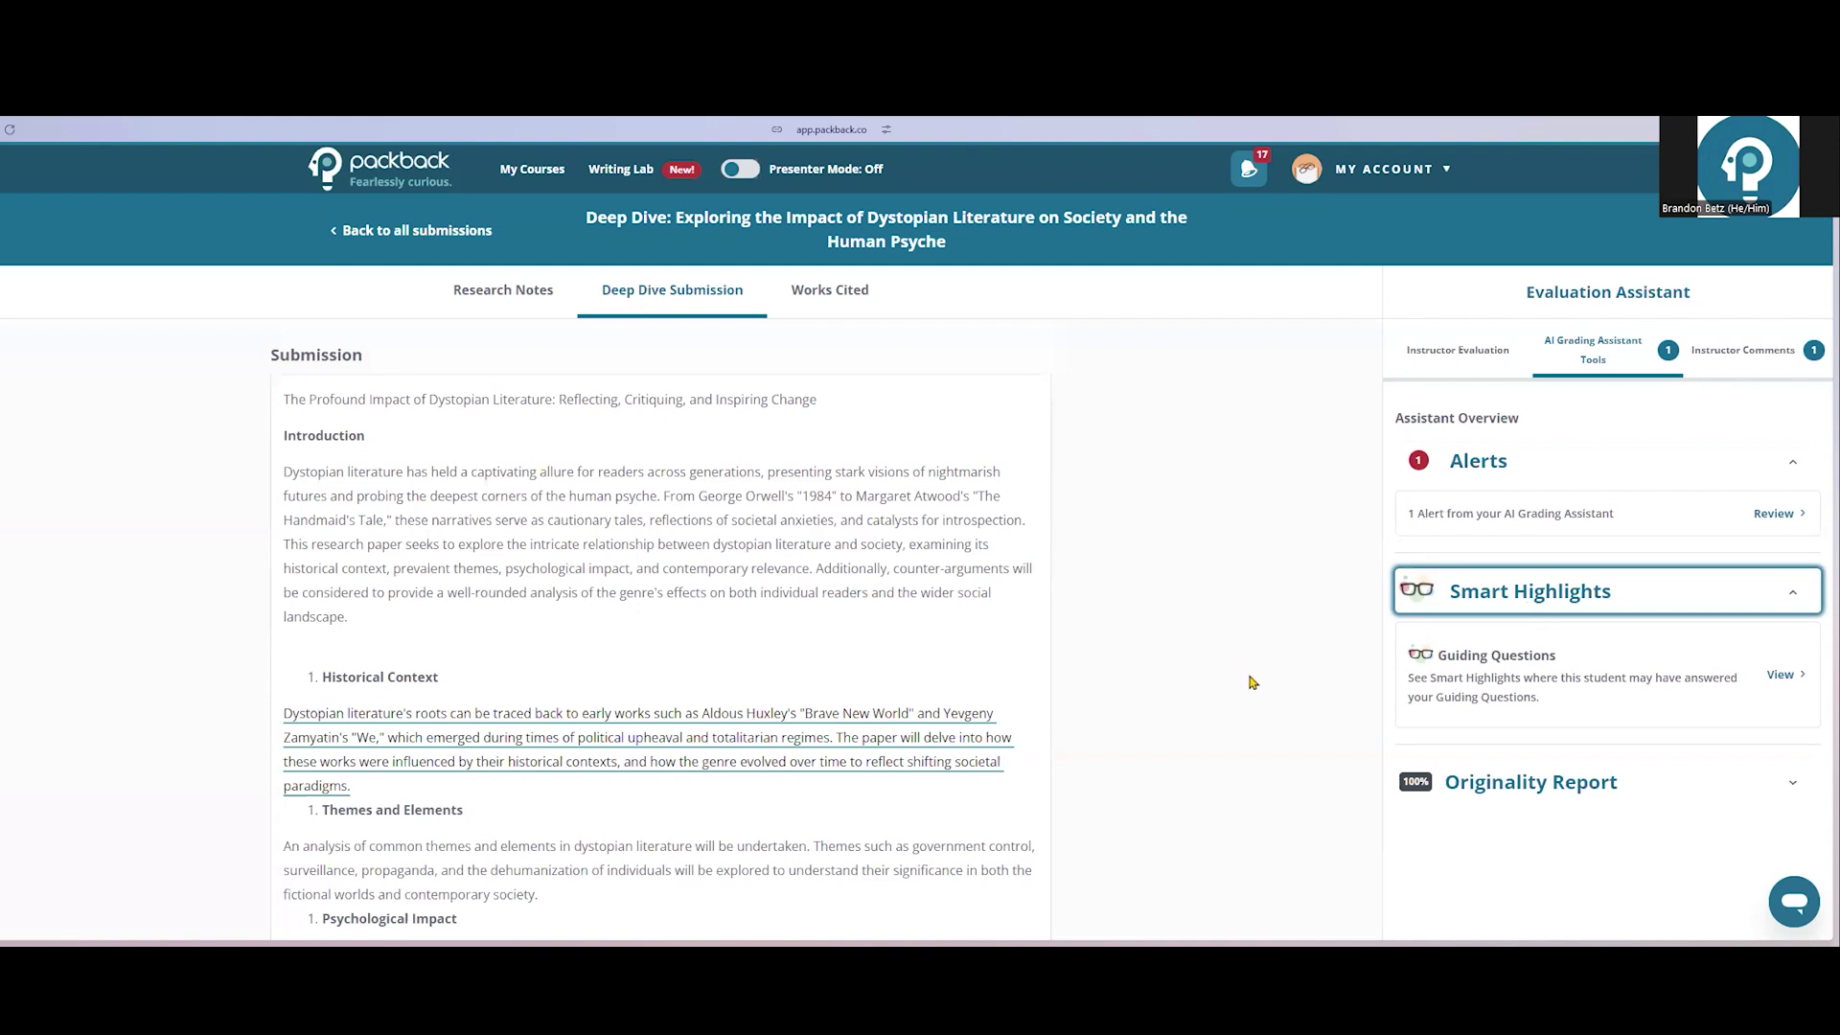
Step: View the Guiding Questions highlights and the common-themes question's possible answers, then return to the overview
{"action": "left_click", "coordinate": [1512, 676]}
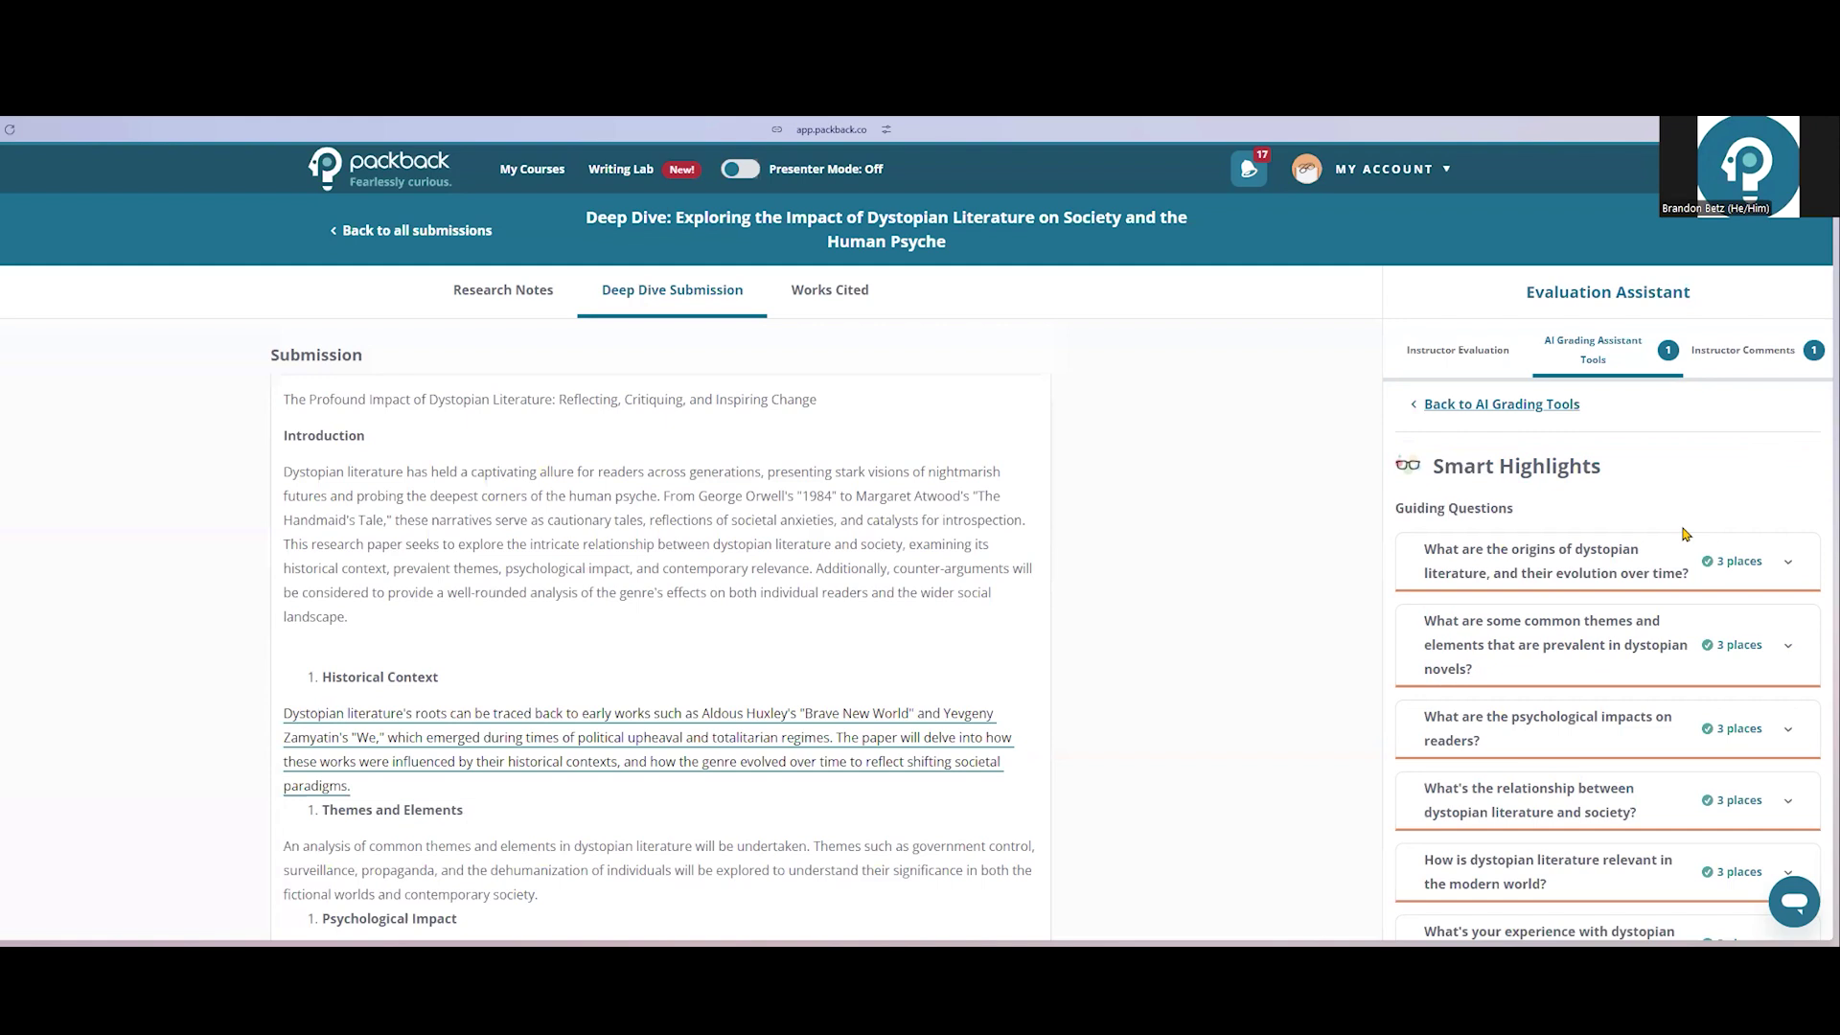
{"action": "scroll", "coordinate": [1561, 598], "scroll_direction": "down", "scroll_amount": 2}
{"action": "left_click", "coordinate": [1572, 523]}
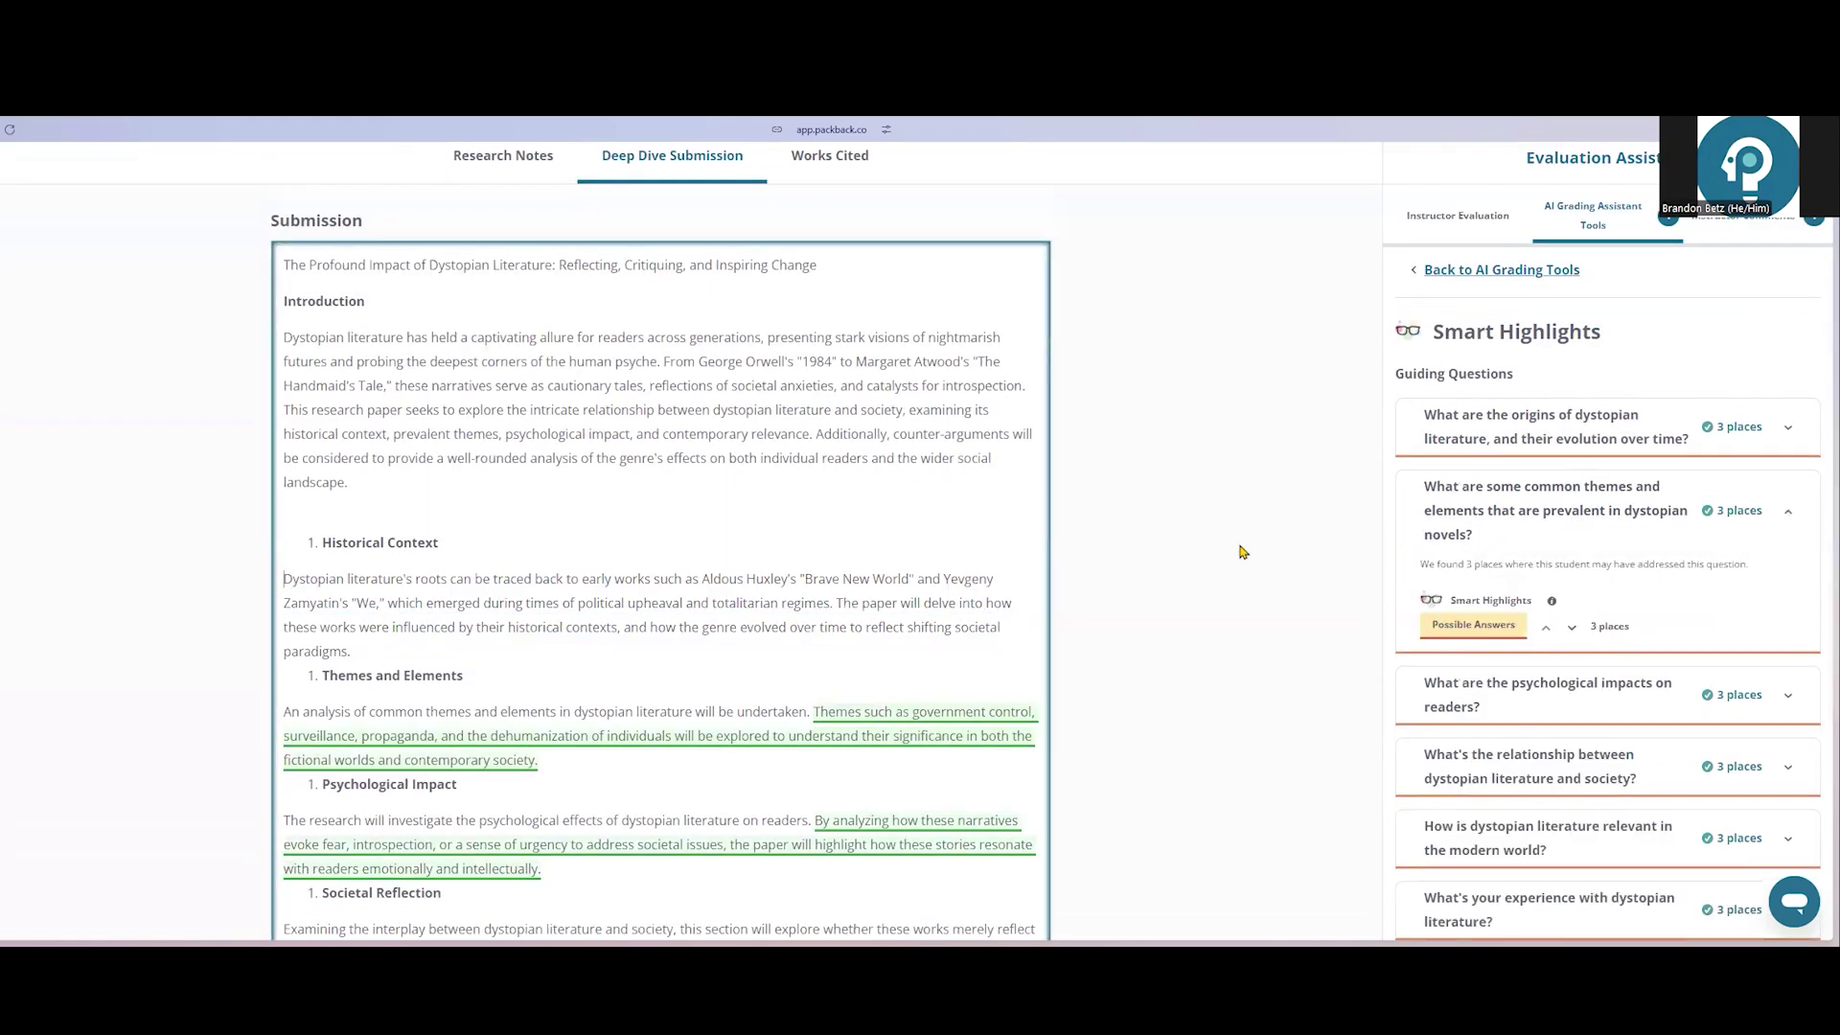
{"action": "scroll", "coordinate": [858, 526], "scroll_direction": "down", "scroll_amount": 3}
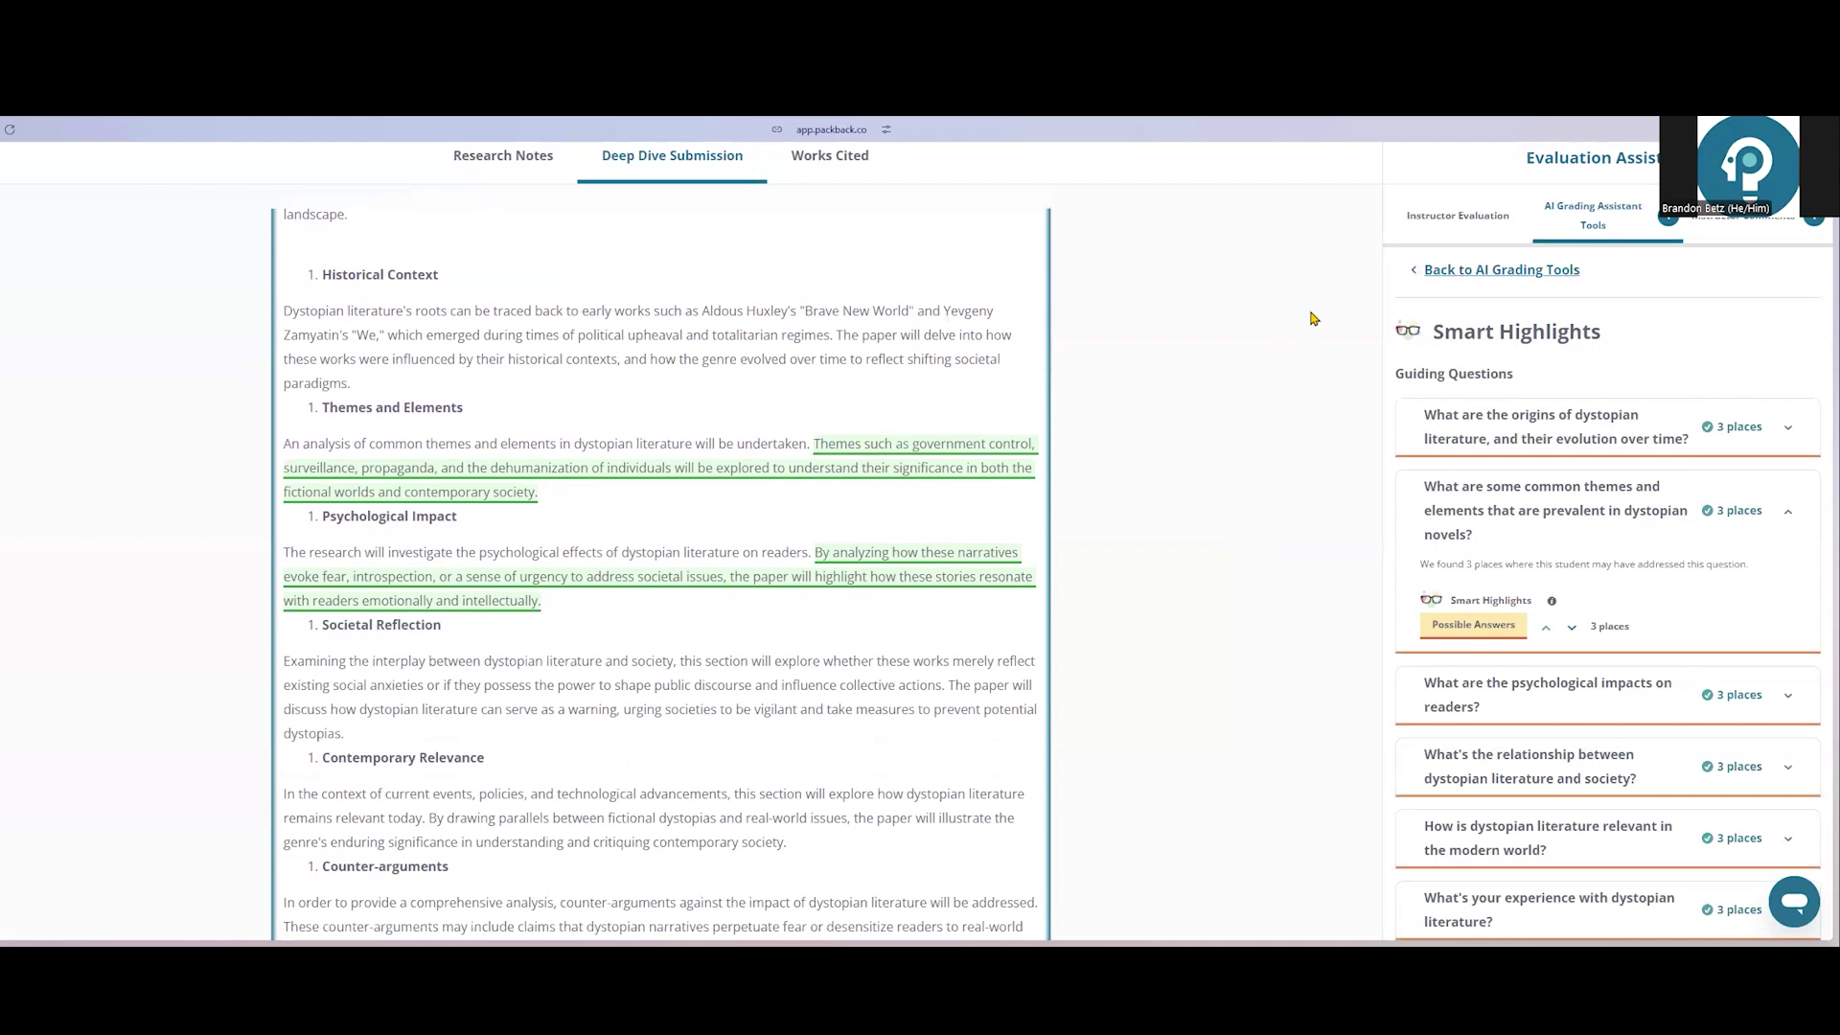
{"action": "left_click", "coordinate": [1495, 273]}
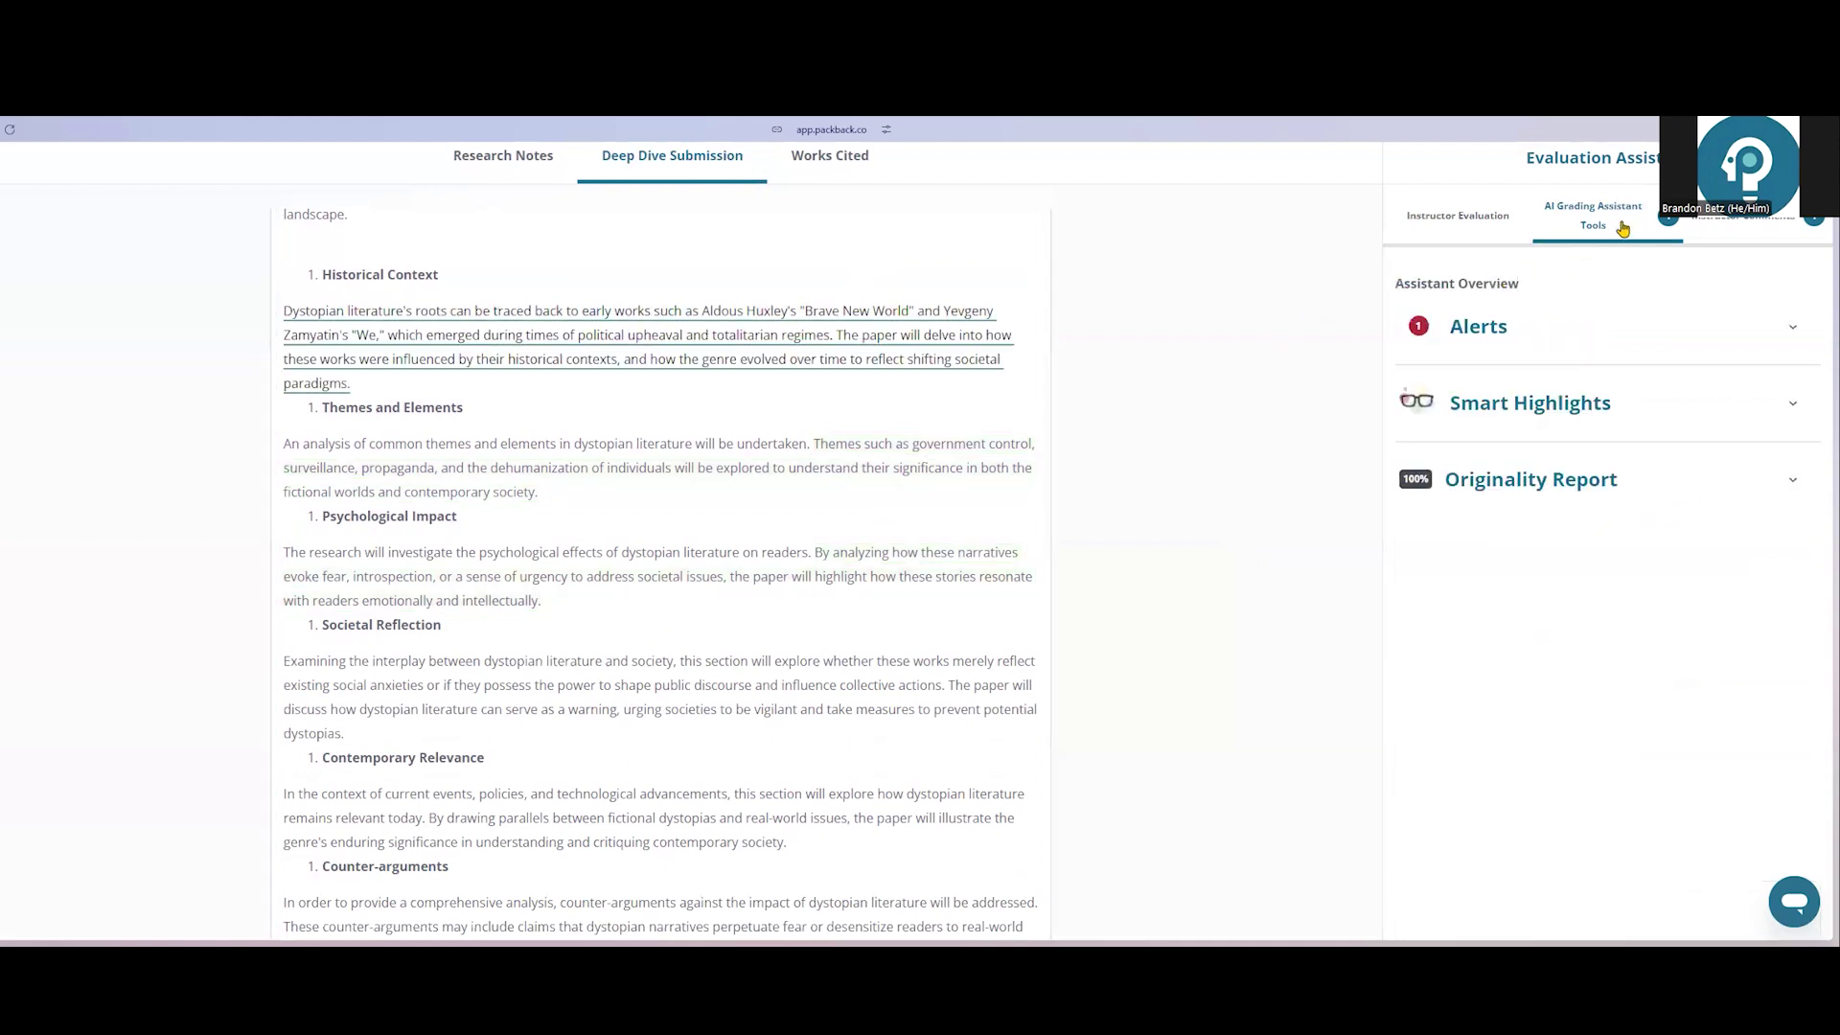
Step: Expand the Originality Report: 100% original text, 0 matched characters from 0 sources
{"action": "left_click", "coordinate": [1607, 501]}
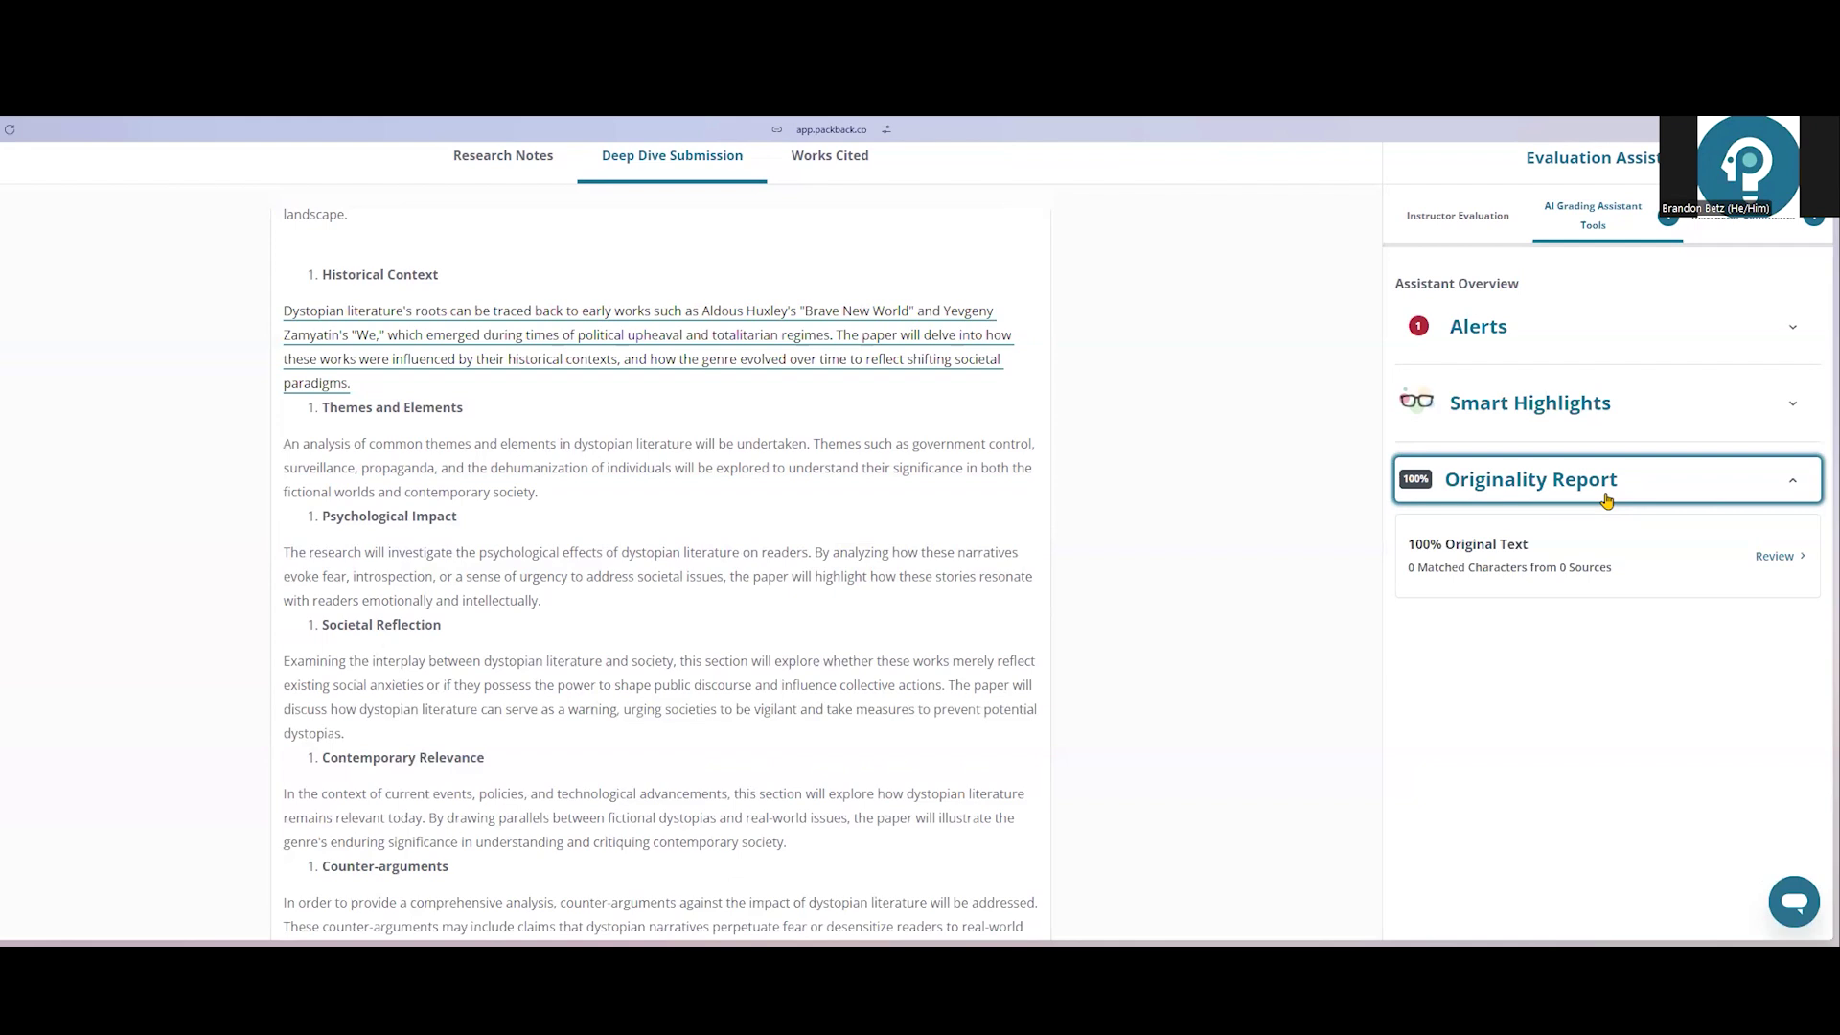
{"action": "scroll", "coordinate": [1602, 484], "scroll_direction": "up", "scroll_amount": 2}
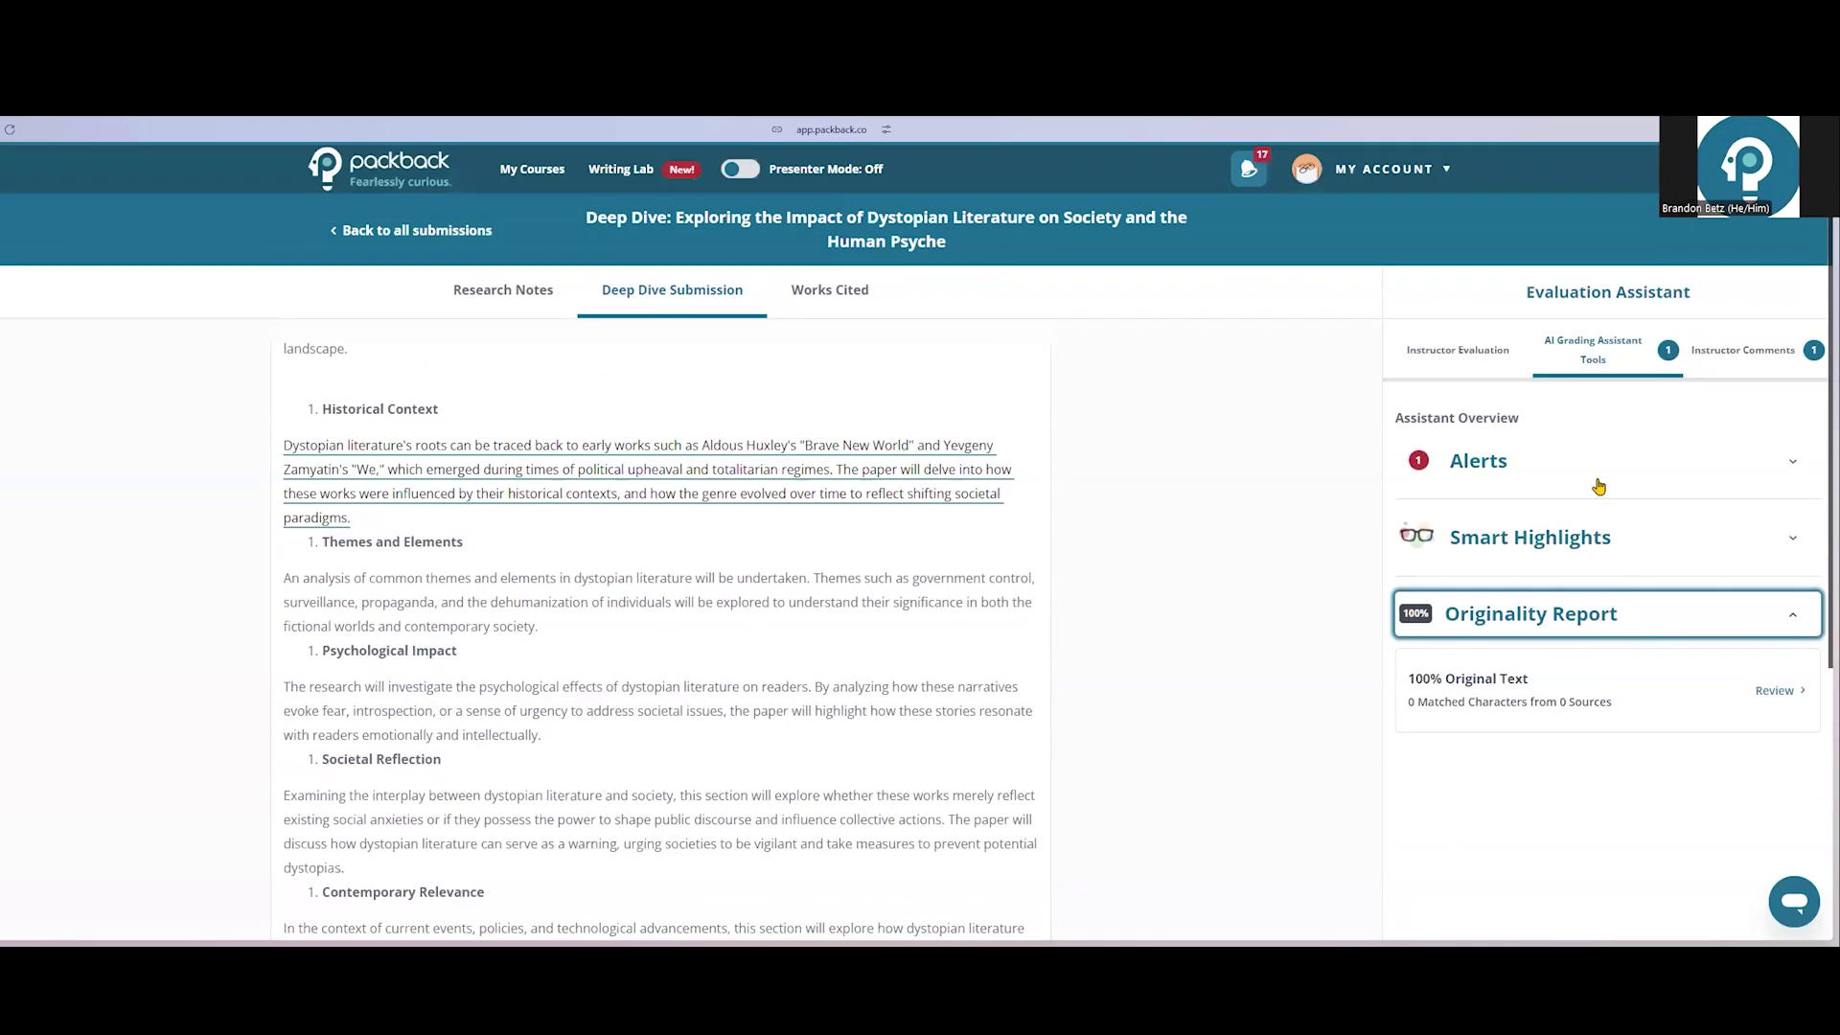
Step: Switch to Instructor Evaluation and scroll down to the Deep Dive Score, Instructor Feedback and Submit buttons
{"action": "left_click", "coordinate": [1457, 354]}
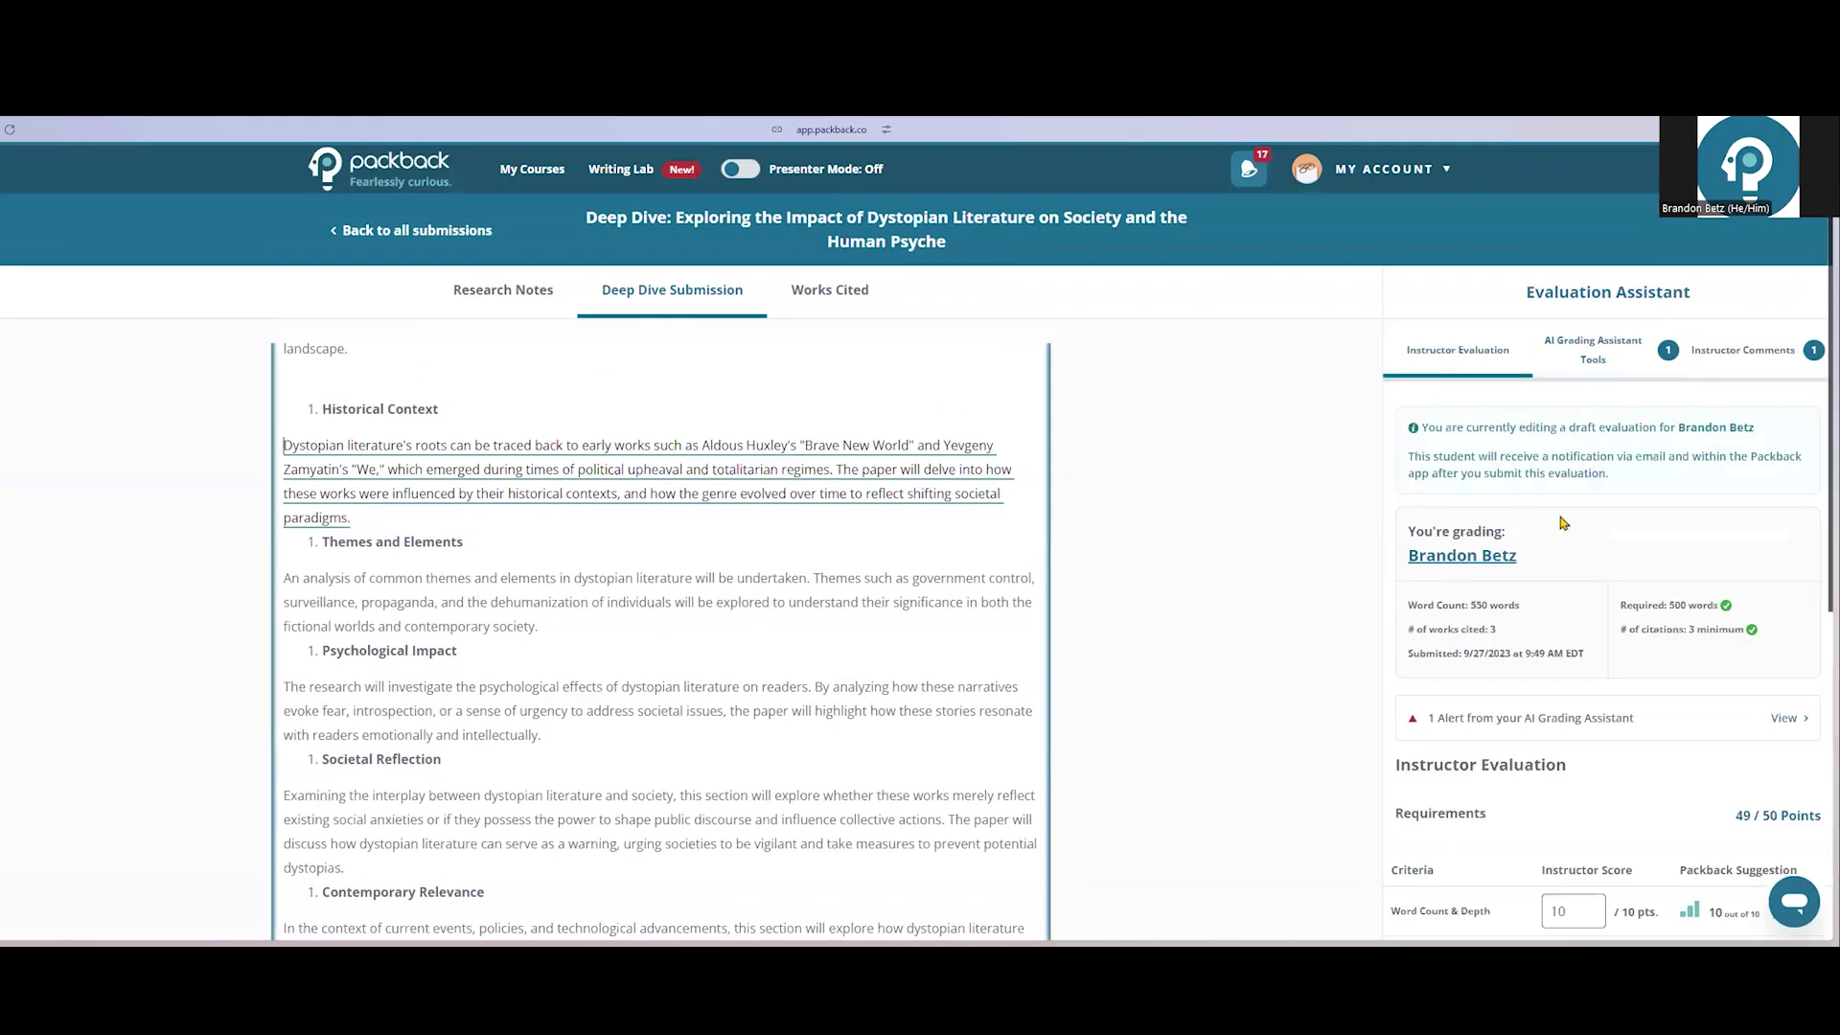
{"action": "scroll", "coordinate": [1548, 525], "scroll_direction": "down", "scroll_amount": 2}
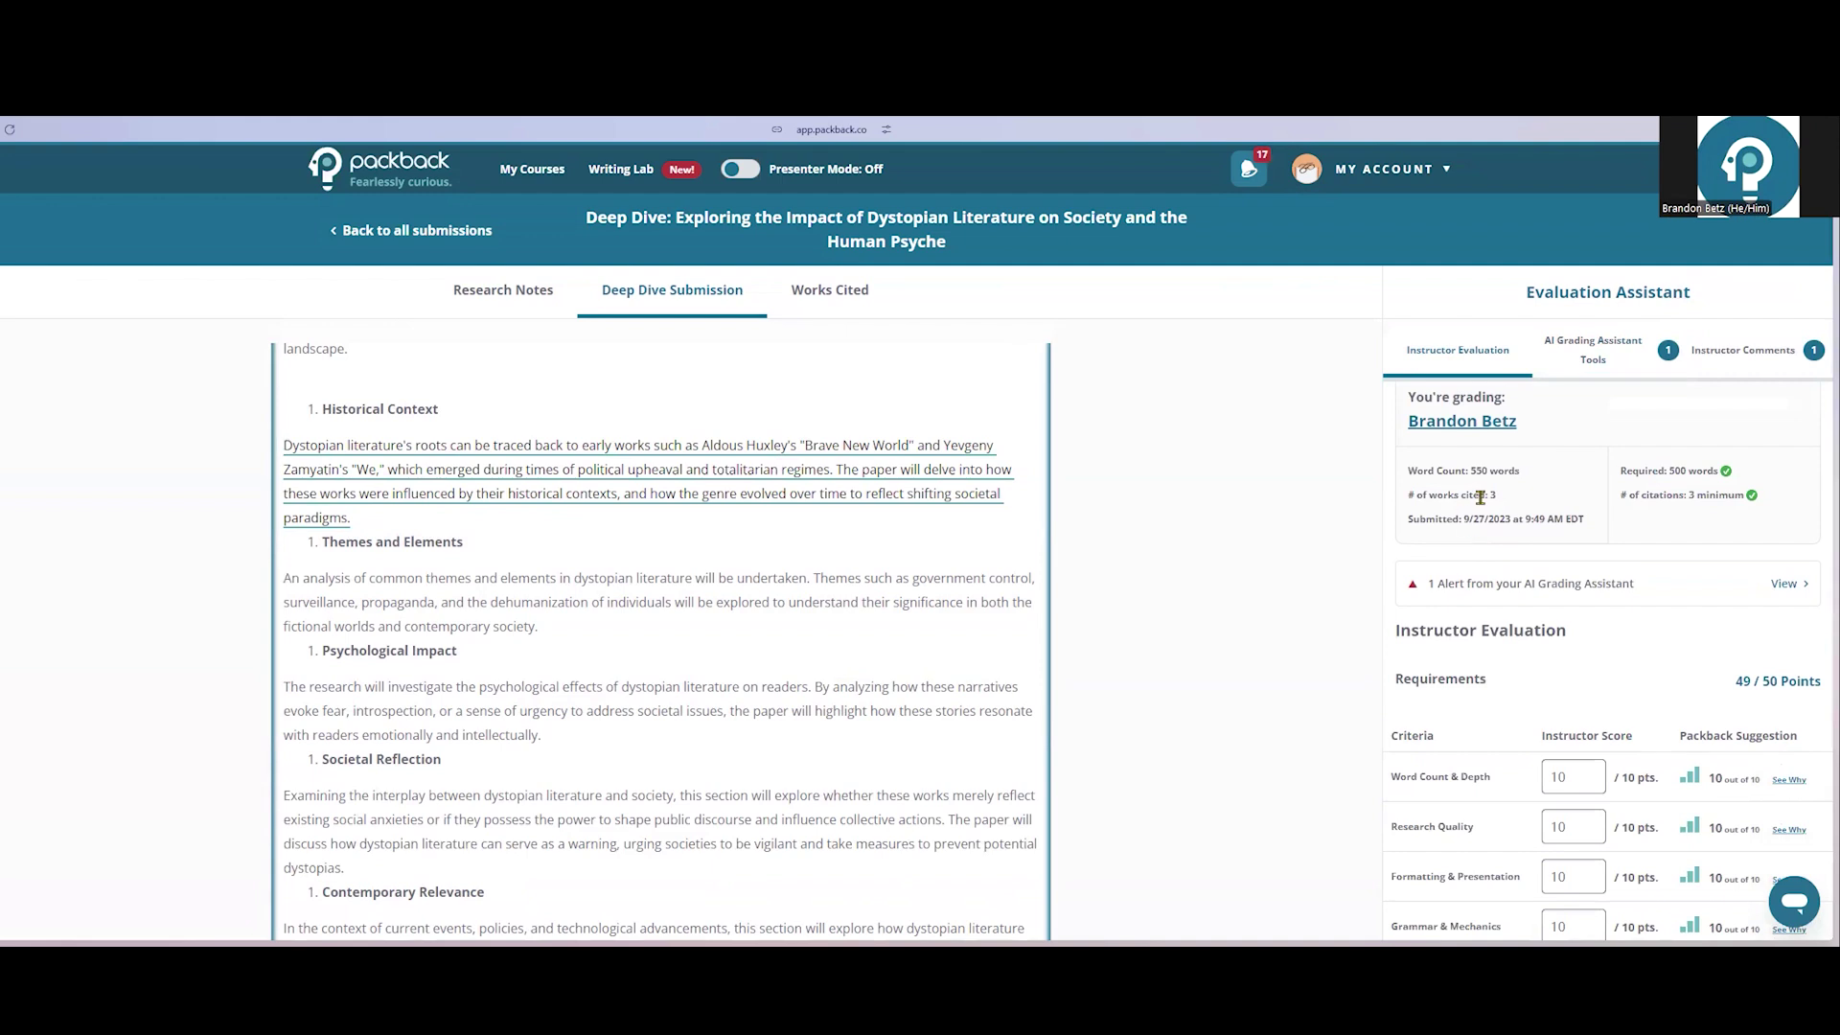
{"action": "scroll", "coordinate": [1483, 500], "scroll_direction": "down", "scroll_amount": 10}
{"action": "scroll", "coordinate": [1488, 506], "scroll_direction": "down", "scroll_amount": 6}
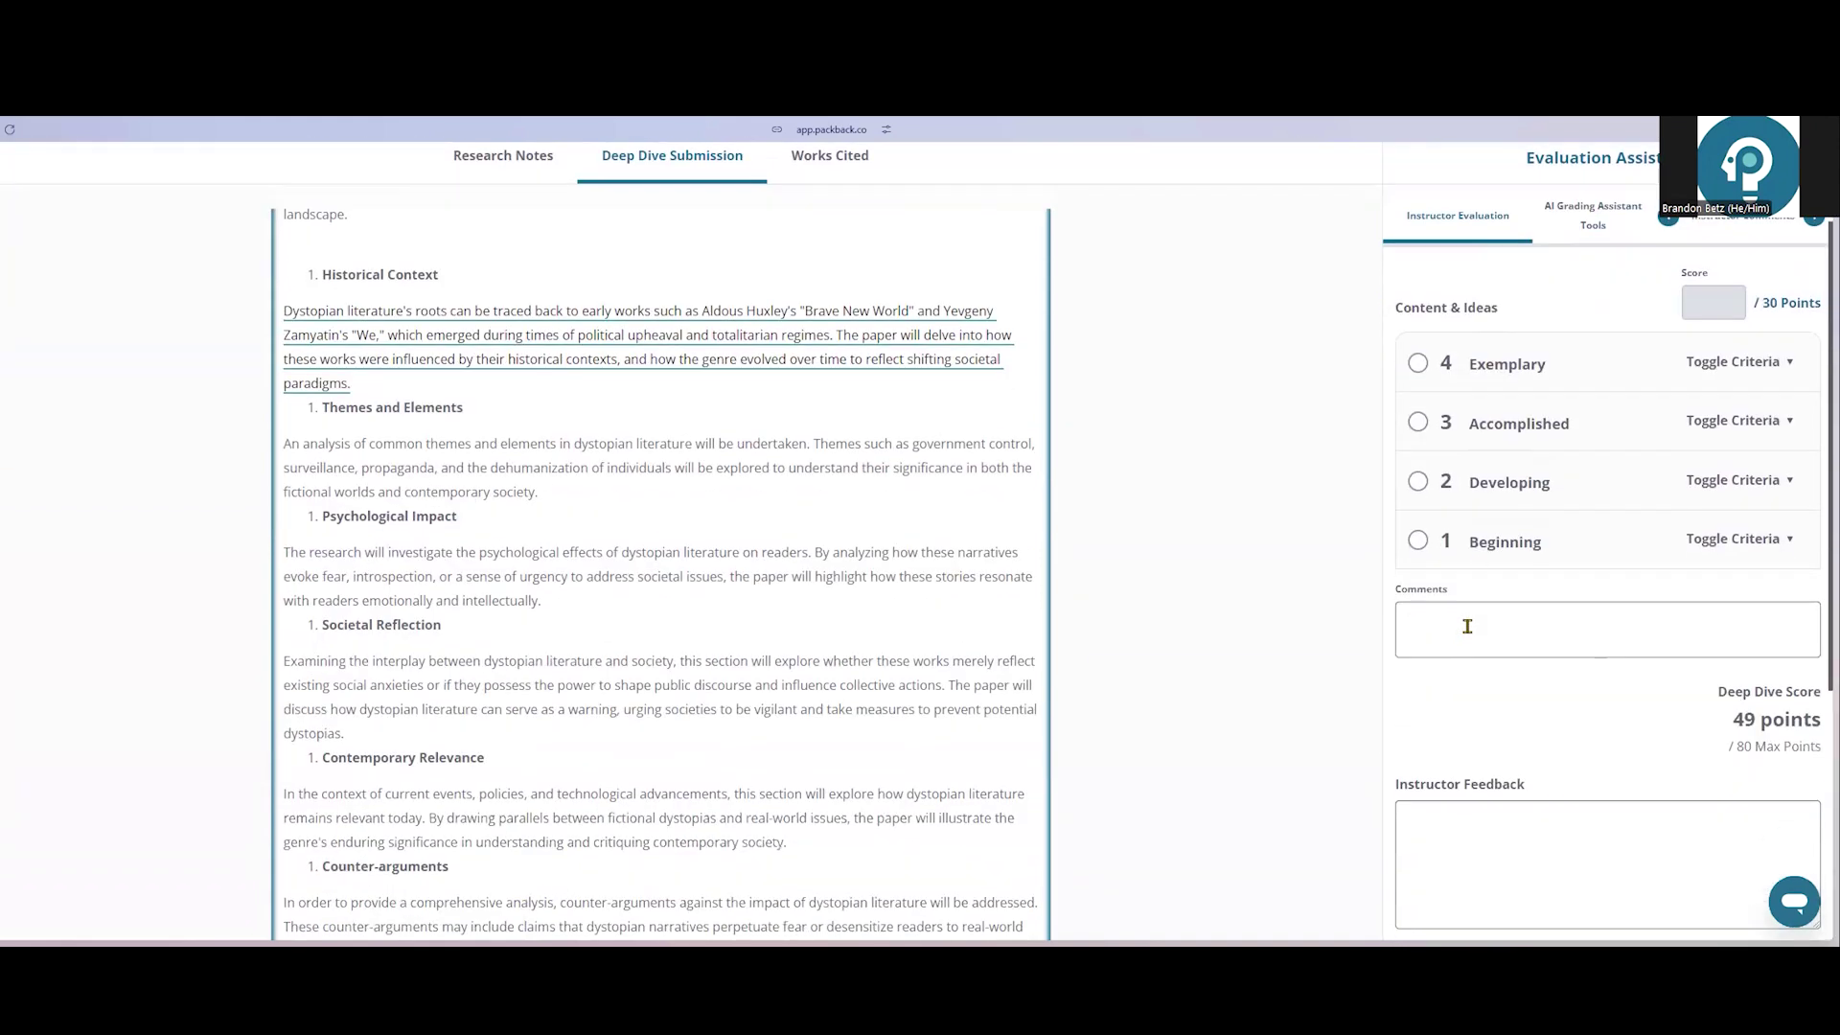